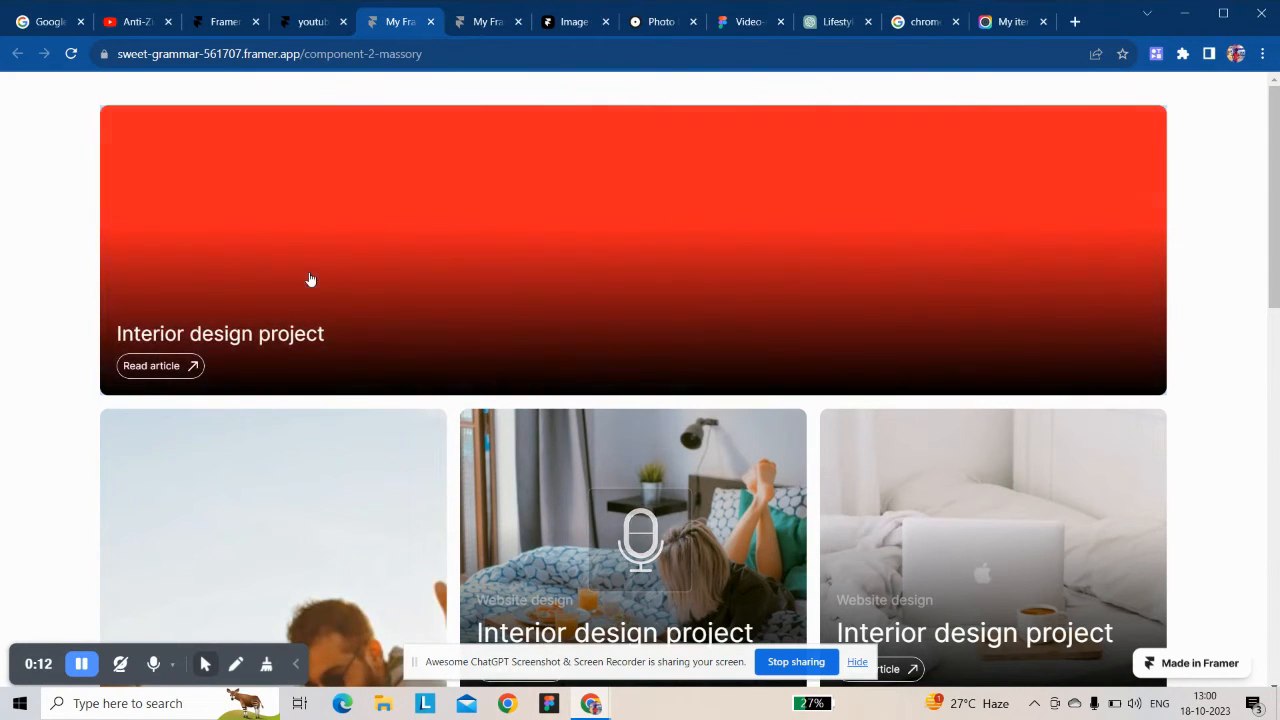
Step: Look through the published masonry page's card grid and the cards' hover effects from start to end
scroll(738, 316, down, 4)
scroll(738, 316, down, 6)
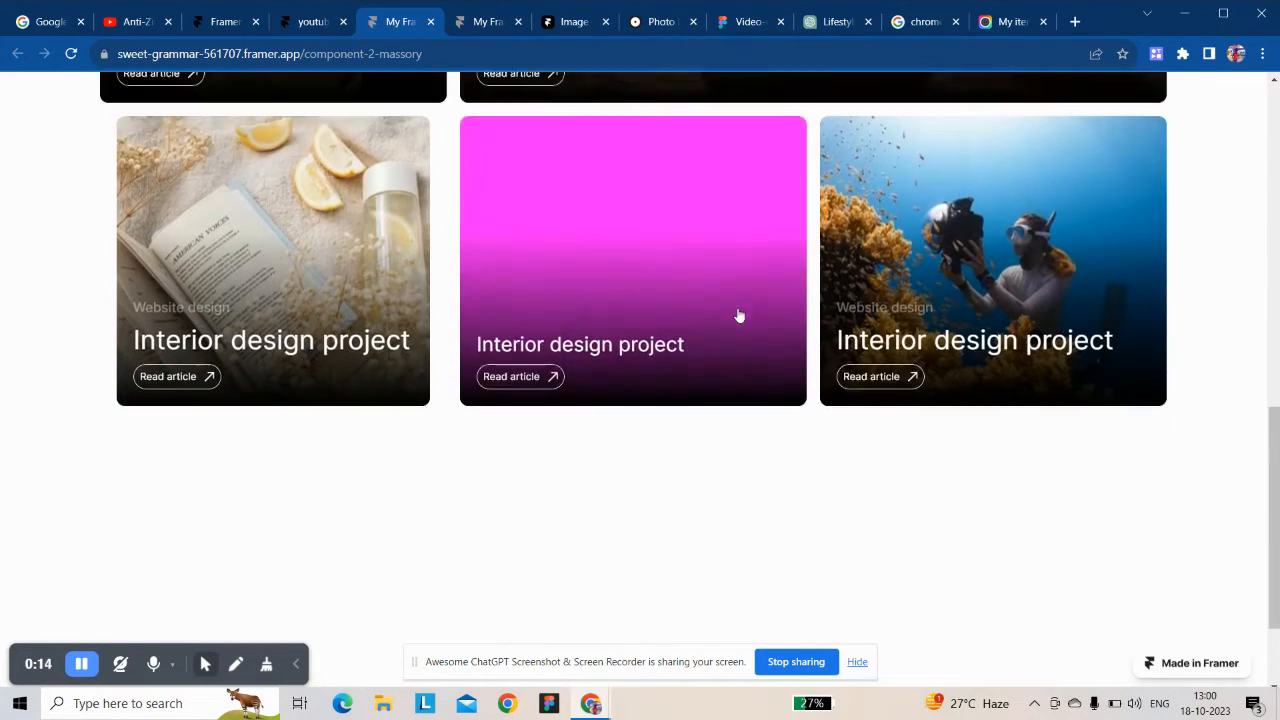
scroll(784, 440, up, 5)
scroll(784, 427, up, 5)
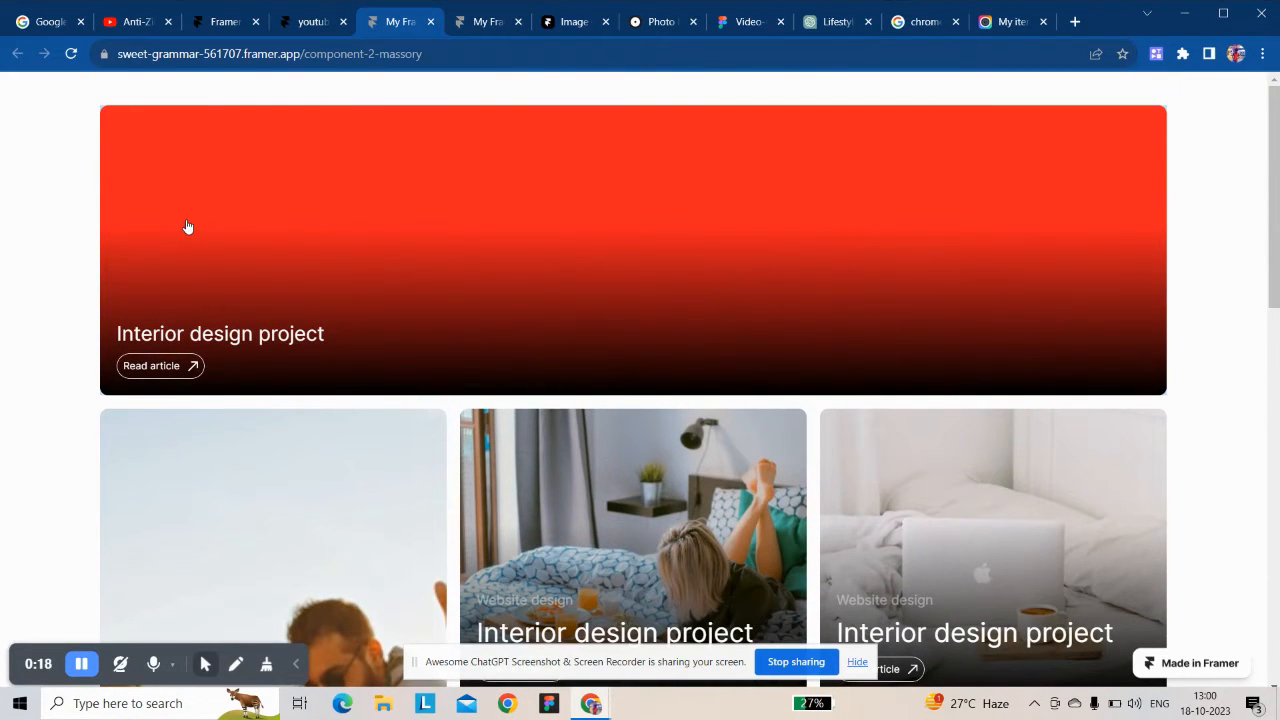
scroll(187, 227, down, 10)
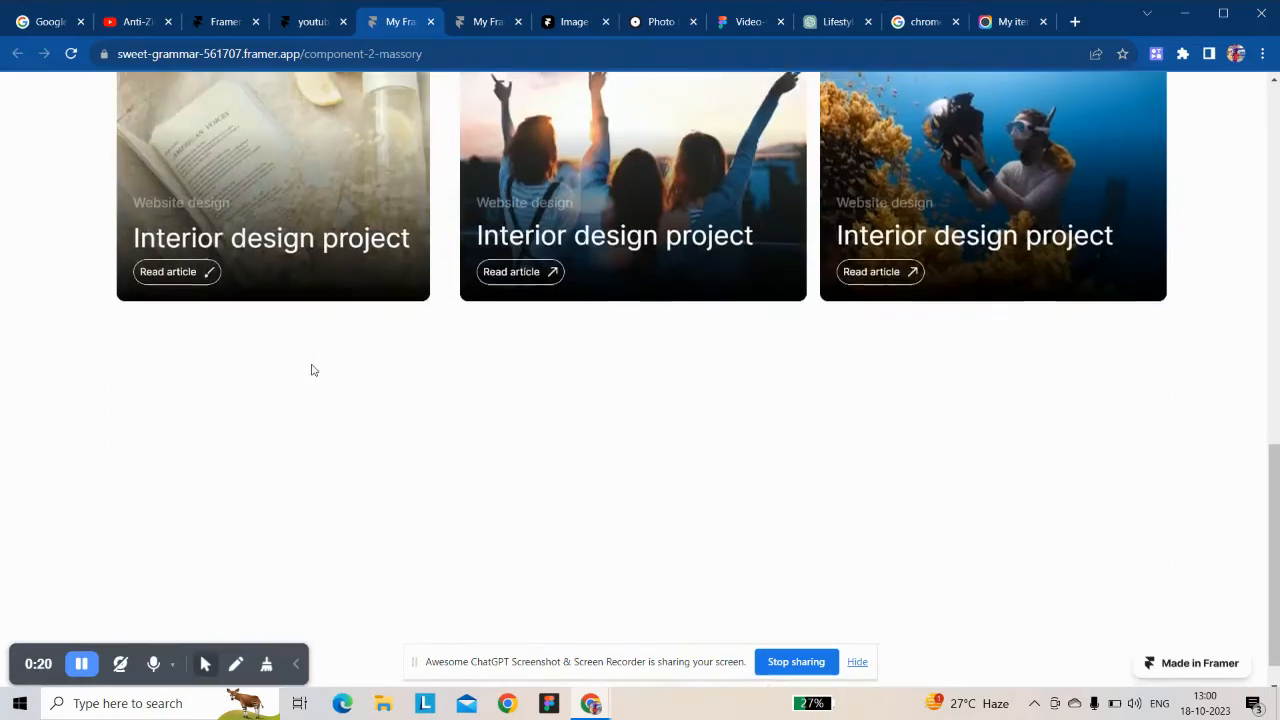
scroll(386, 340, up, 6)
scroll(386, 340, up, 3)
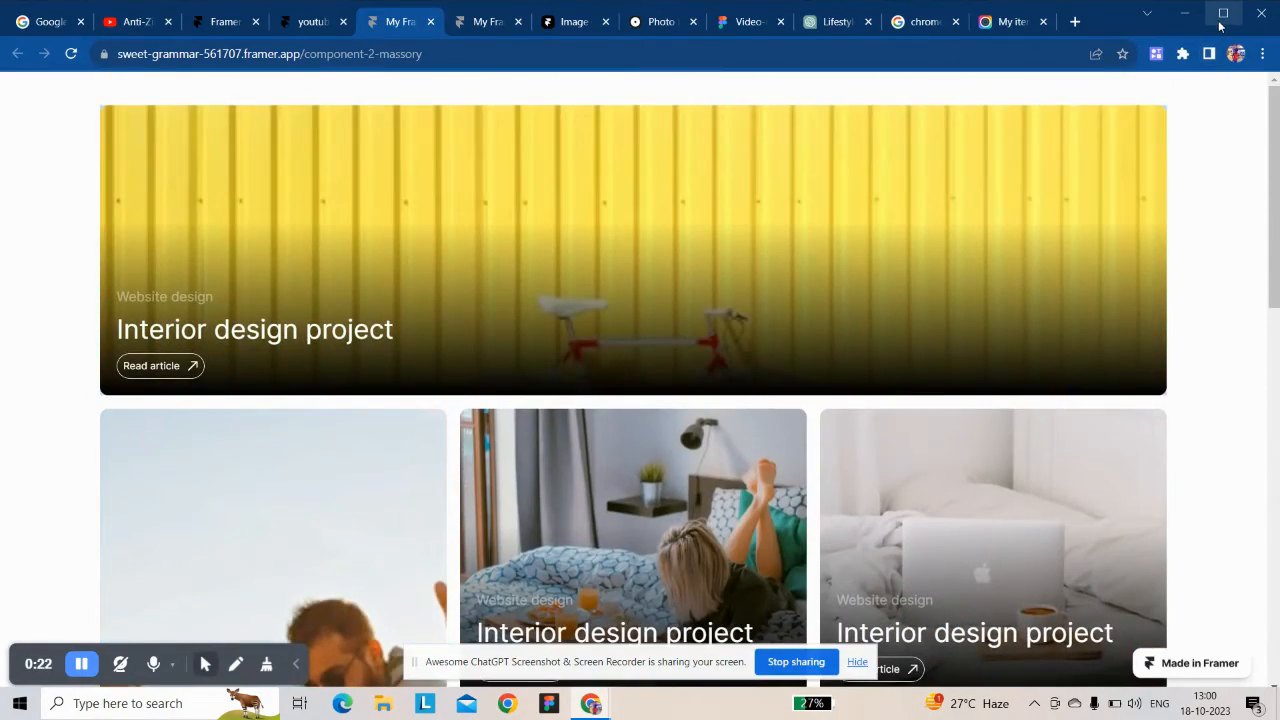
Step: Check the masonry page's responsive layout by narrowing the browser window to phone width, and restore it to full size
click(1221, 20)
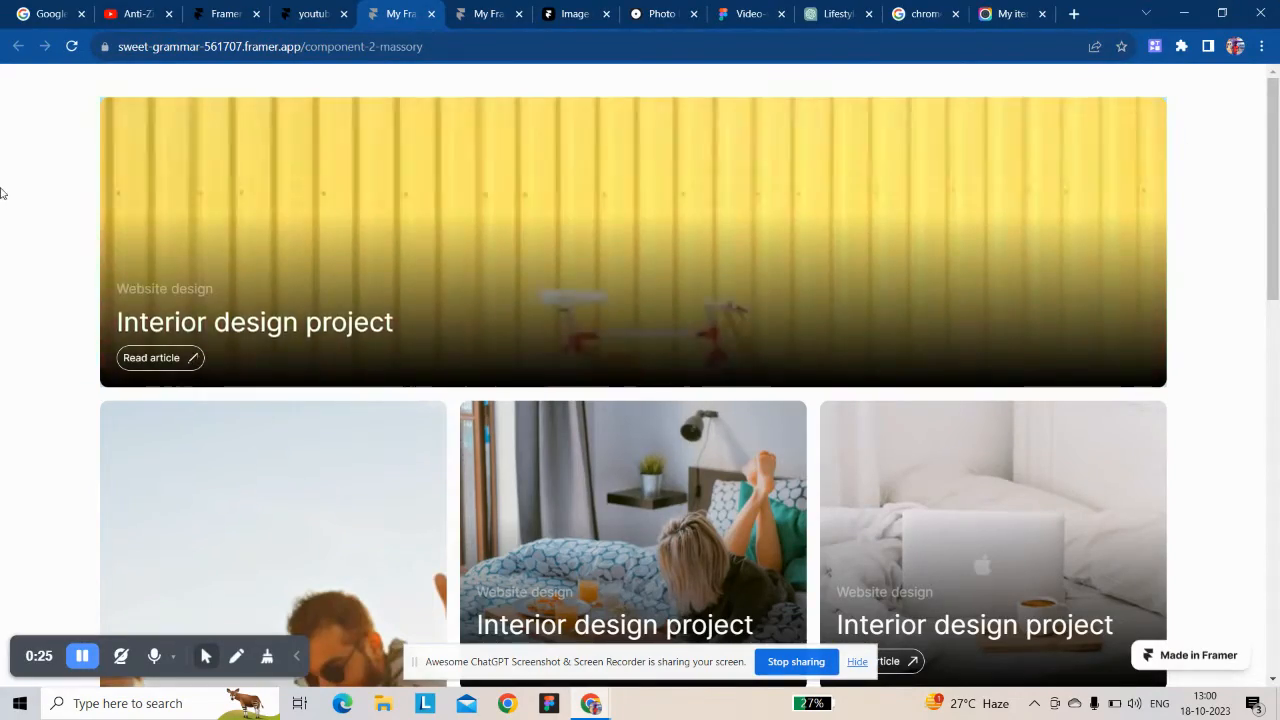
click(1225, 15)
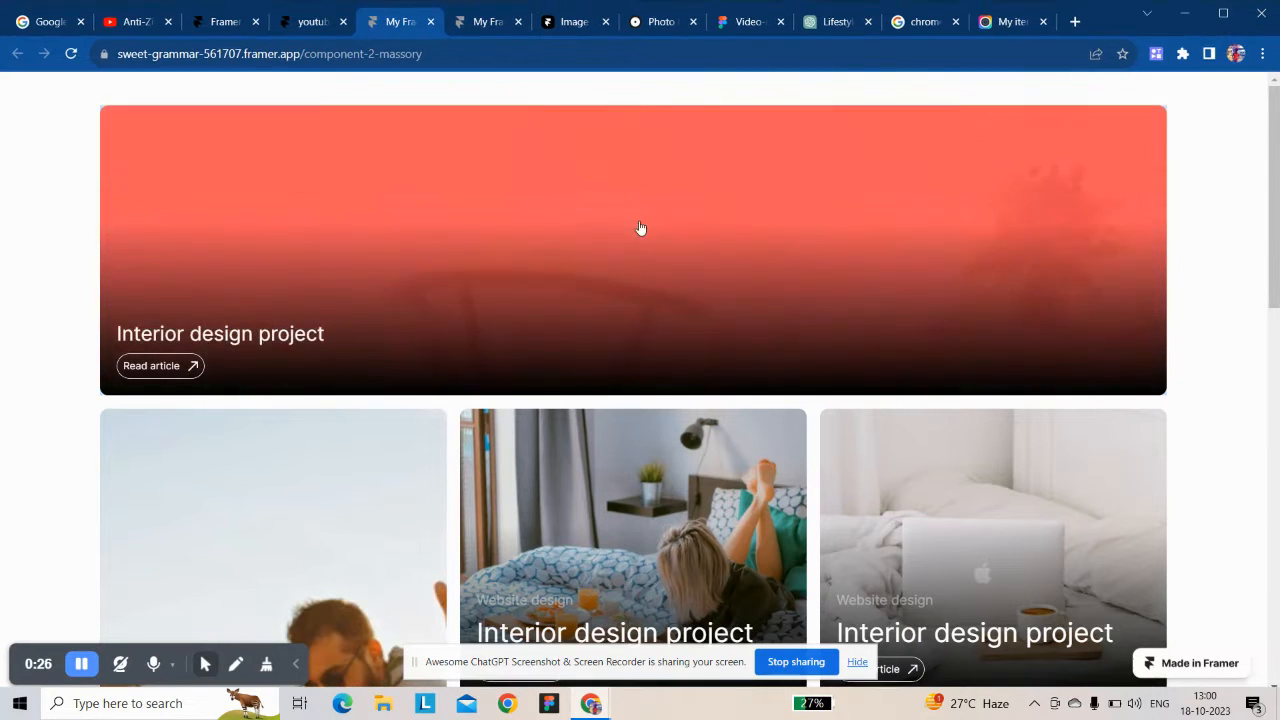
drag(1093, 24, 1072, 31)
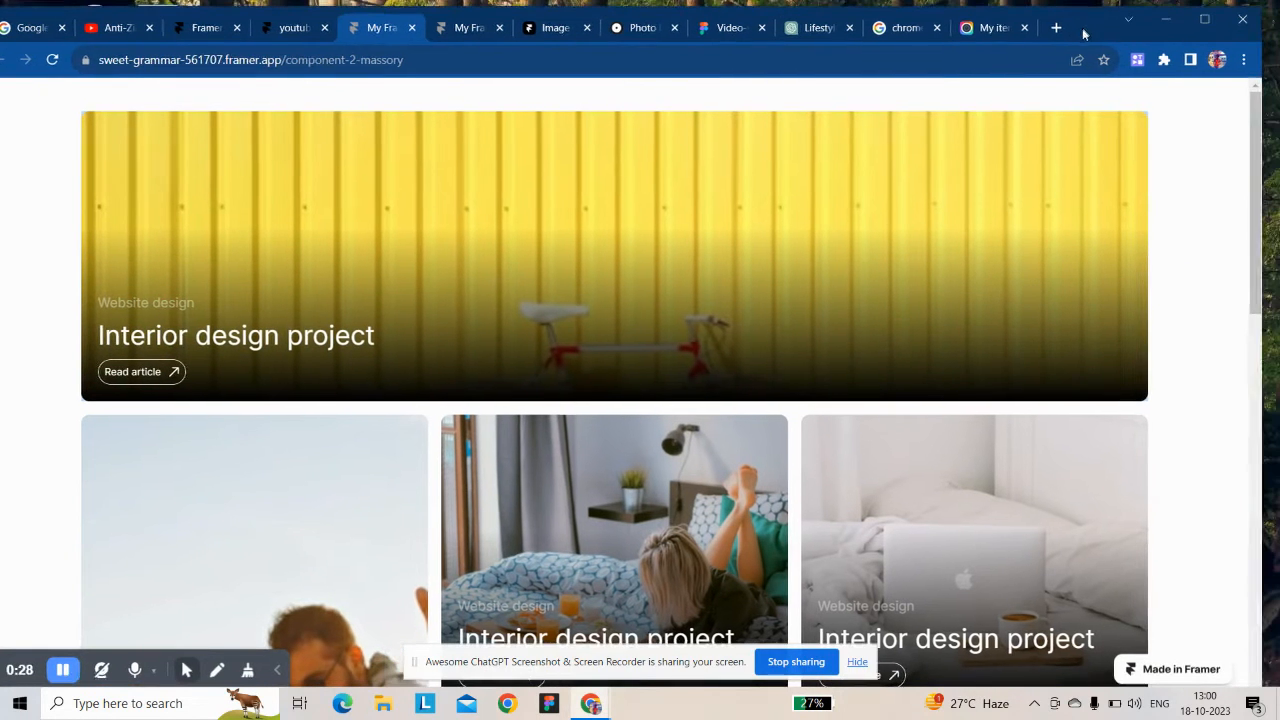
drag(1260, 229, 480, 212)
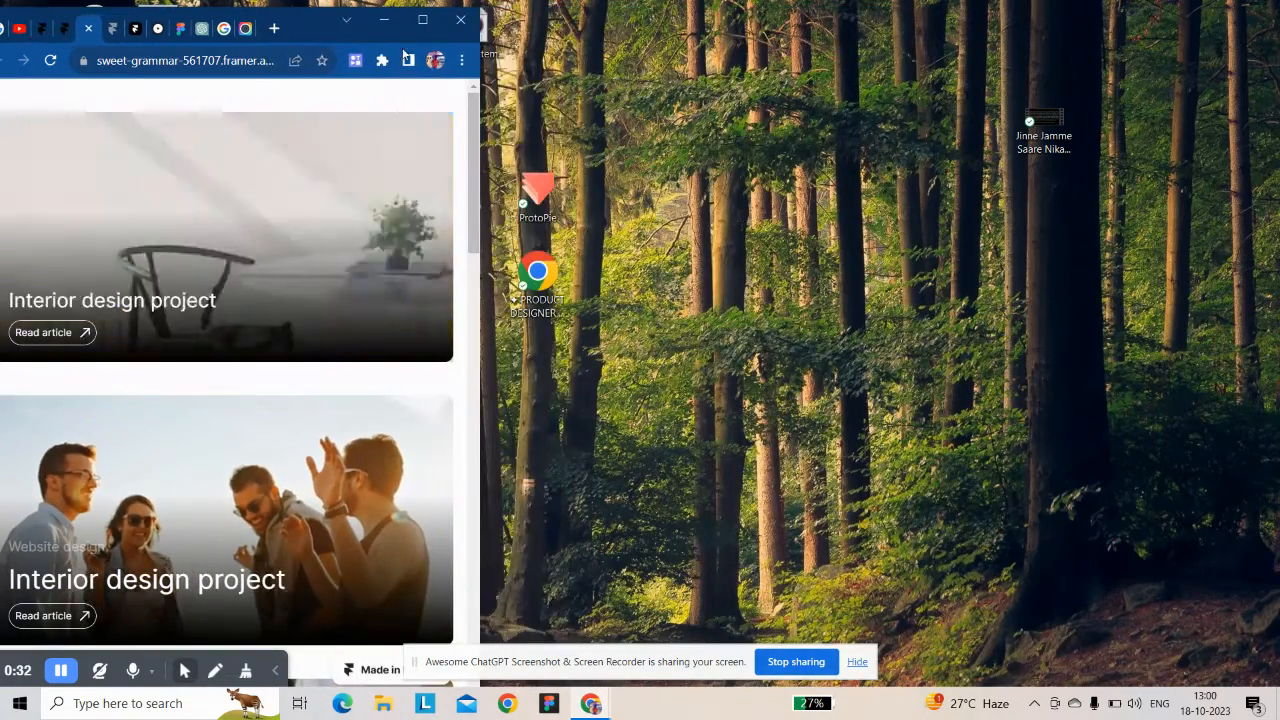
drag(326, 34, 495, 40)
scroll(437, 314, down, 12)
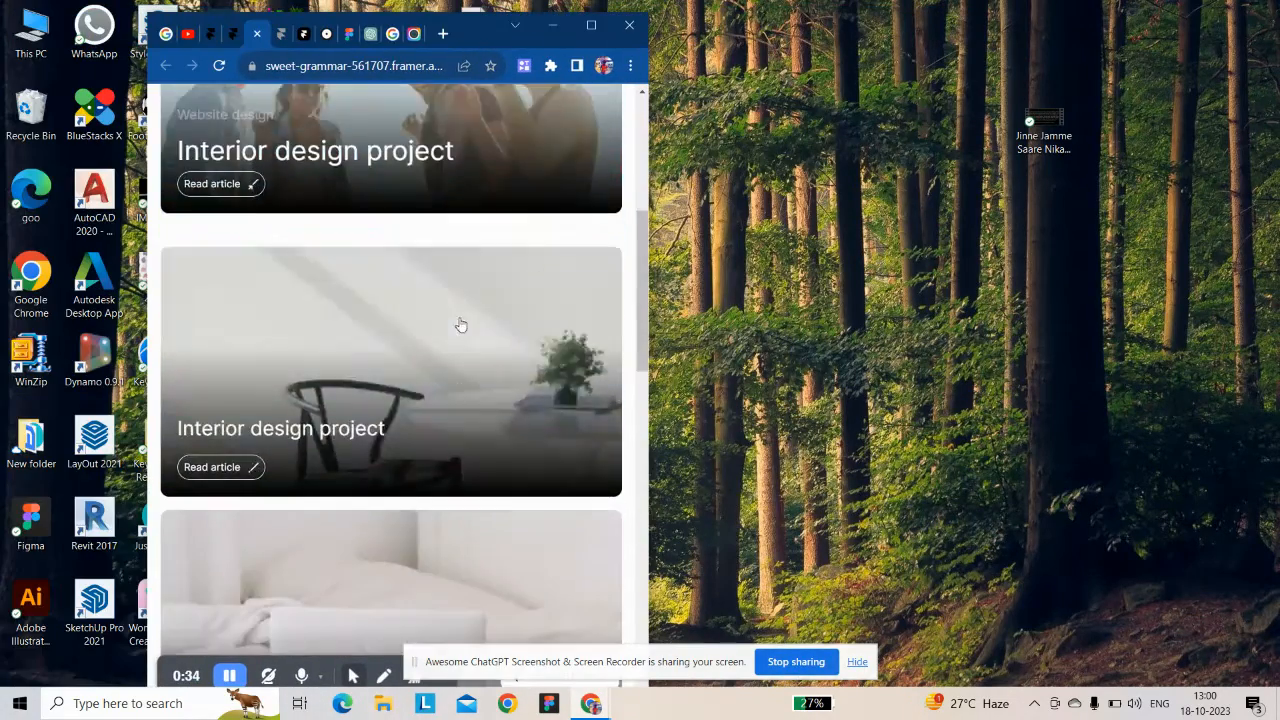
scroll(437, 310, up, 10)
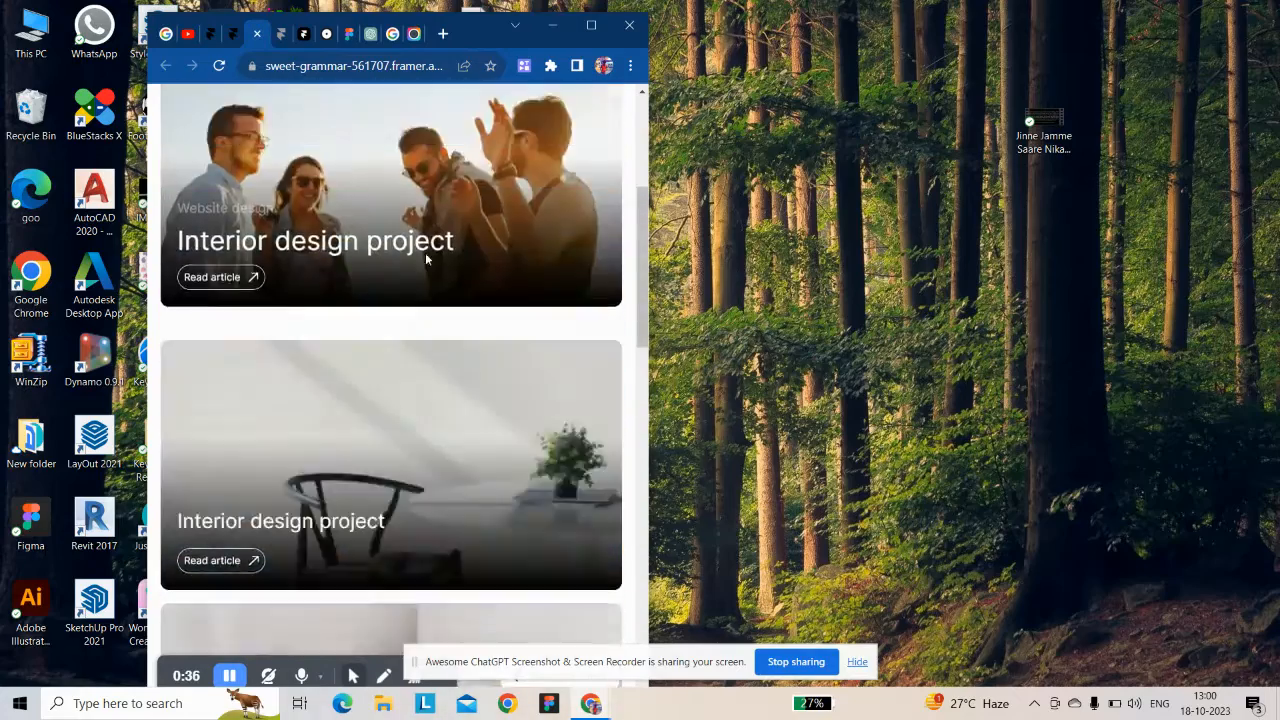
click(590, 26)
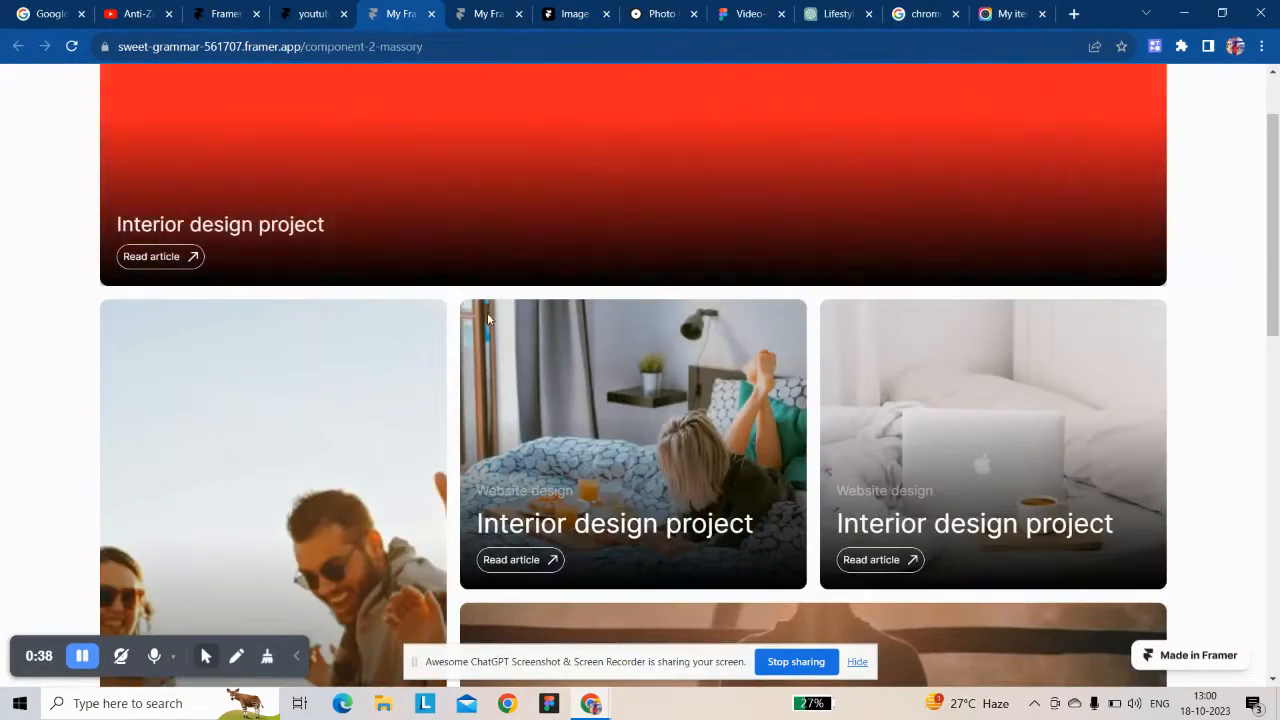
scroll(437, 377, up, 1)
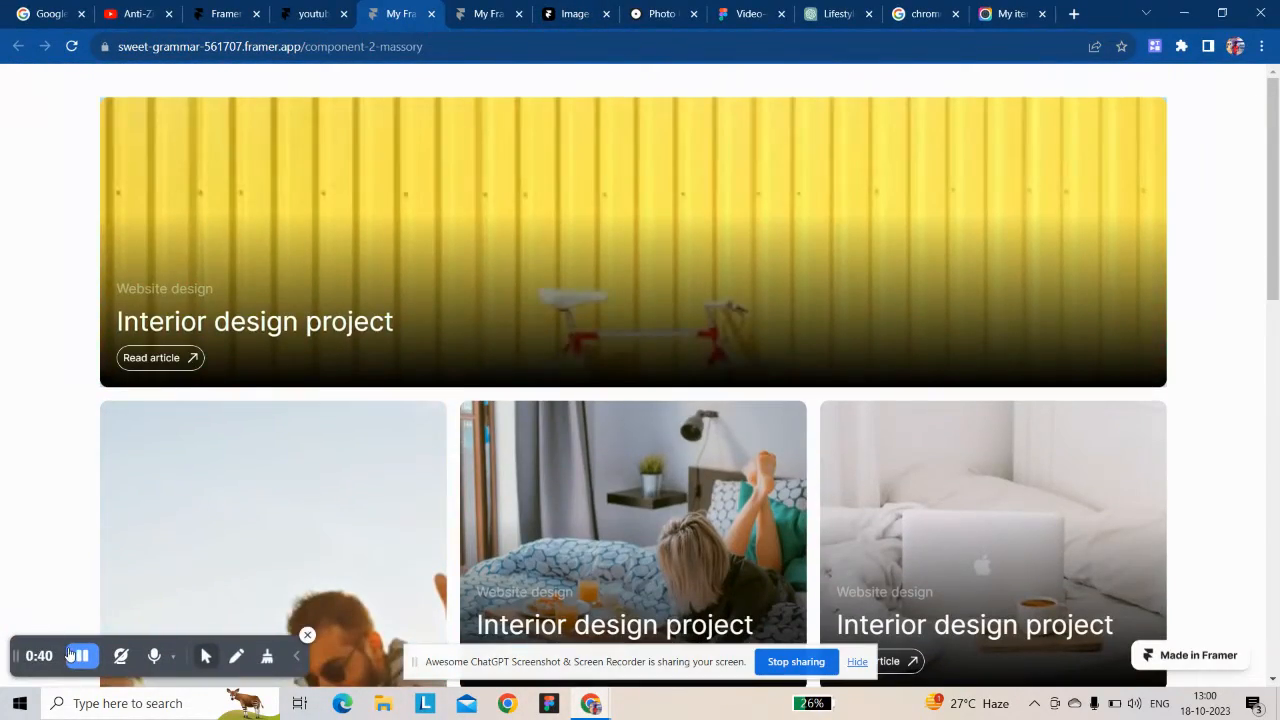
Step: Switch to the youtube-1.3 Framer project and open the /component-2-massory-2 page
key(ctrl+shift+Tab)
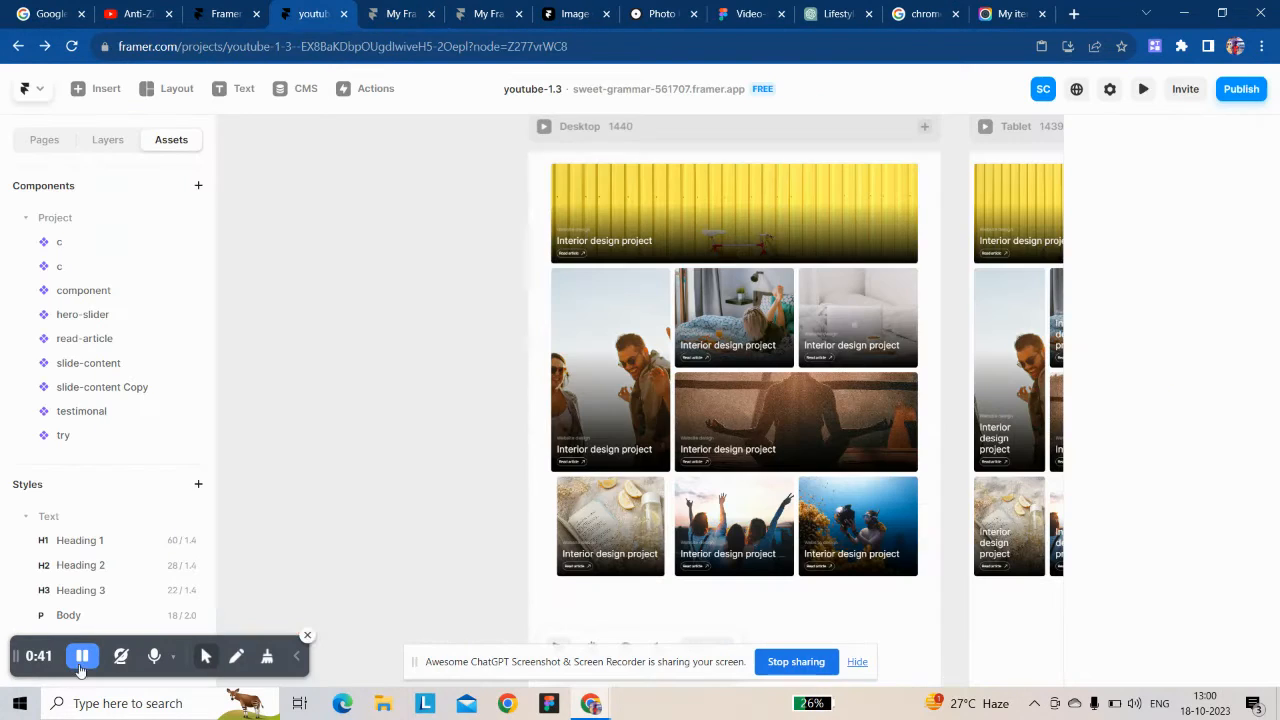
click(42, 142)
click(100, 352)
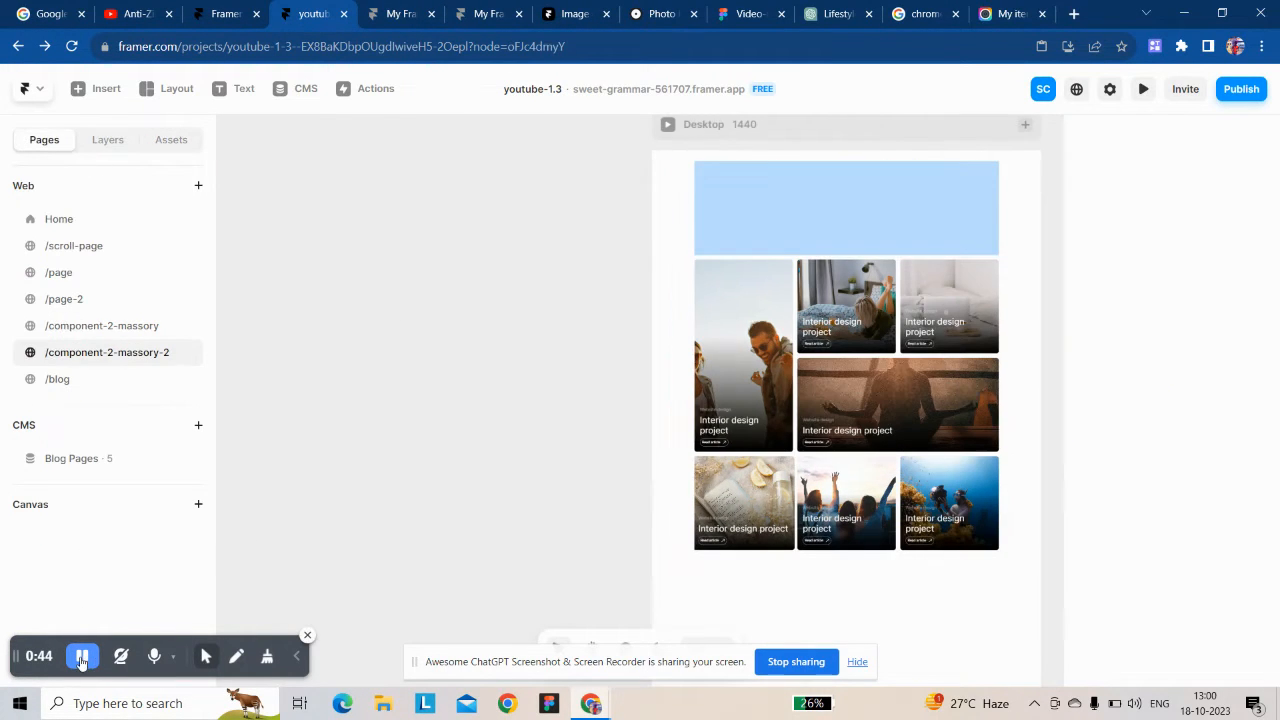
Step: Draw a frame about 430 by 519 on the empty canvas beside the Desktop breakpoint and place it at -1000, 198
click(176, 88)
click(176, 130)
drag(344, 240, 488, 413)
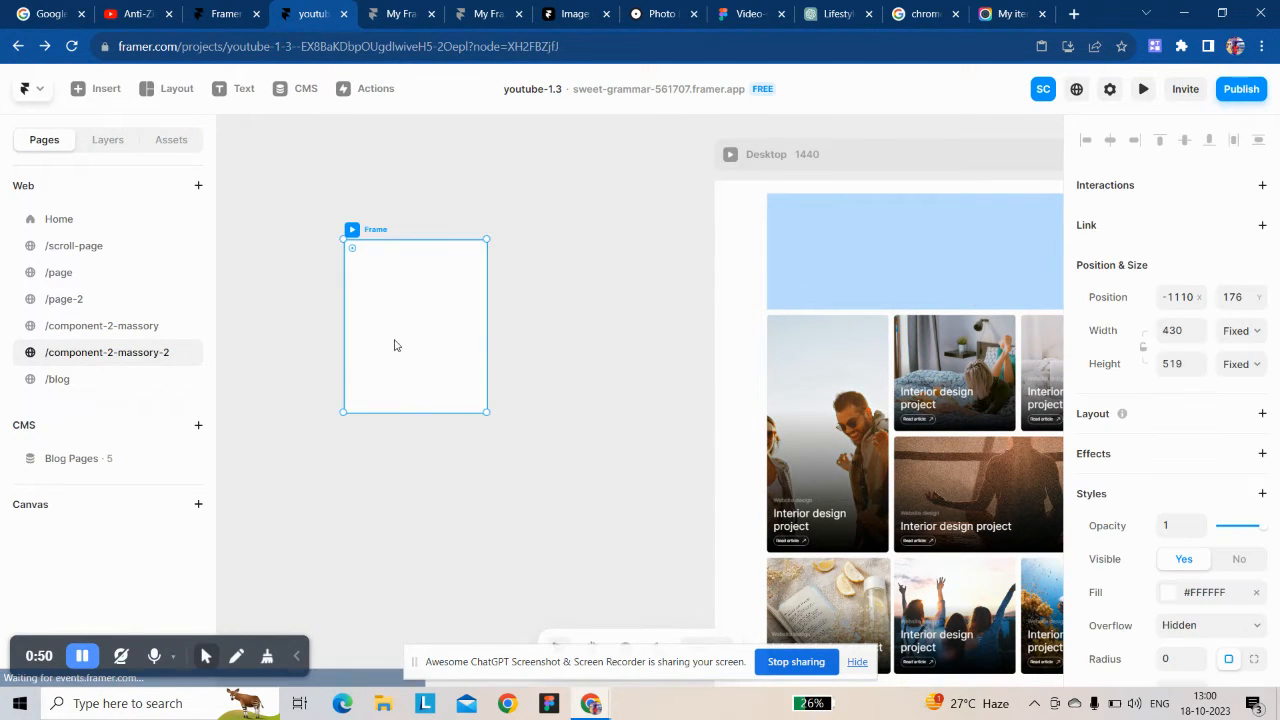
drag(394, 345, 431, 352)
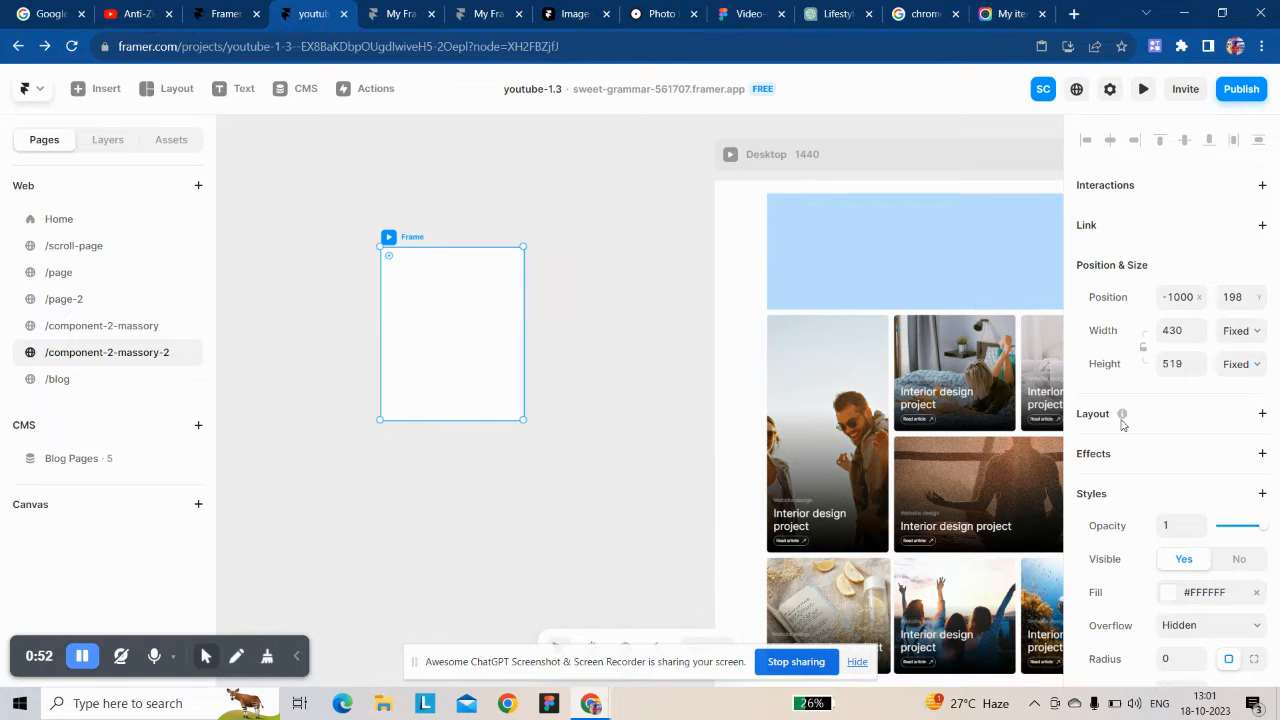
Step: Set the new frame's width to 400 and its height to 500
click(1172, 331)
text(400)
key(Tab)
text(500)
key(Return)
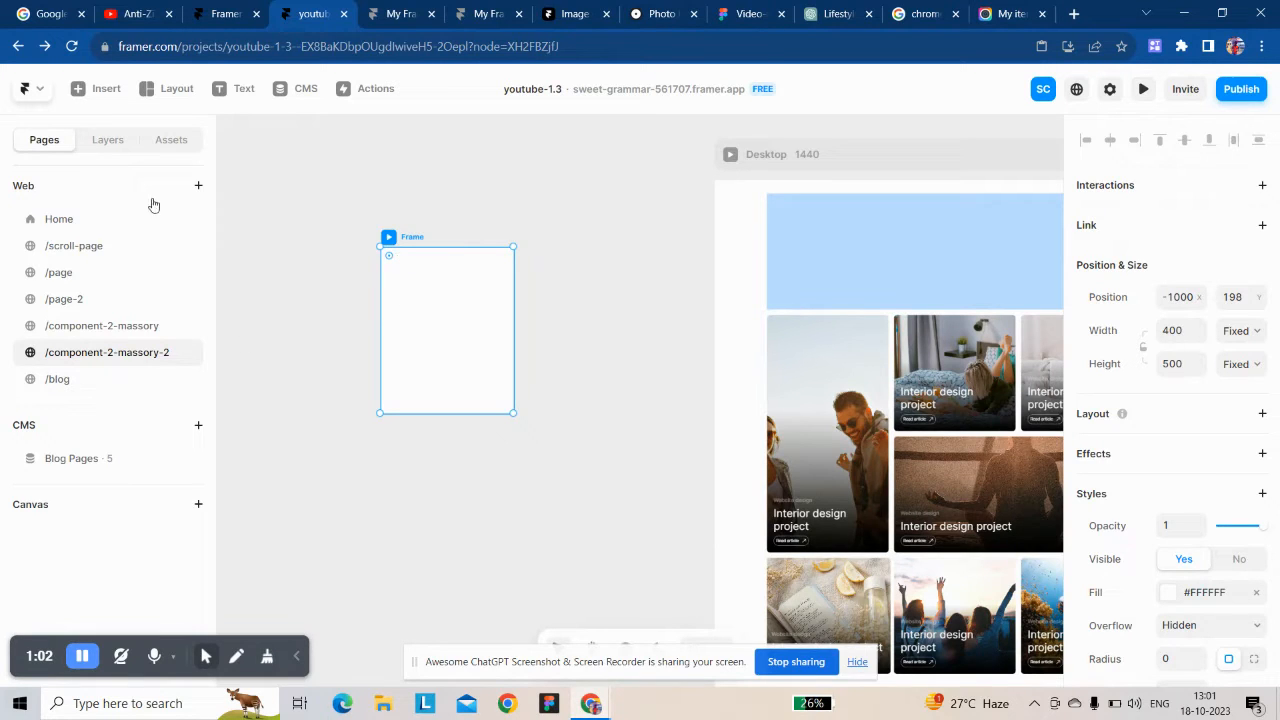
Step: Rename the new frame's layer as card-component
click(107, 140)
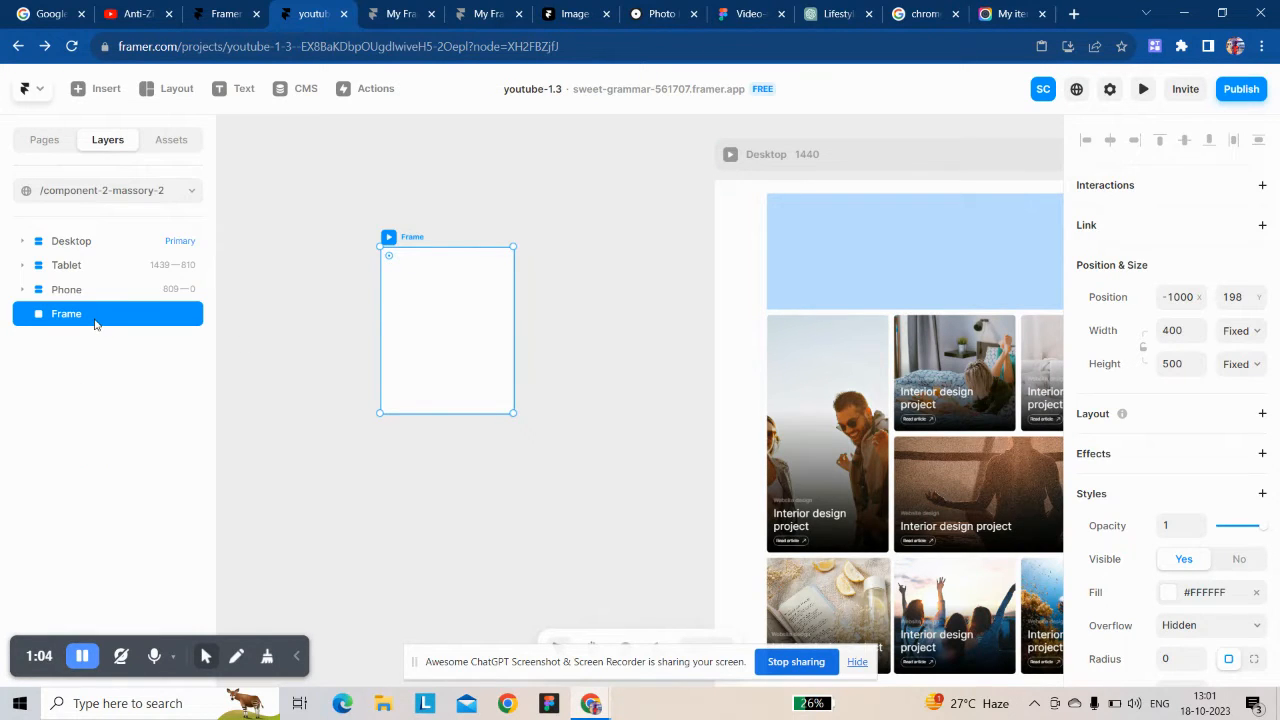
double_click(133, 314)
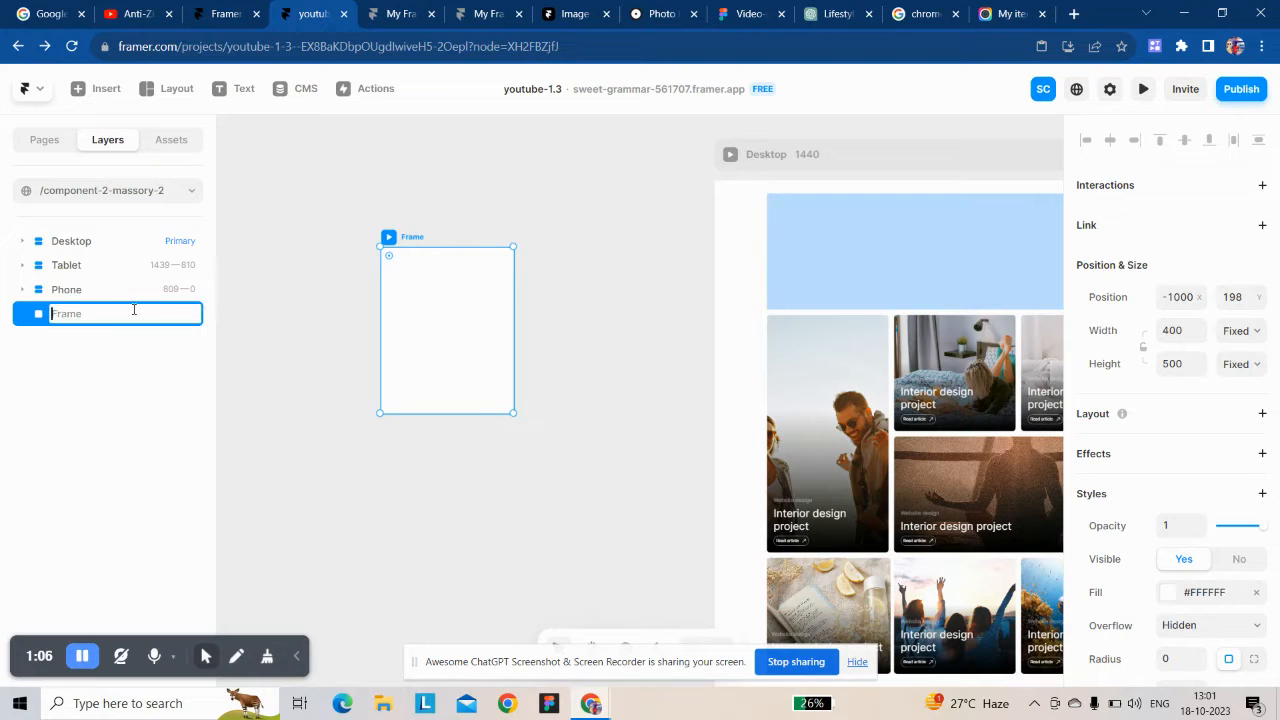
text(card-co)
Step: Convert the frame into a new component, keeping the name card-component
click(400, 240)
right_click(405, 241)
click(440, 223)
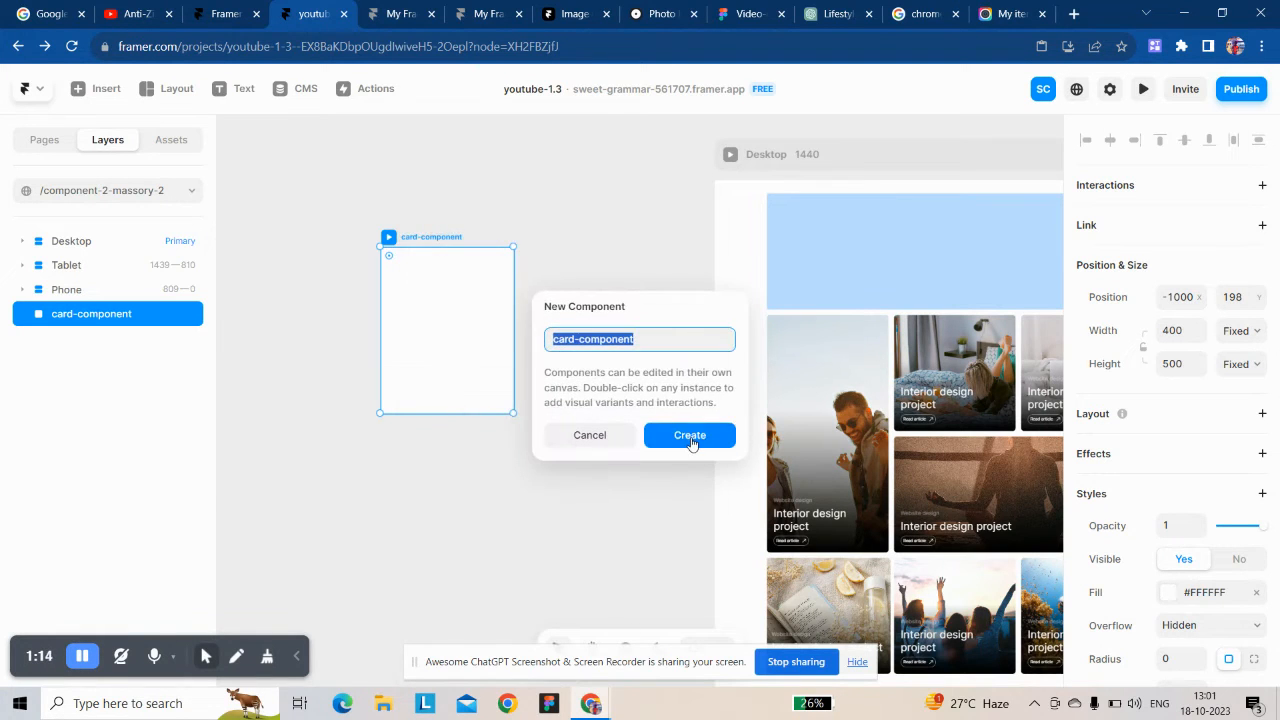
click(691, 437)
Step: Create an image variable named bg-image for the fill of the card component's Variant 1
scroll(409, 355, down, 2)
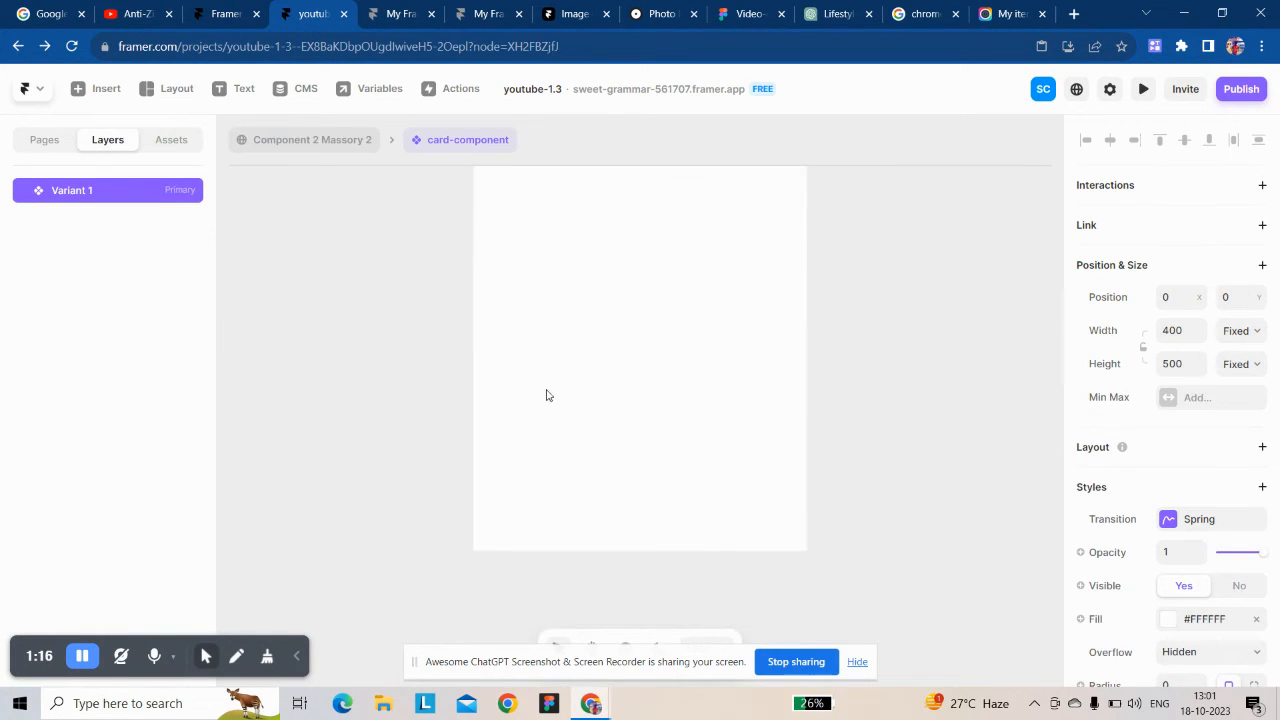
scroll(1163, 547, down, 1)
scroll(1163, 547, down, 1)
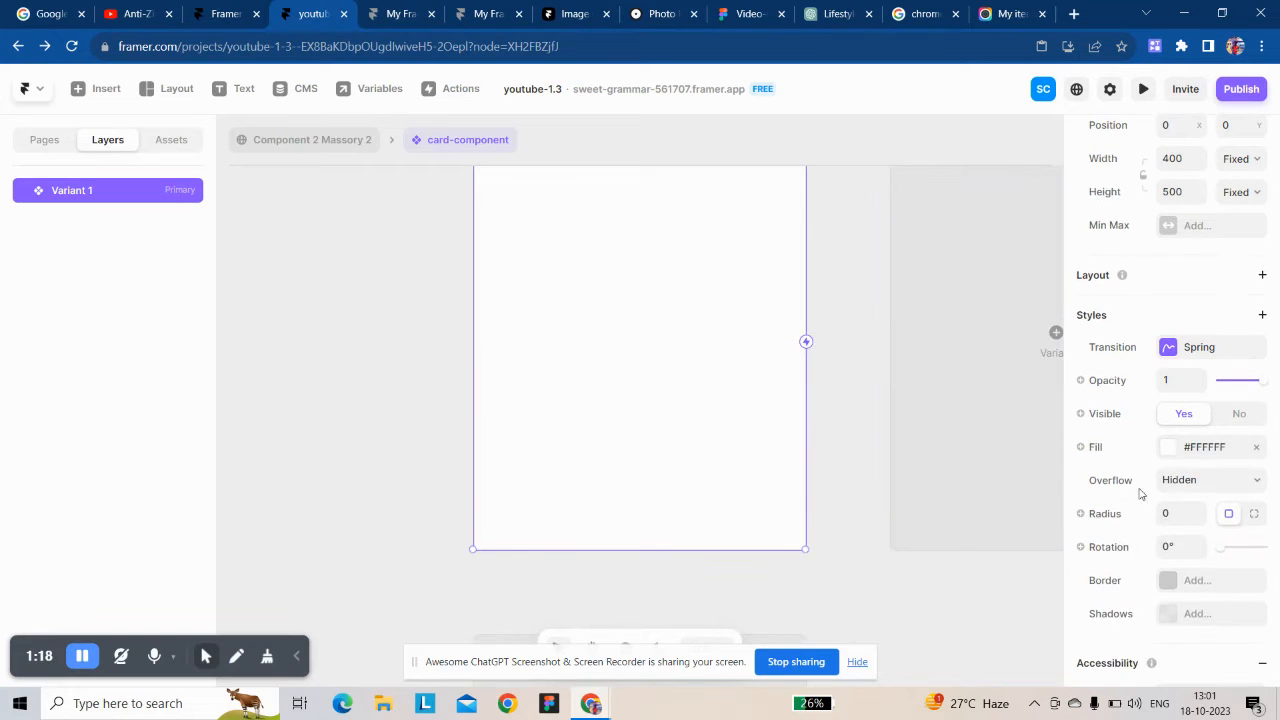
click(1082, 452)
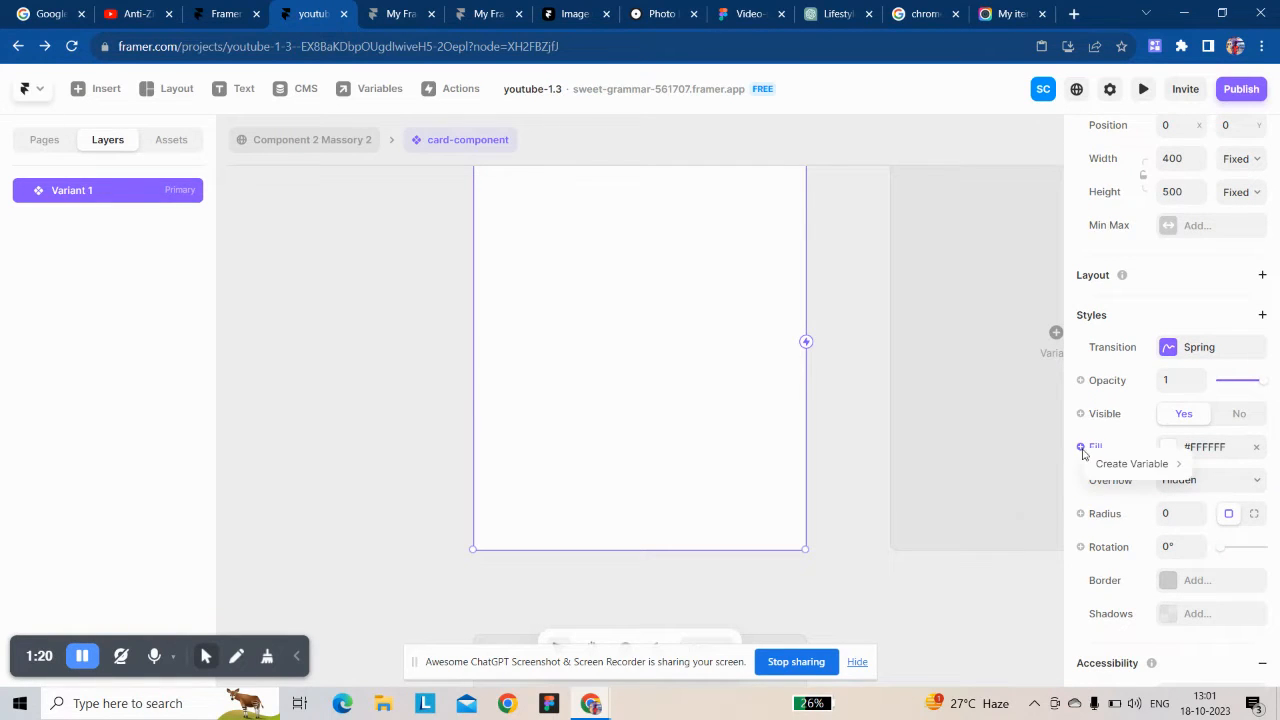
mouse_move(1110, 465)
click(1062, 487)
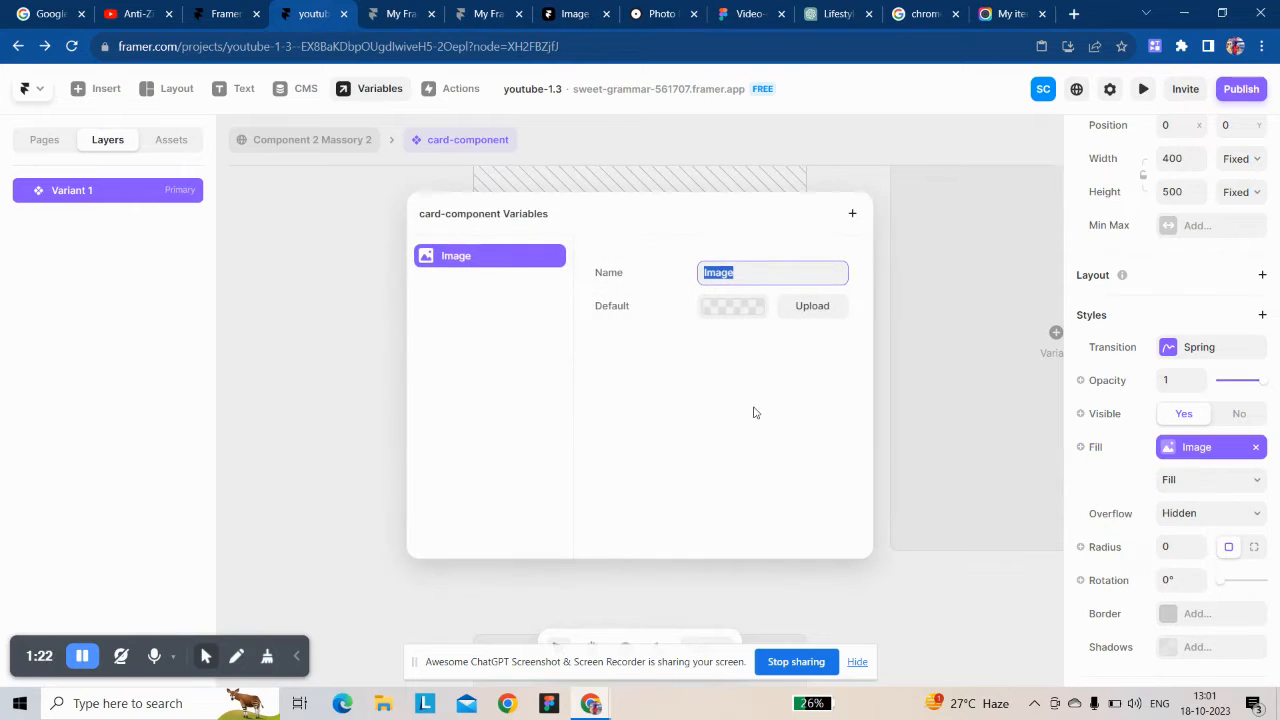
text(bg-i)
key(Return)
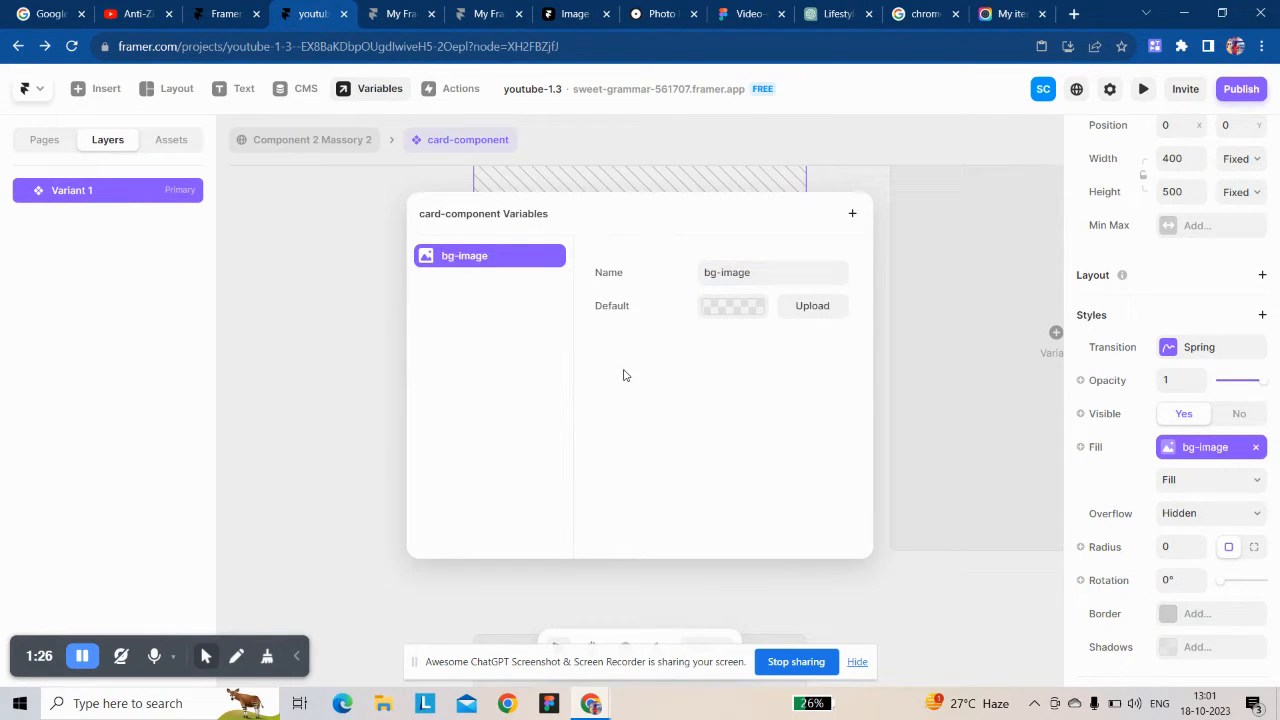
click(355, 327)
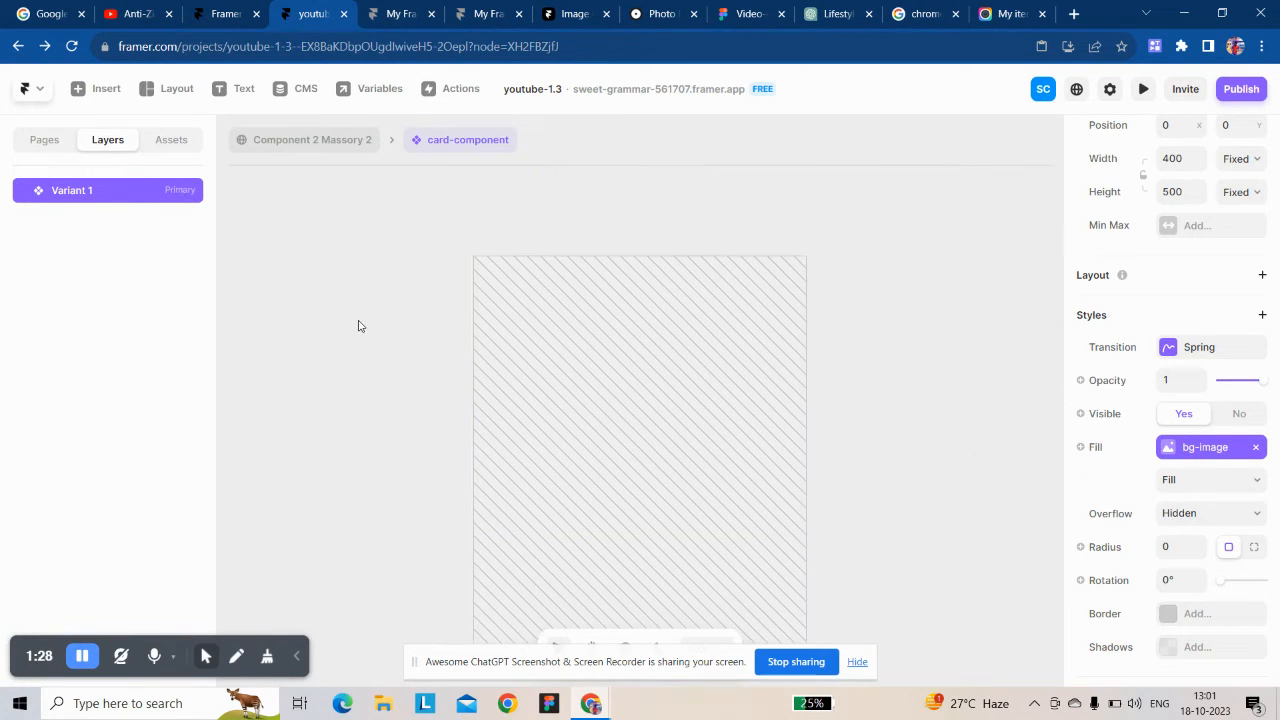
Step: Draw a frame about 212 by 242 inside the card component's Variant 1
click(172, 88)
click(165, 129)
drag(553, 230, 729, 429)
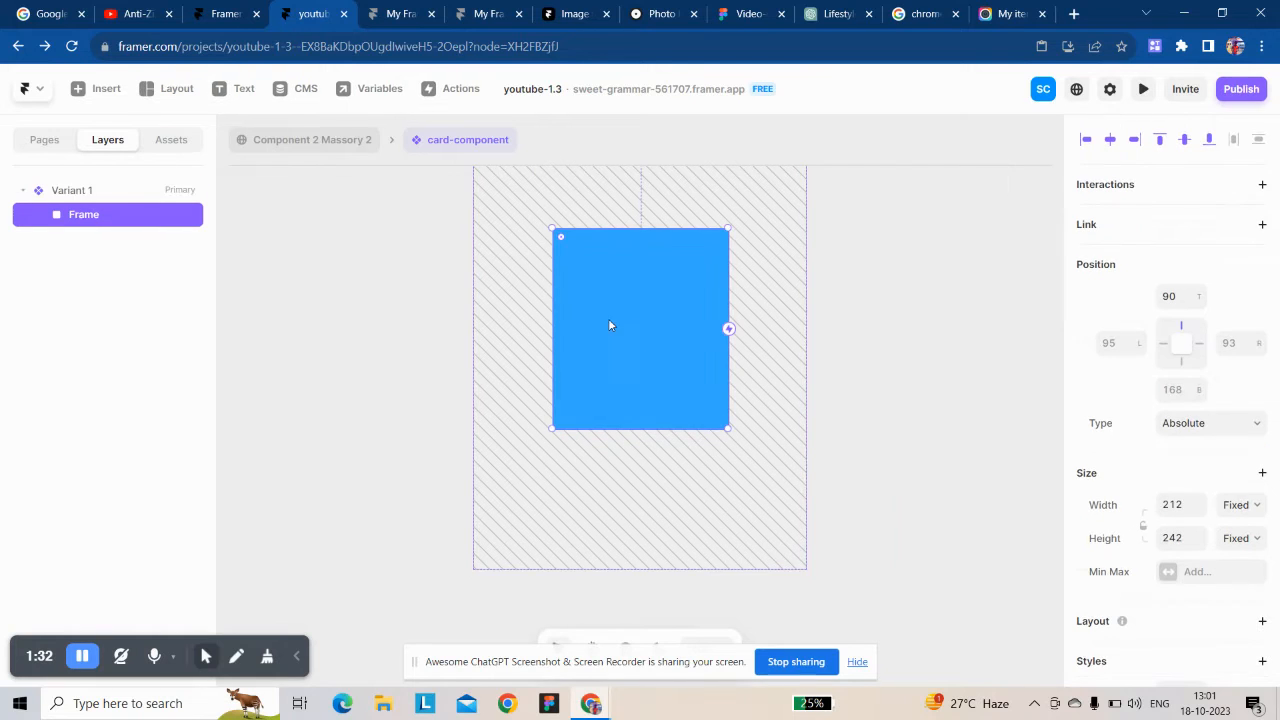
Step: Make the inner frame's width and height relative and set both to 100%
click(1240, 505)
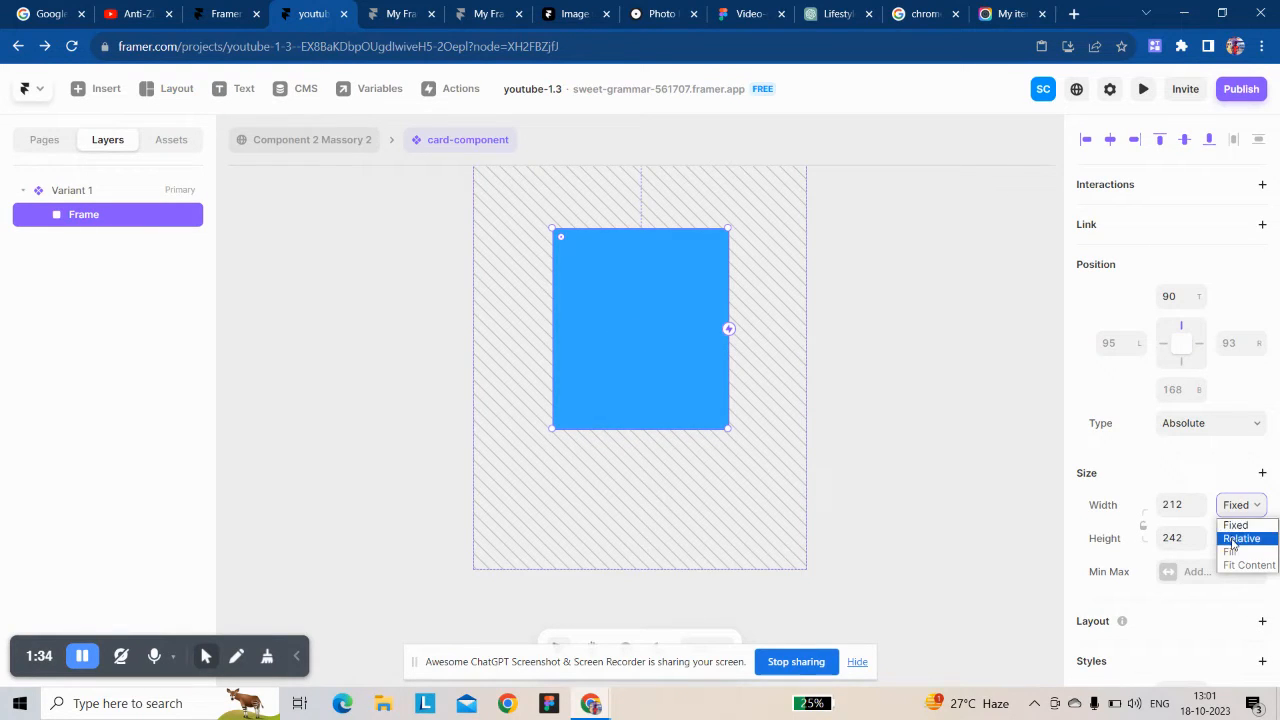
click(1240, 538)
click(1240, 538)
click(1240, 572)
click(1172, 538)
text(16)
key(Return)
click(1236, 505)
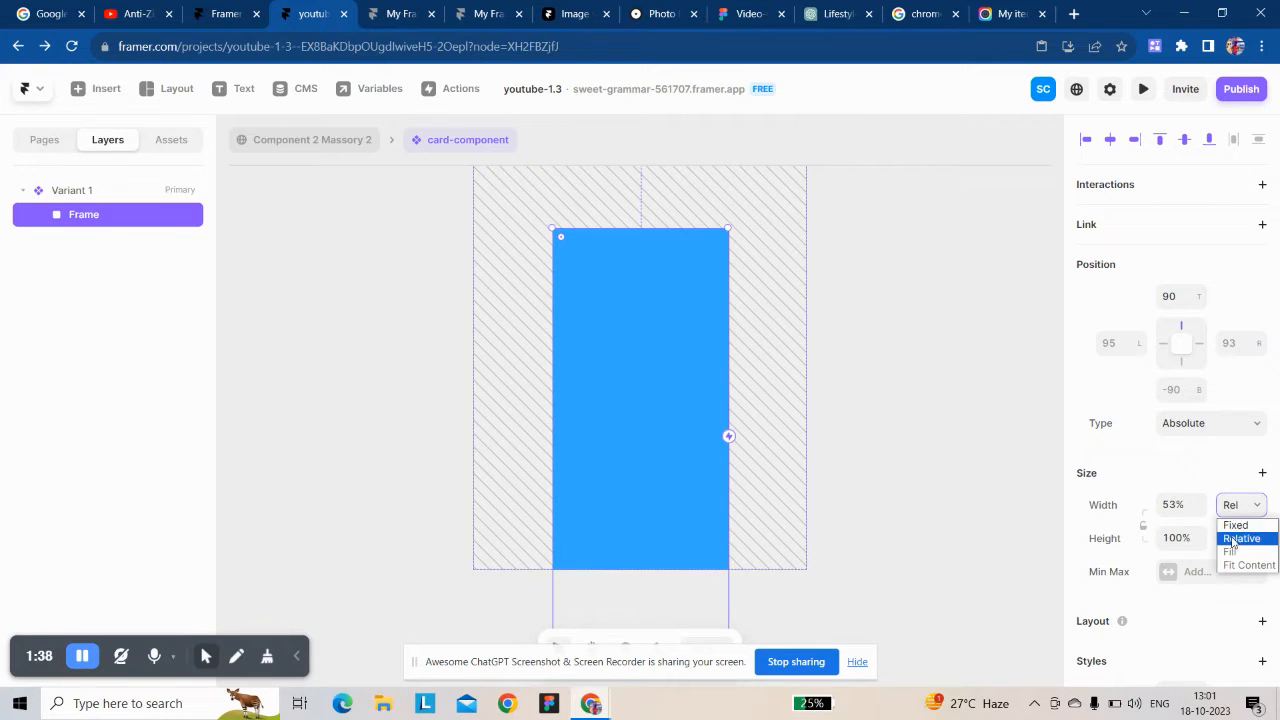
click(1243, 534)
click(1165, 504)
text(10)
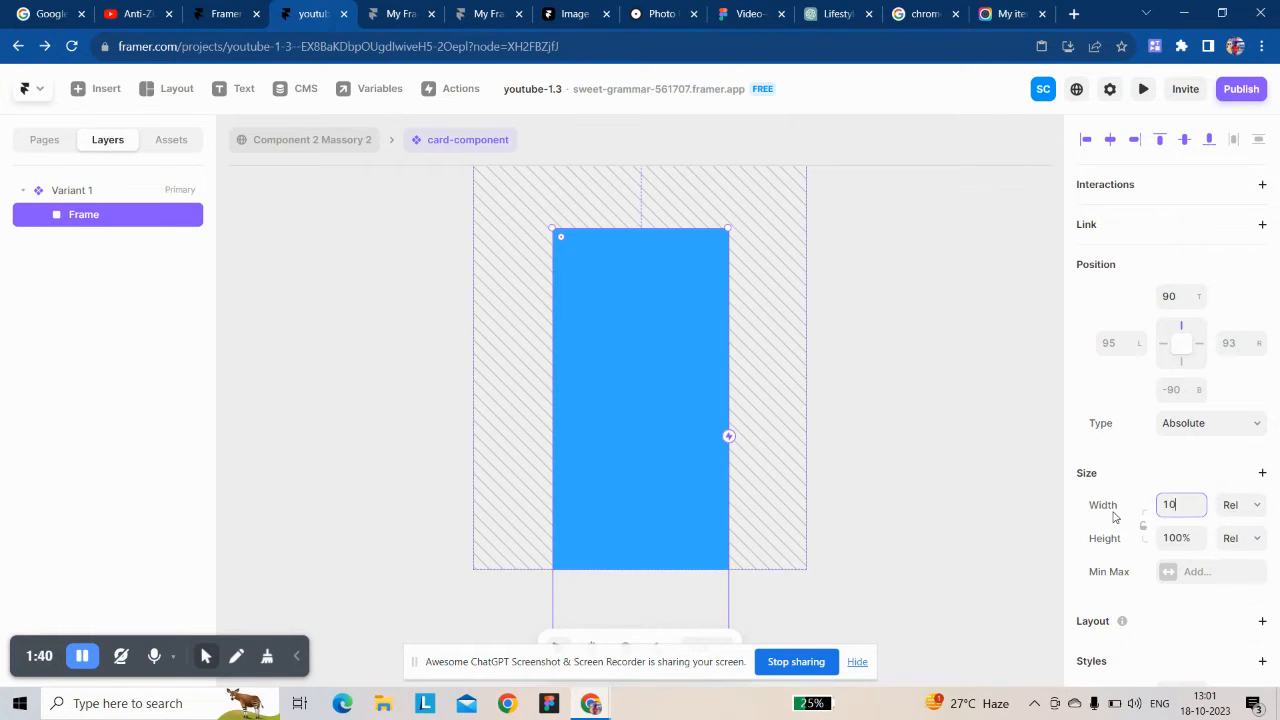
text(0)
key(Return)
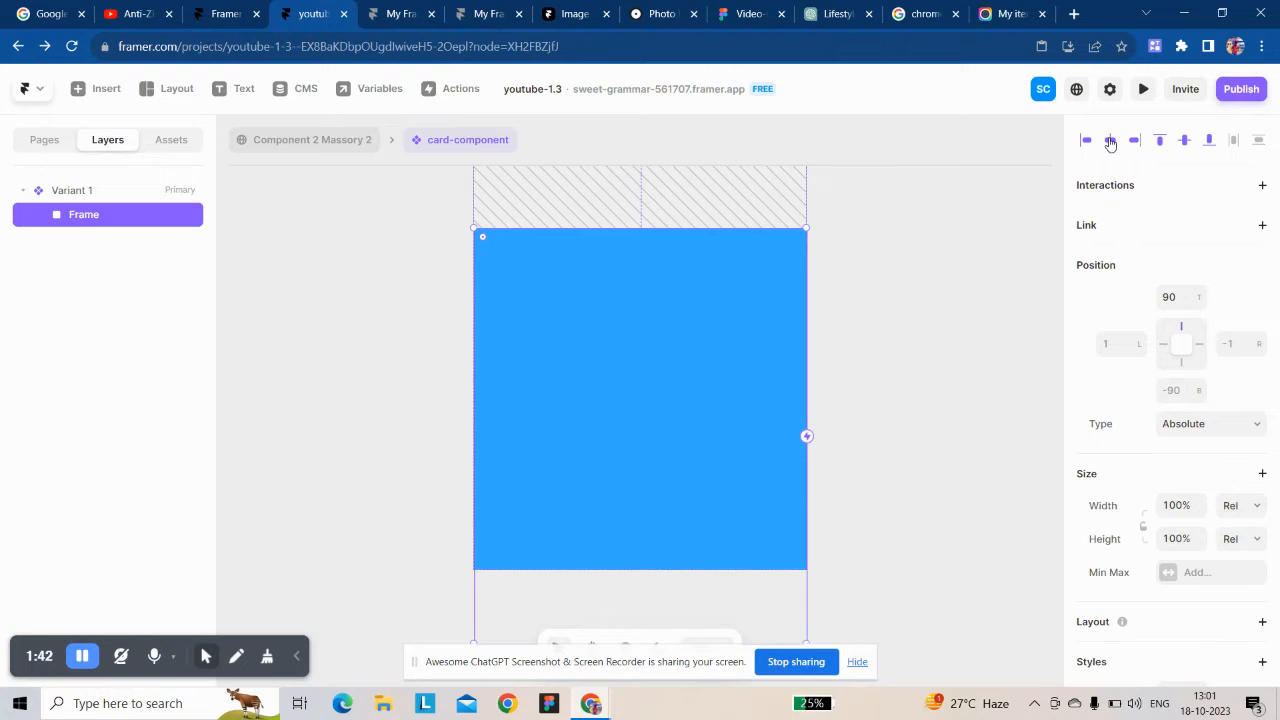
Step: Center the inner frame within the card and rename its layer as bg-colour
click(1182, 142)
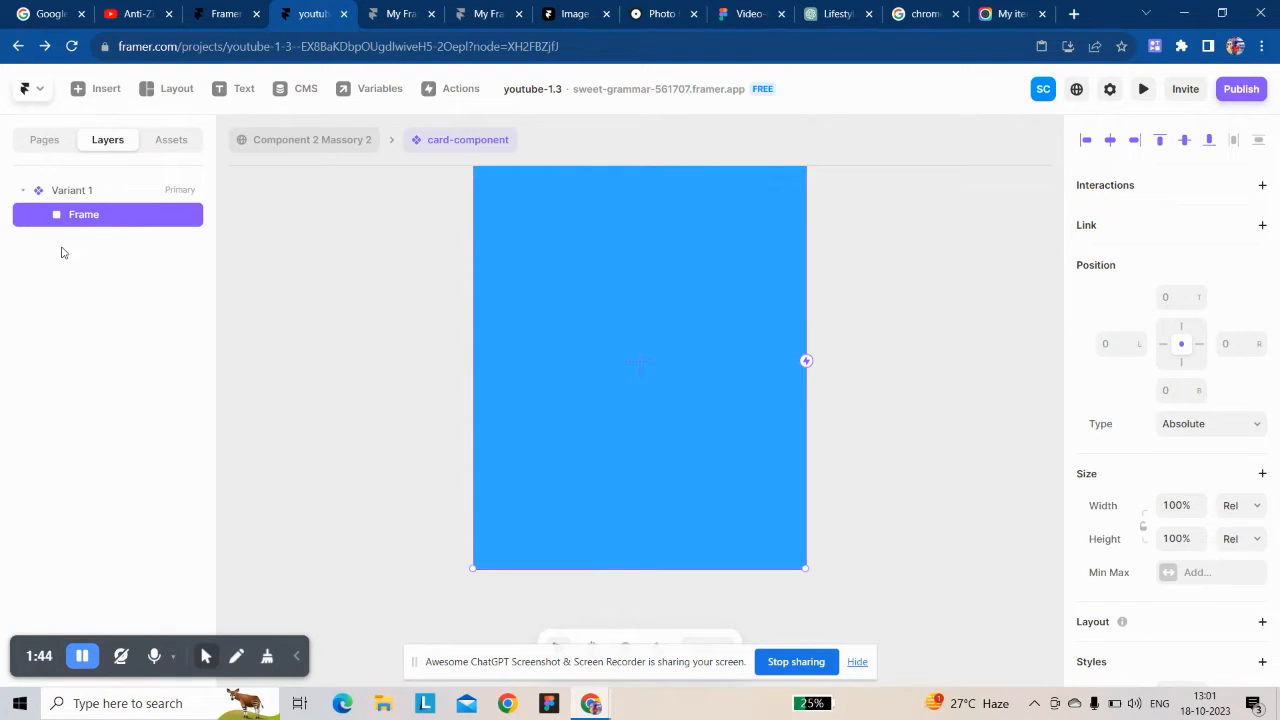
double_click(95, 222)
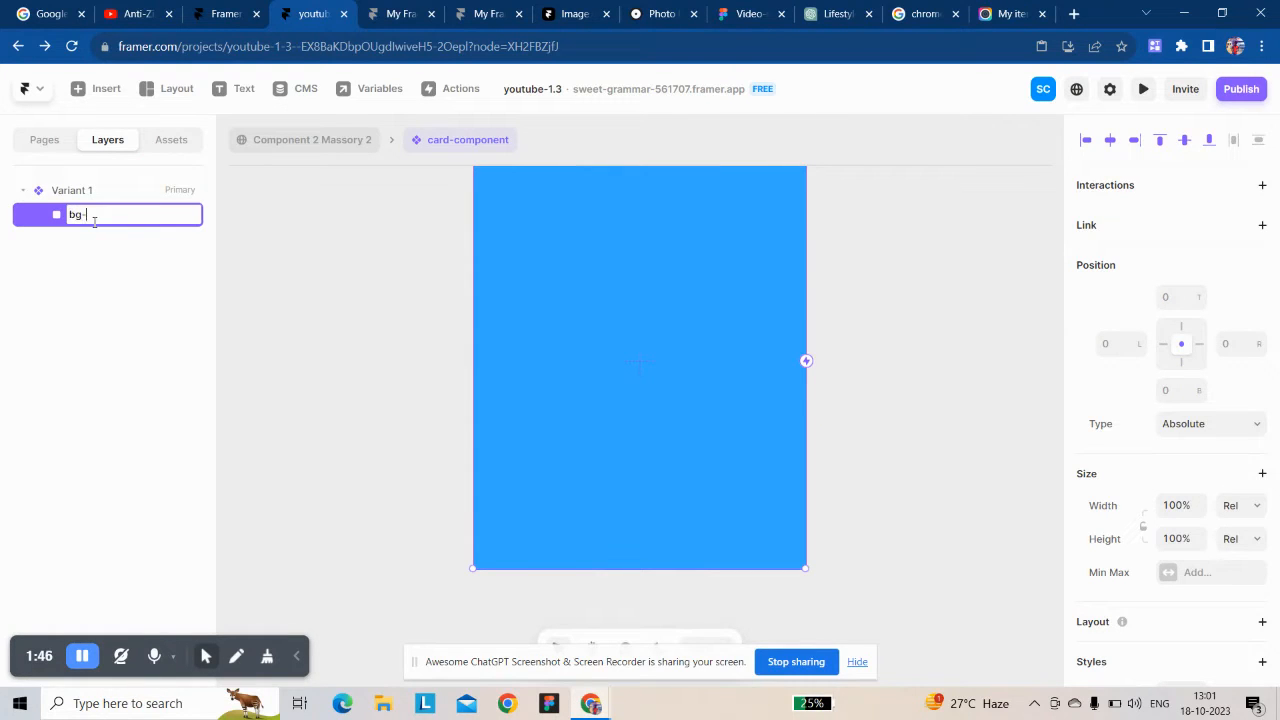
click(323, 346)
Step: Create a colour variable named bg-colour for the bg-colour layer's fill and set the layer's opacity to 0
click(676, 414)
scroll(1142, 552, down, 1)
scroll(1142, 552, down, 2)
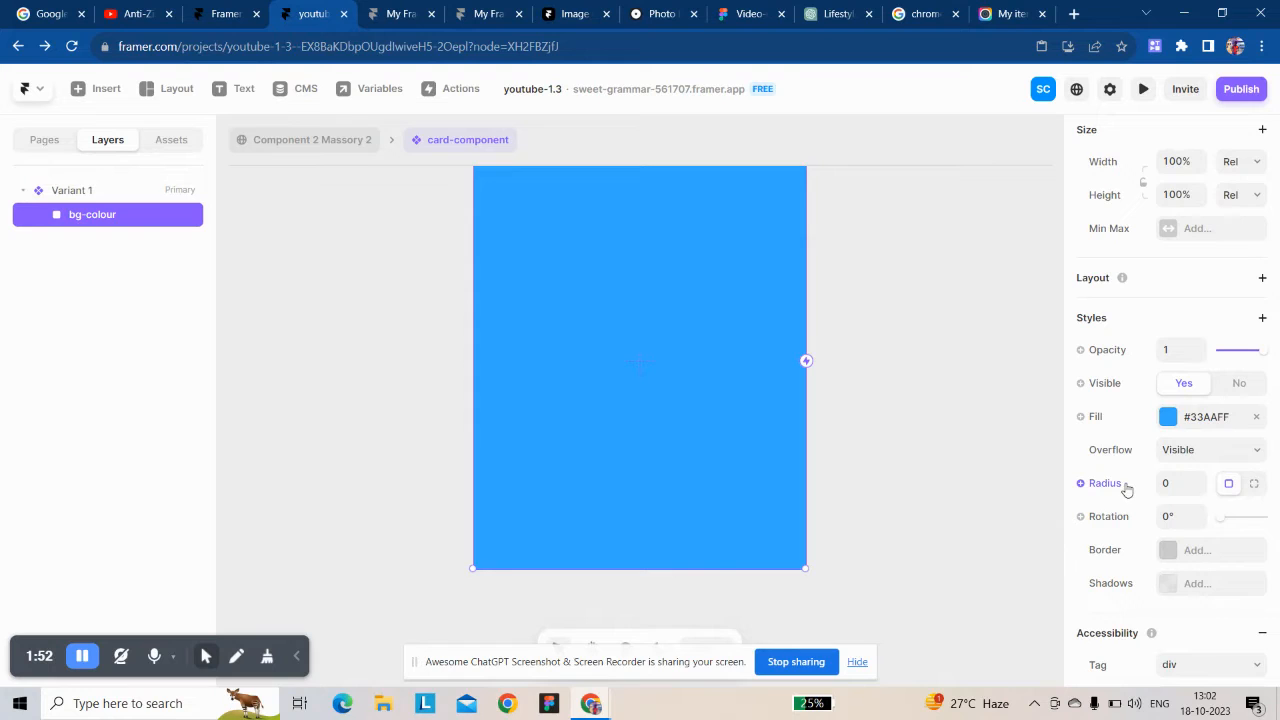
click(1093, 422)
mouse_move(1105, 445)
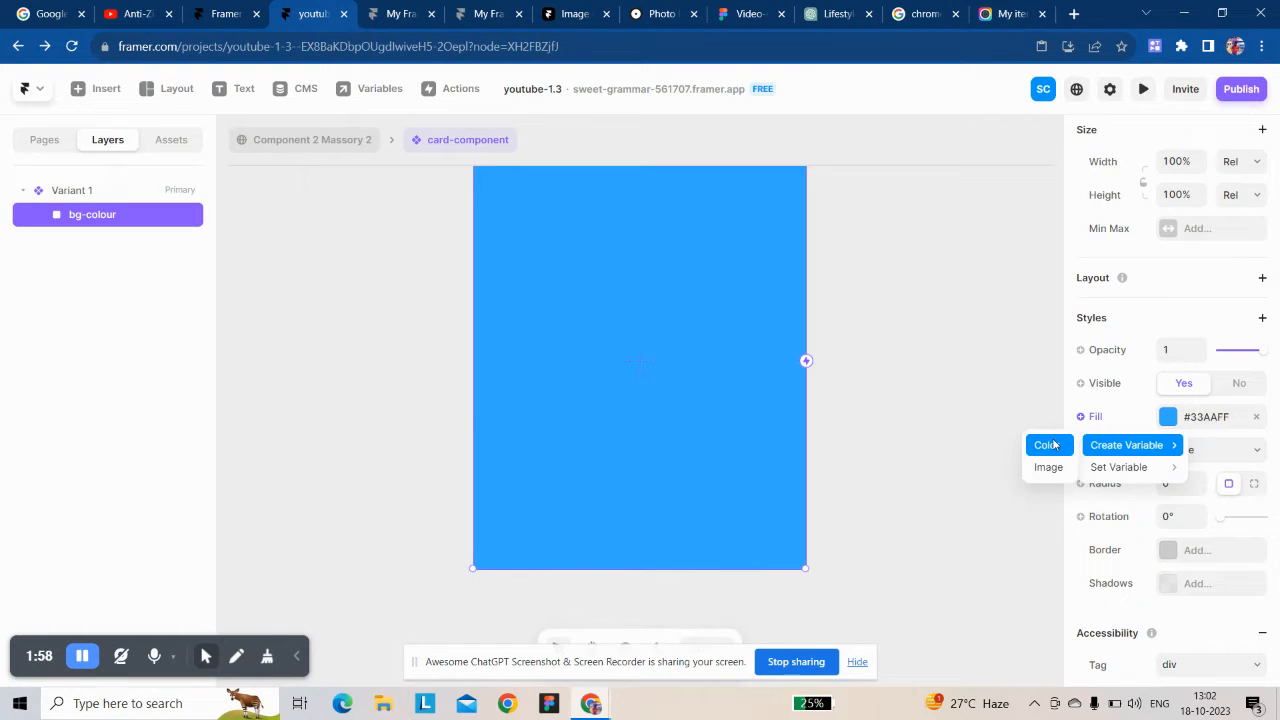
click(1054, 445)
text(bg-colou)
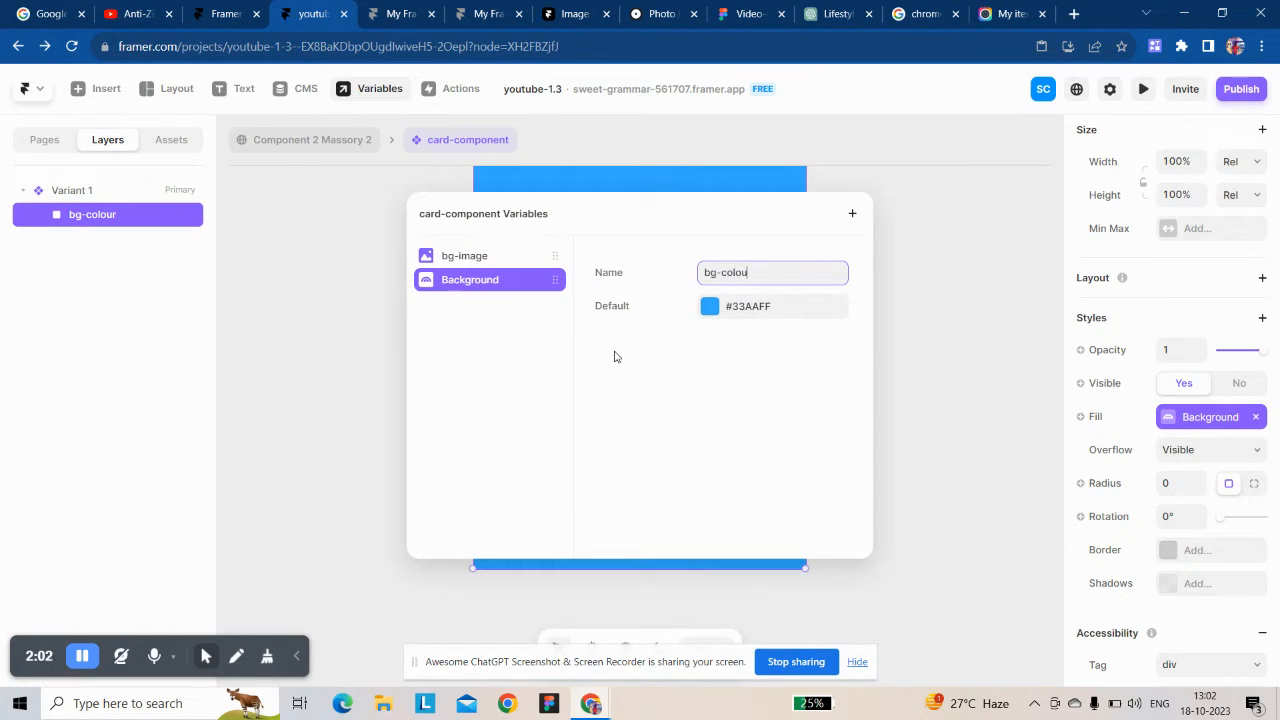
key(Return)
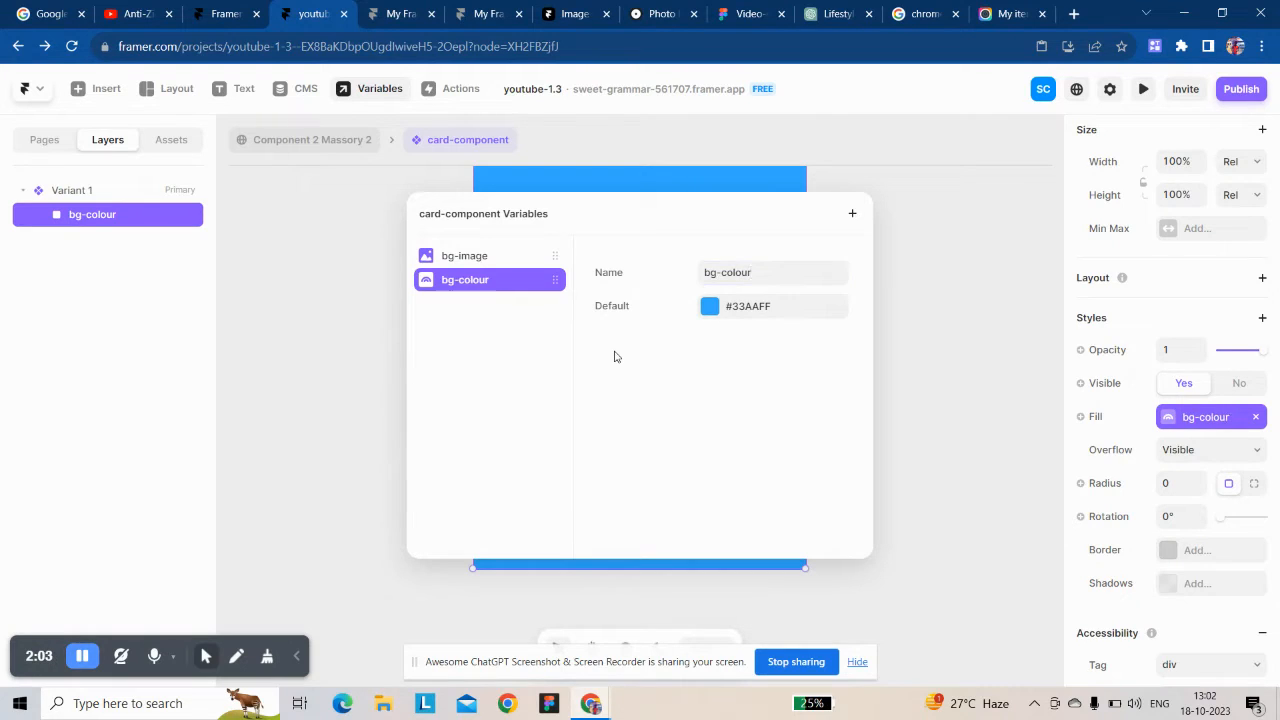
click(344, 349)
drag(1262, 350, 1179, 349)
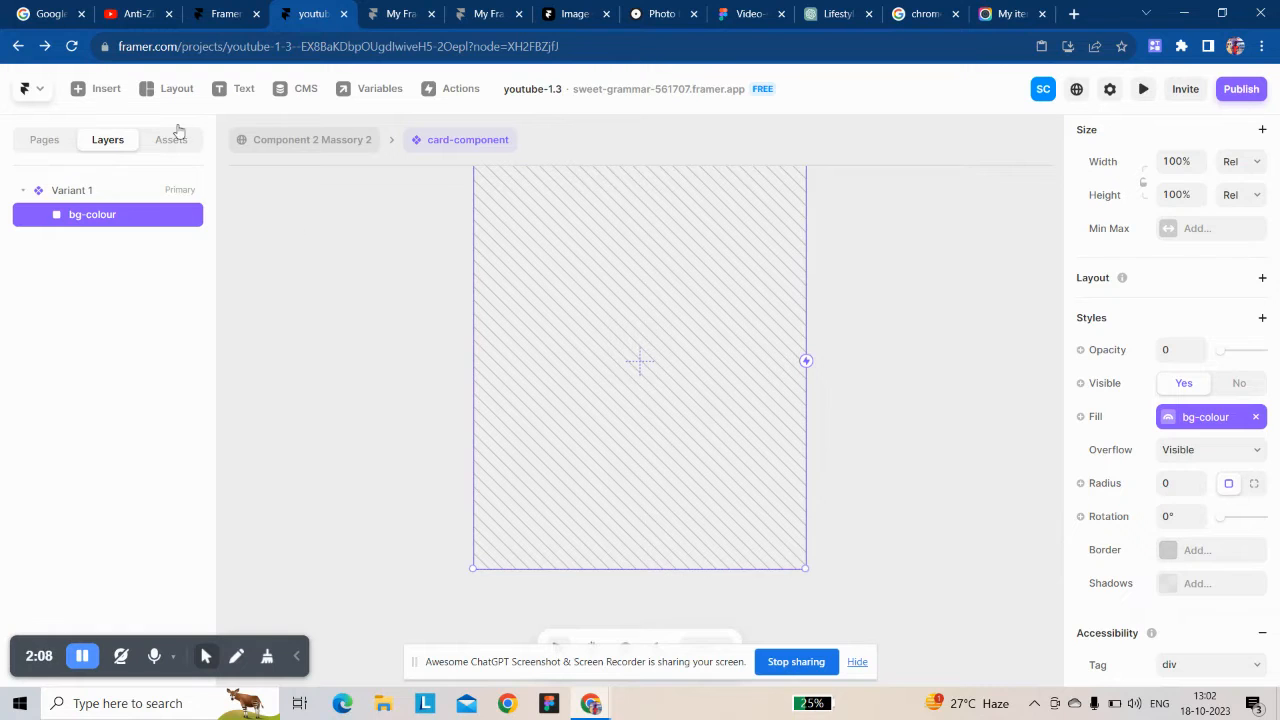
Step: Draw a frame about 287 by 170 inside bg-colour and place it in the lower part of the card
click(172, 92)
click(168, 130)
drag(507, 344, 746, 486)
drag(637, 420, 649, 476)
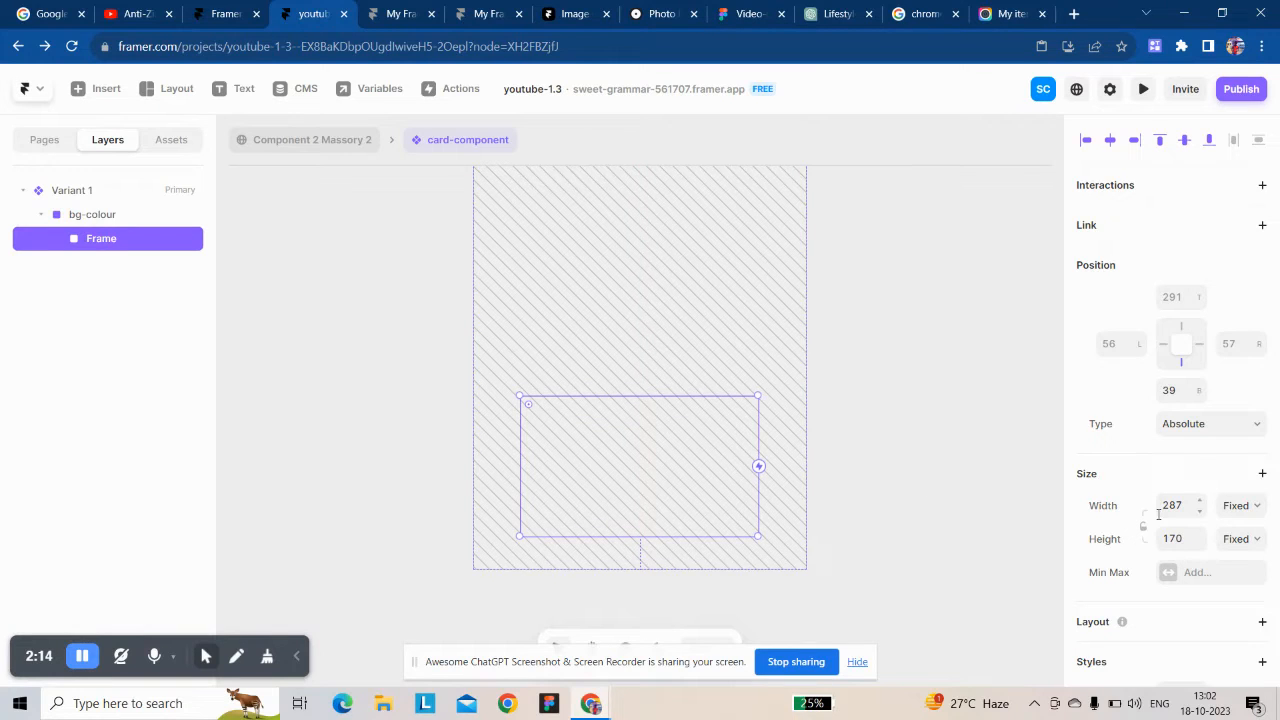
click(1236, 508)
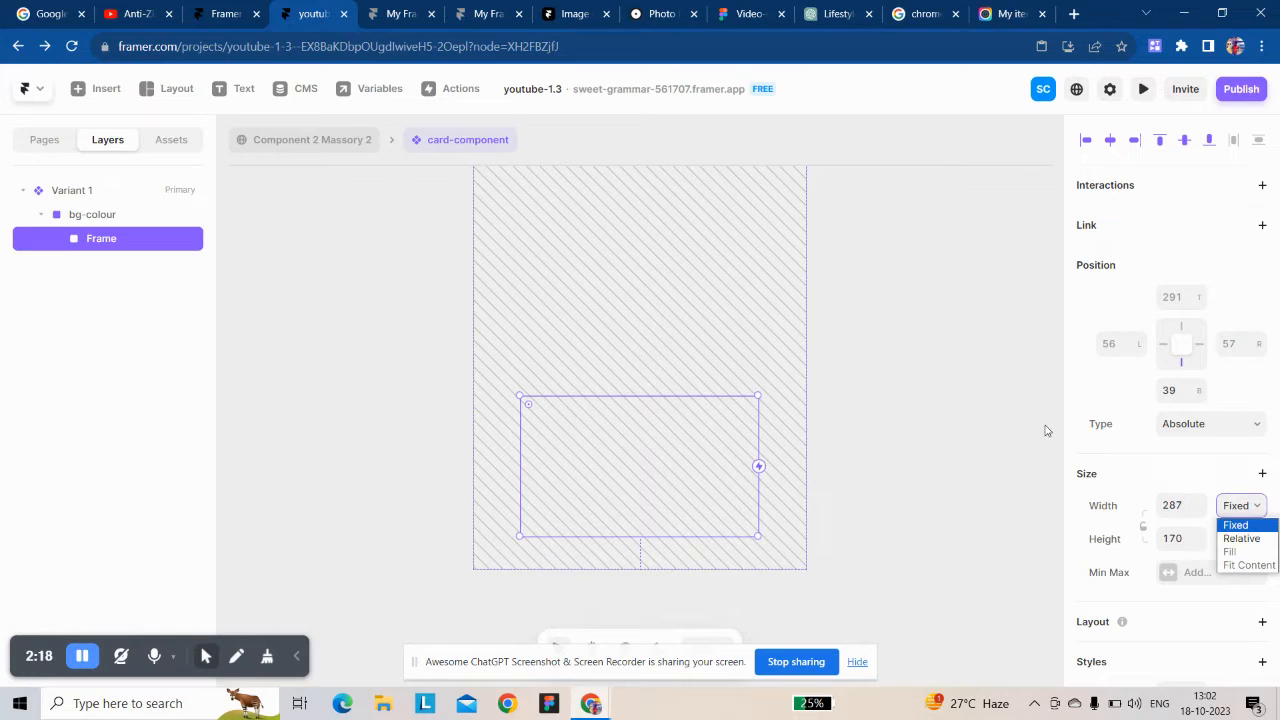
Step: Add a stack layout to Variant 1 and move the new frame out of bg-colour, directly under Variant 1
click(89, 191)
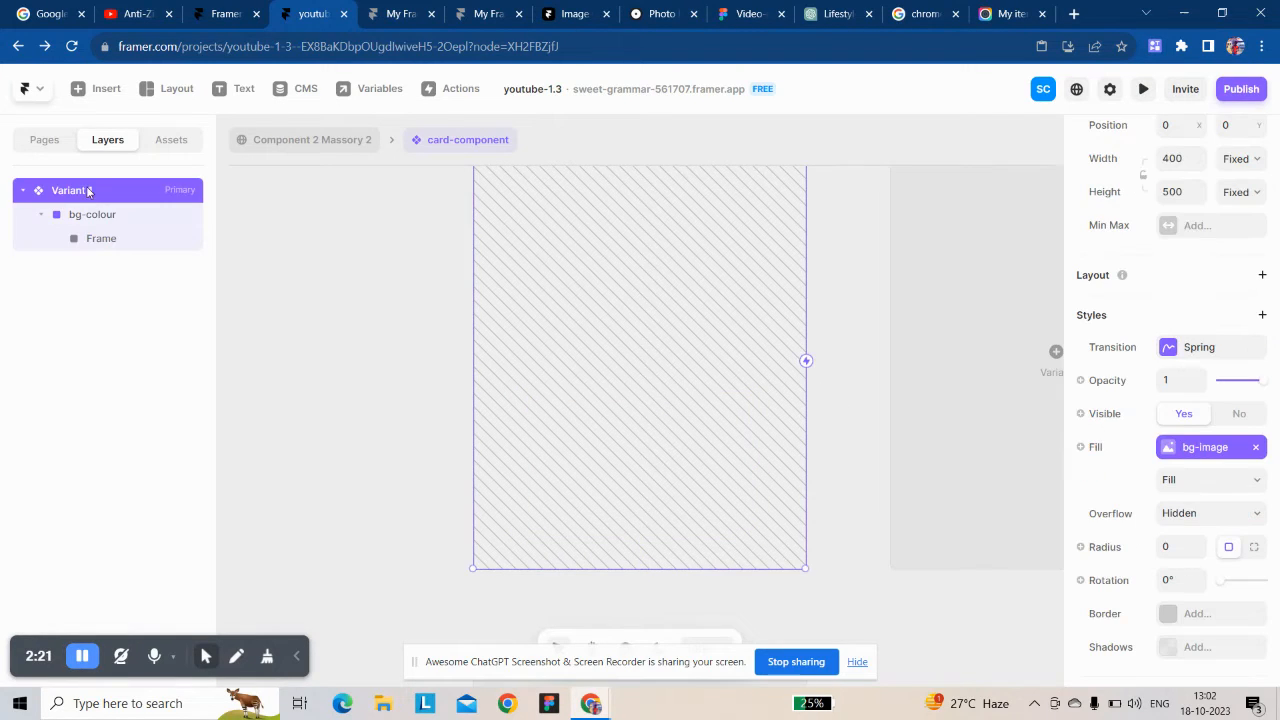
click(1262, 275)
drag(100, 240, 113, 208)
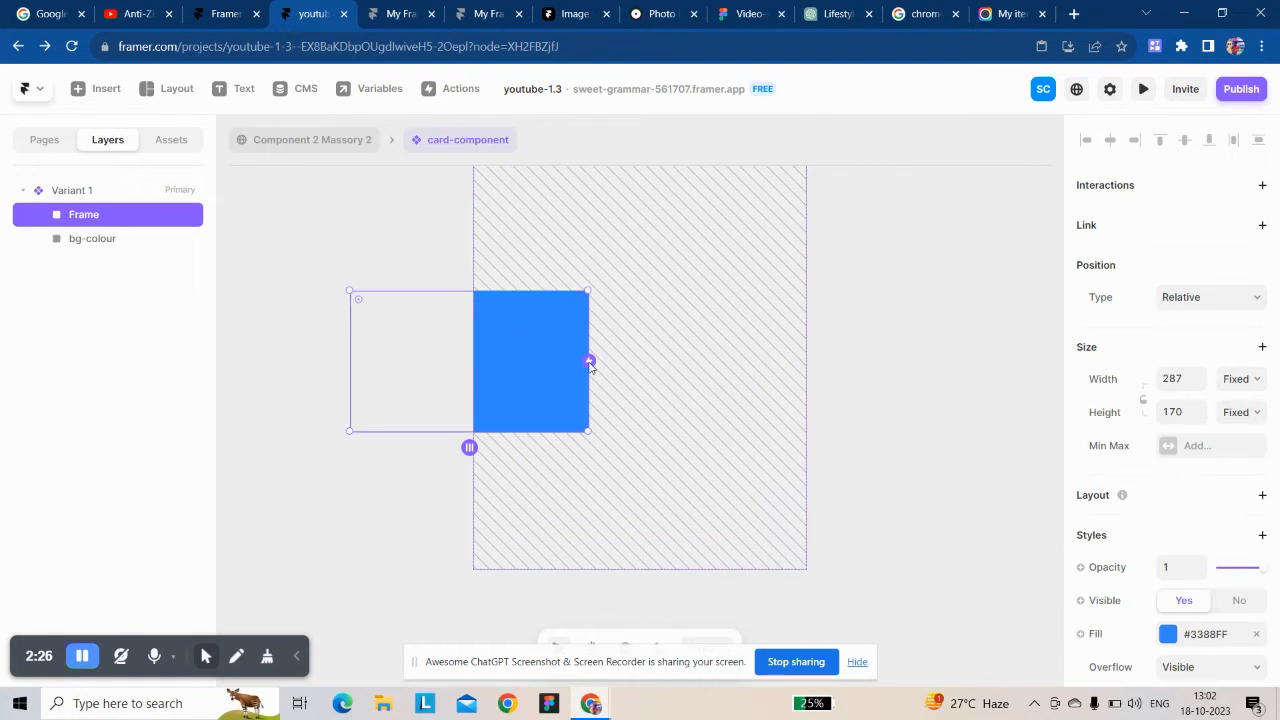
Step: Keep the frame's position type Relative and set its width to Fill
click(1182, 297)
click(1180, 329)
click(1238, 379)
click(1234, 425)
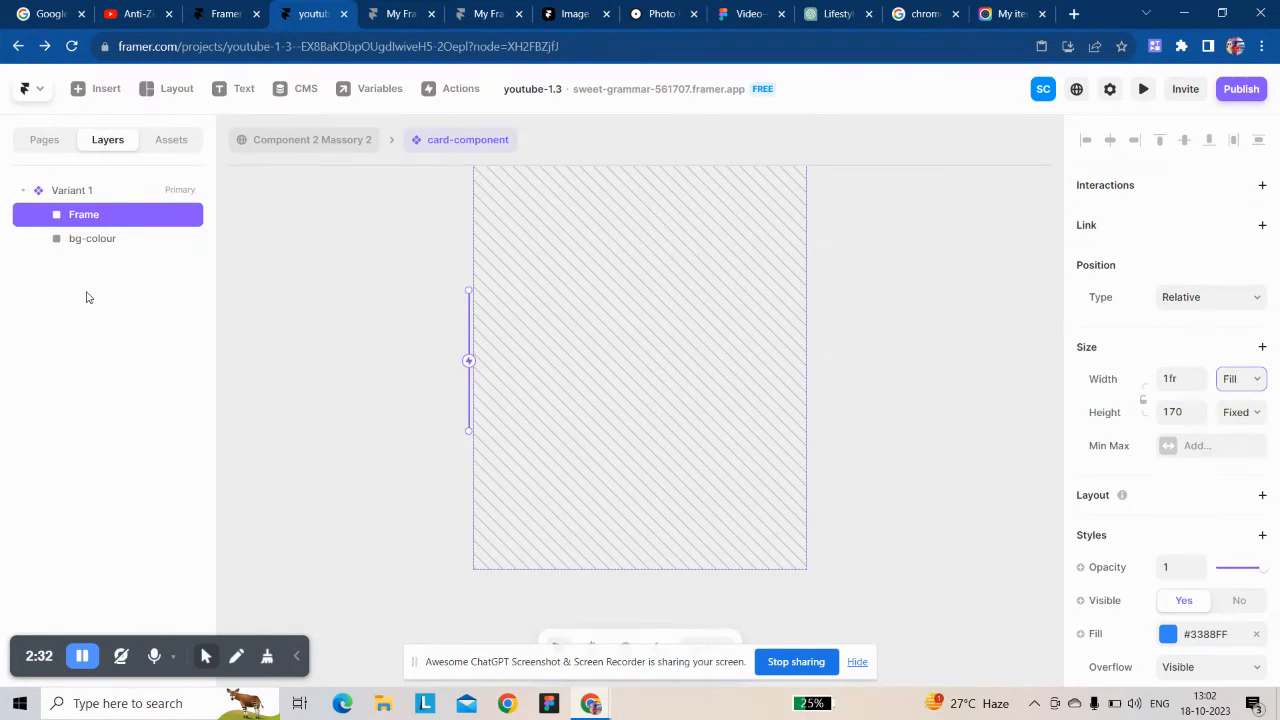
Step: Set the bg-colour layer's position type to Absolute
click(100, 240)
click(1195, 297)
click(1182, 318)
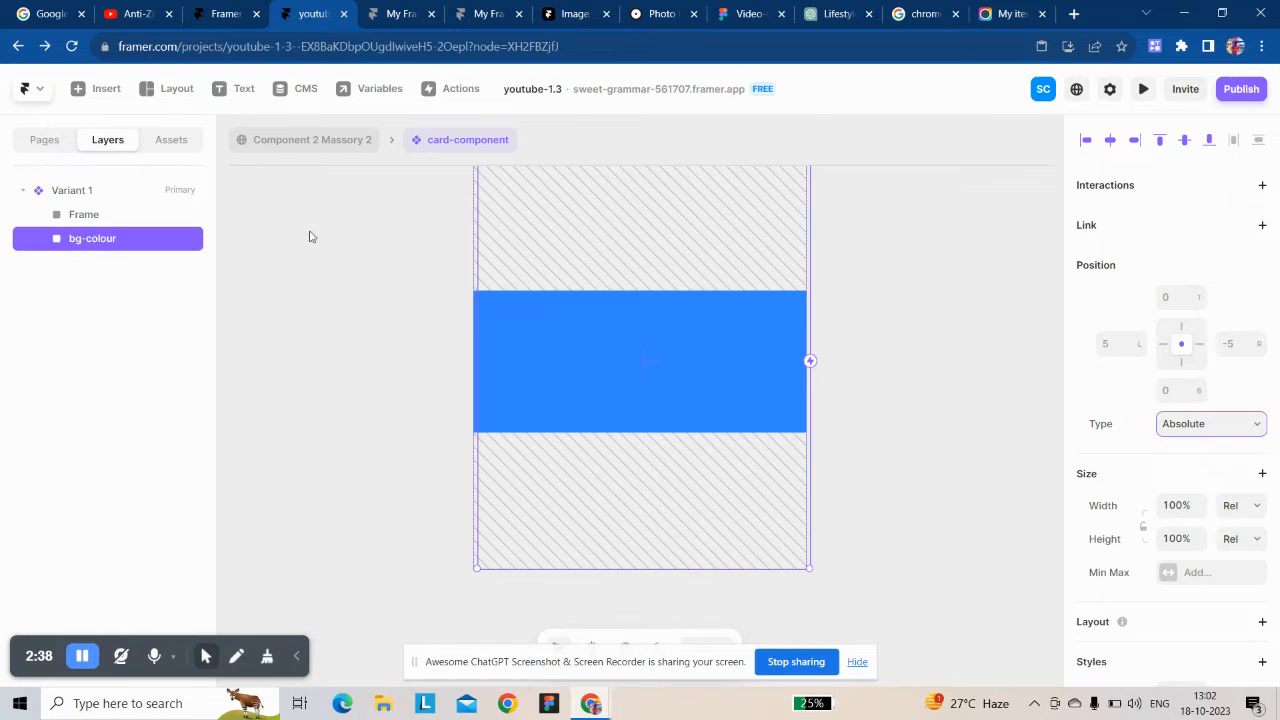
Step: Rename the frame layer above bg-colour as content
click(90, 215)
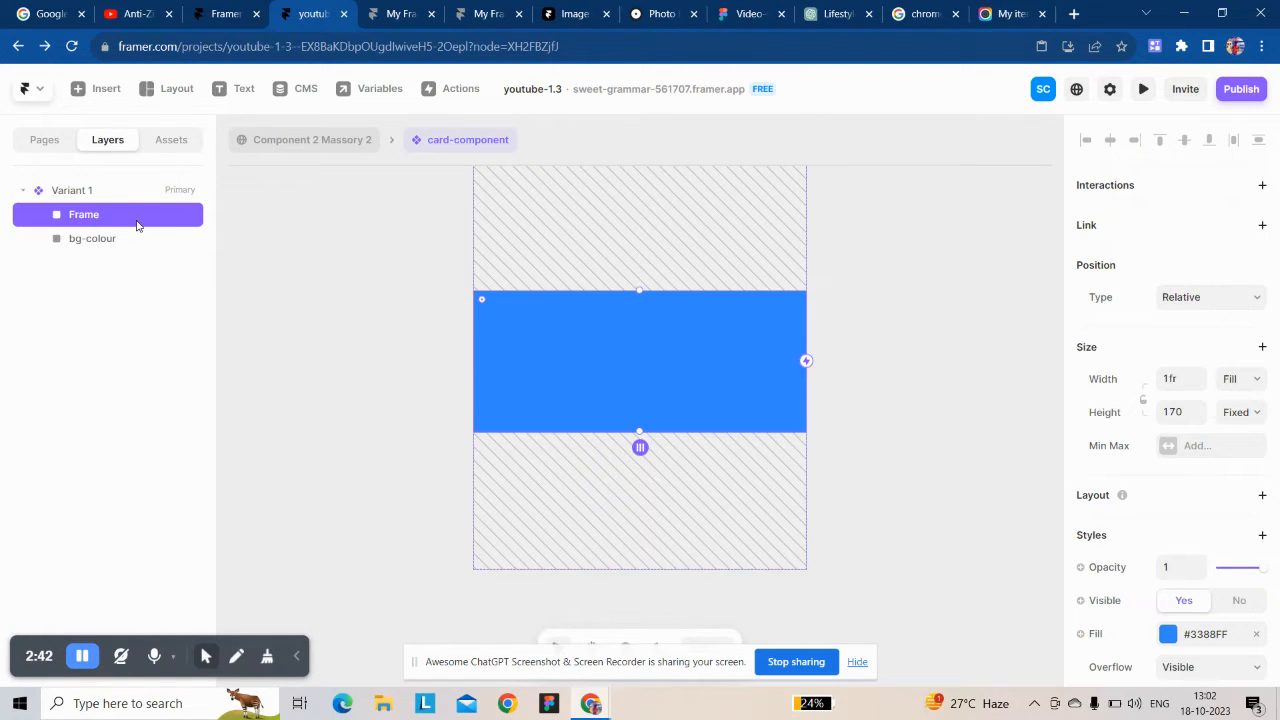
double_click(113, 212)
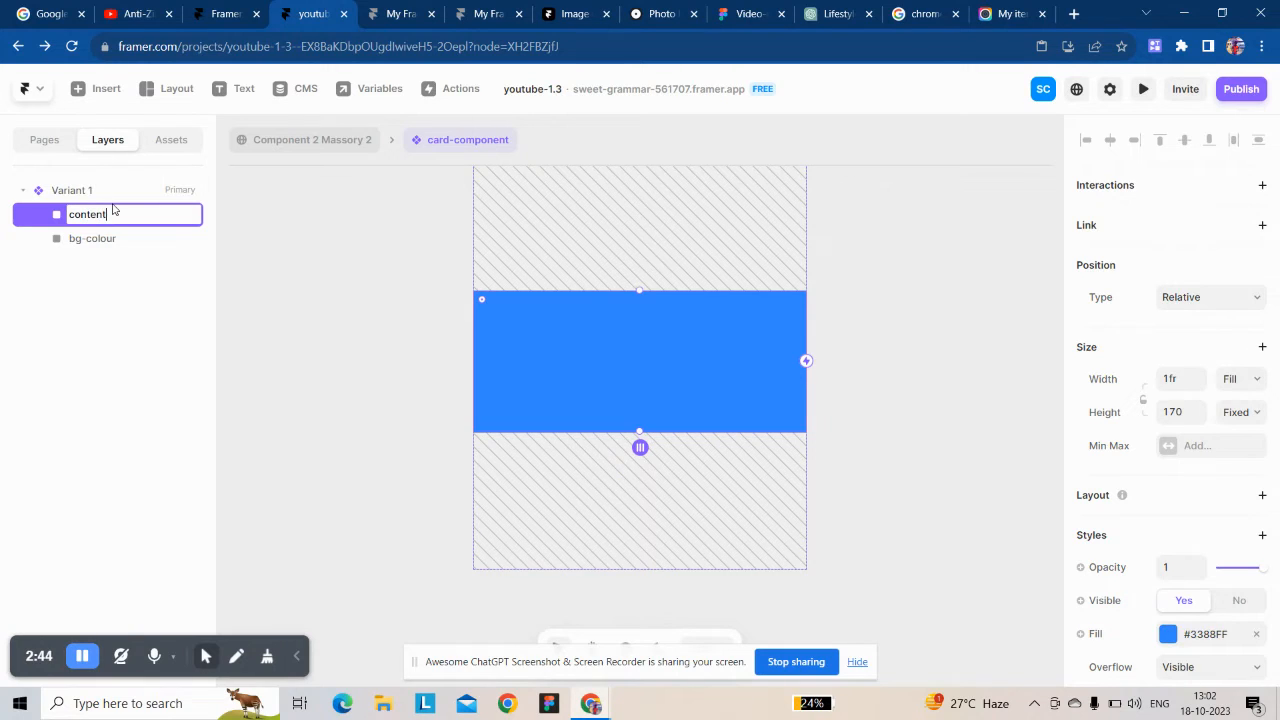
text(content)
click(371, 371)
click(543, 354)
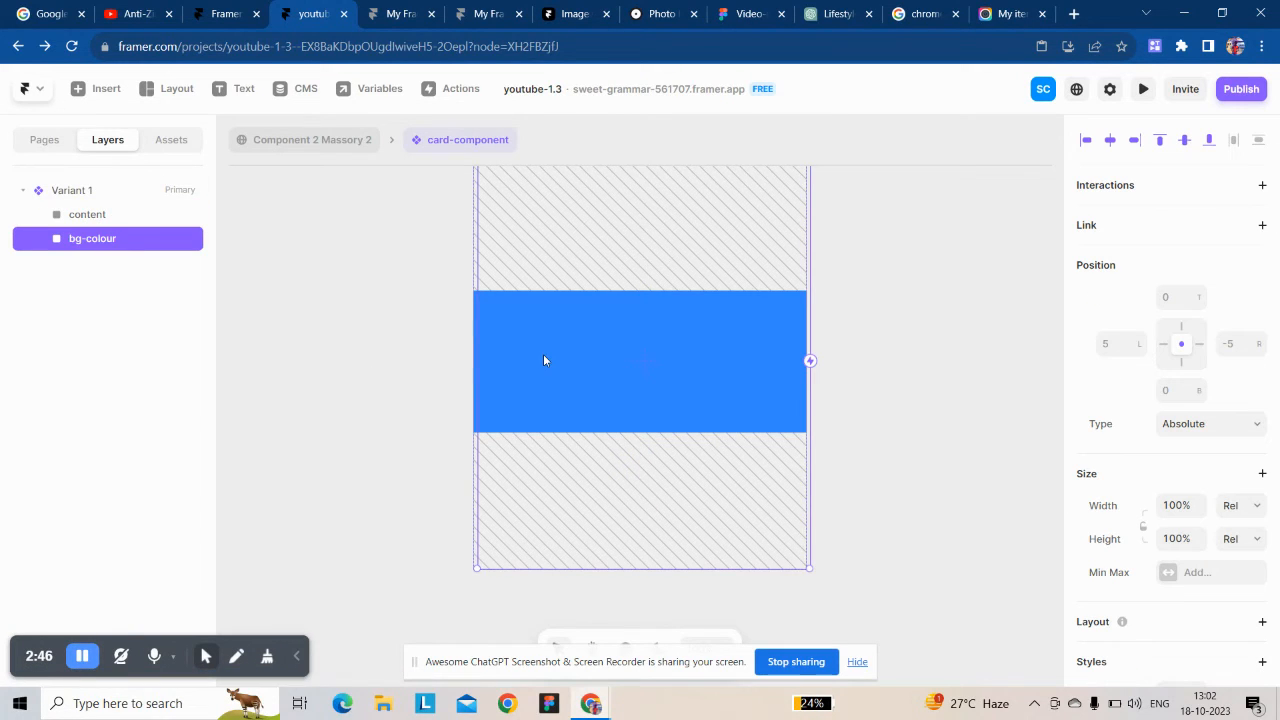
Step: Add a stack layout to the content frame and set its height to 40% relative
click(111, 217)
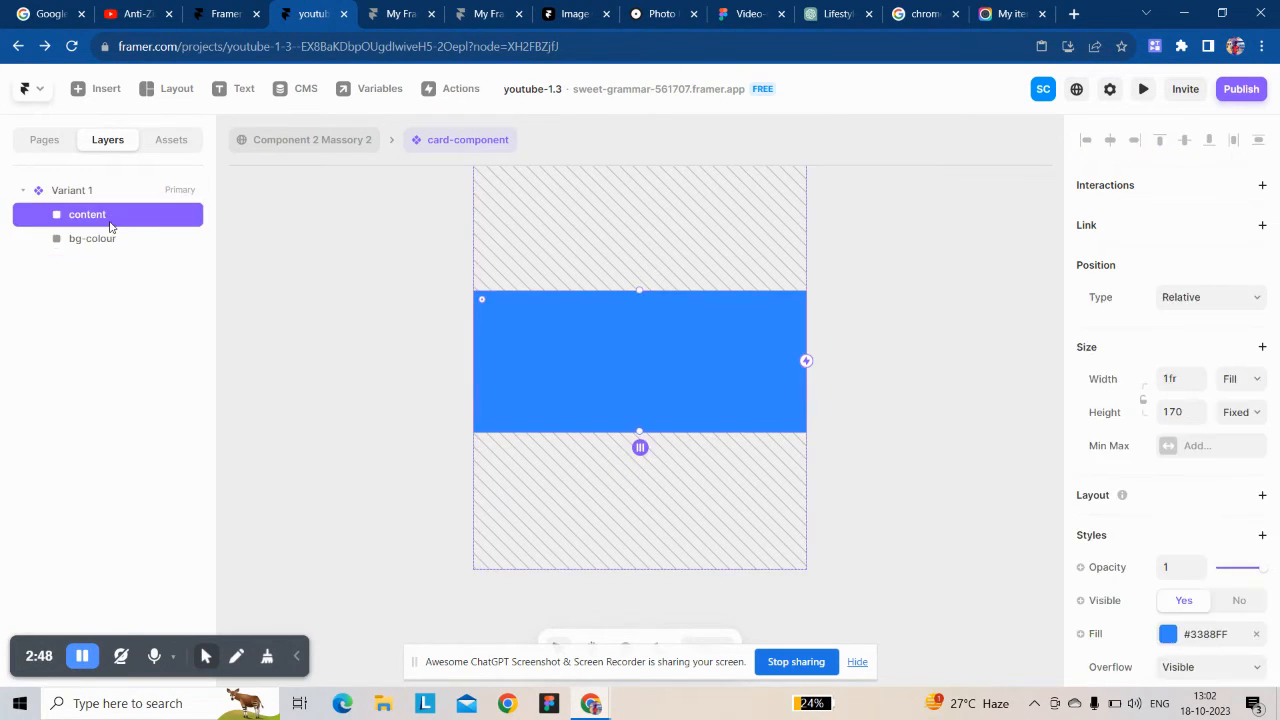
click(108, 250)
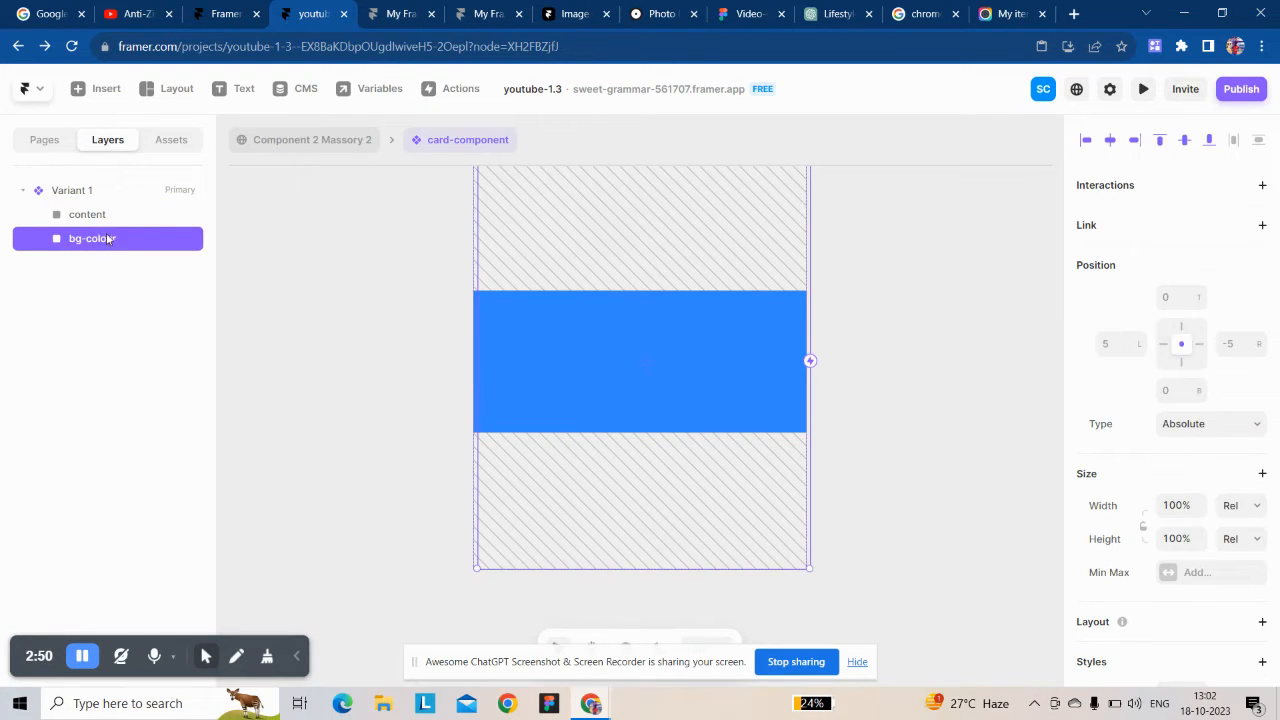
click(107, 218)
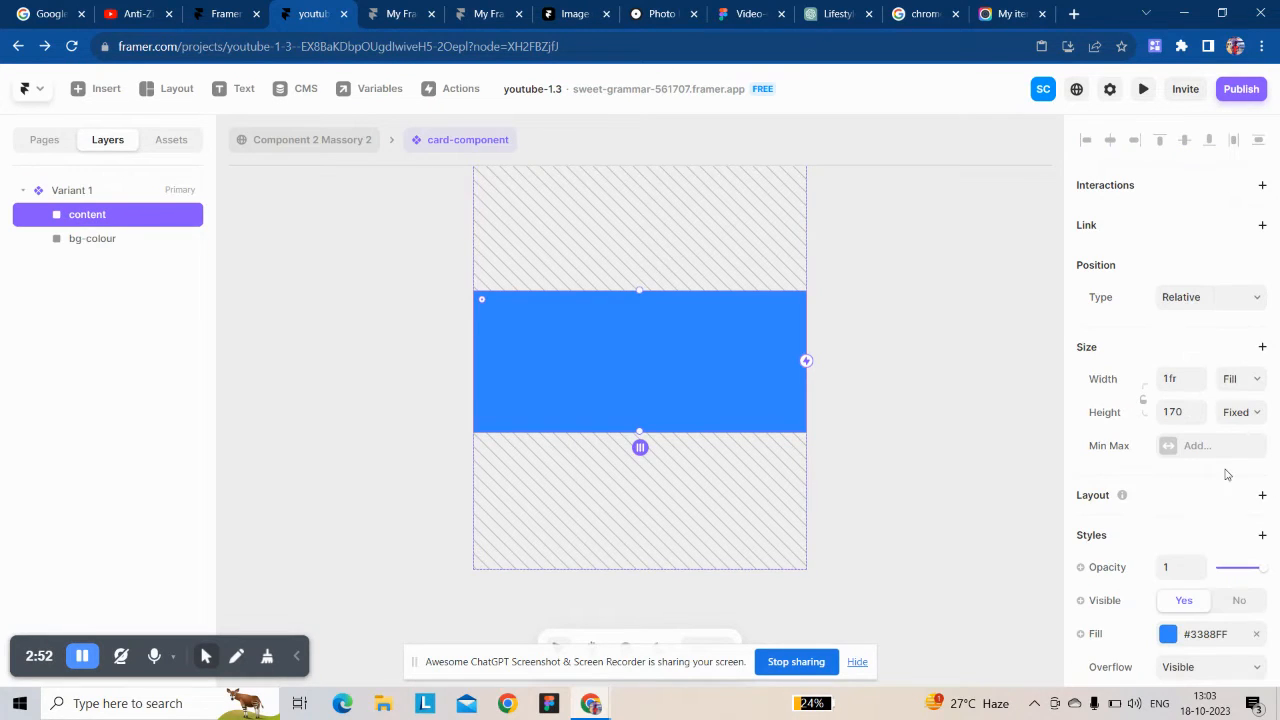
click(1262, 495)
click(1242, 414)
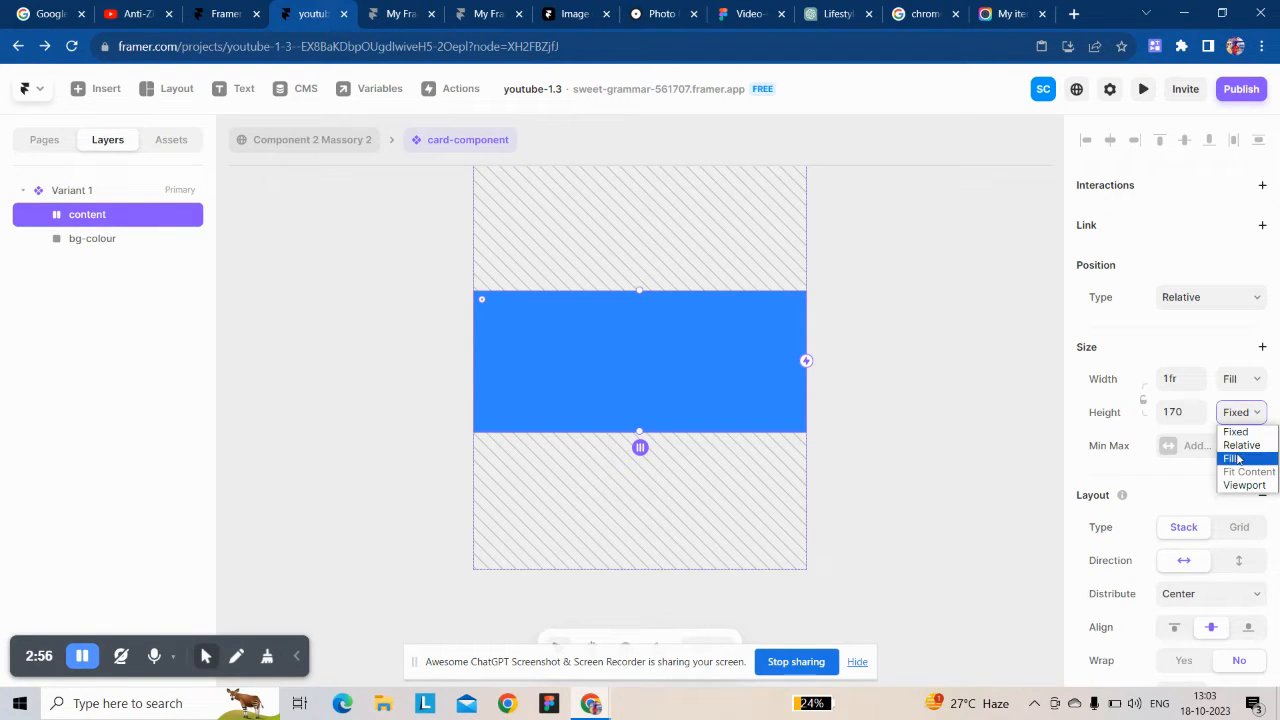
click(1241, 445)
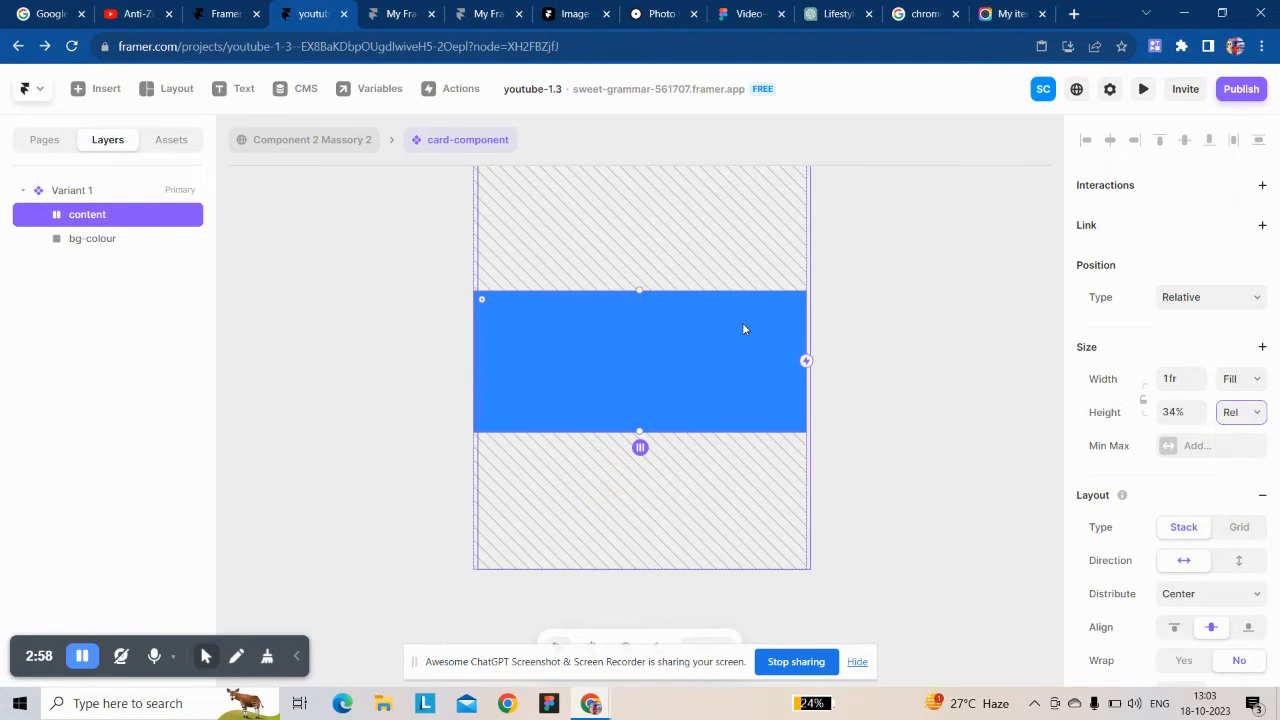
click(1172, 411)
text(40)
key(Return)
Step: Replace the content frame's solid fill with a linear gradient from dark grey #4B4E53 to black #000000
scroll(1150, 549, down, 3)
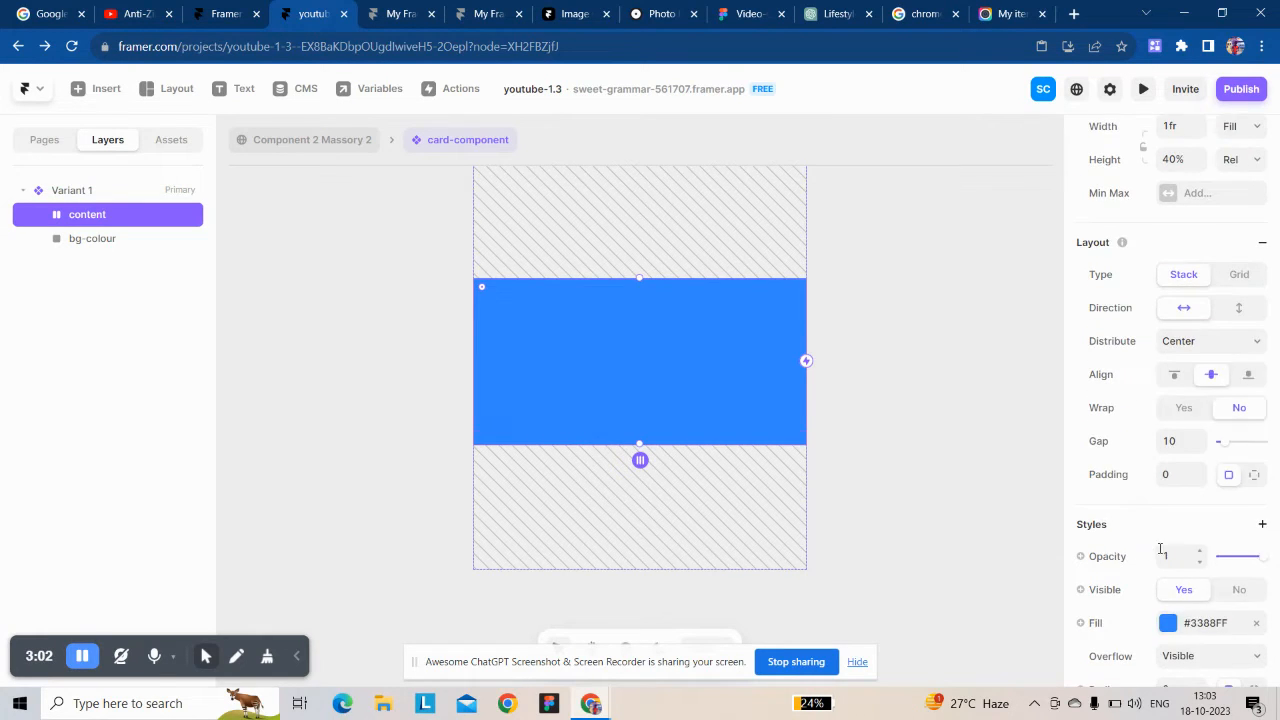
scroll(1160, 549, down, 3)
click(1256, 471)
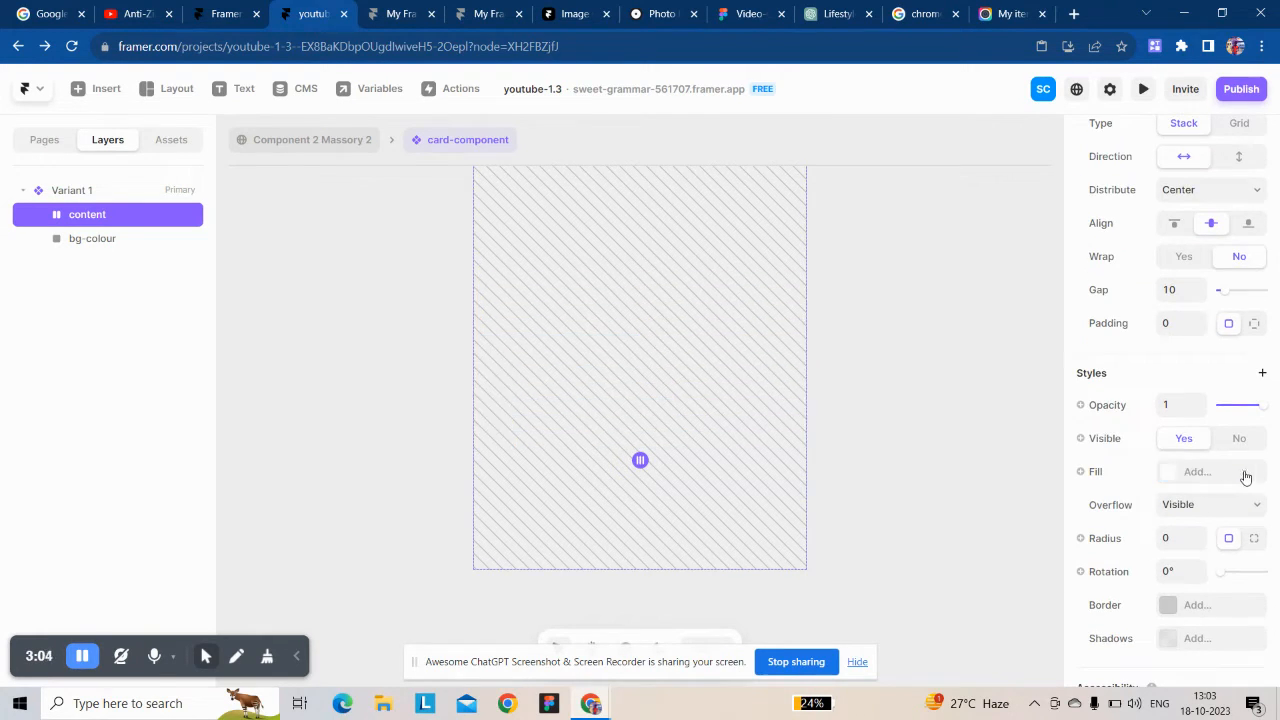
click(1167, 478)
click(903, 372)
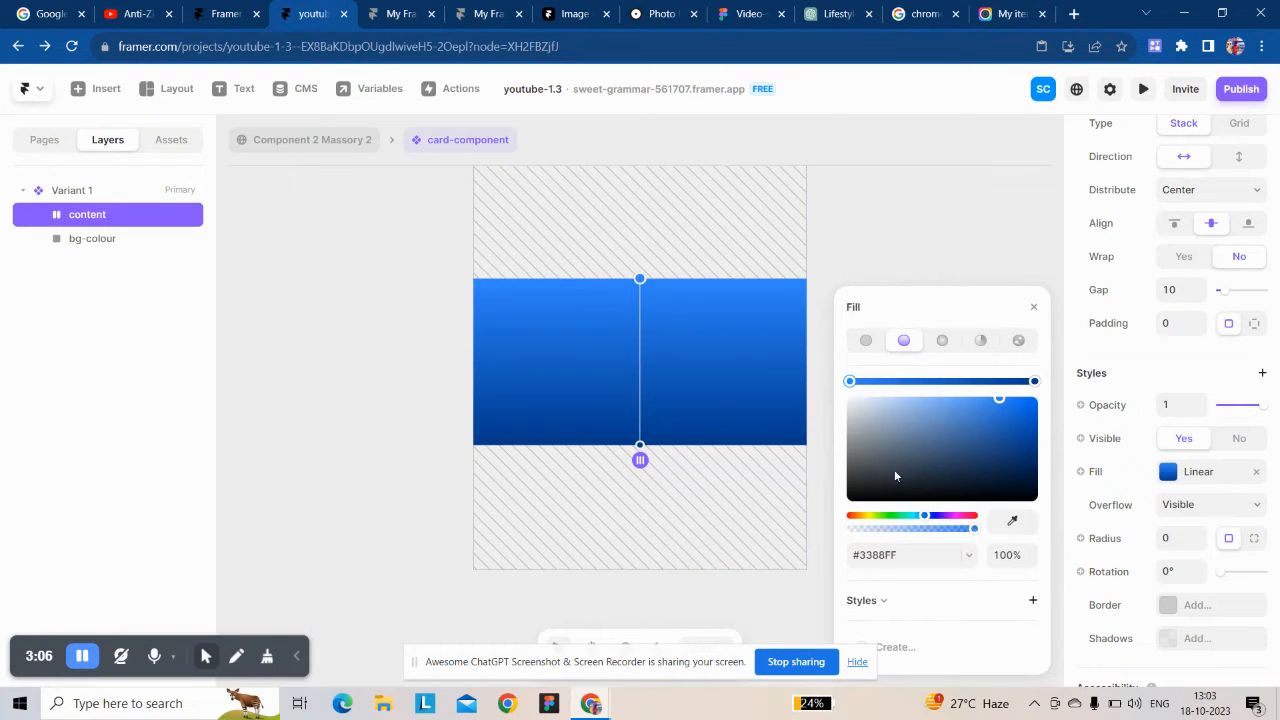
drag(874, 488, 866, 466)
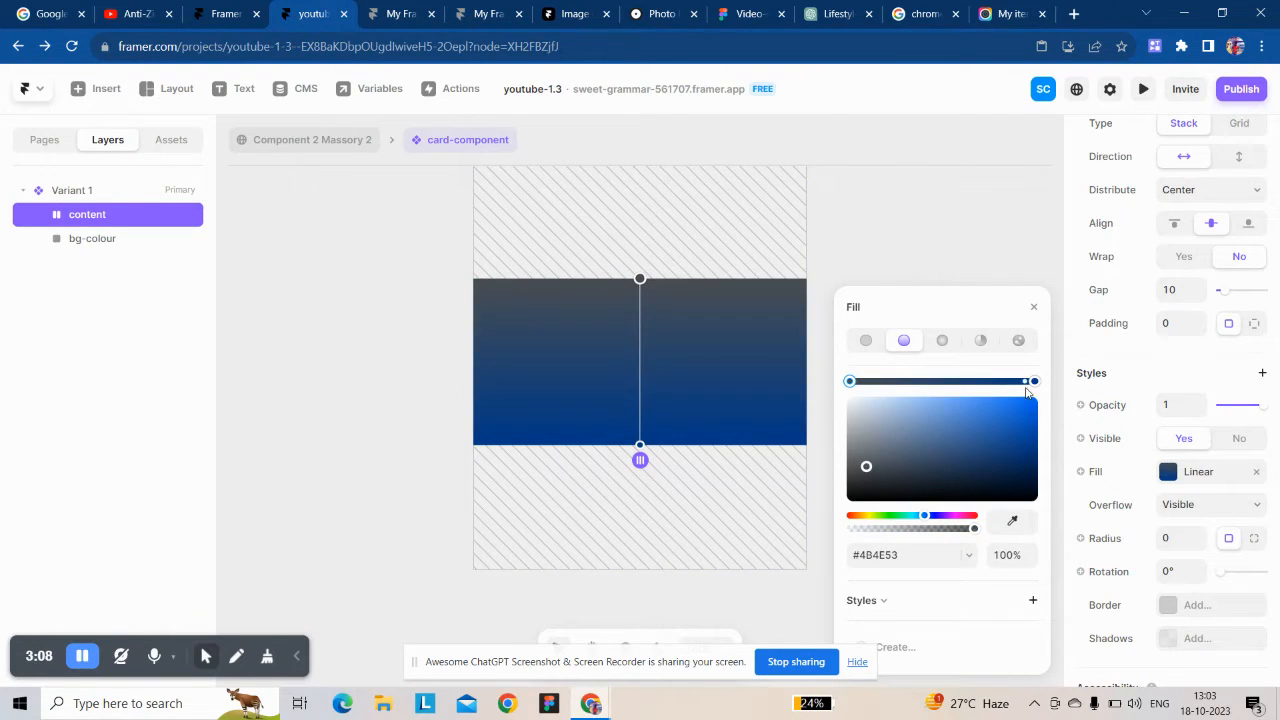
click(1034, 381)
click(866, 492)
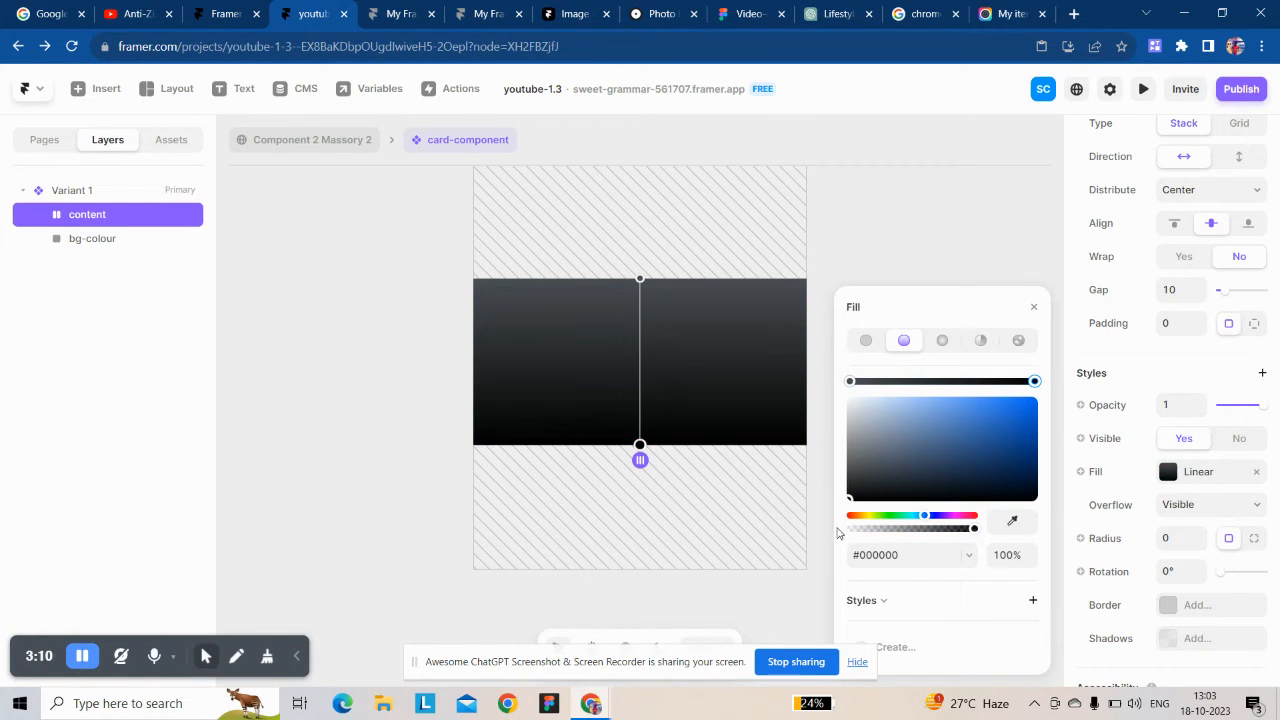
Step: Set the opacity of the gradient's dark grey stop to 0% on the content frame
click(850, 381)
click(992, 555)
text(0)
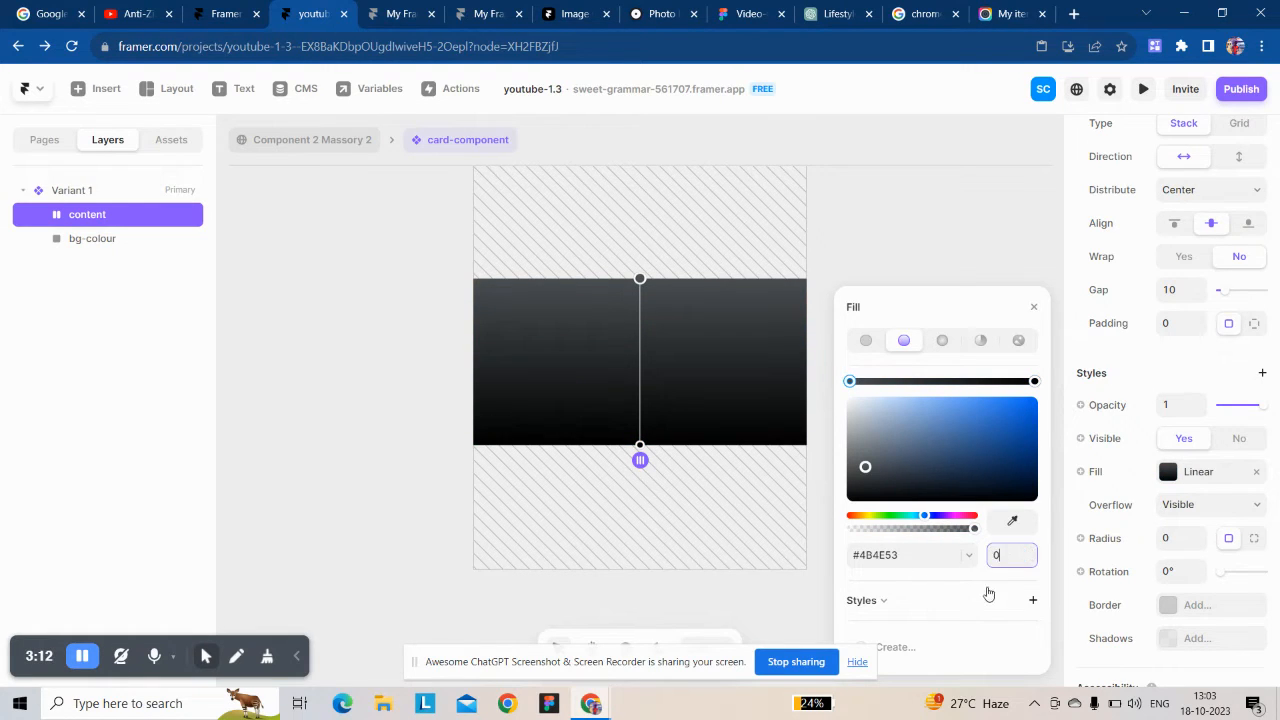
key(Return)
click(1033, 307)
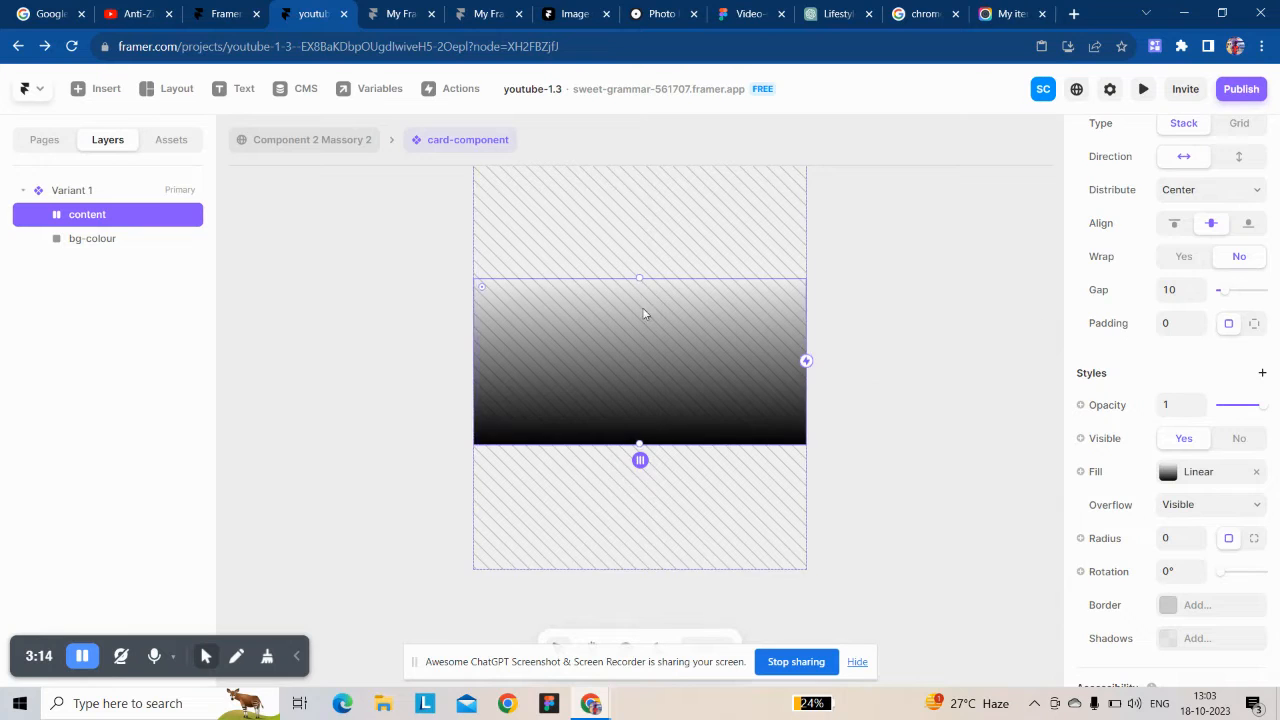
Step: Set Variant 1's stack distribution to End and its alignment to the bottom edge
click(140, 190)
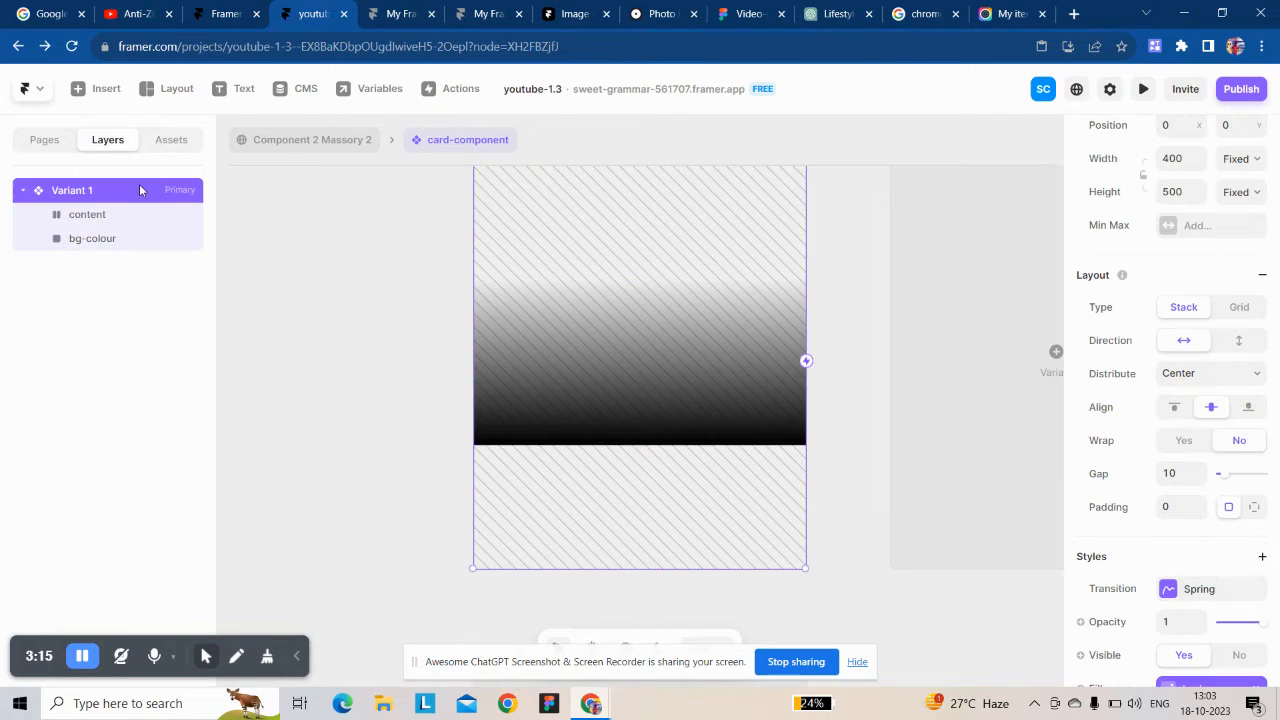
click(1174, 376)
click(1170, 420)
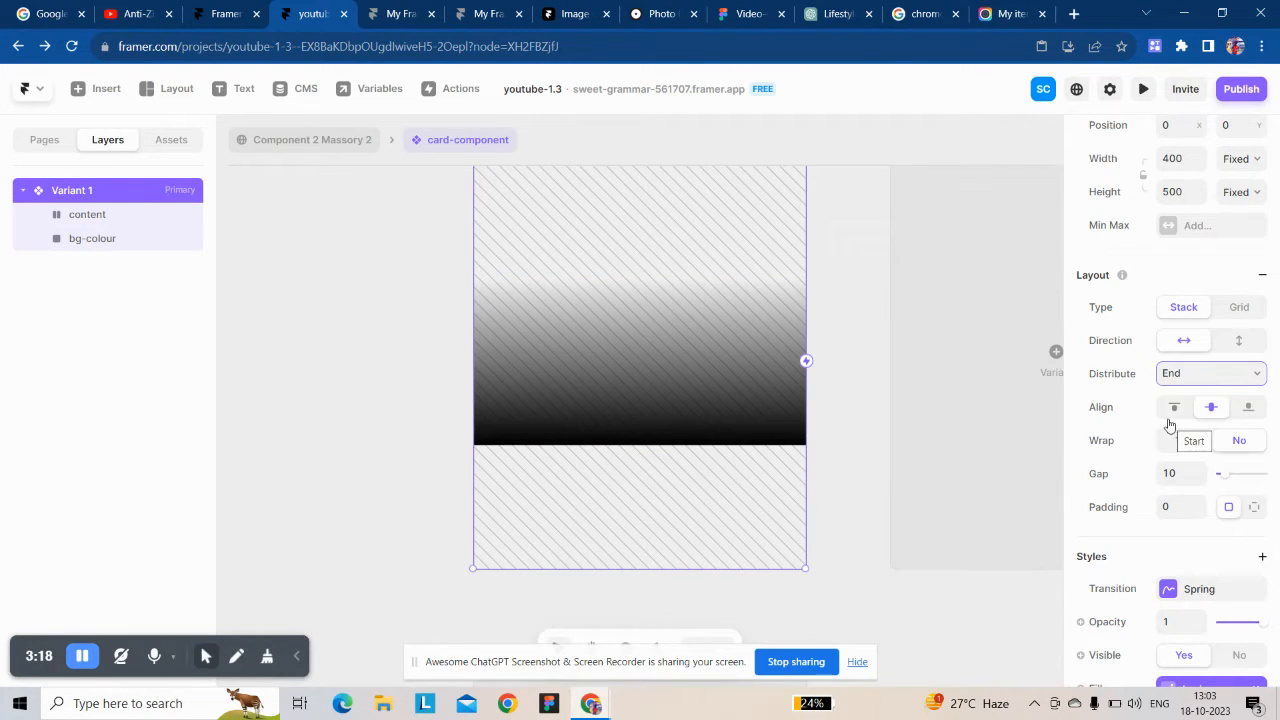
click(1247, 408)
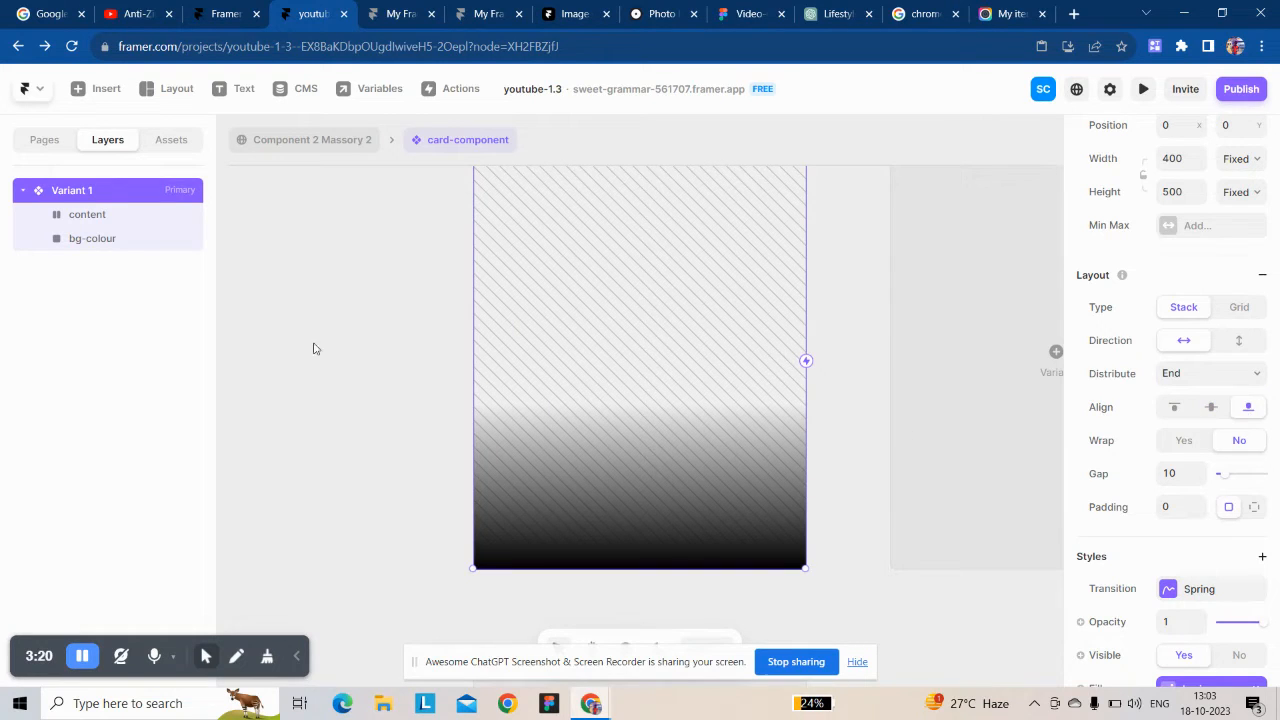
click(87, 222)
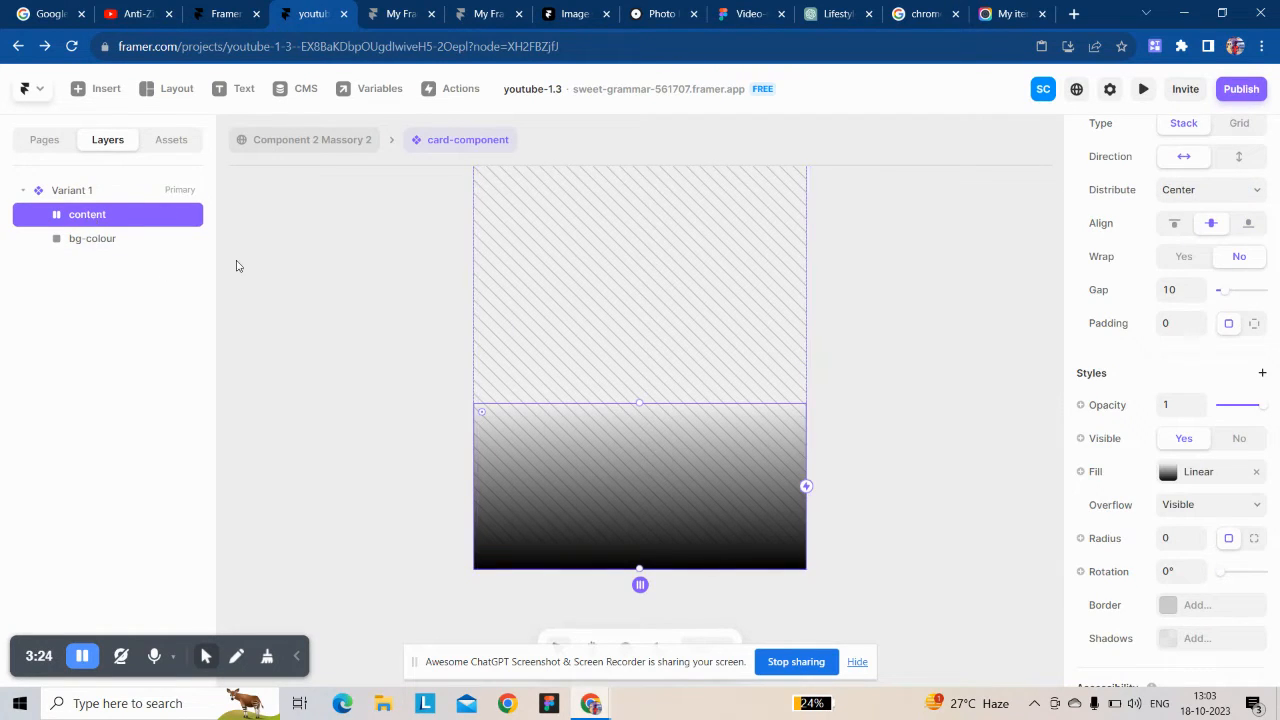
scroll(1170, 396, down, 2)
scroll(1170, 400, up, 3)
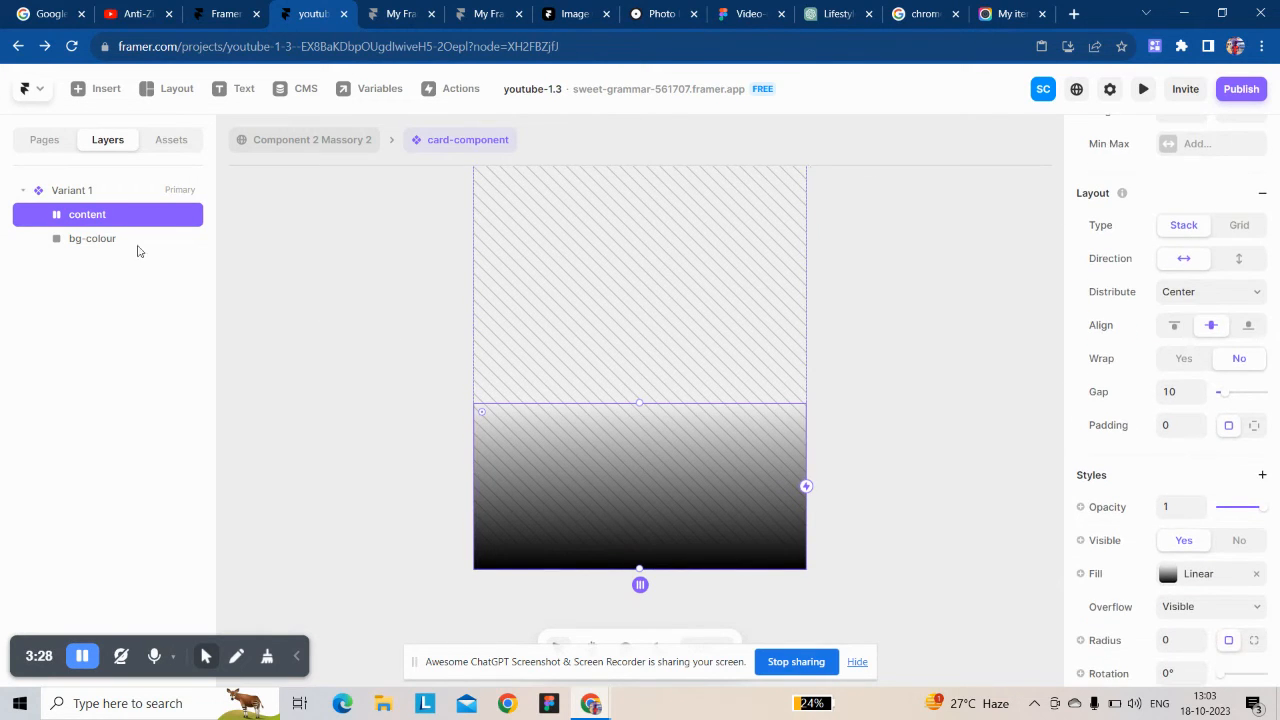
Step: Add a Pointer Events style set to None to the bg-colour layer
click(94, 242)
scroll(1143, 470, down, 4)
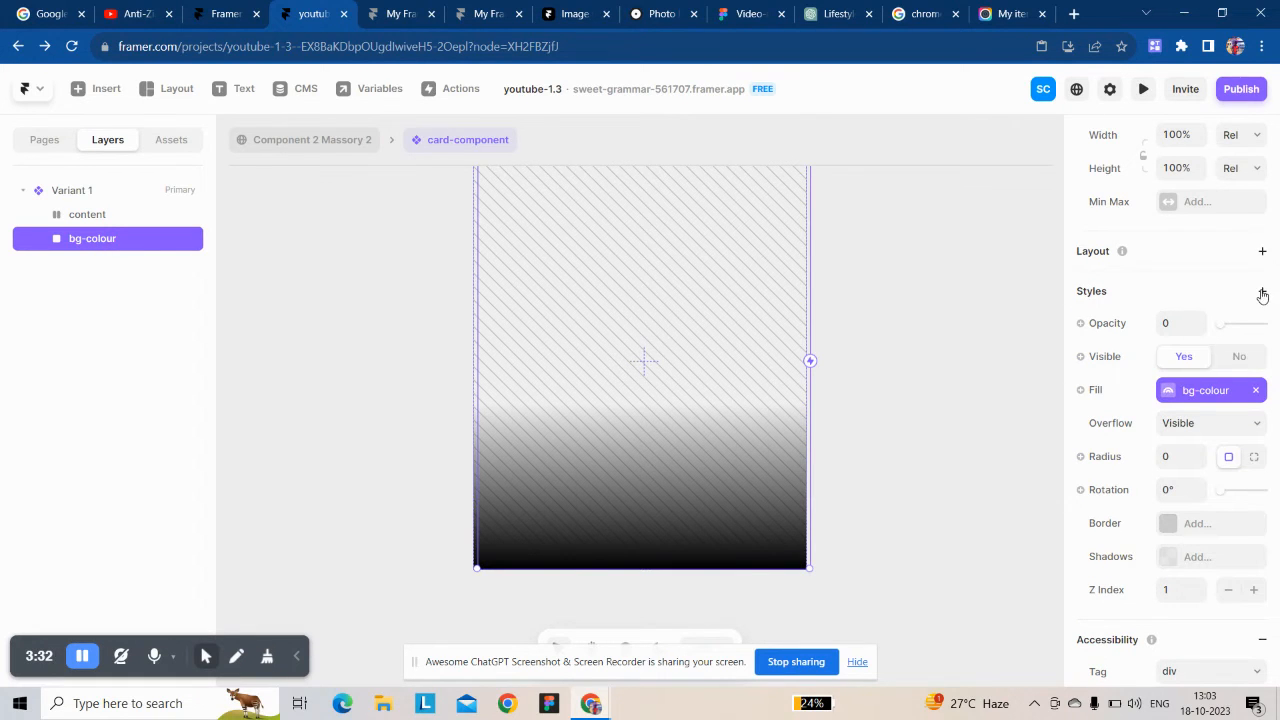
click(1262, 293)
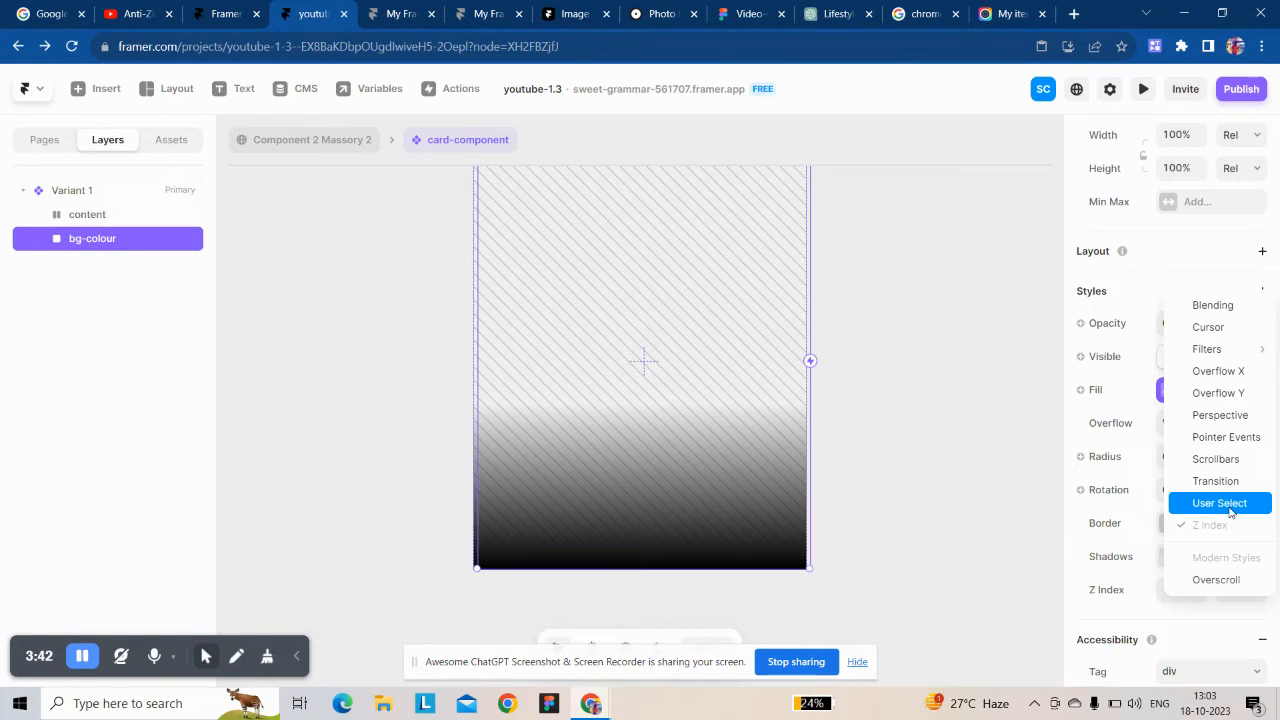
click(1218, 440)
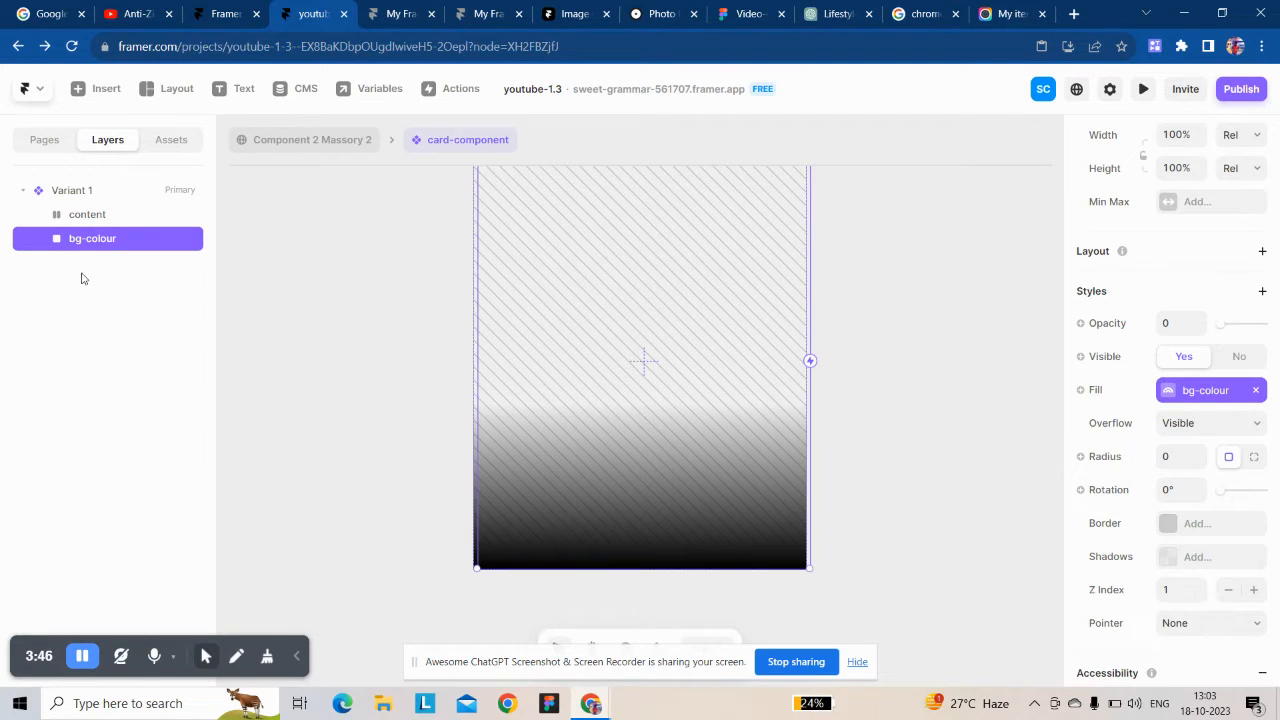
Step: Insert the read-article component into the card and nest it inside the content frame
click(109, 219)
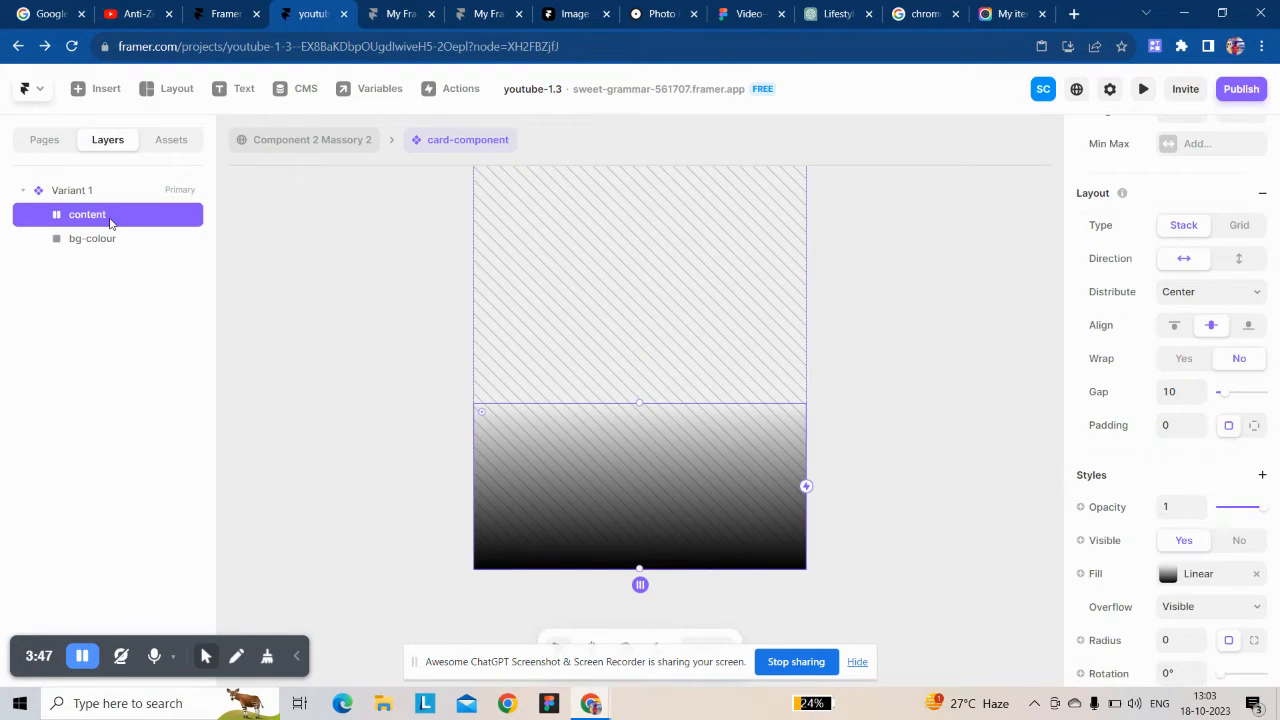
click(153, 138)
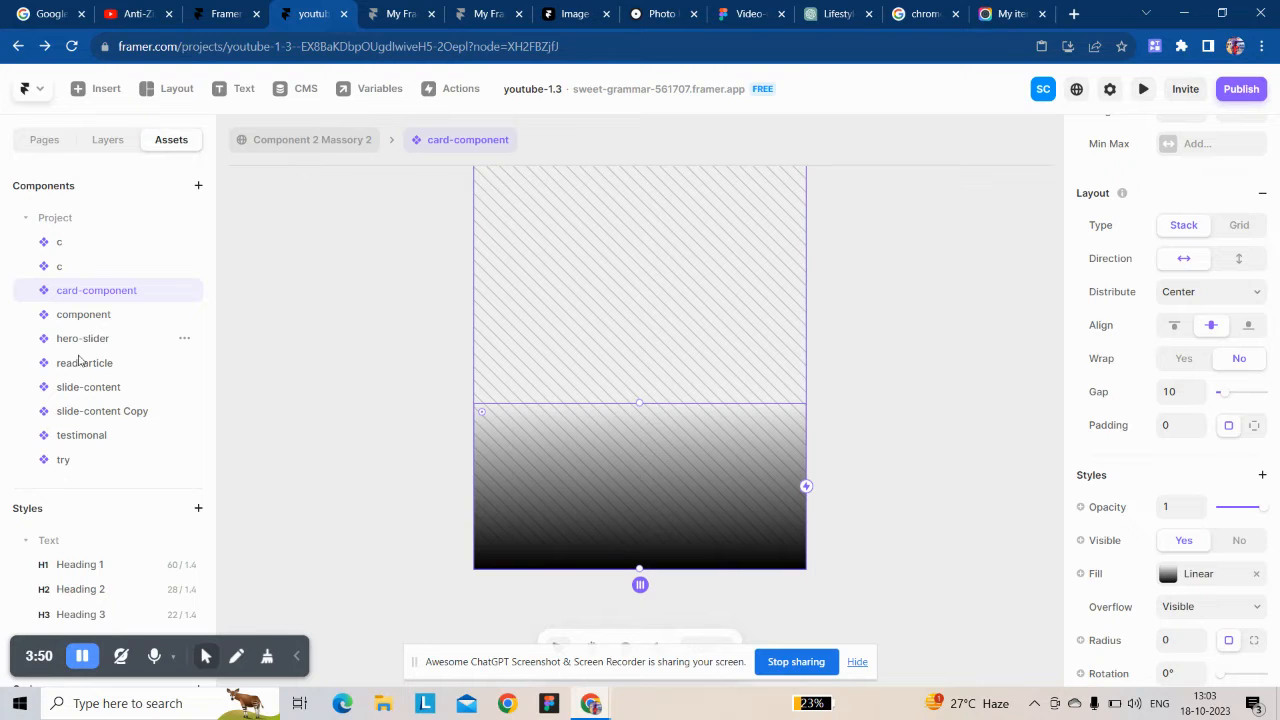
drag(87, 366, 584, 520)
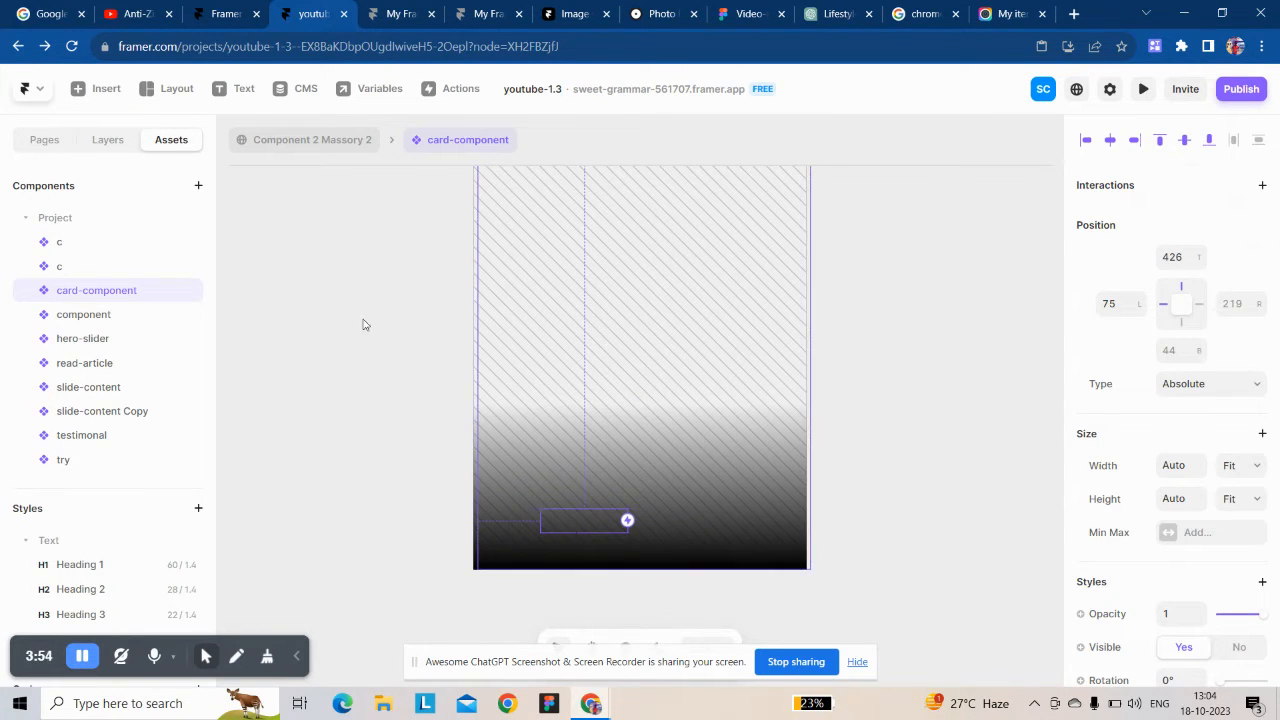
click(108, 142)
drag(106, 268, 110, 218)
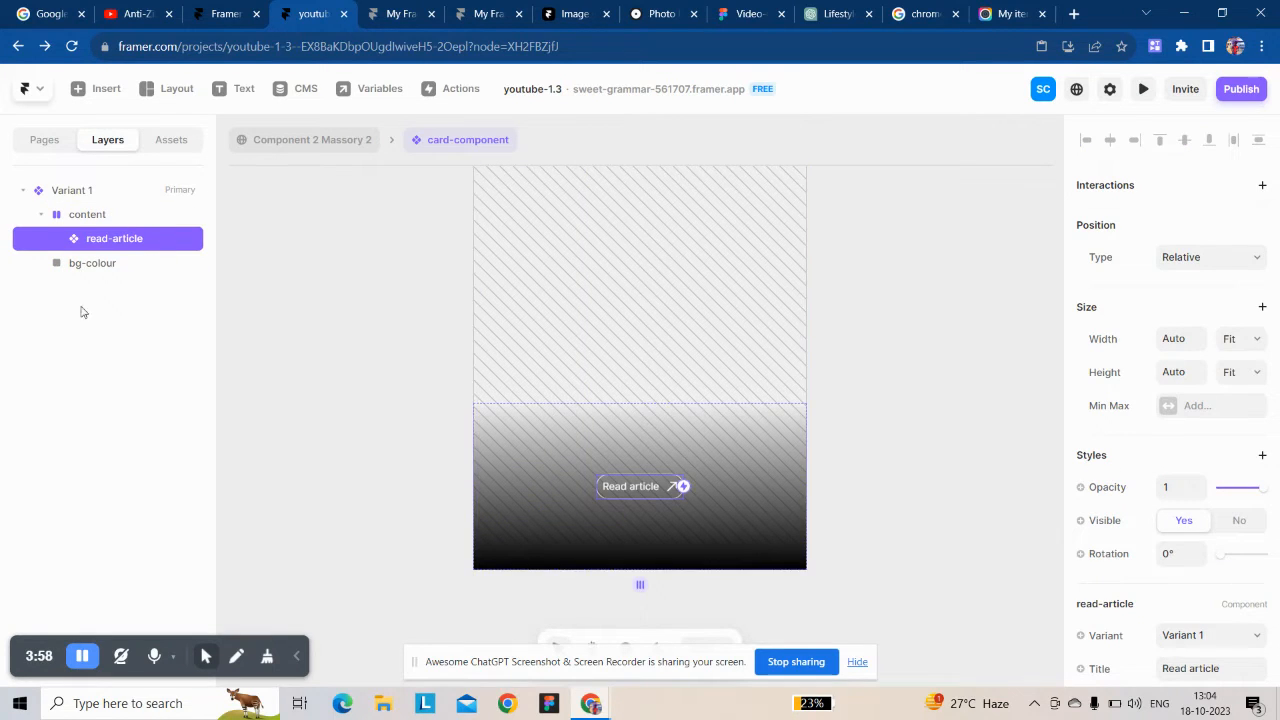
Step: Add a Z Index style to the content frame and set it to 2
click(100, 214)
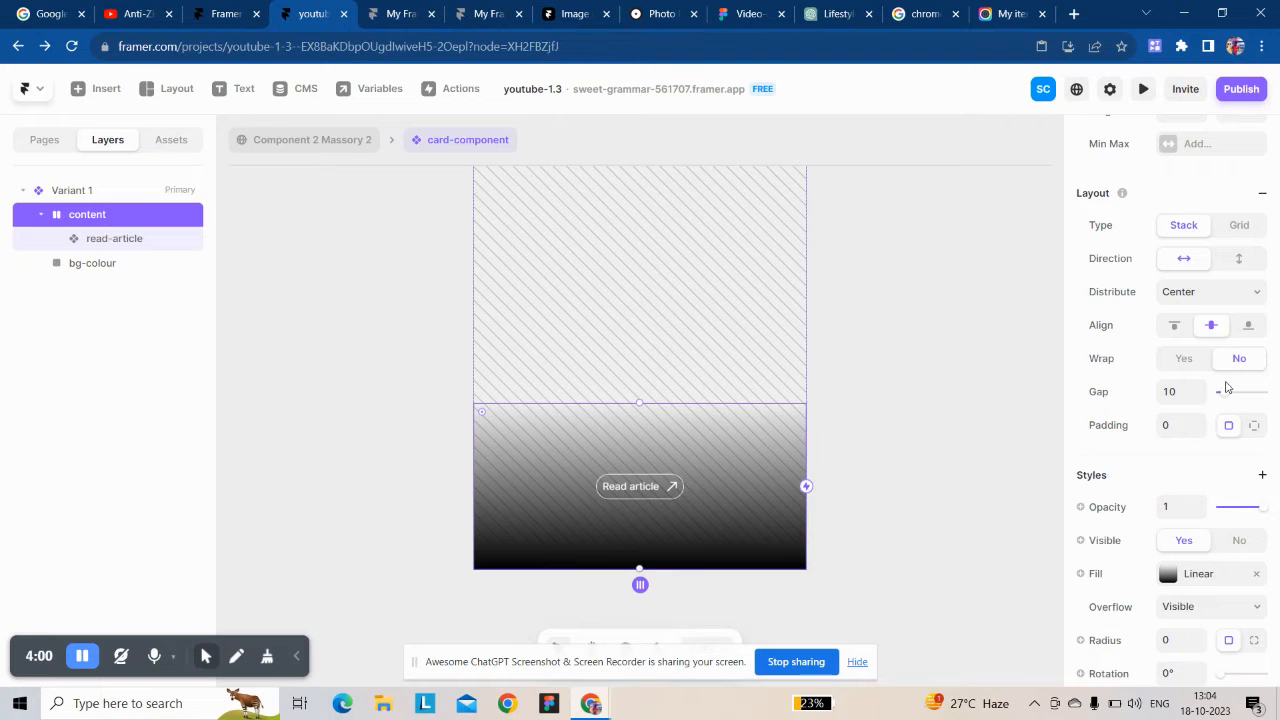
scroll(1228, 330, up, 1)
scroll(1235, 320, down, 3)
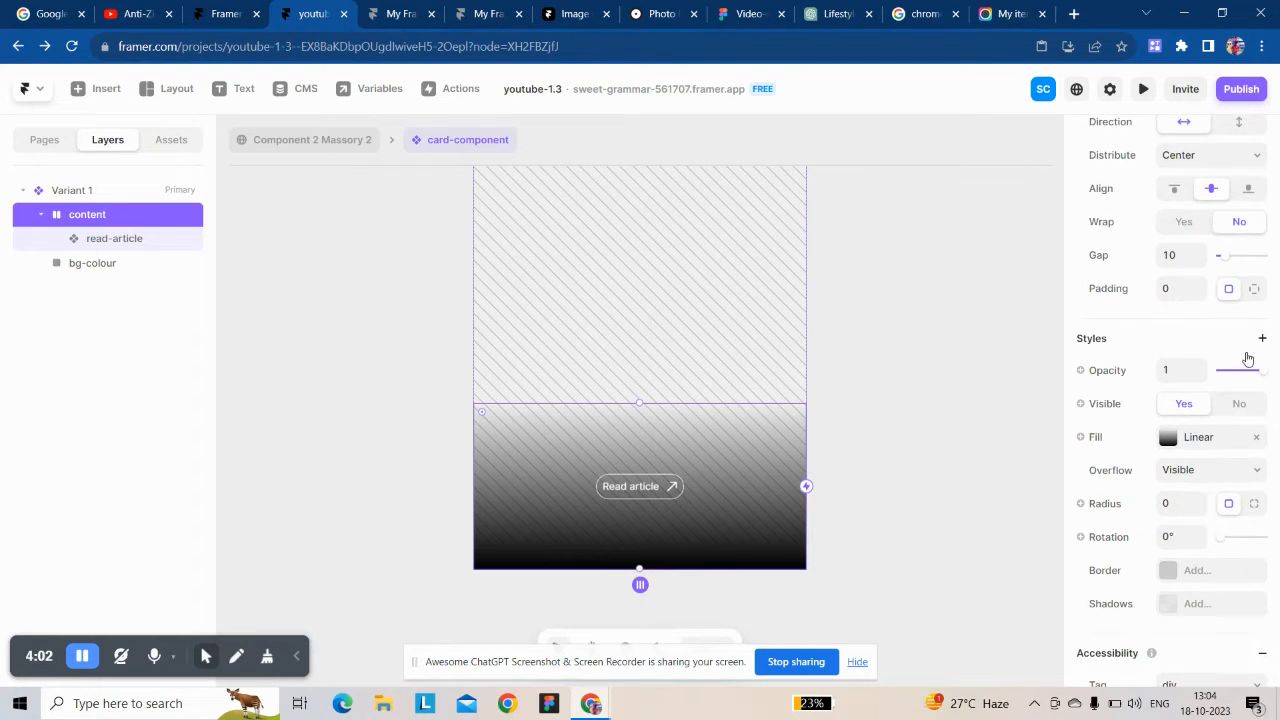
click(1261, 339)
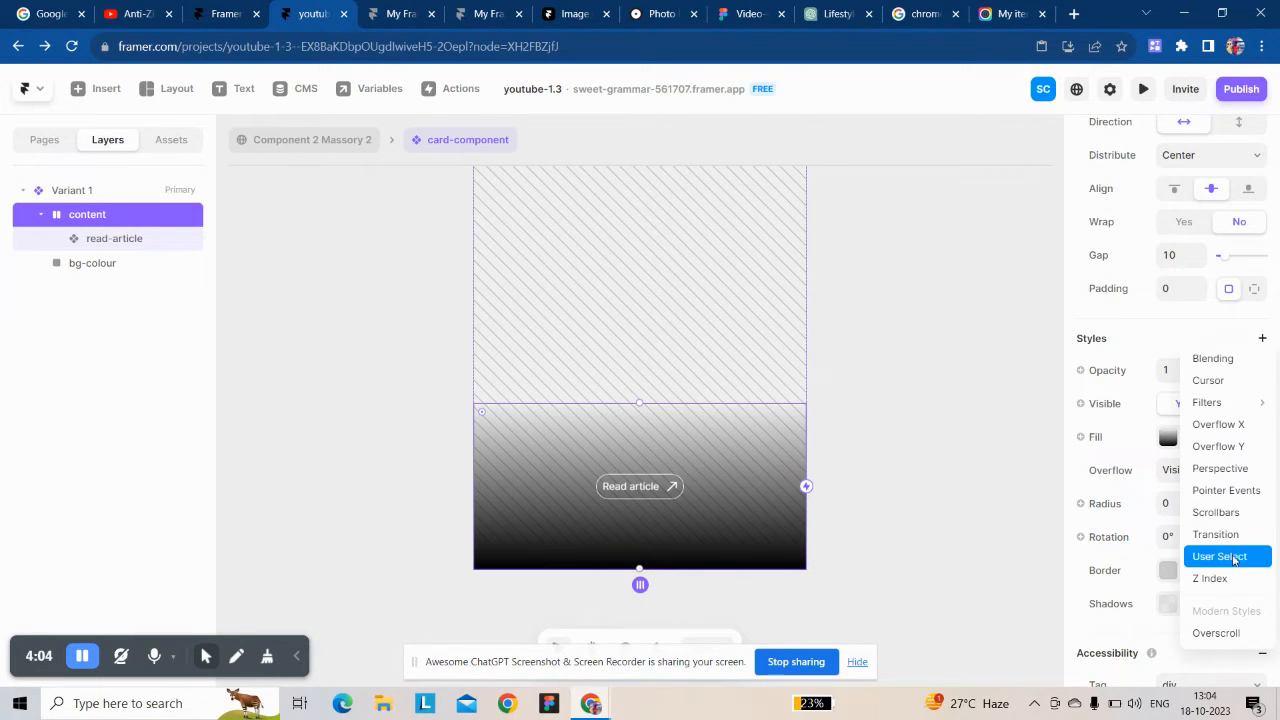
click(1197, 584)
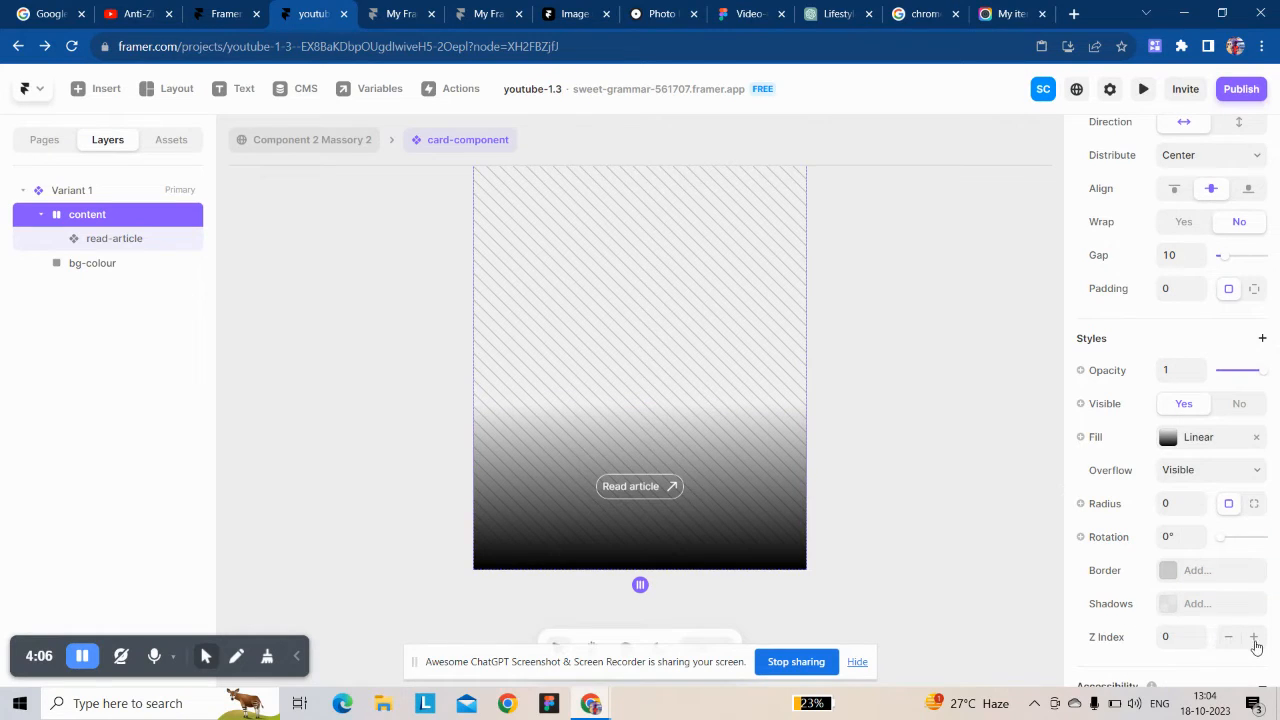
click(1254, 637)
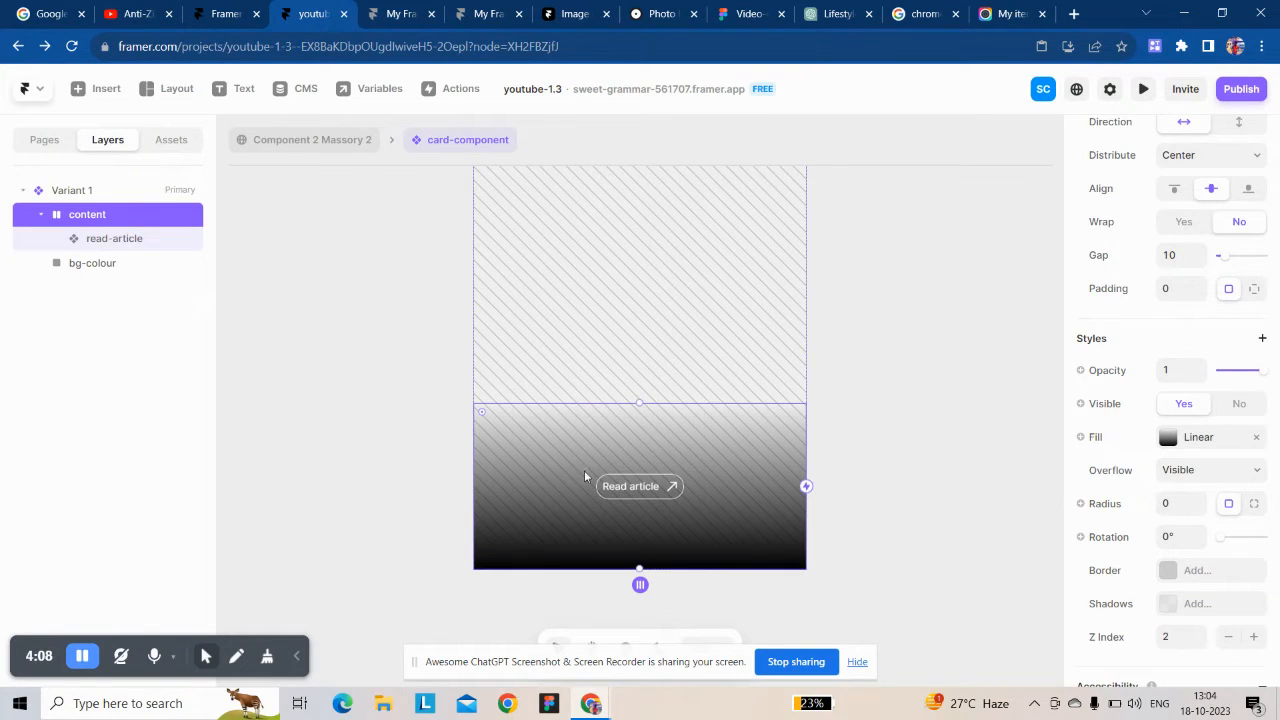
Step: Add a text layer reading "Content" inside the content frame
click(241, 88)
click(504, 453)
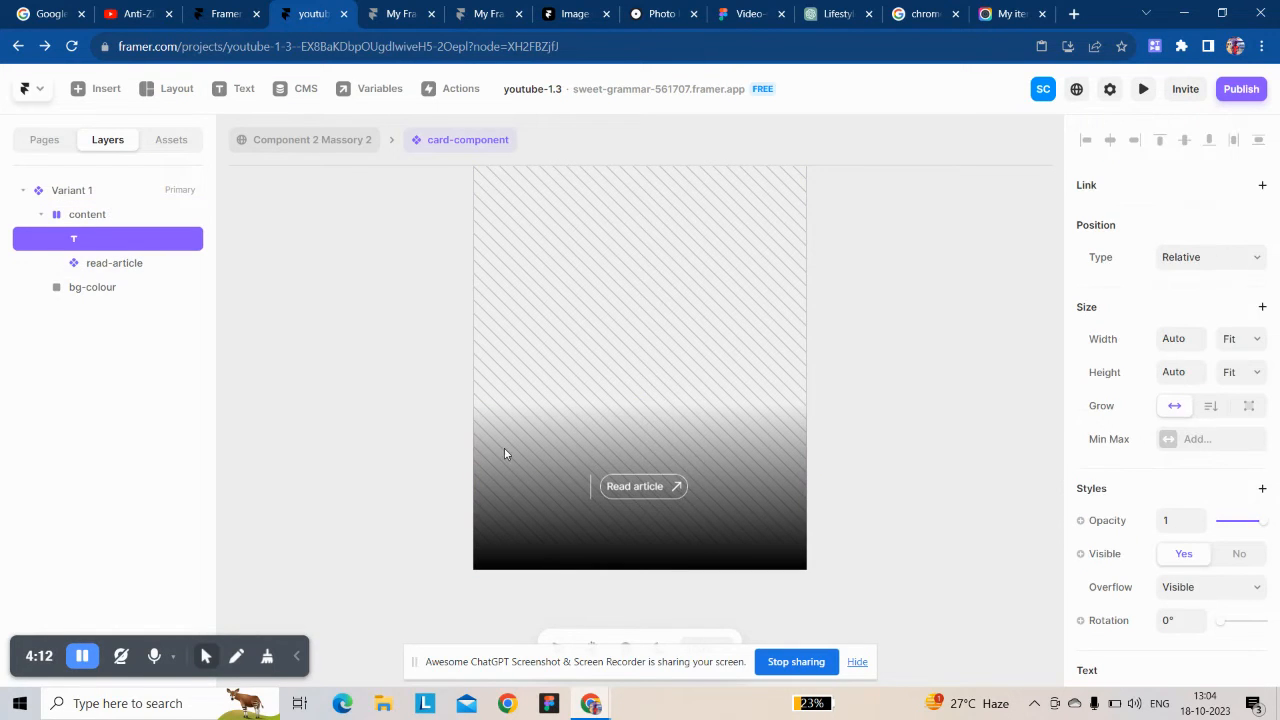
text(Content)
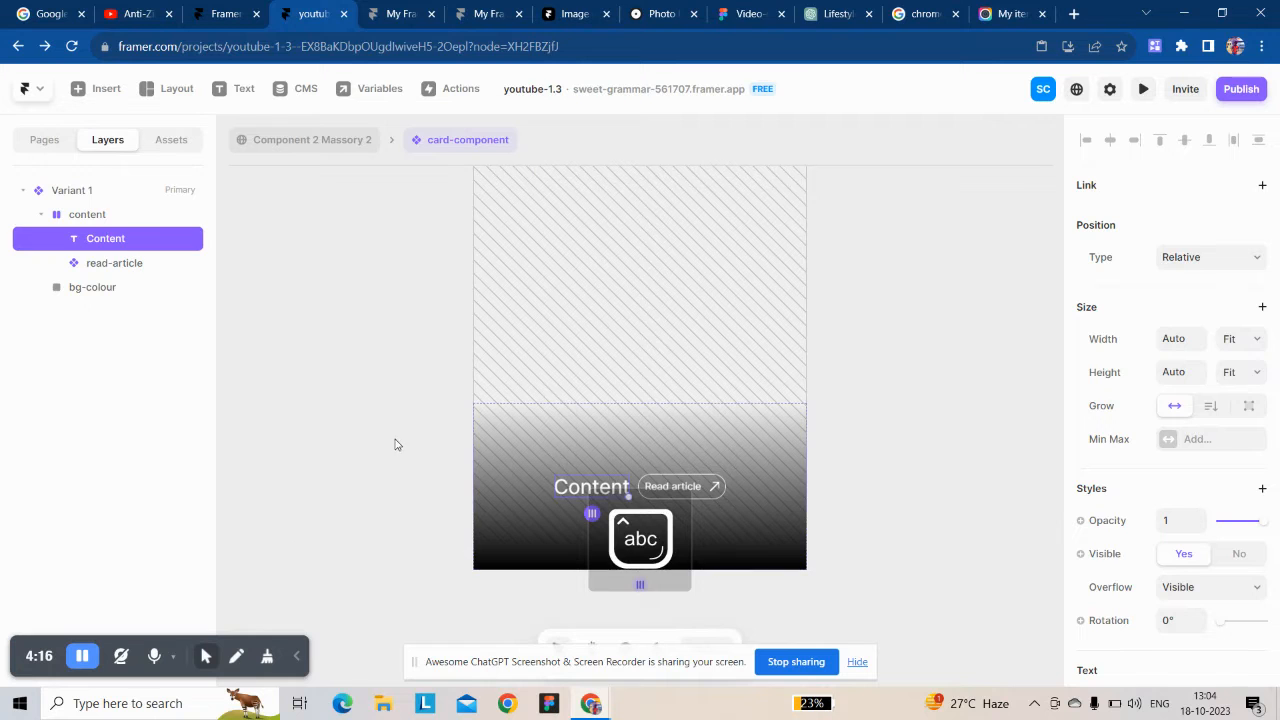
Step: Set the content frame's stack direction to vertical and its padding to 16
click(542, 451)
scroll(1200, 330, up, 4)
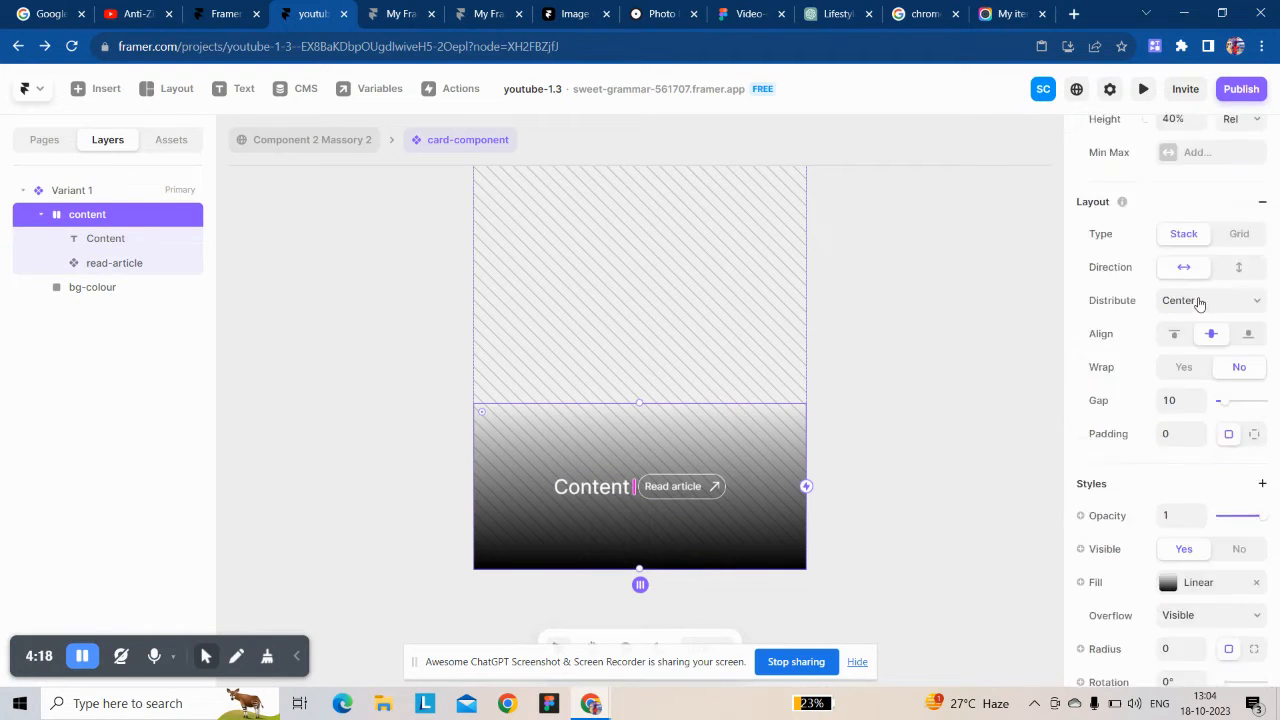
click(1237, 319)
click(1171, 484)
text(16)
key(Return)
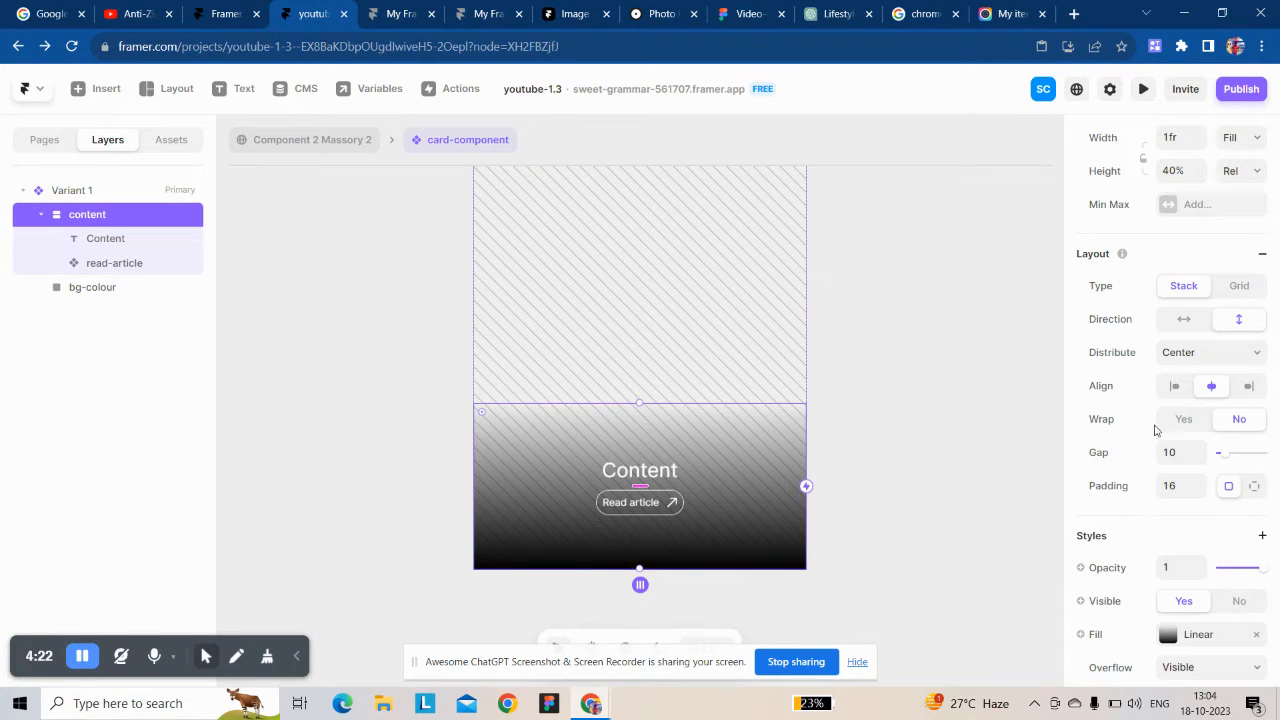
Step: Align the content frame's children to the left edge and set its distribution to End
click(1174, 386)
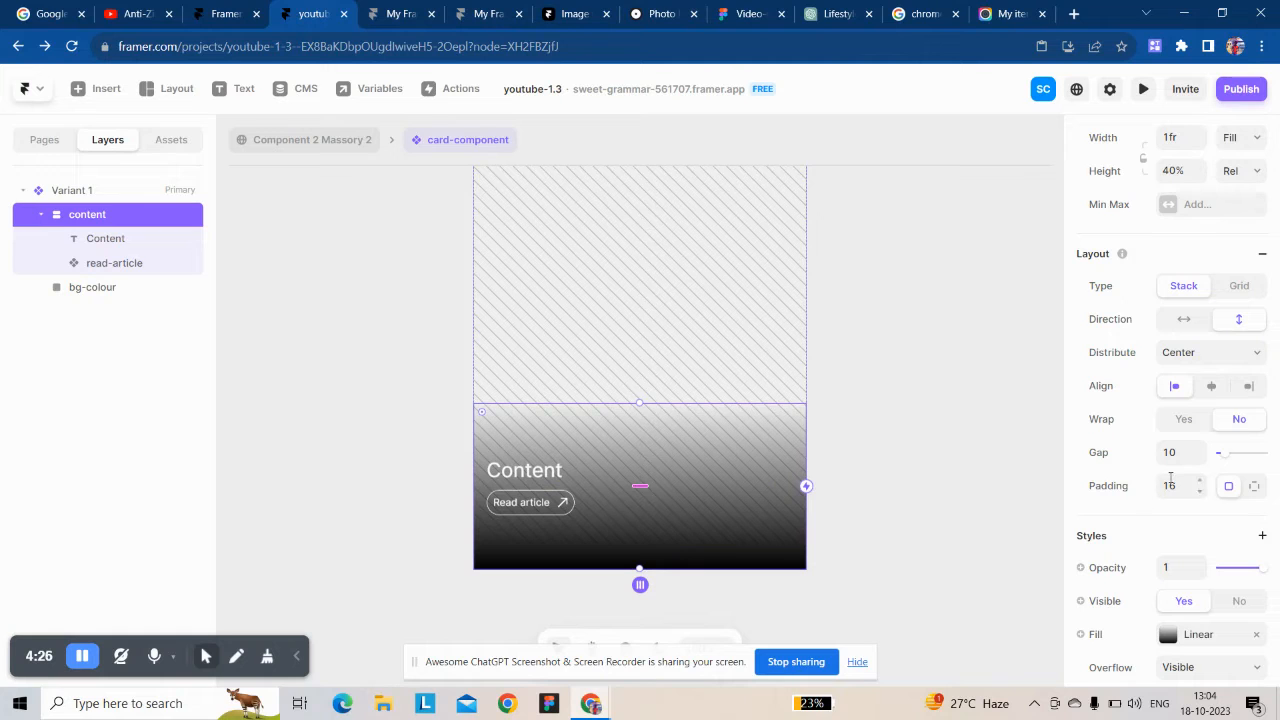
click(1191, 356)
click(1187, 398)
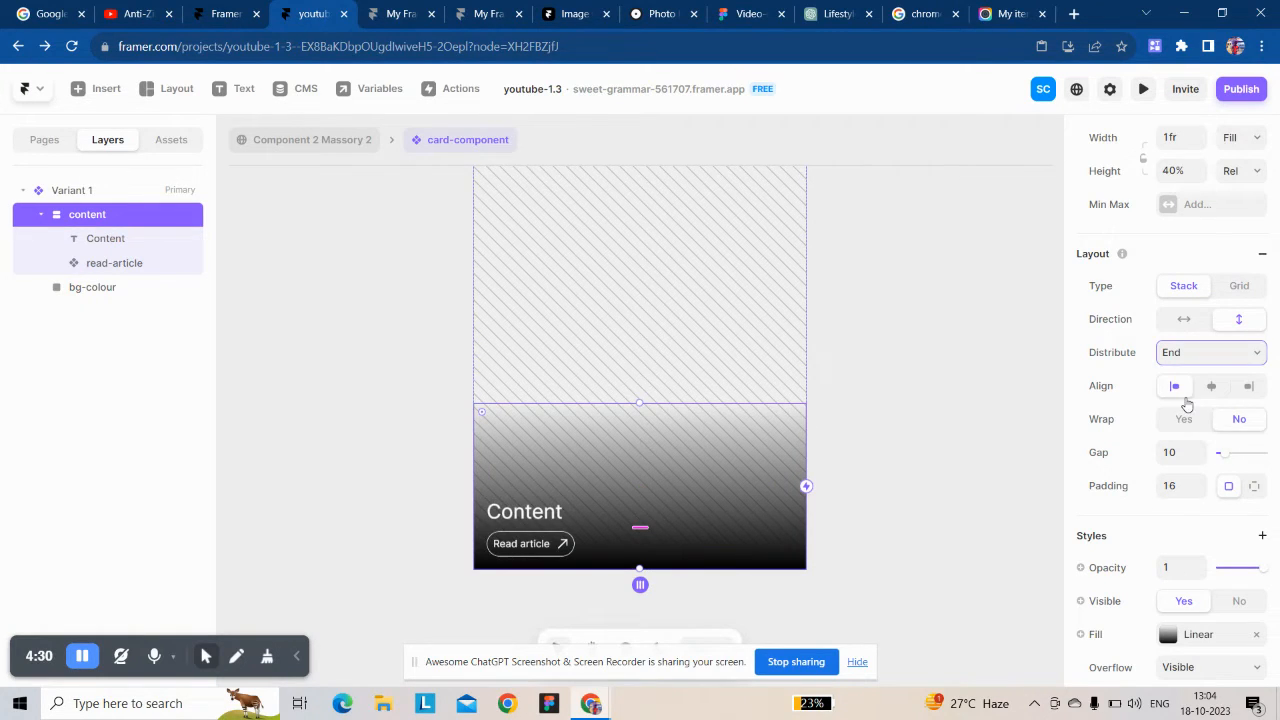
click(434, 480)
Step: Create a plain-text variable named "Content" for the text of the Content layer
click(526, 512)
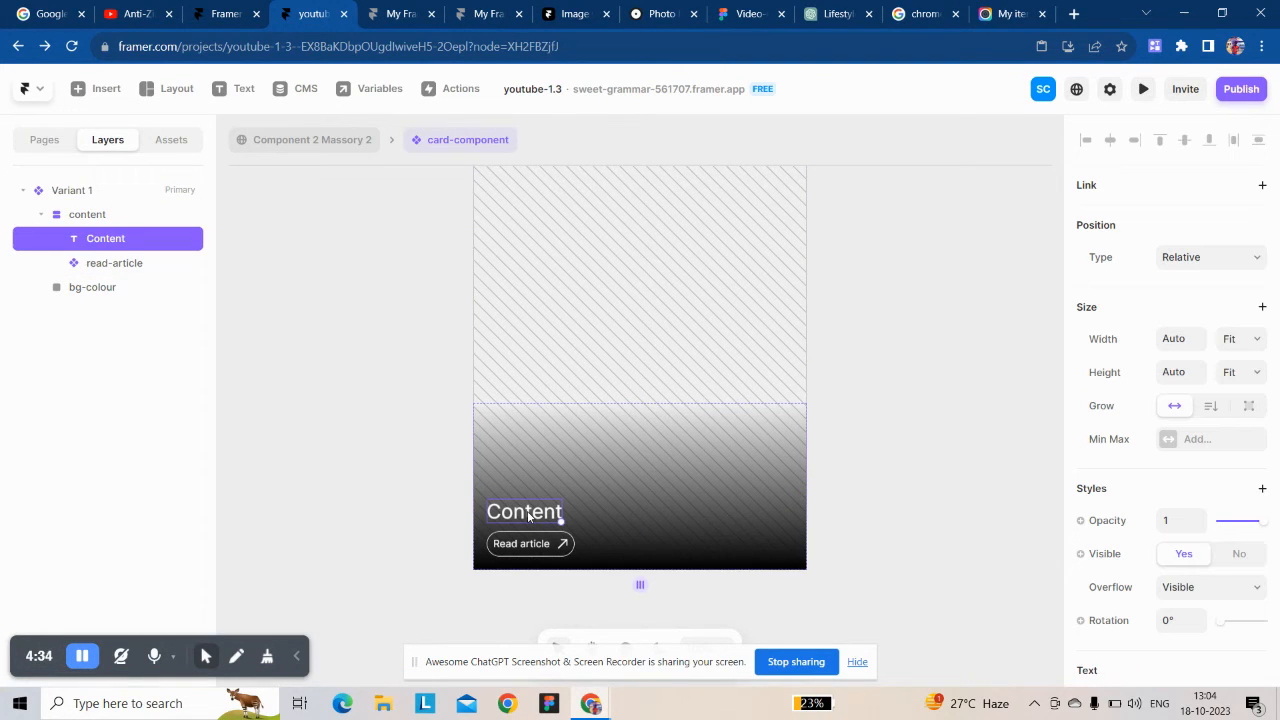
scroll(1137, 530, down, 2)
click(1100, 505)
mouse_move(1110, 535)
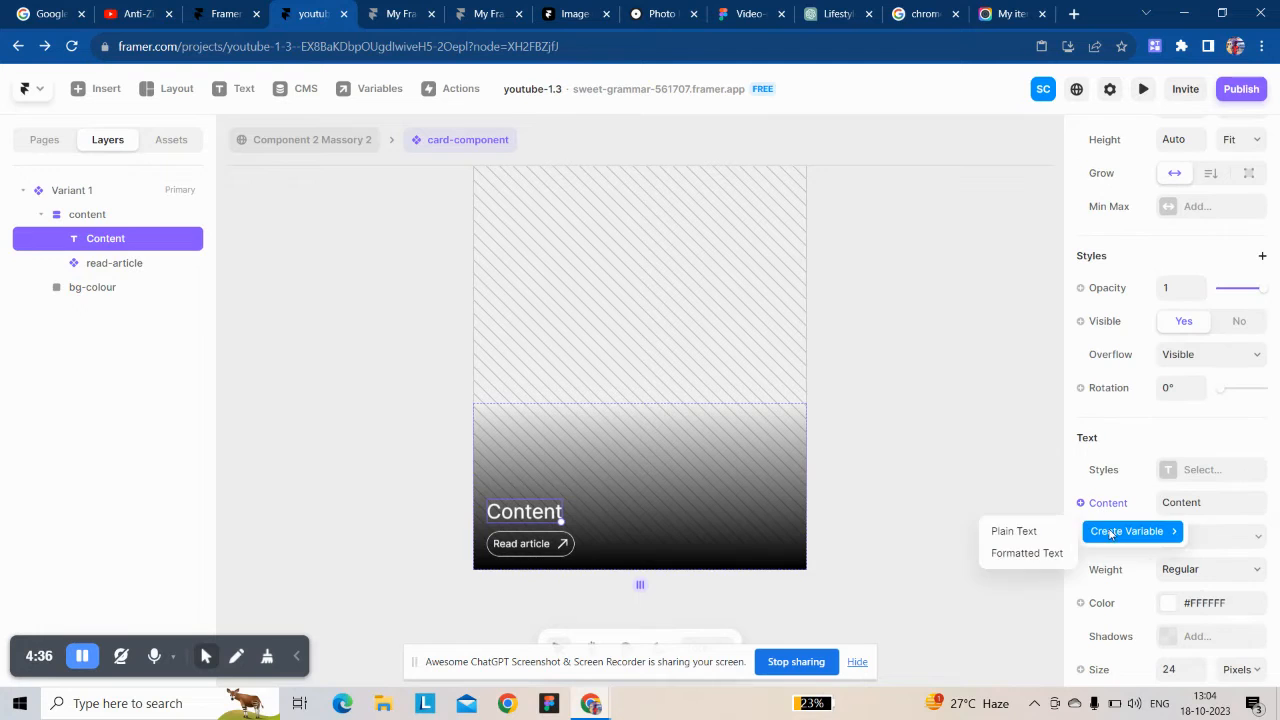
click(1013, 531)
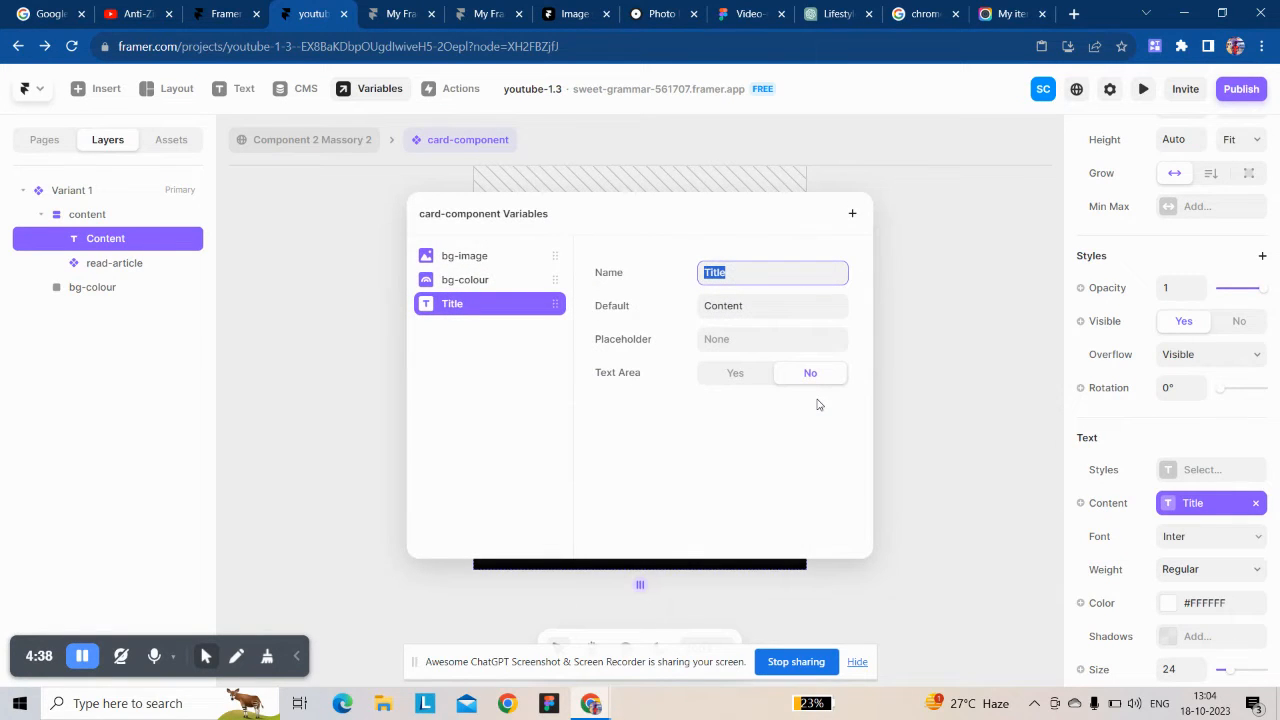
key(Caps_Lock)
text(Content)
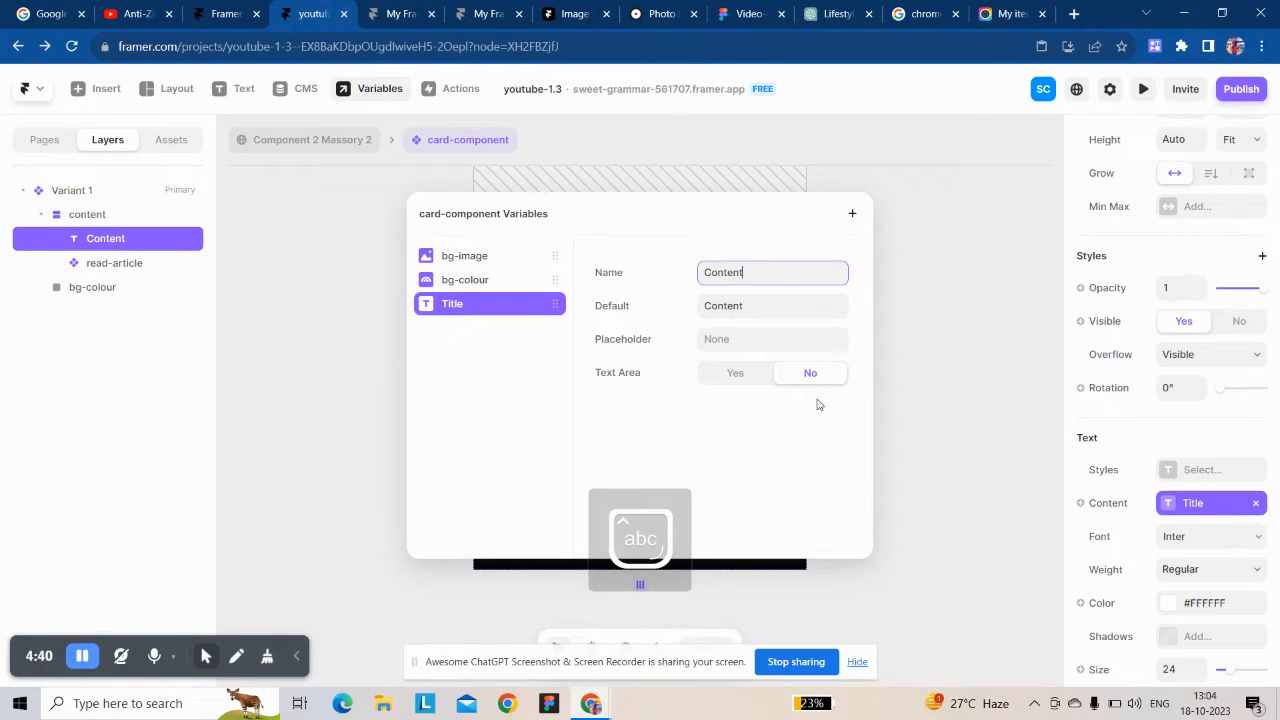
key(Return)
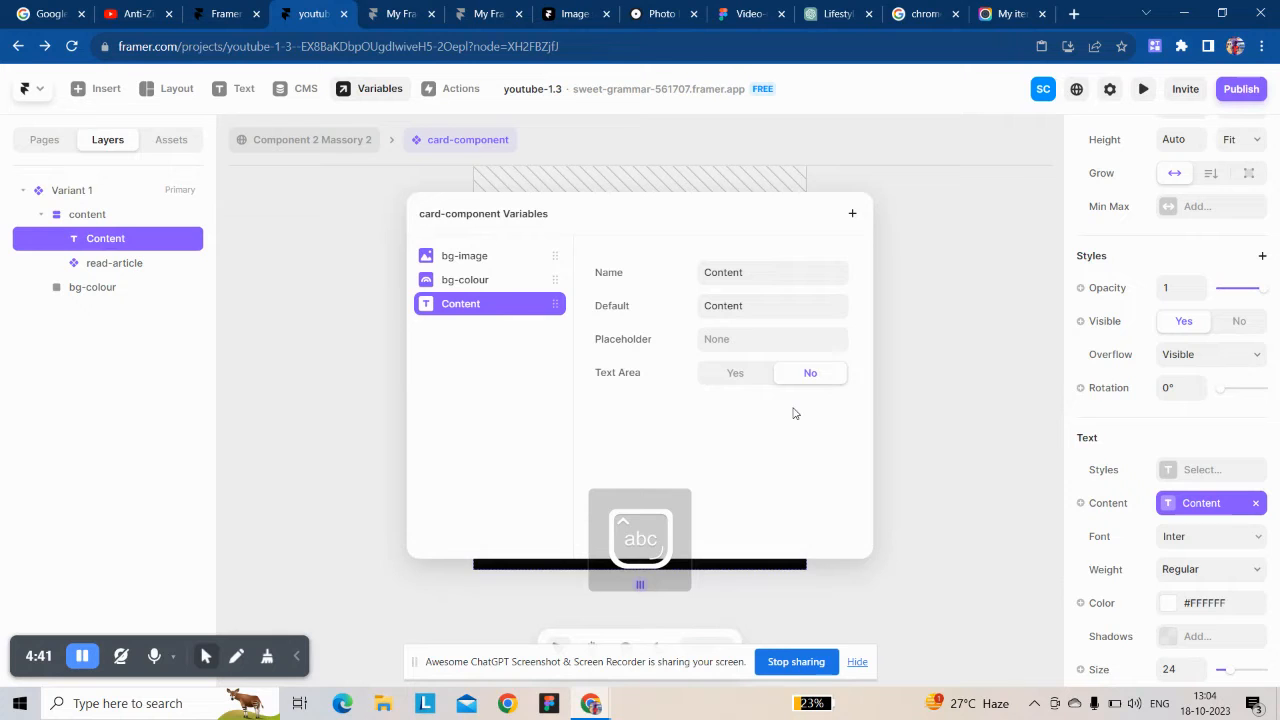
click(908, 318)
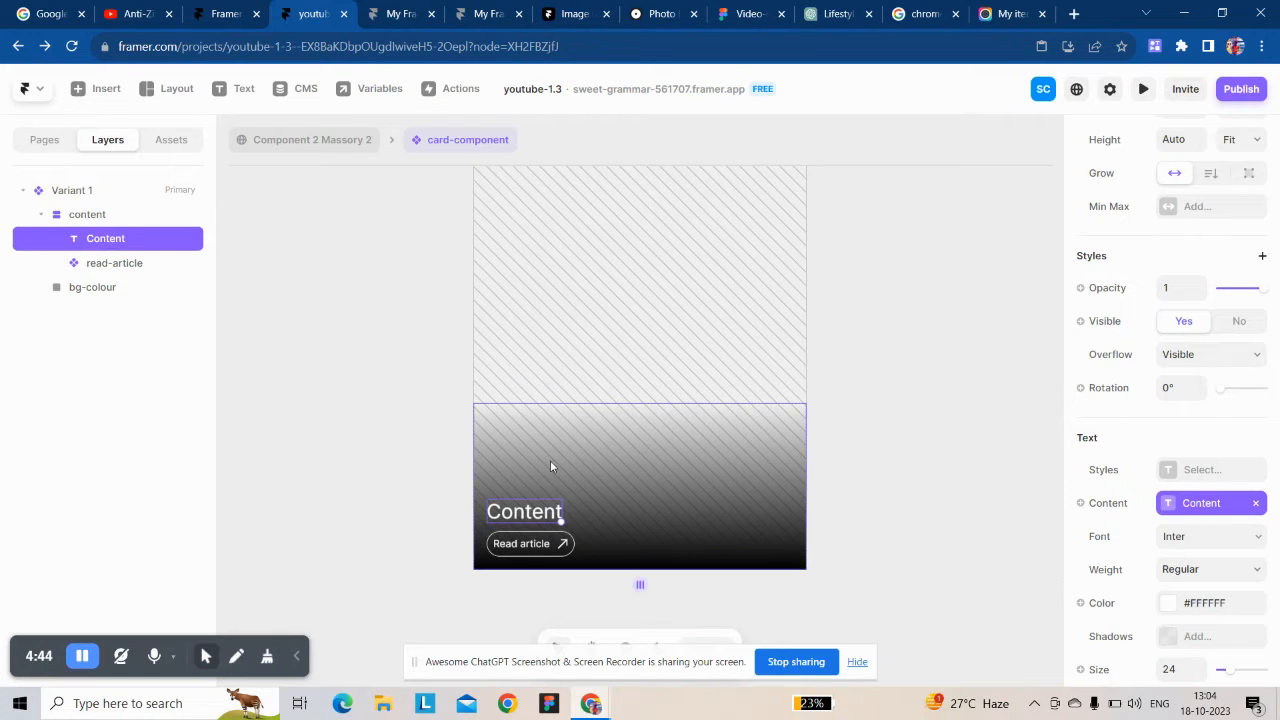
Step: Set the width of the Content text layer to Fill
scroll(1230, 370, up, 5)
click(1230, 341)
click(1230, 385)
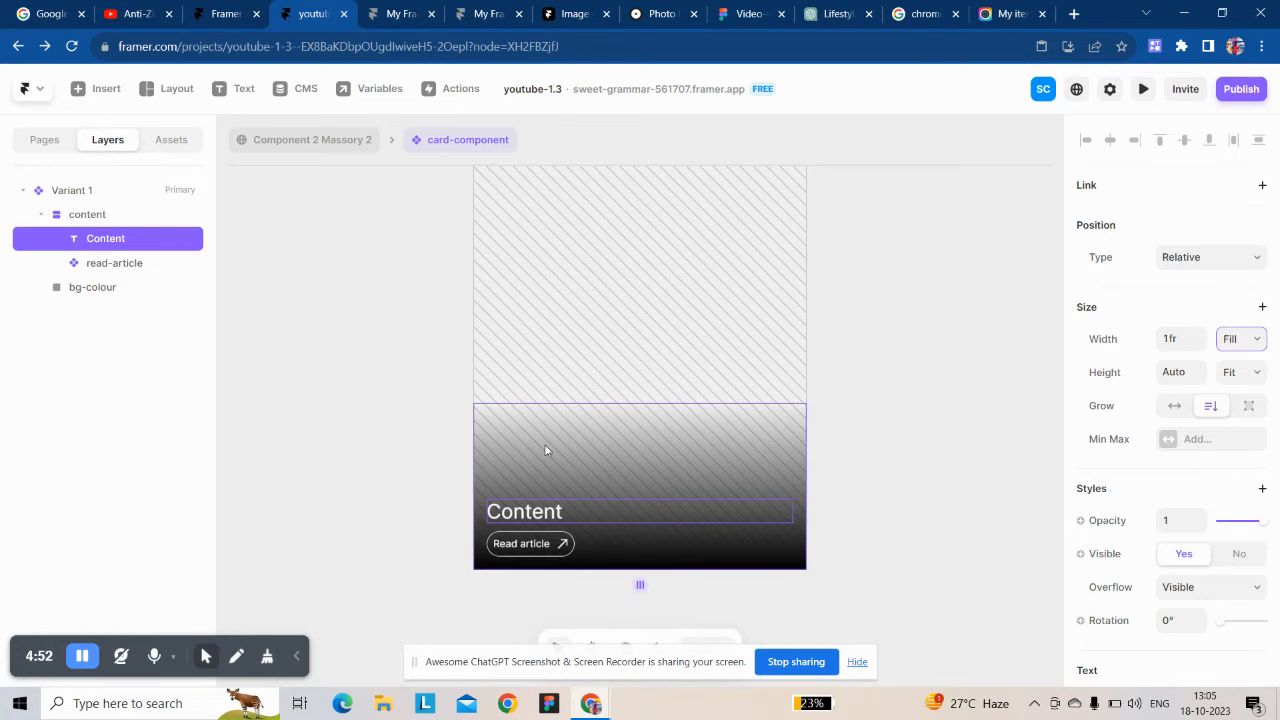
Step: Inspect the read-article component's two variants, preview the component, and return to card-component
double_click(531, 543)
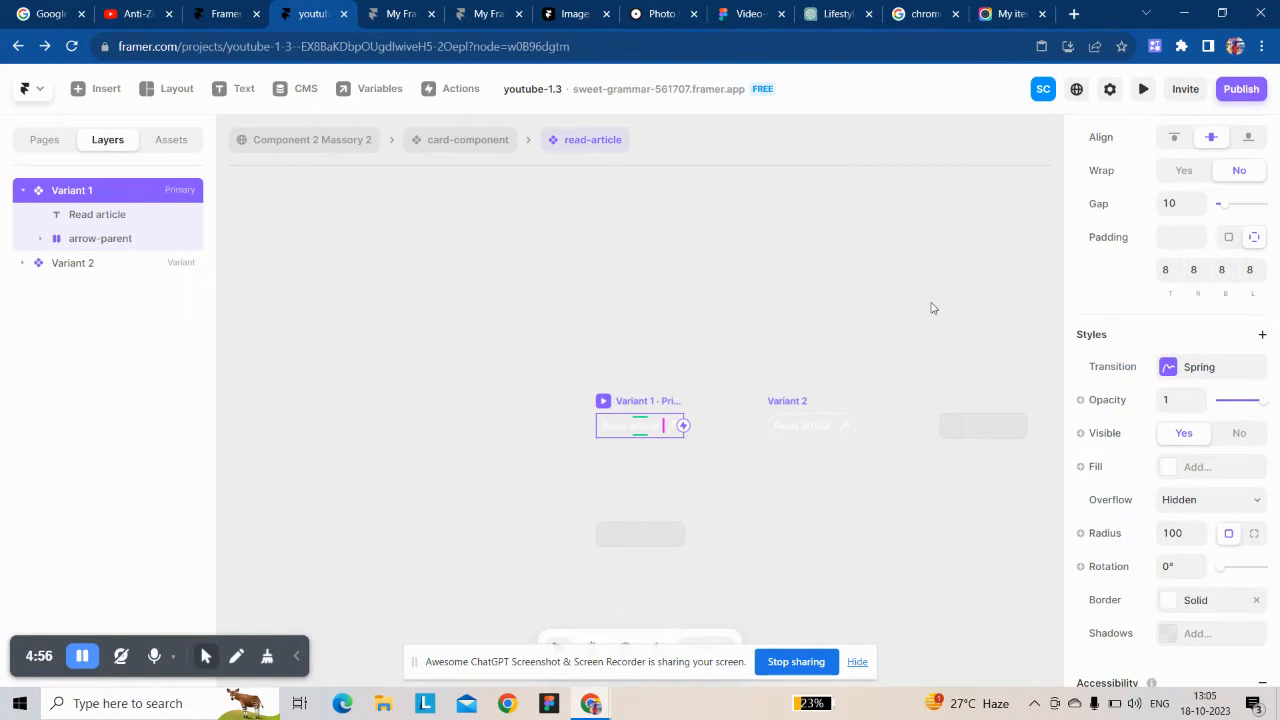
click(1143, 96)
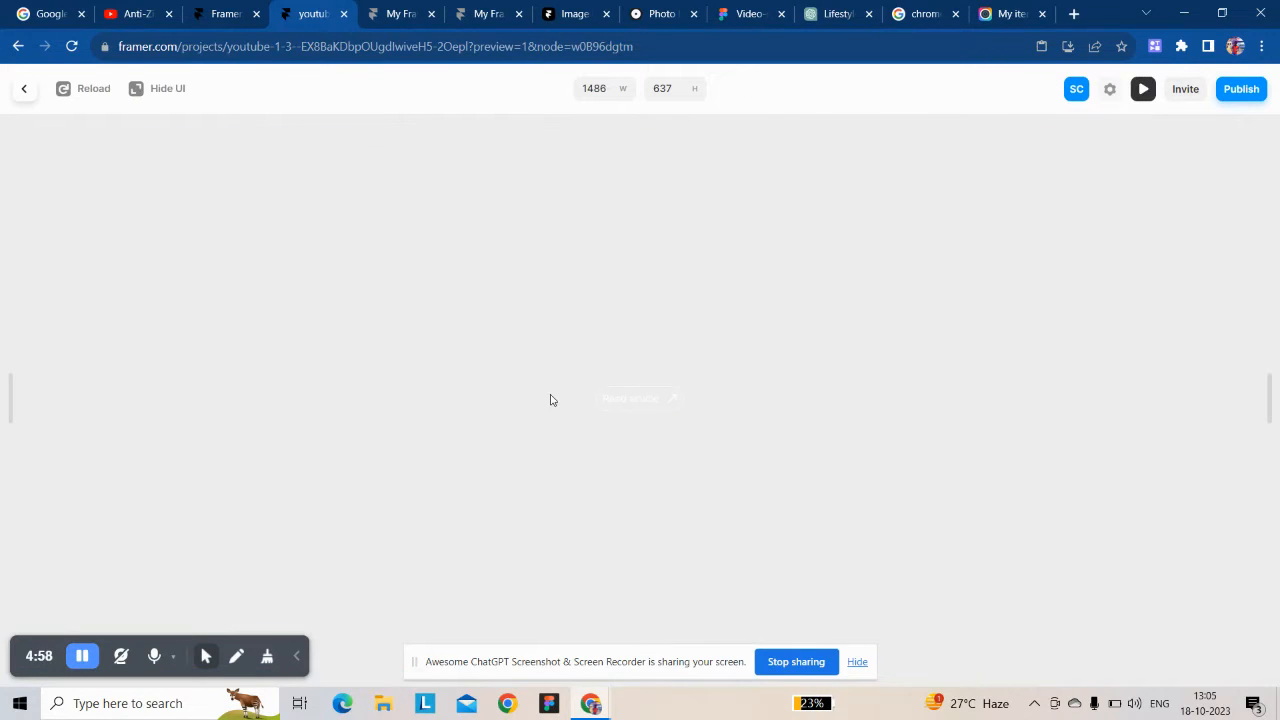
click(26, 89)
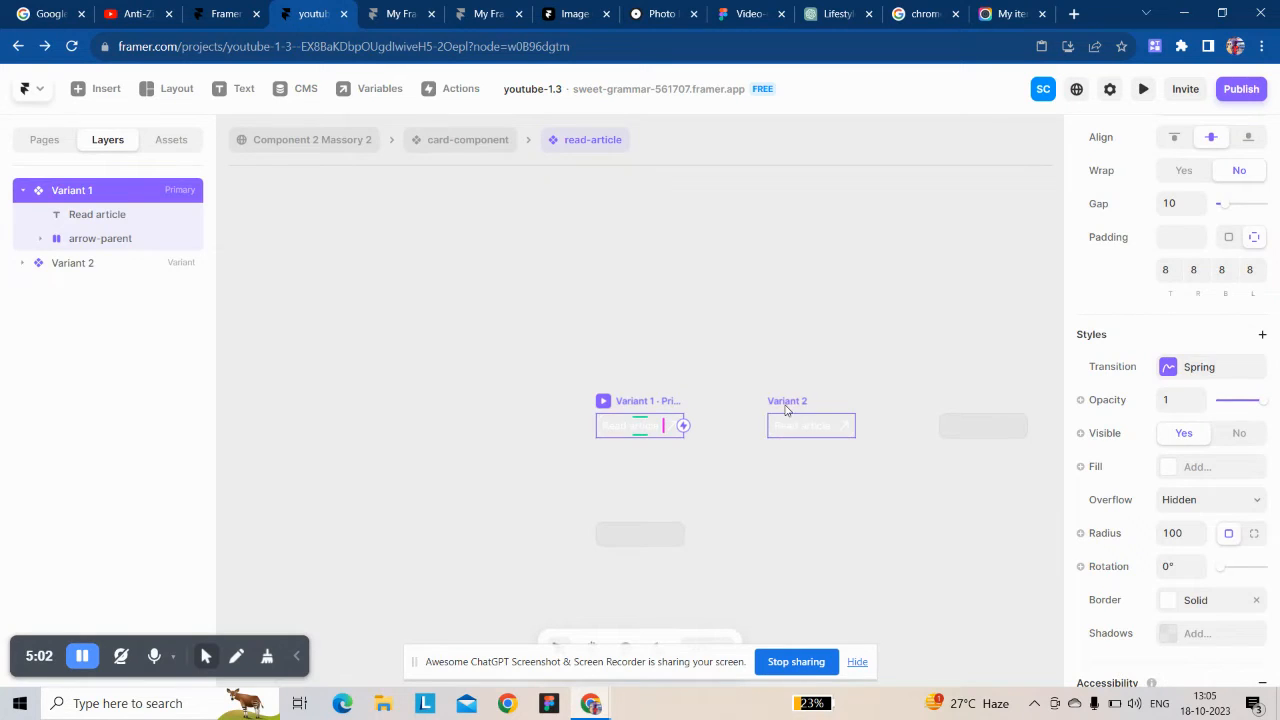
click(787, 403)
click(657, 410)
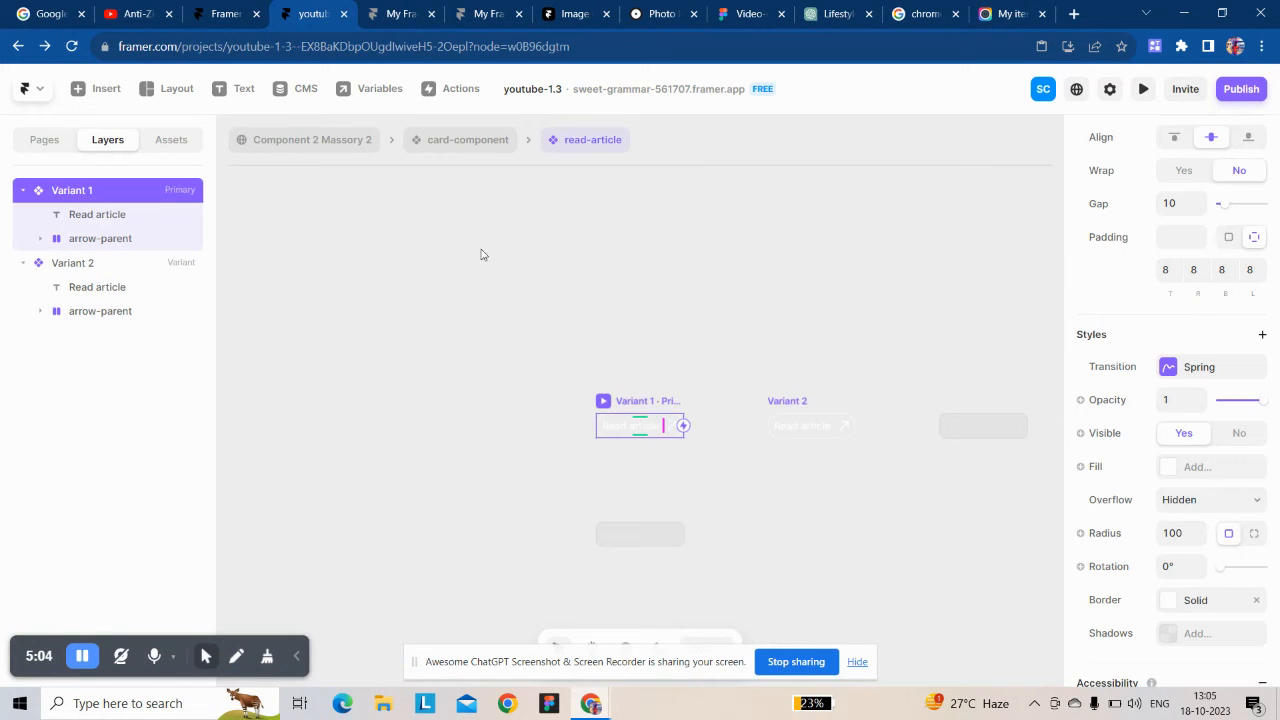
click(458, 143)
click(408, 427)
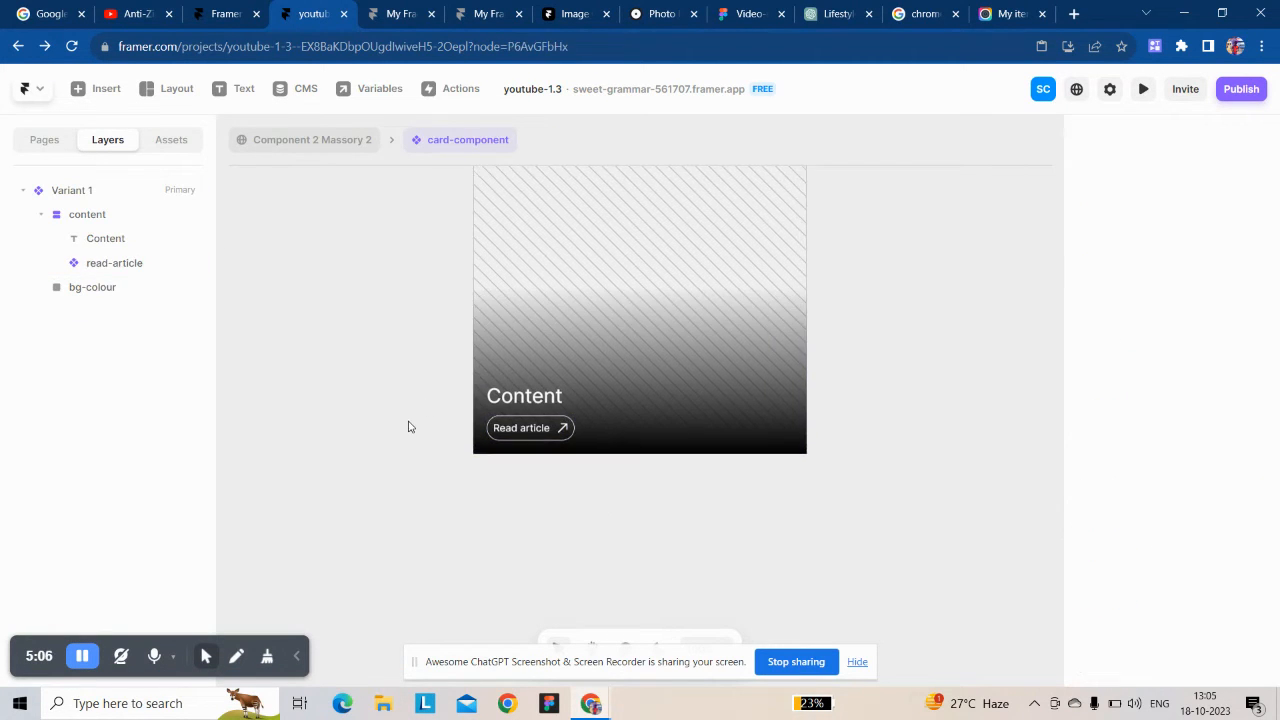
Step: Change Variant 1's transition from Spring to Ease Out with a time of 0.4 s
click(584, 353)
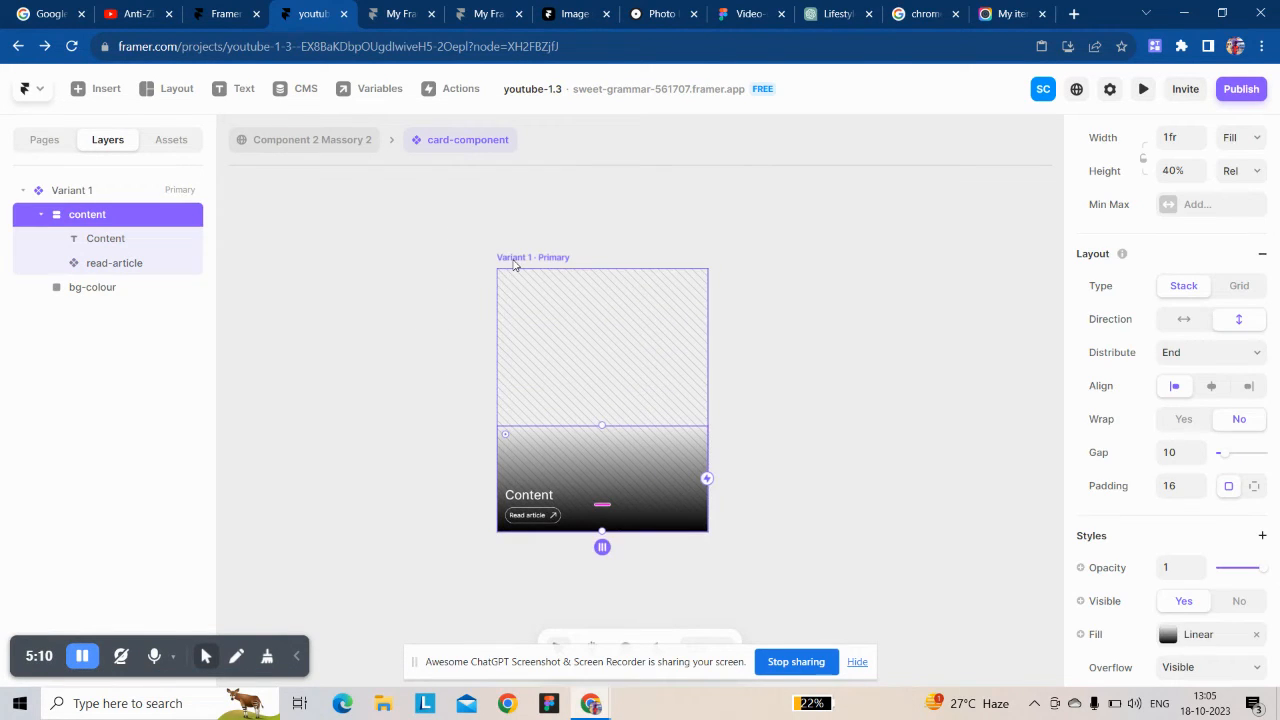
click(514, 262)
scroll(1197, 531, down, 2)
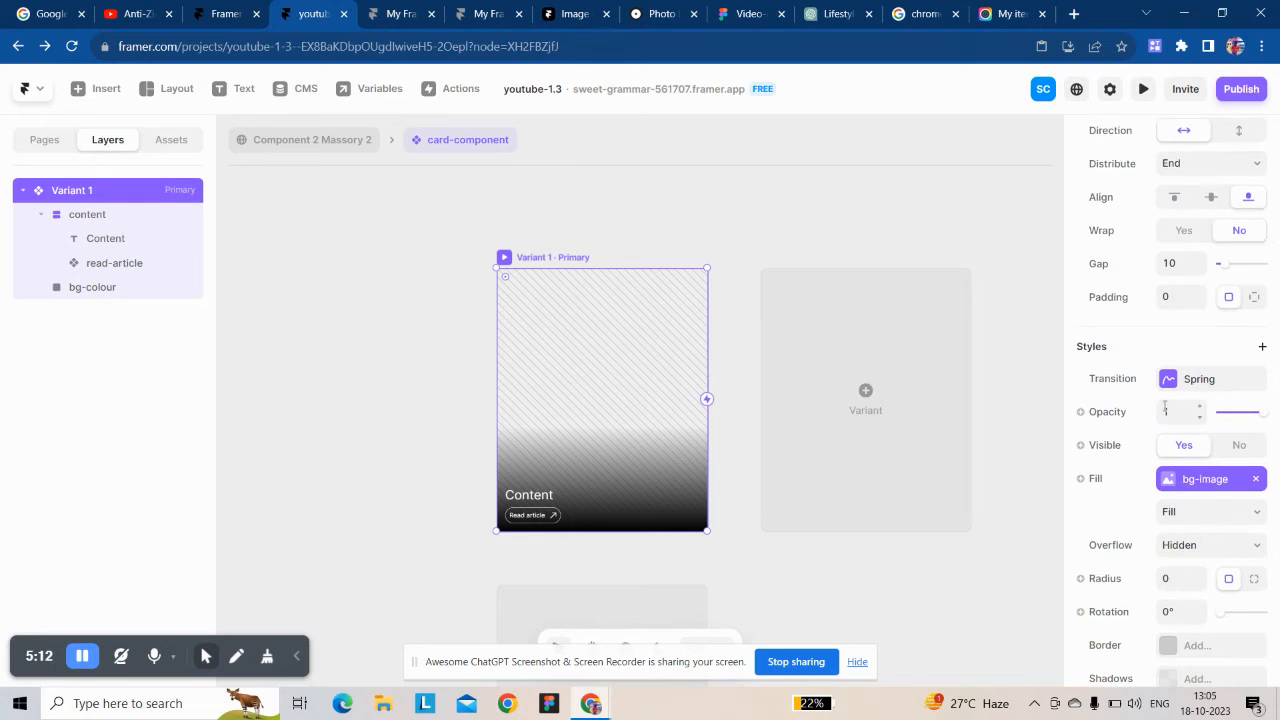
click(1166, 385)
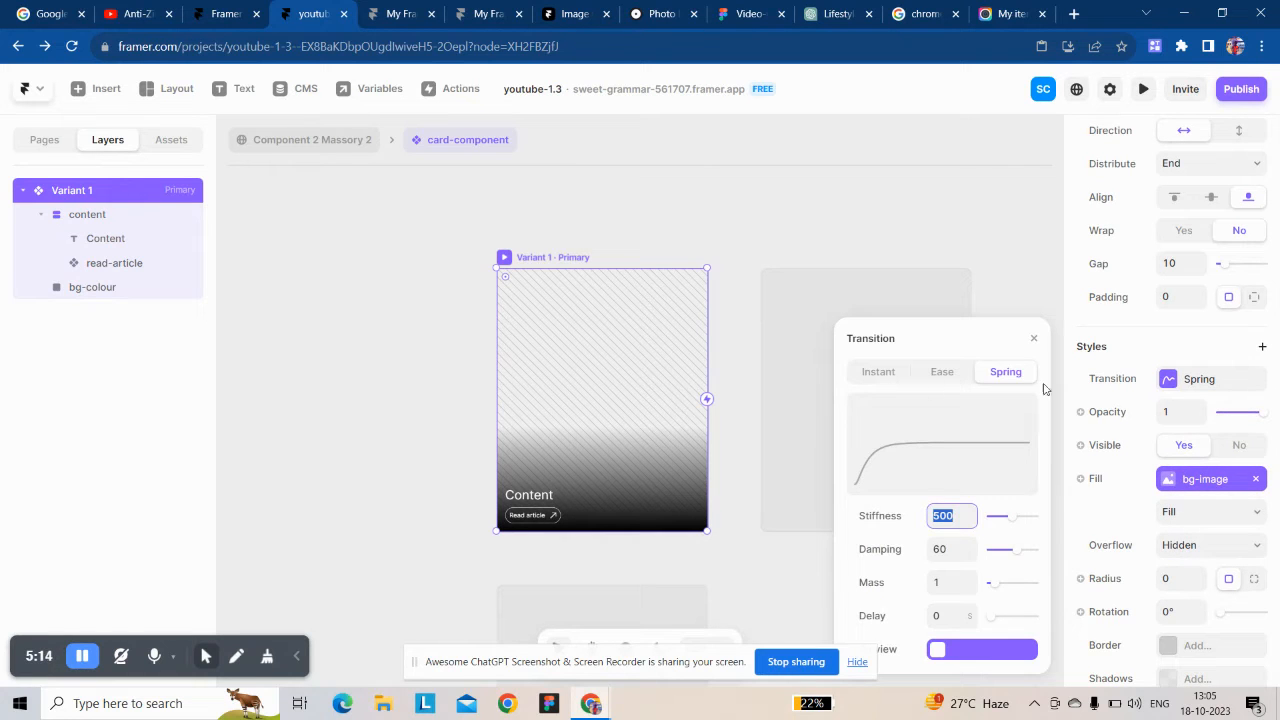
click(942, 371)
click(968, 518)
click(966, 576)
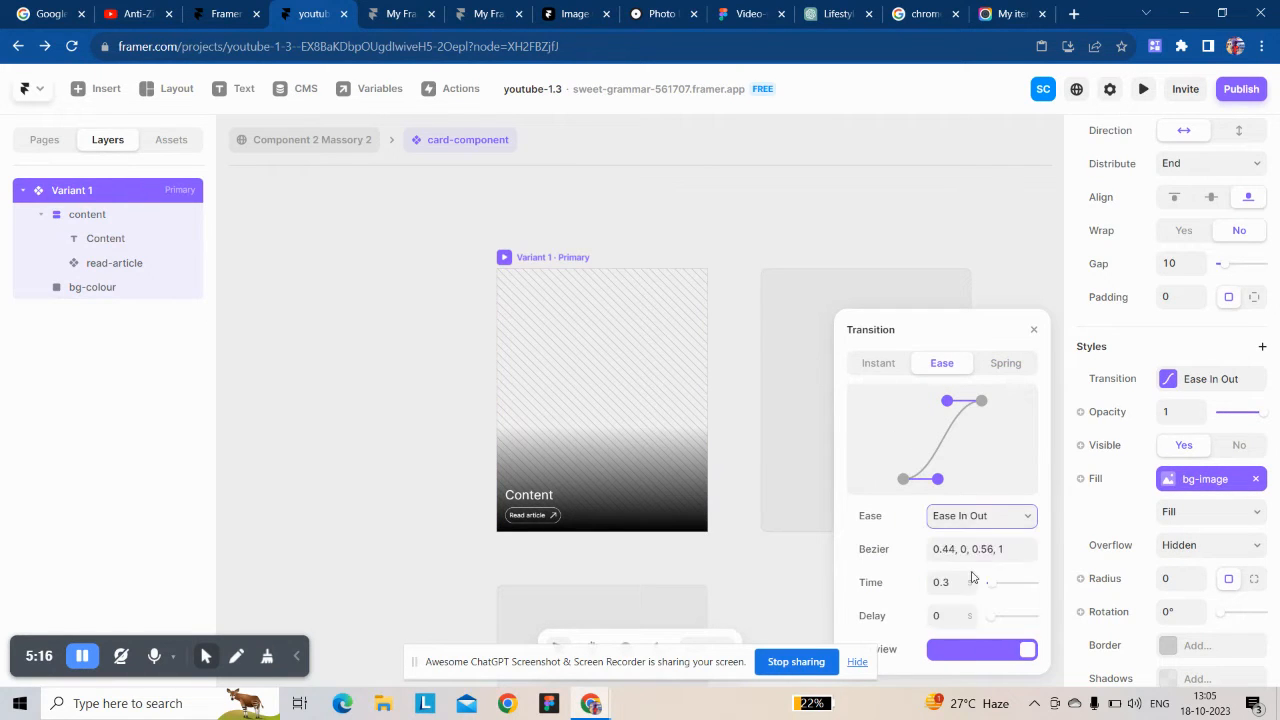
click(953, 583)
text(0.4)
key(Return)
click(1034, 332)
click(440, 353)
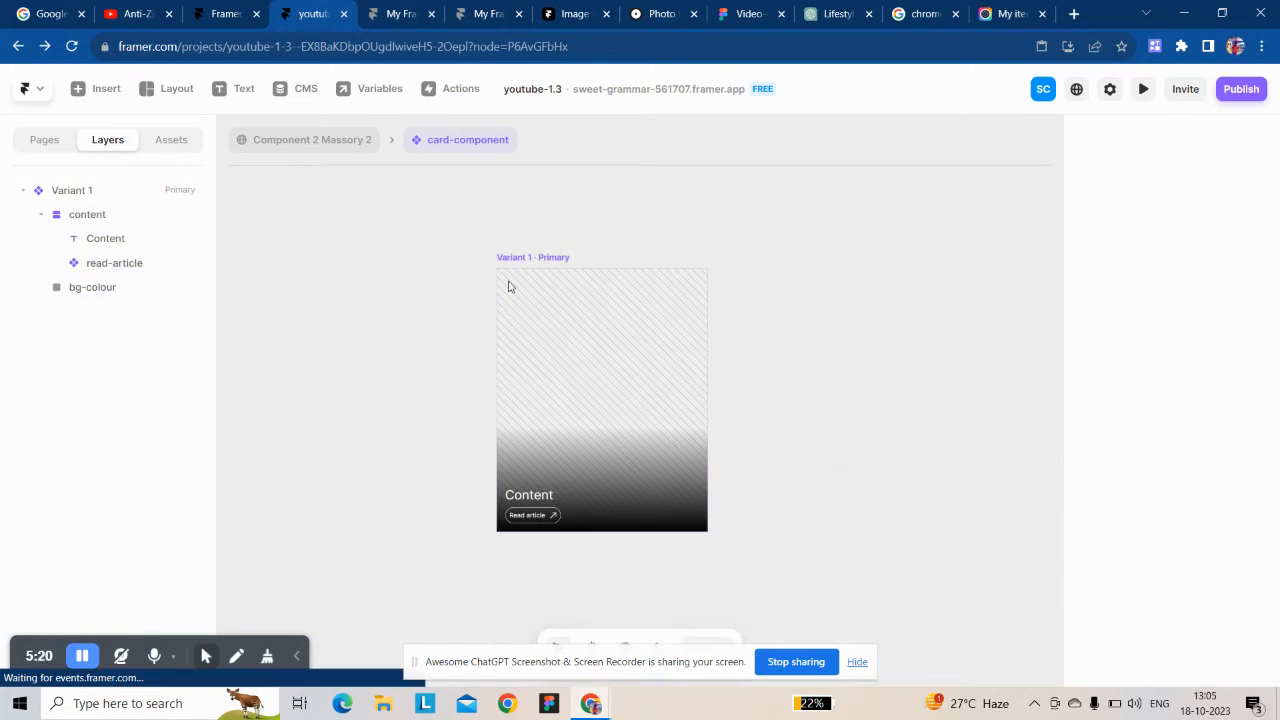
Step: Add a Hover variant to the card's Variant 1
click(543, 264)
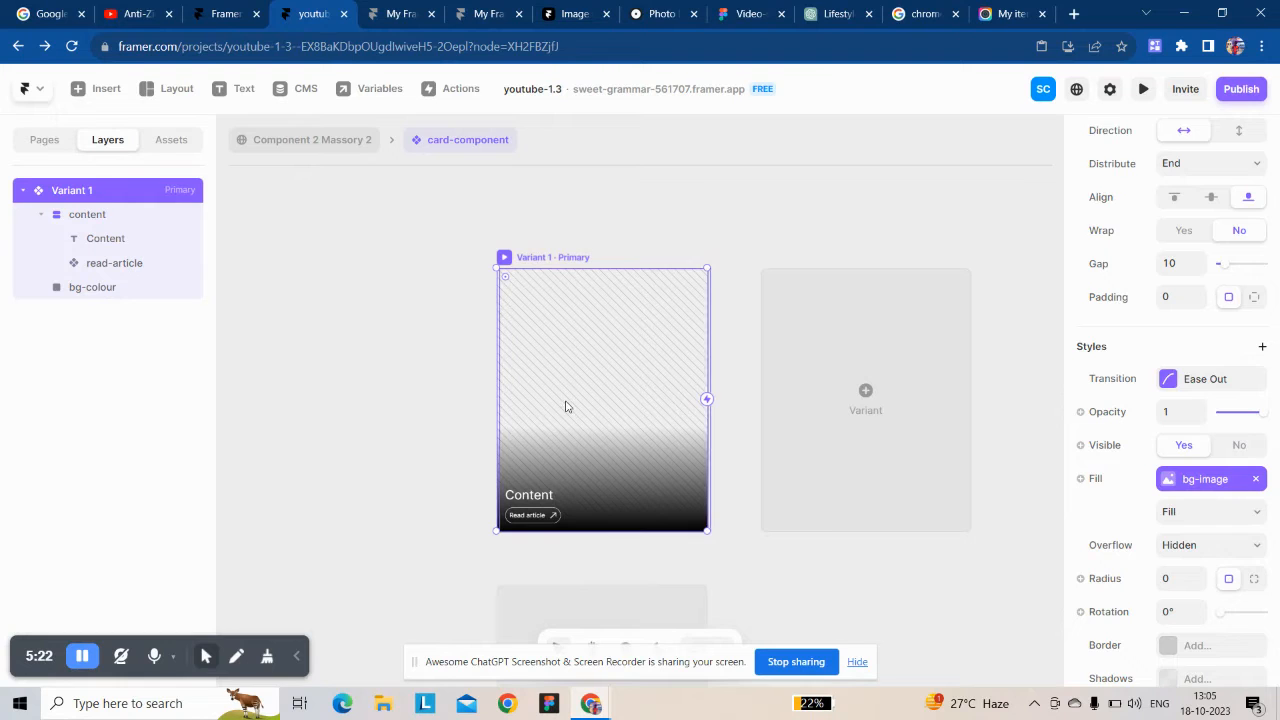
scroll(560, 469, down, 3)
click(602, 419)
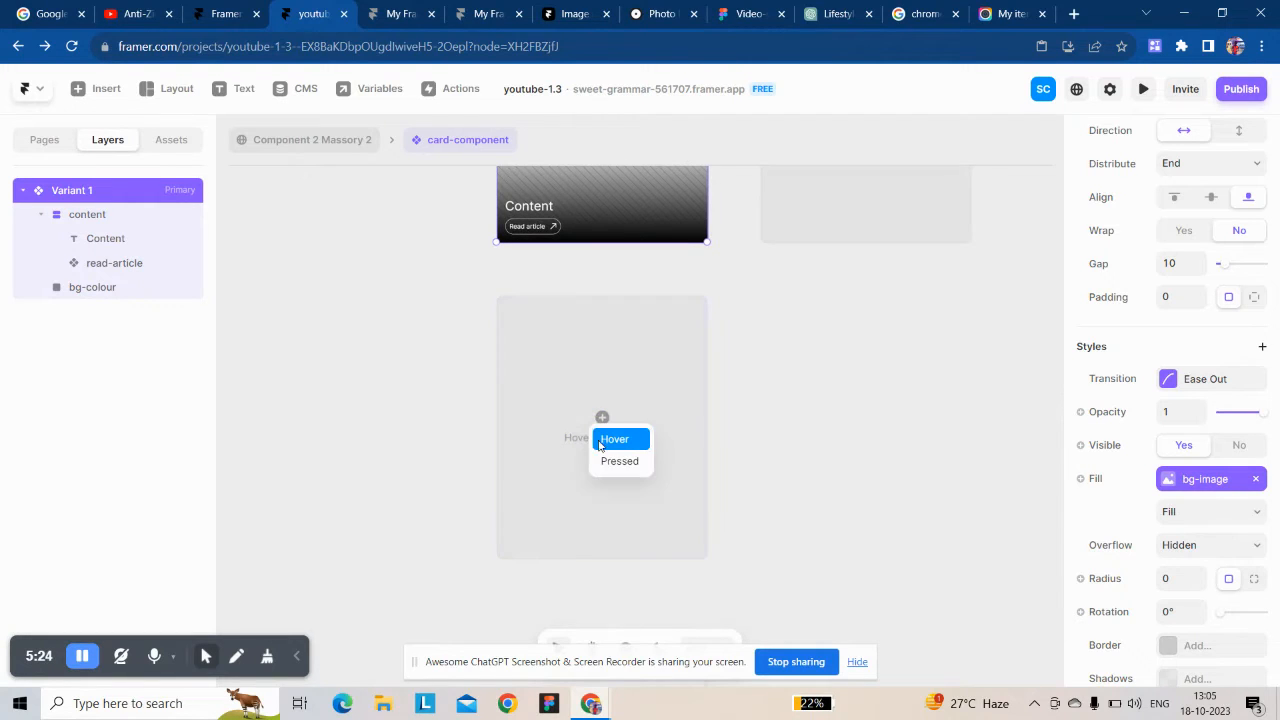
click(603, 441)
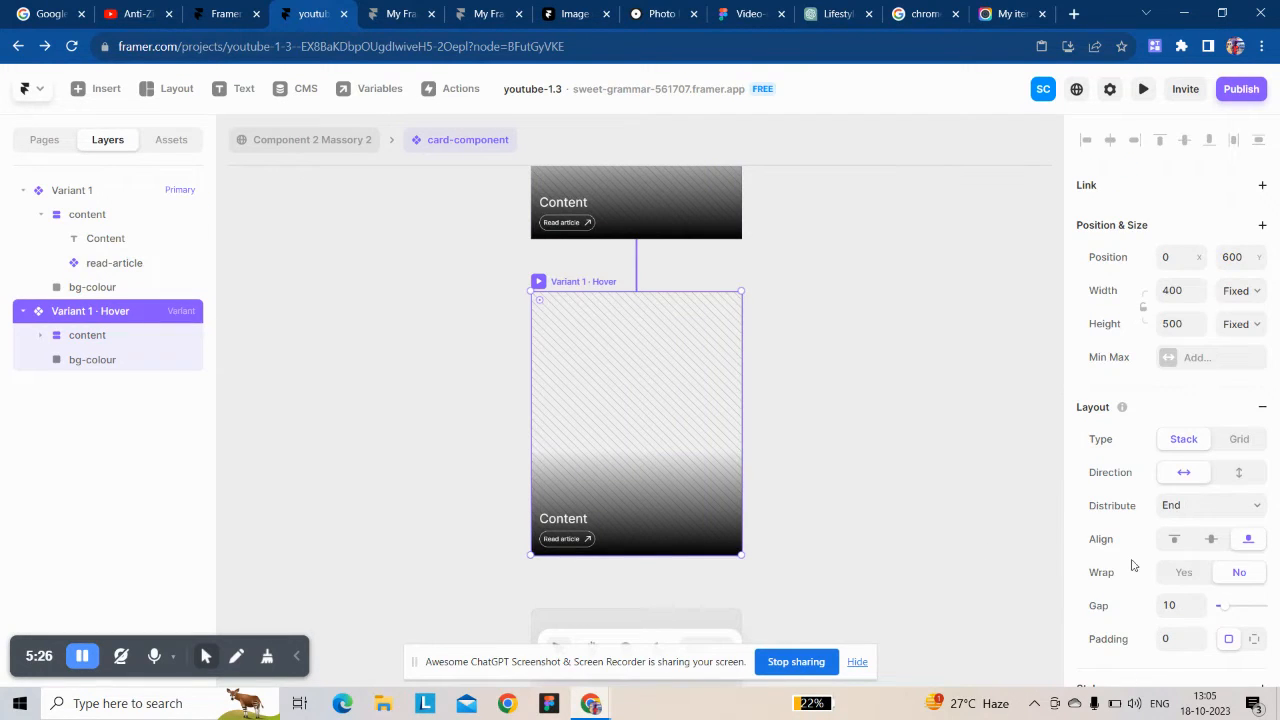
Step: Switch the read-article button in the card's Variant 1 Hover state to Variant 2
scroll(1132, 566, down, 5)
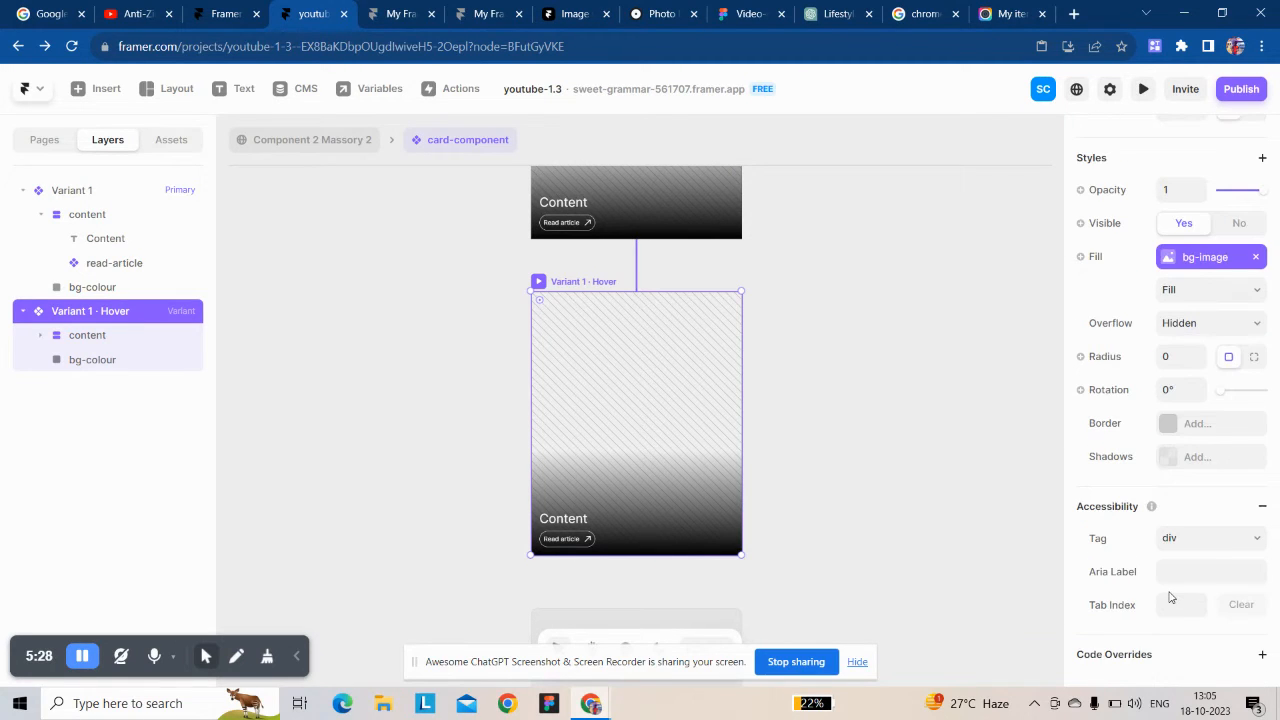
click(565, 538)
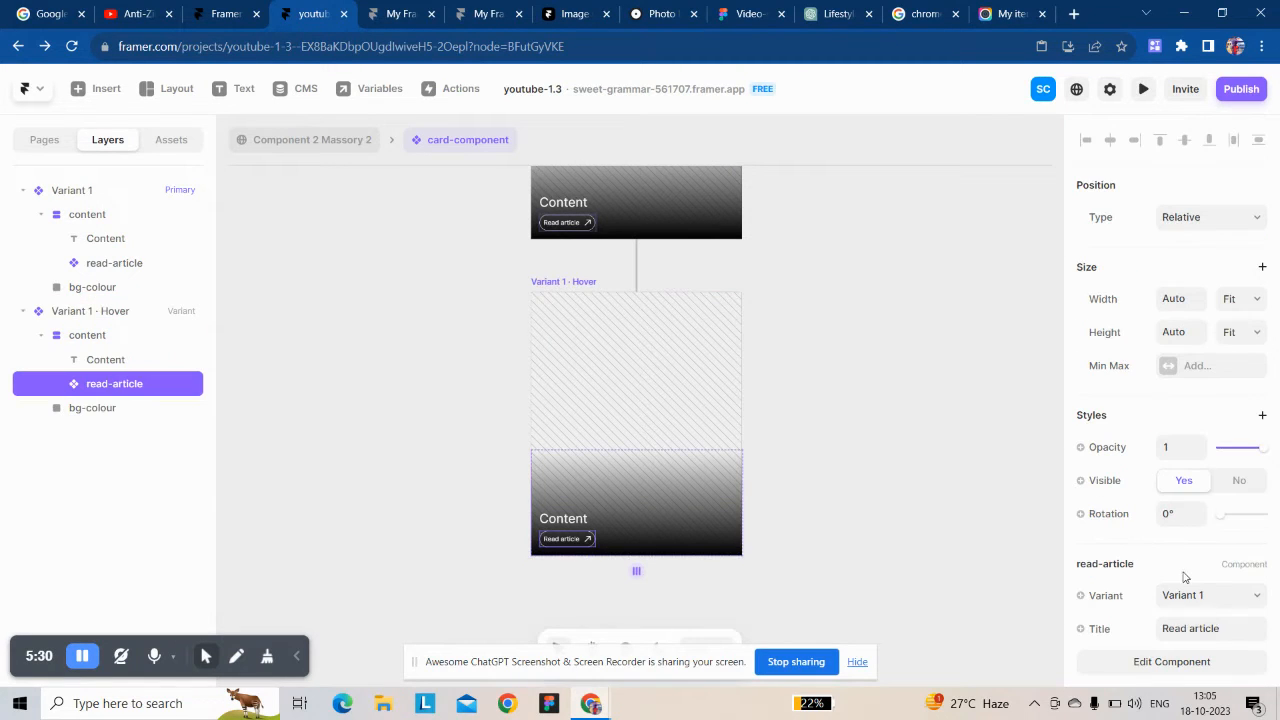
click(1183, 598)
click(1172, 626)
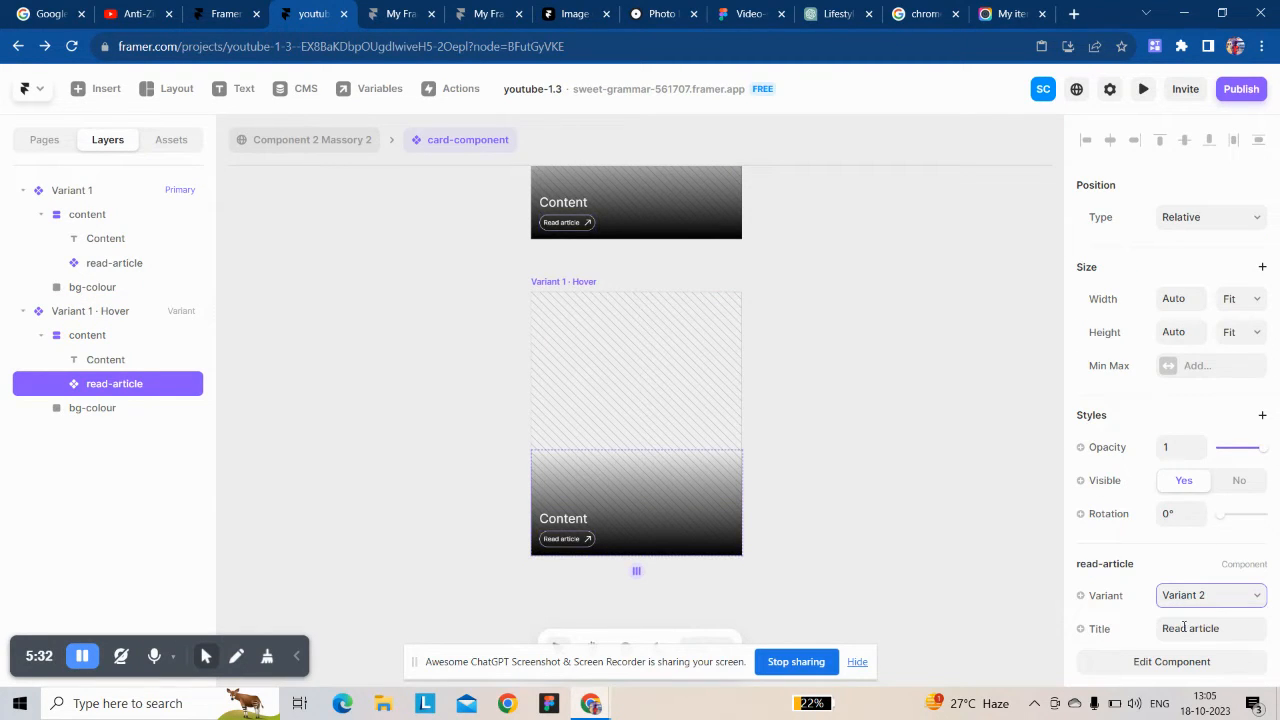
click(893, 514)
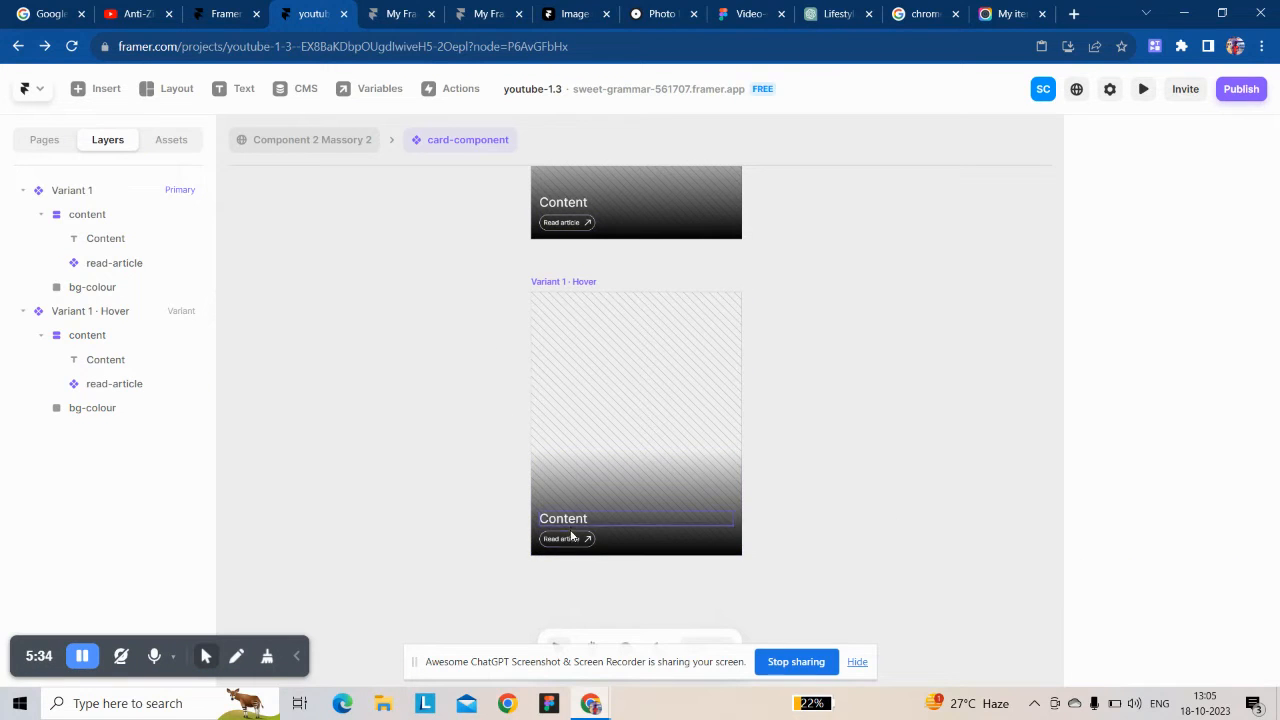
Step: Add a link driven by a new variable to read-article's Variant 1, set New Tab to No, and return to card-component
click(565, 226)
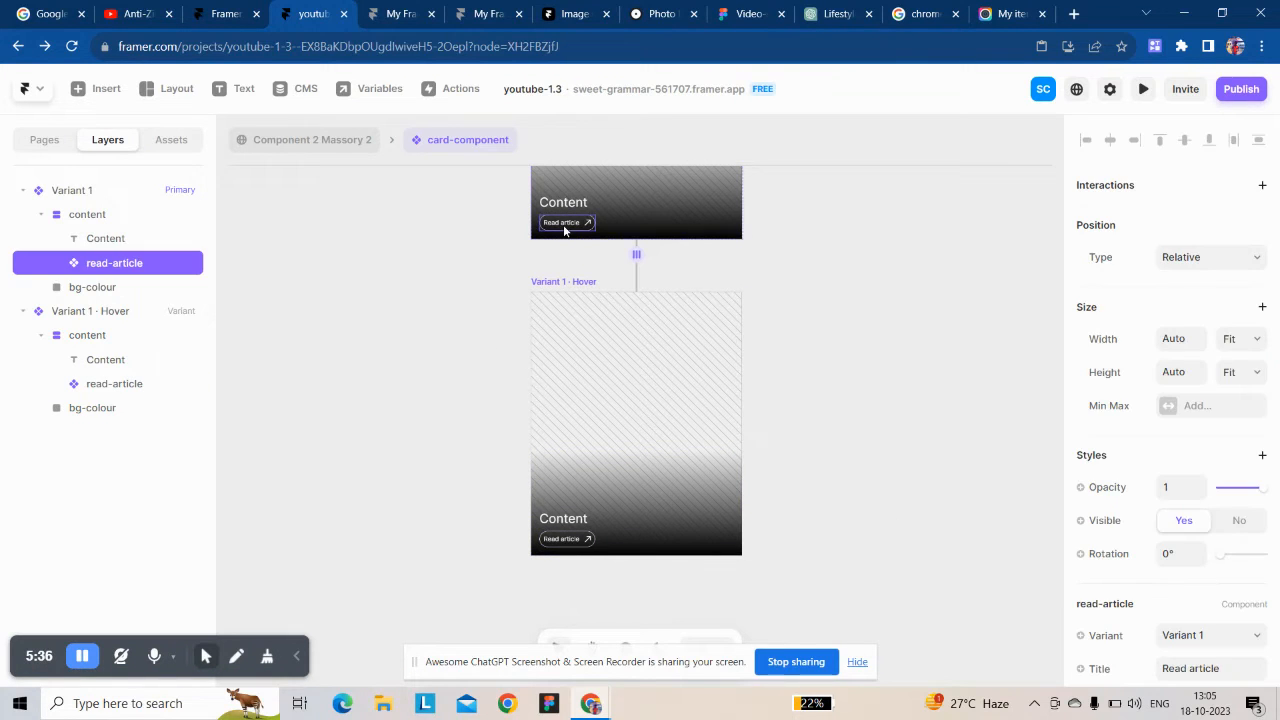
double_click(565, 226)
scroll(1170, 285, up, 5)
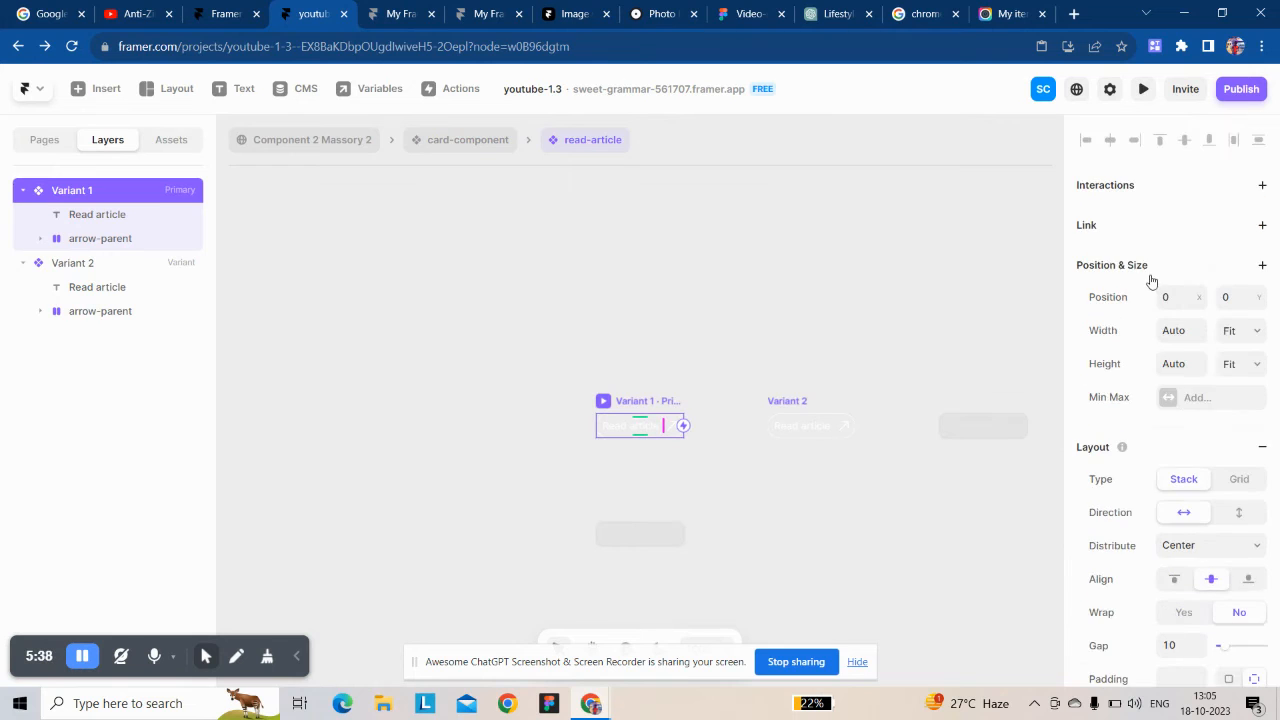
click(1262, 226)
click(1108, 260)
click(1125, 287)
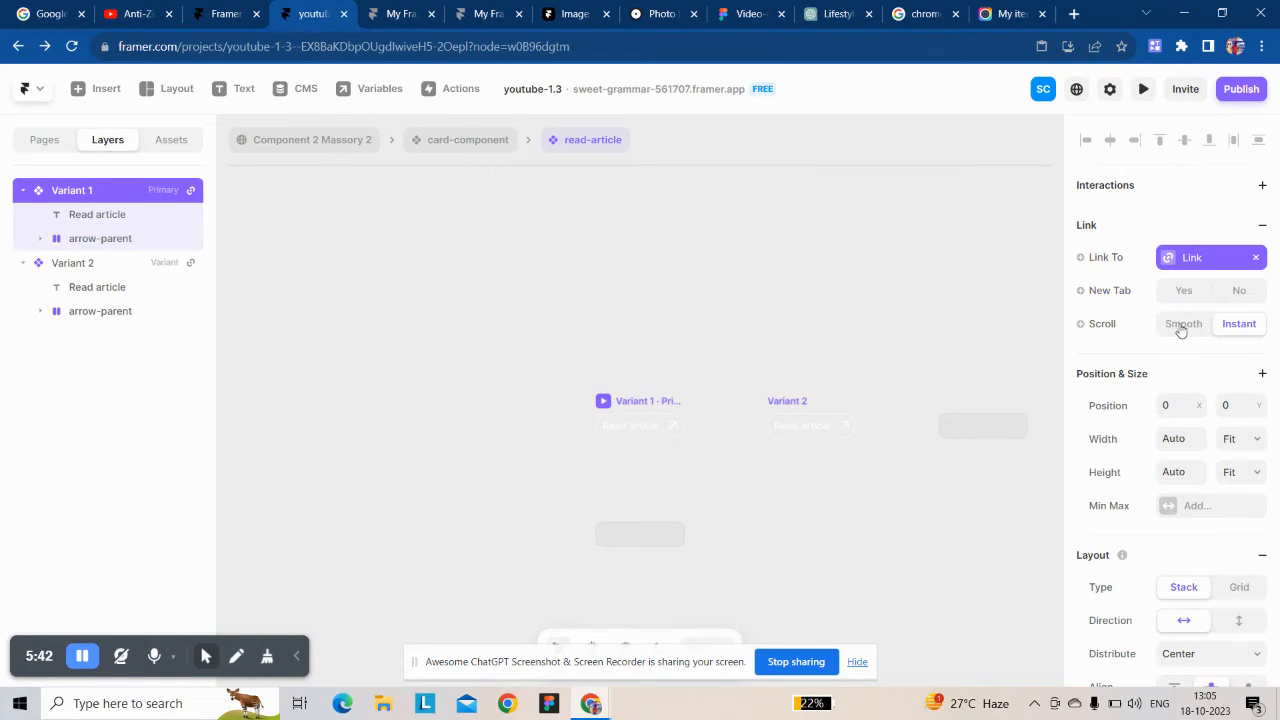
click(1238, 292)
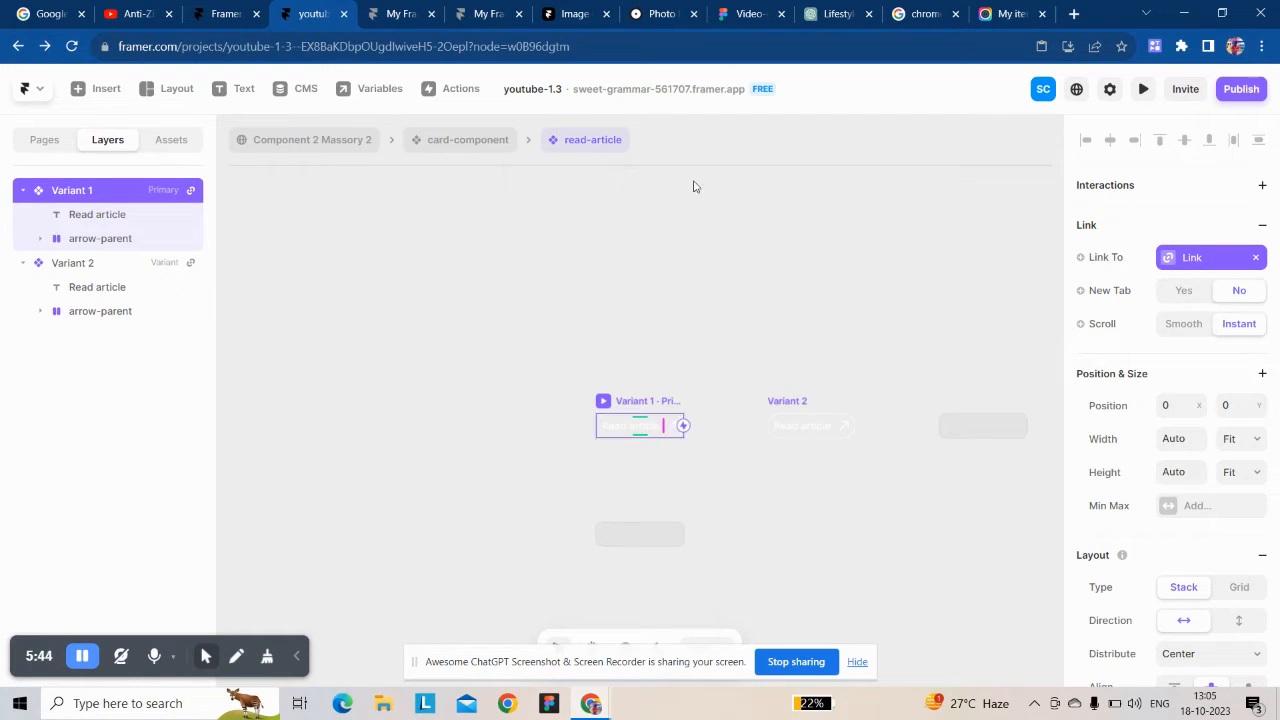
click(451, 139)
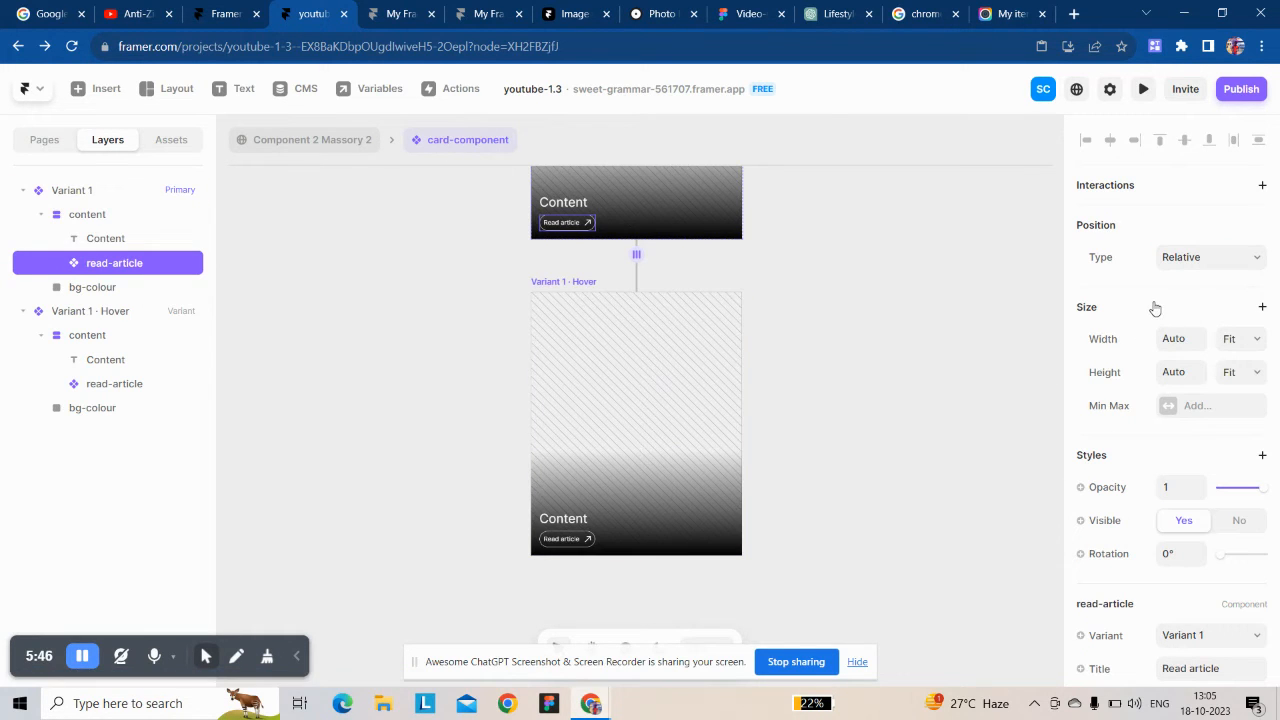
Step: Create a card-component variable for the link of Variant 1's read-article button
scroll(1149, 318, down, 2)
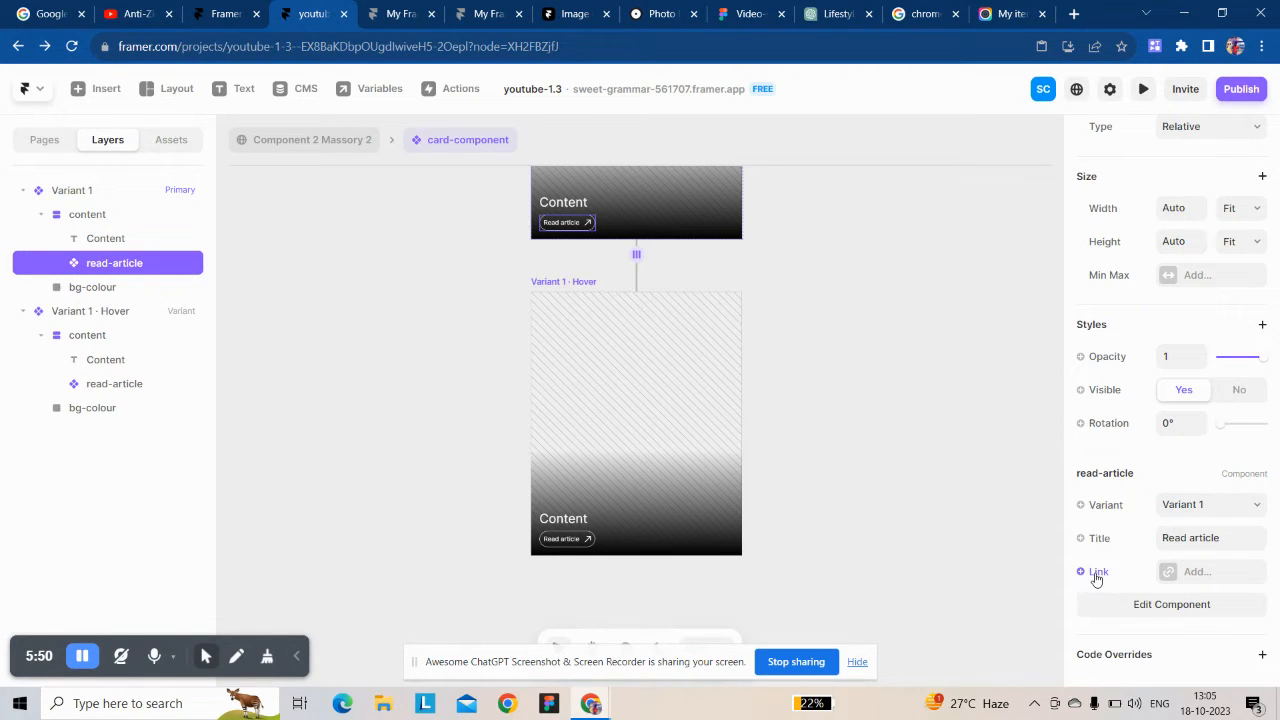
click(1192, 573)
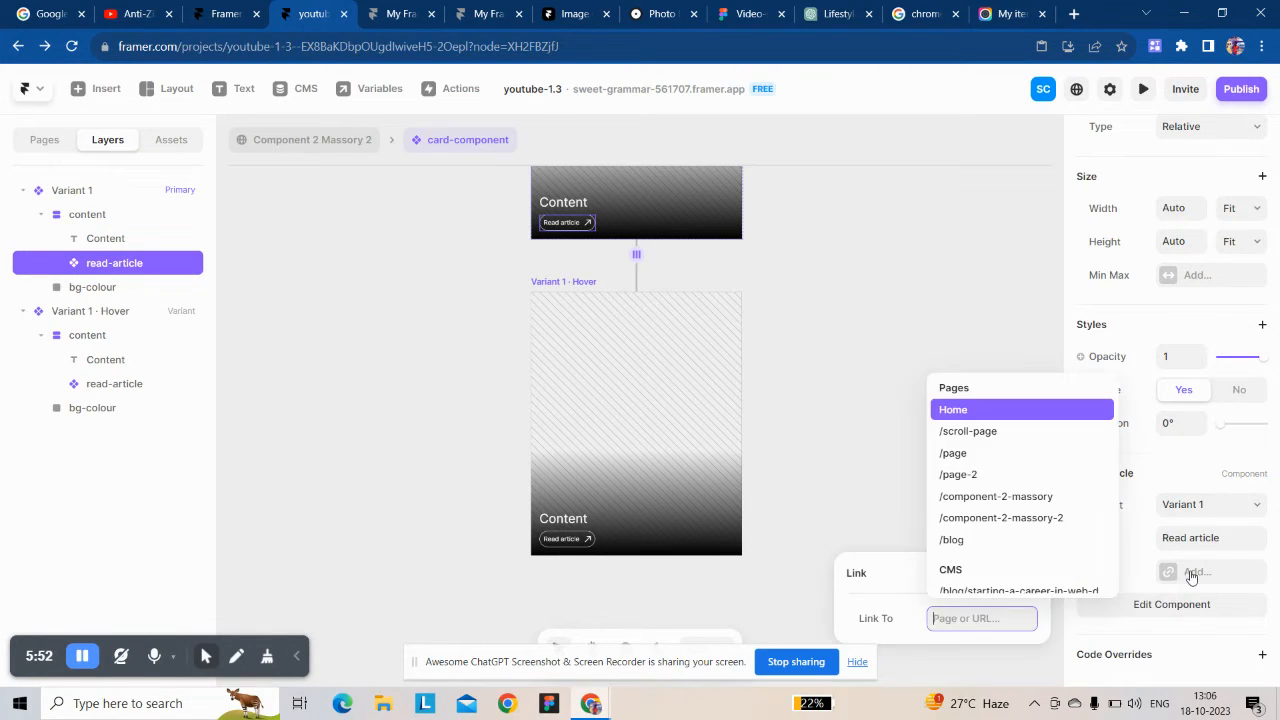
click(1168, 572)
click(1100, 572)
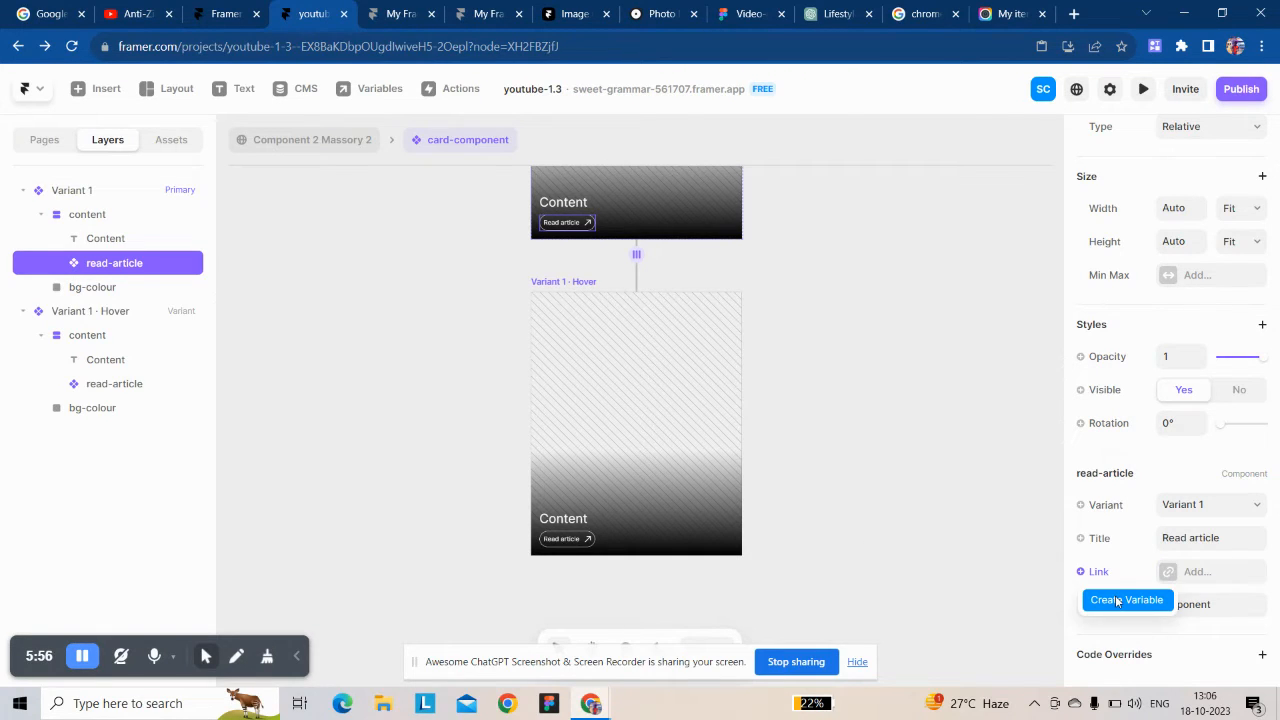
click(1117, 600)
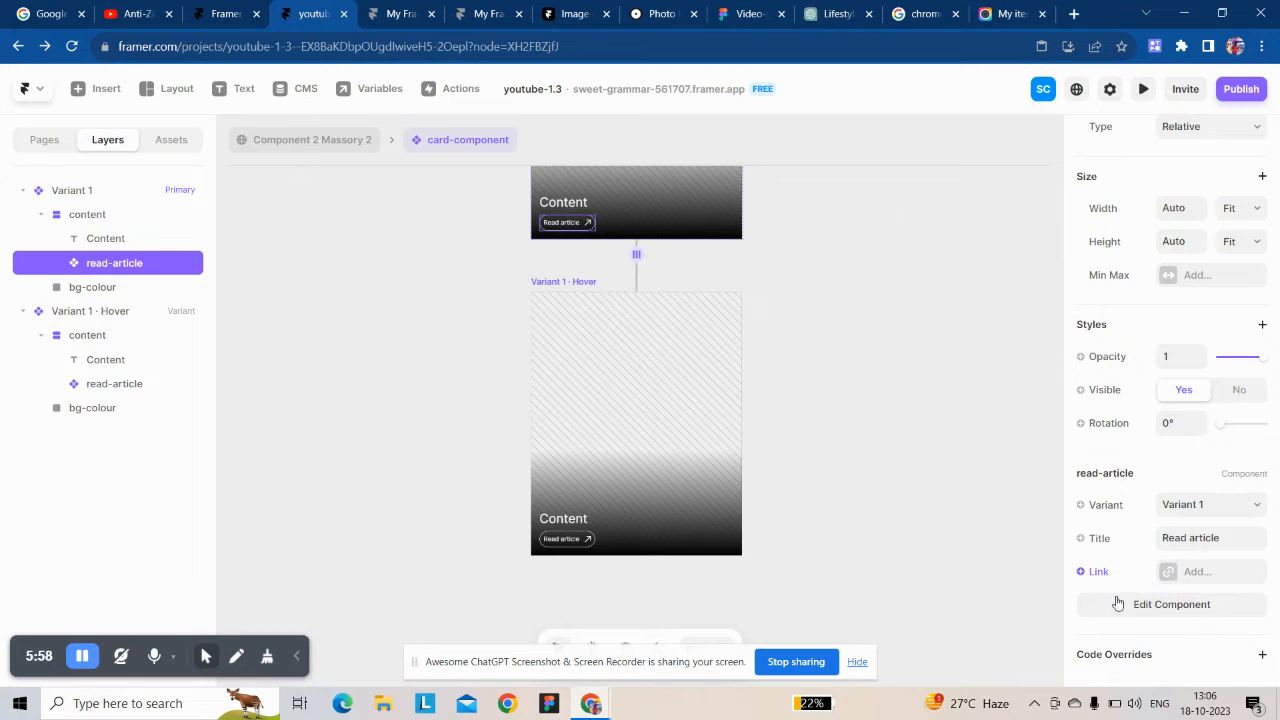
click(627, 348)
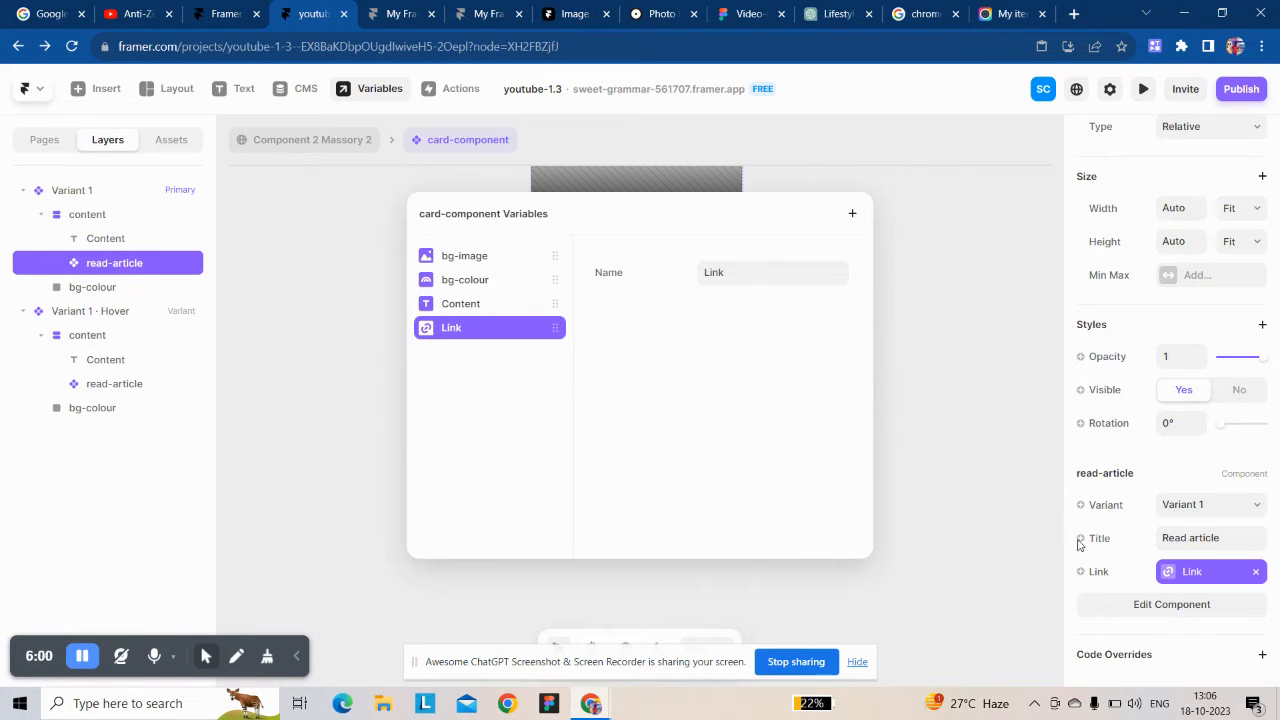
click(1082, 597)
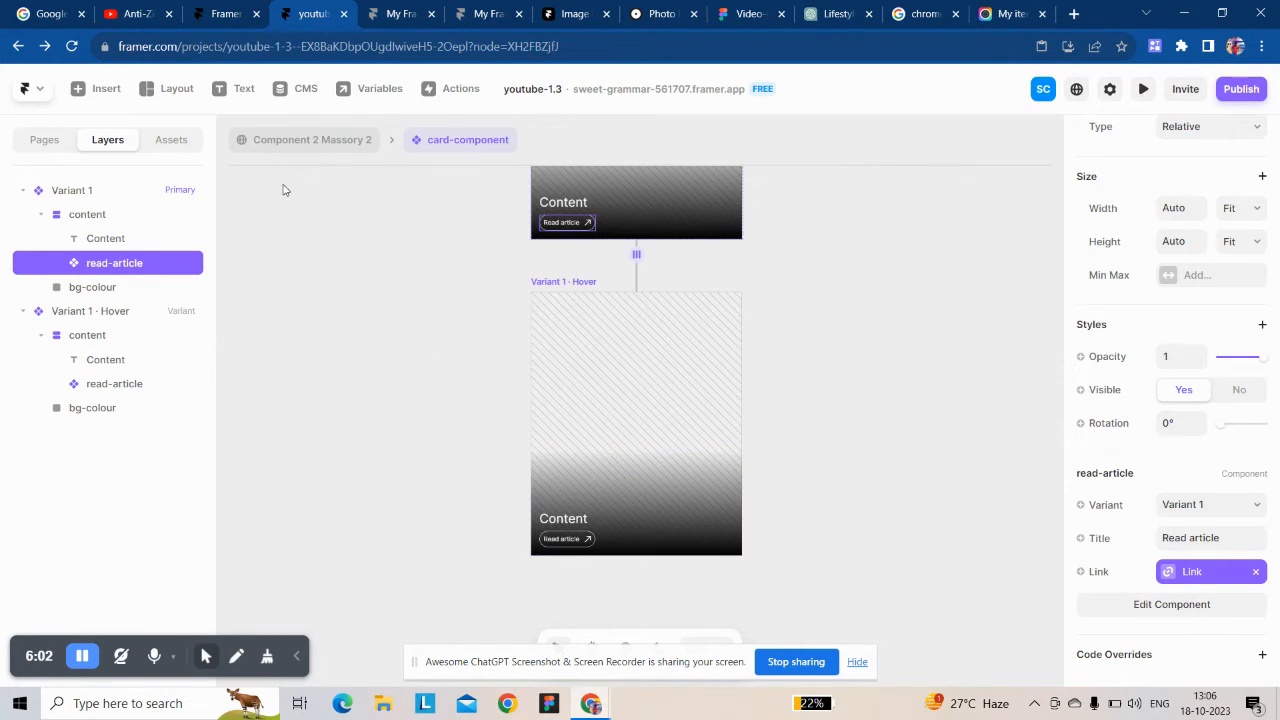
Step: Add a pointing-hand cursor style to the card's Variant 1 and return to the Component 2 Massory 2 page
click(313, 146)
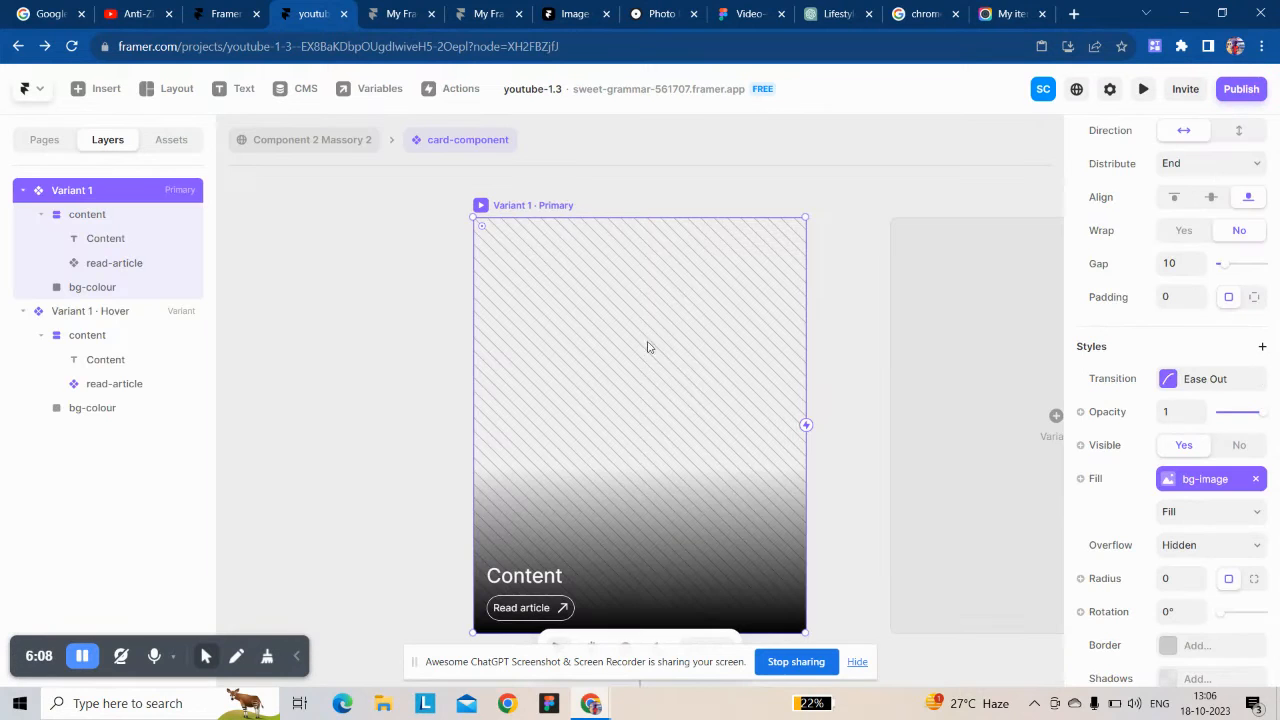
click(1262, 347)
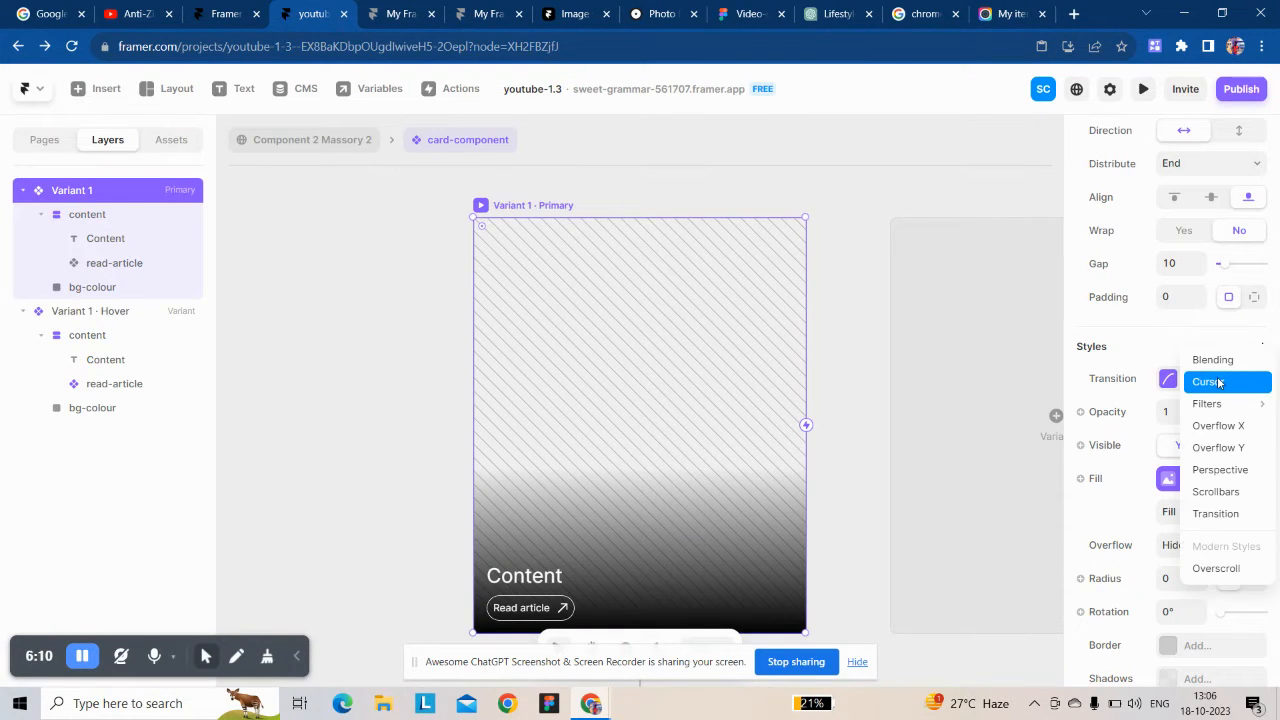
click(1208, 380)
click(942, 390)
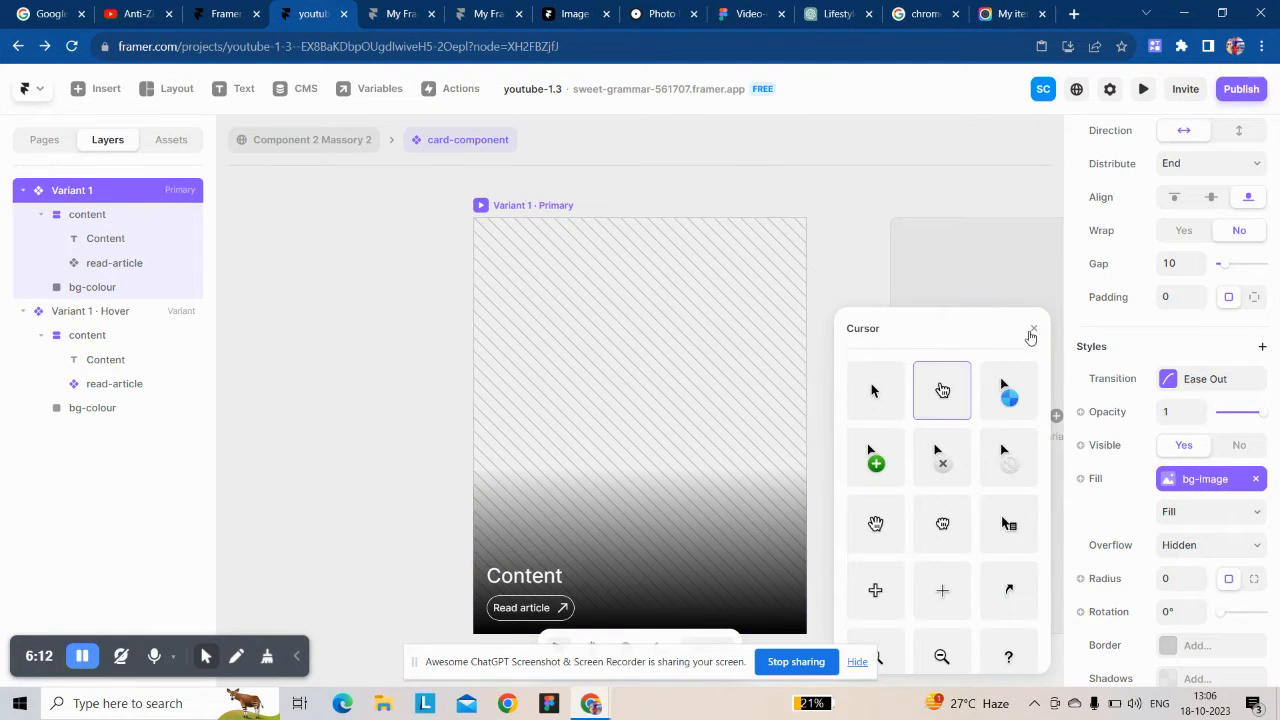
click(1033, 328)
click(318, 141)
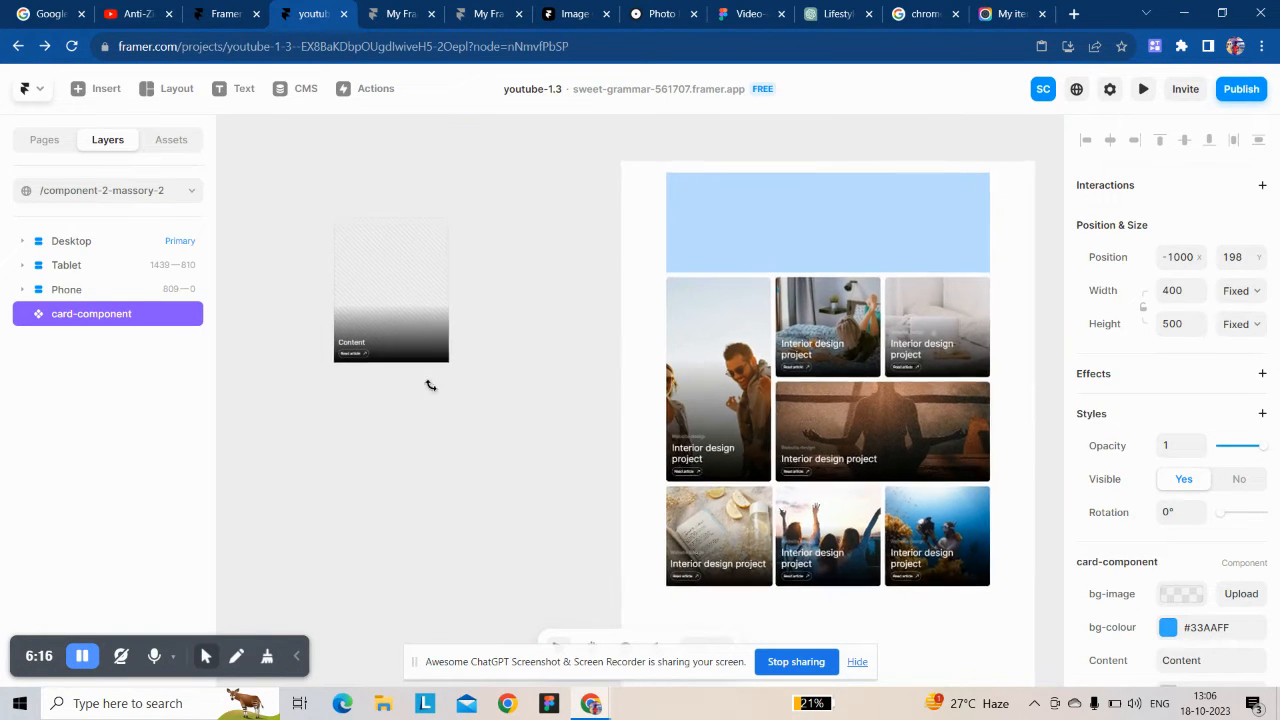
Step: Delete all seven old image cards from the Desktop masonry grid, keeping their empty cells
click(703, 387)
drag(703, 387, 806, 331)
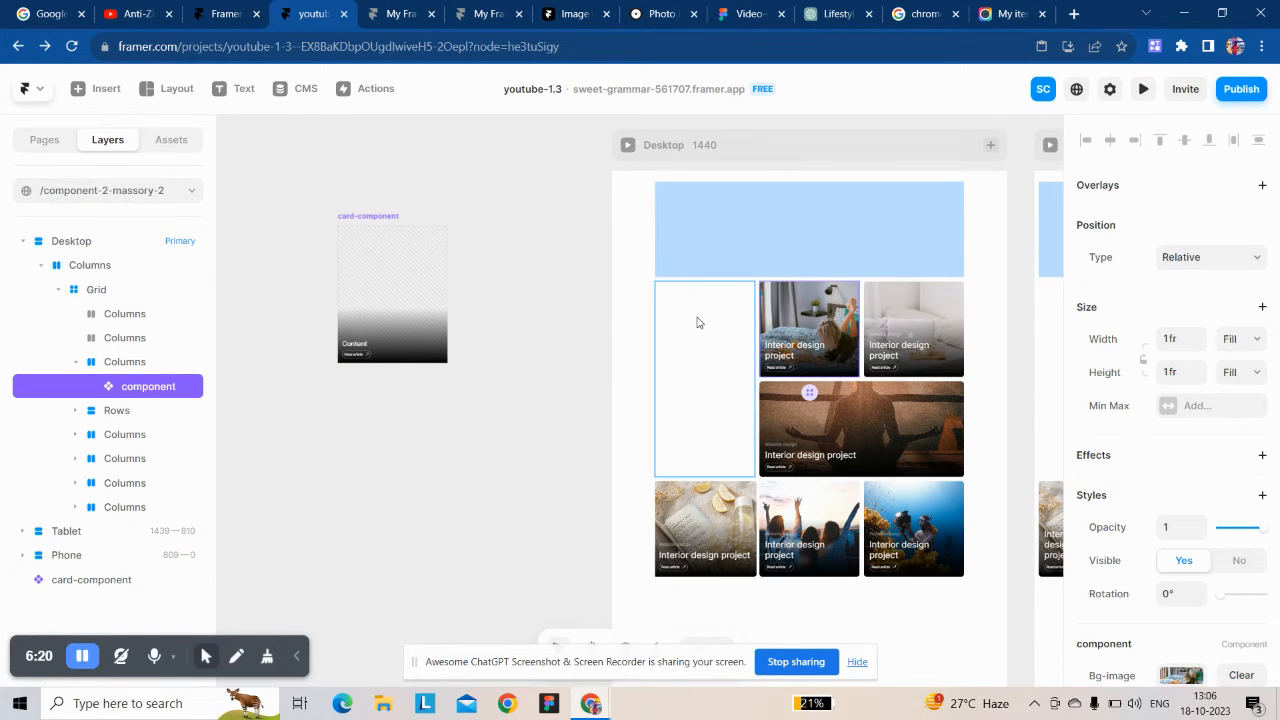
click(699, 322)
click(812, 314)
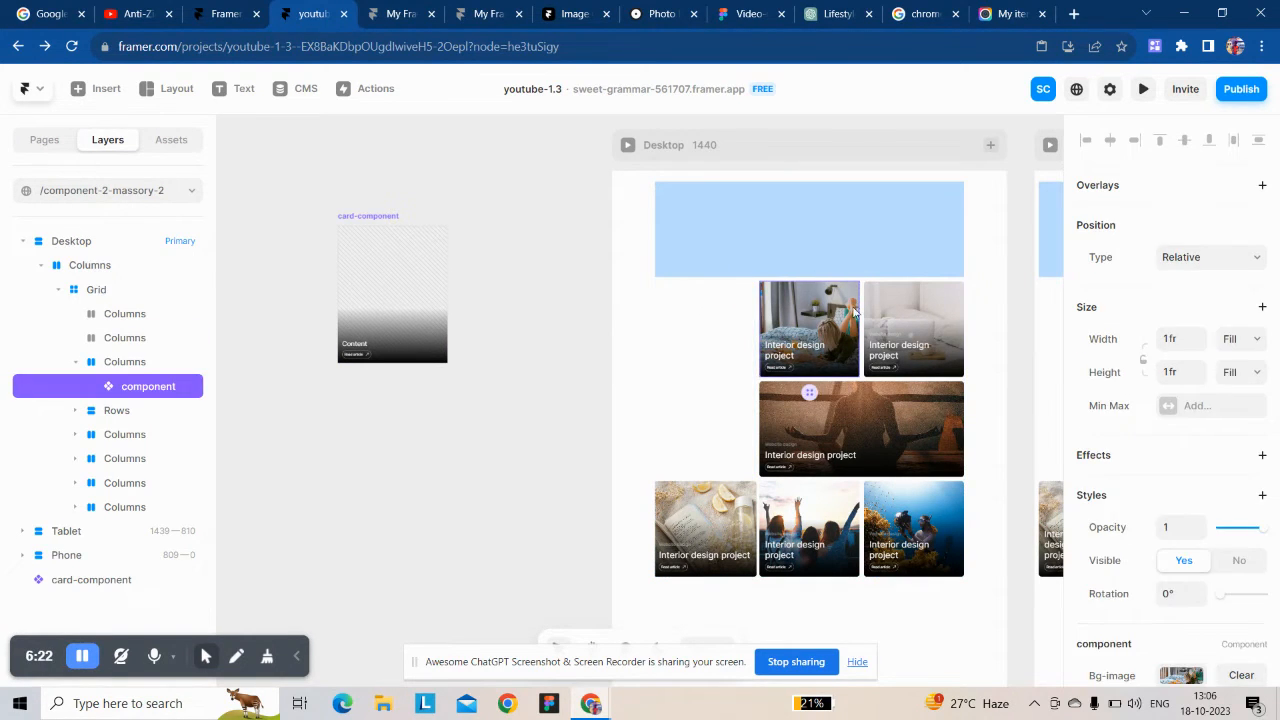
key(Delete)
click(910, 308)
key(Delete)
click(912, 423)
key(Delete)
click(900, 540)
key(Delete)
click(823, 529)
key(Delete)
click(705, 528)
key(Delete)
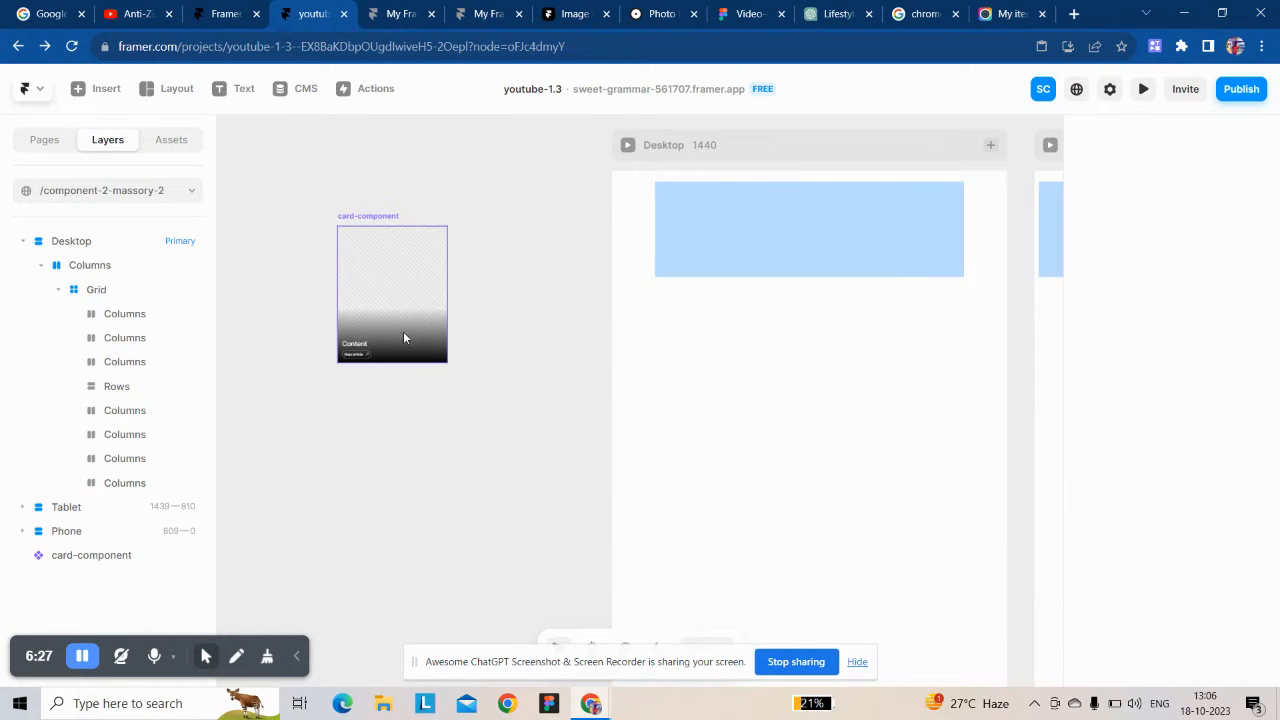
Step: Add light blue fills to the tall first-column cell and the square cell beside it in the Desktop grid
click(738, 356)
scroll(1158, 568, down, 5)
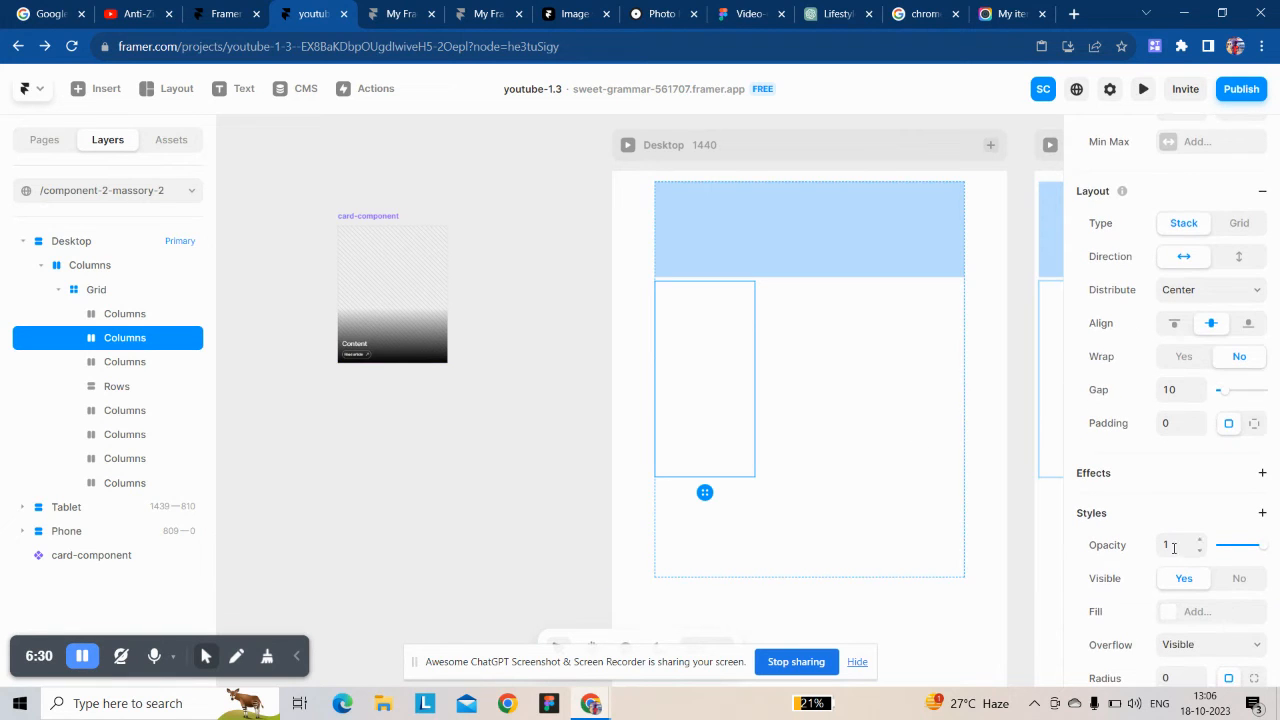
click(1167, 611)
click(766, 354)
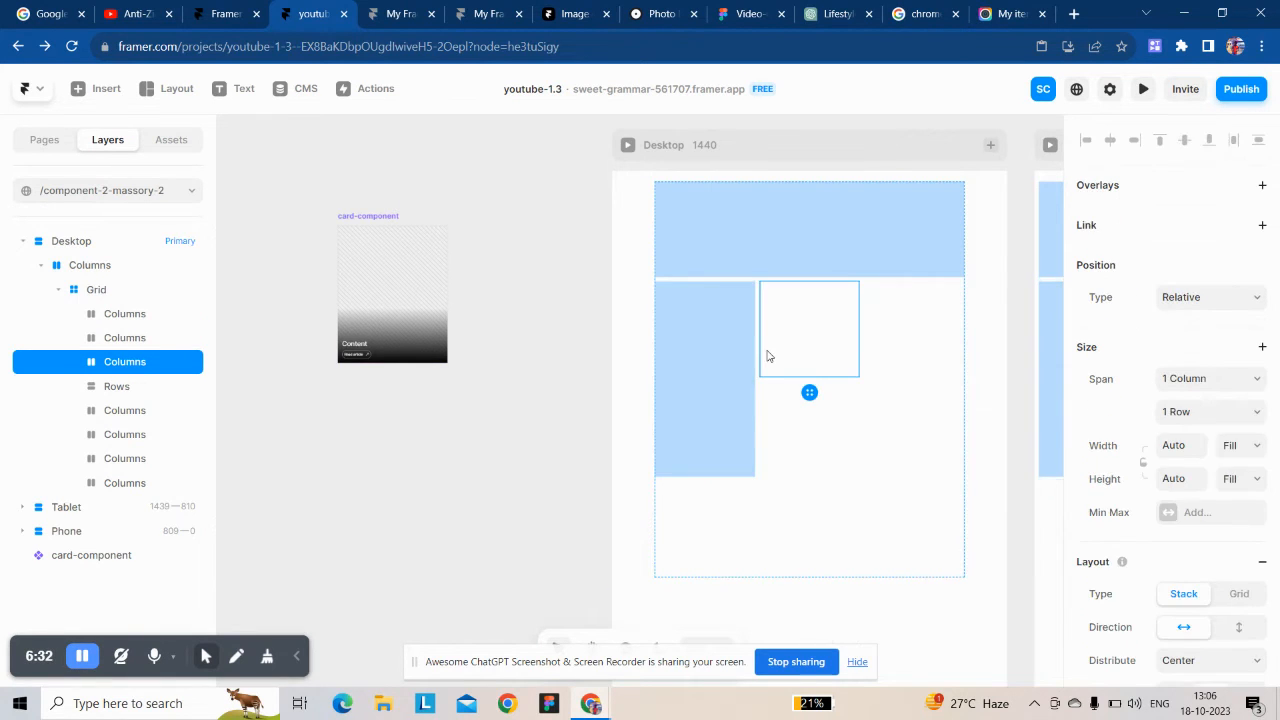
scroll(1157, 609, down, 3)
scroll(1157, 609, down, 2)
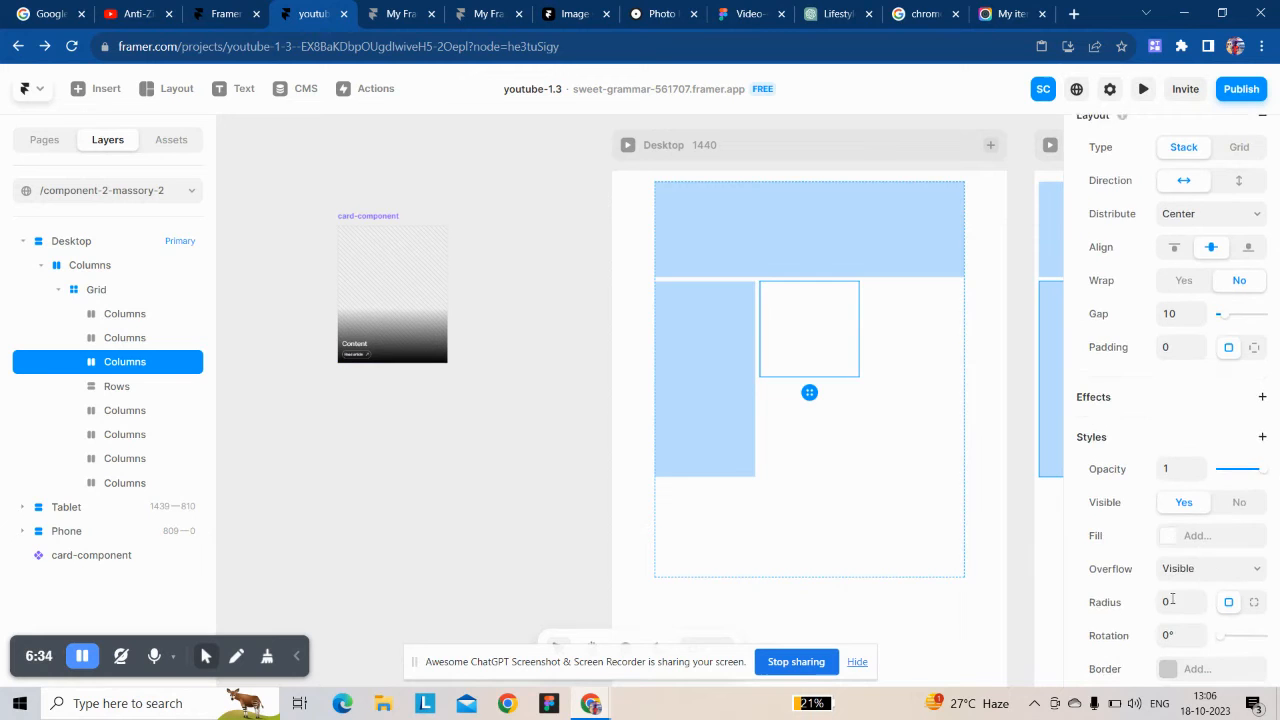
click(1167, 531)
Step: Fill the wide two-column cell with #BBDDFF and the square Rows cell above its right half with #CCEEFF
click(806, 438)
scroll(1164, 502, down, 5)
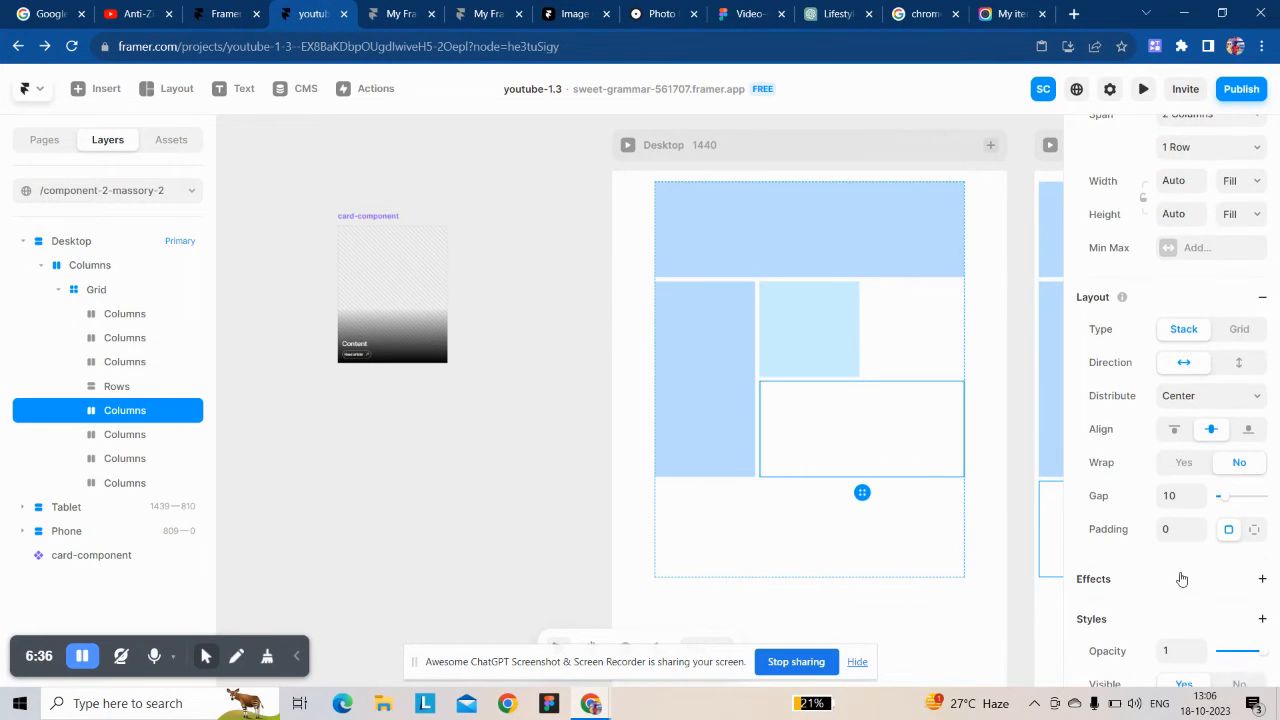
click(1167, 486)
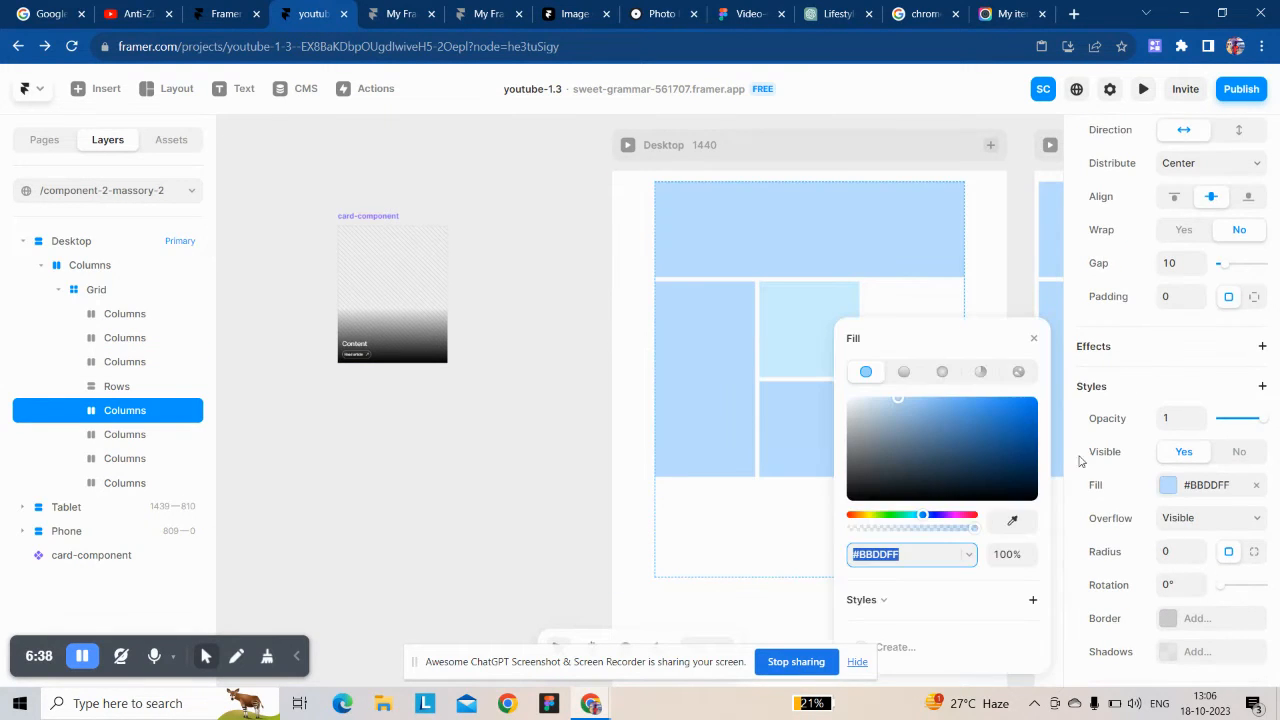
click(932, 316)
scroll(1168, 600, down, 5)
scroll(1166, 605, down, 3)
click(1166, 400)
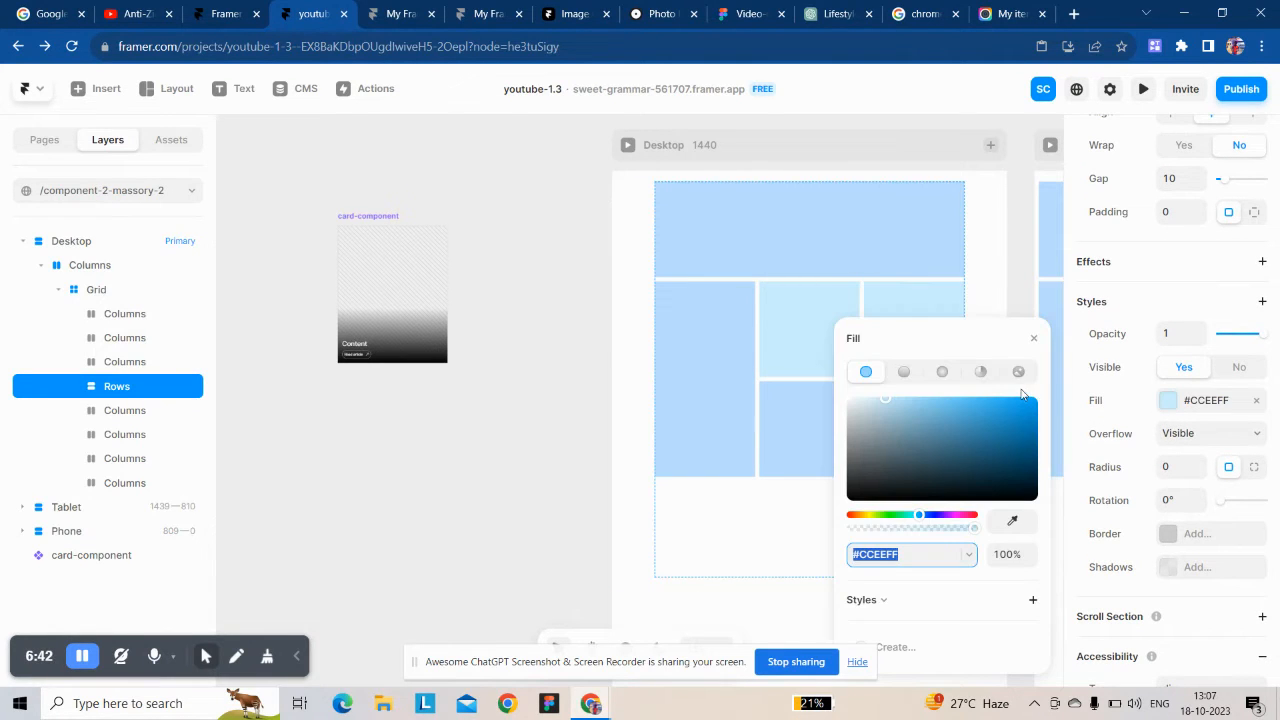
click(891, 367)
Step: Fill the three cells in the grid's last row with #BBDDFF
click(752, 548)
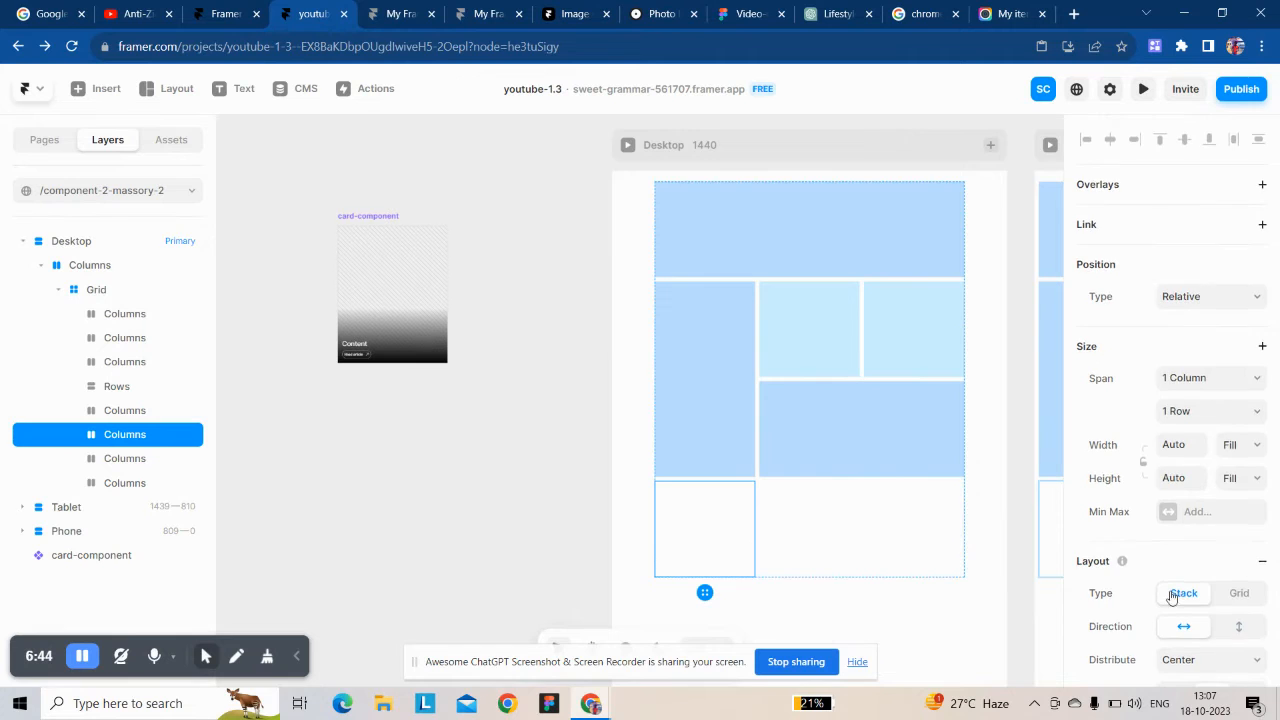
scroll(1160, 585, down, 3)
scroll(1172, 648, down, 2)
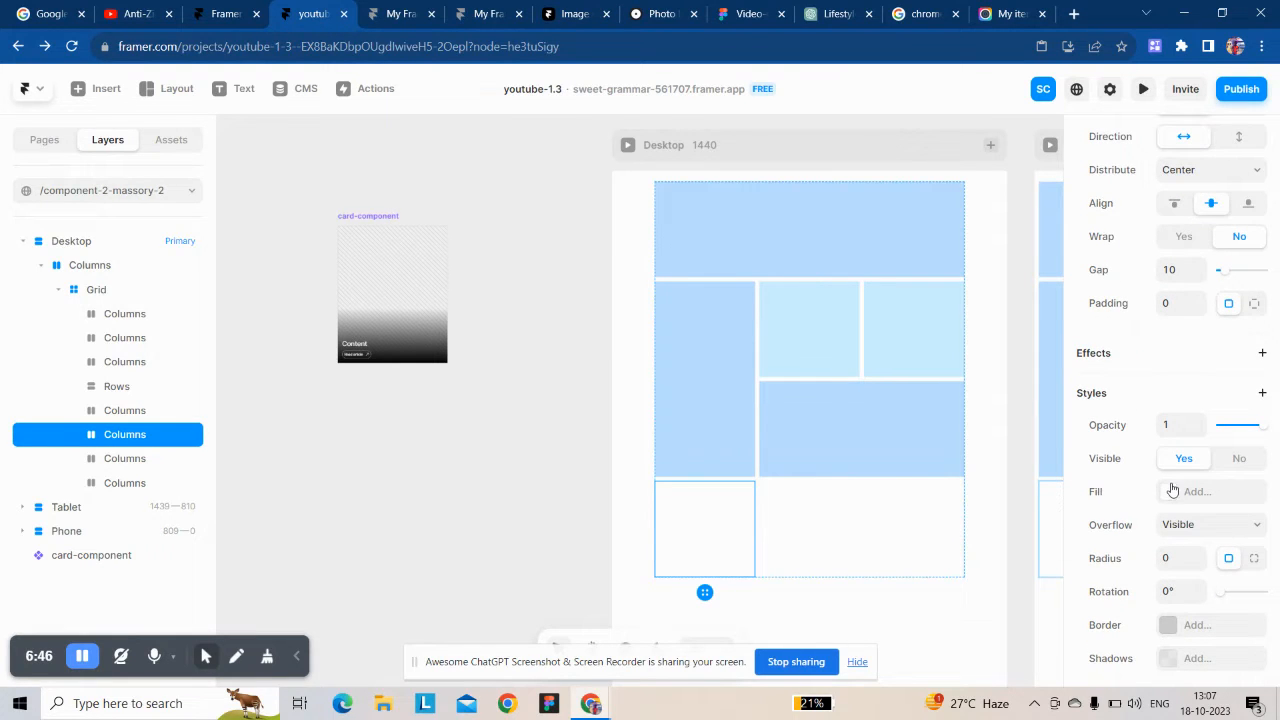
click(1172, 491)
click(1034, 336)
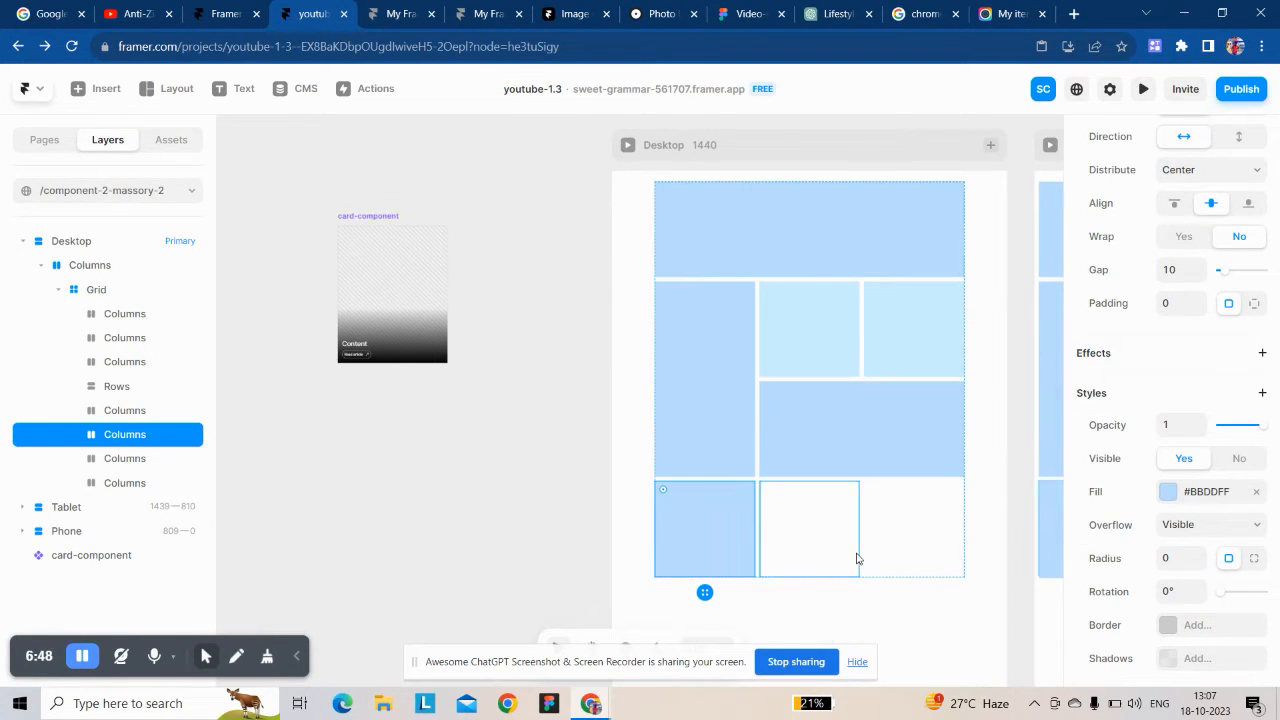
click(857, 558)
scroll(1165, 580, down, 3)
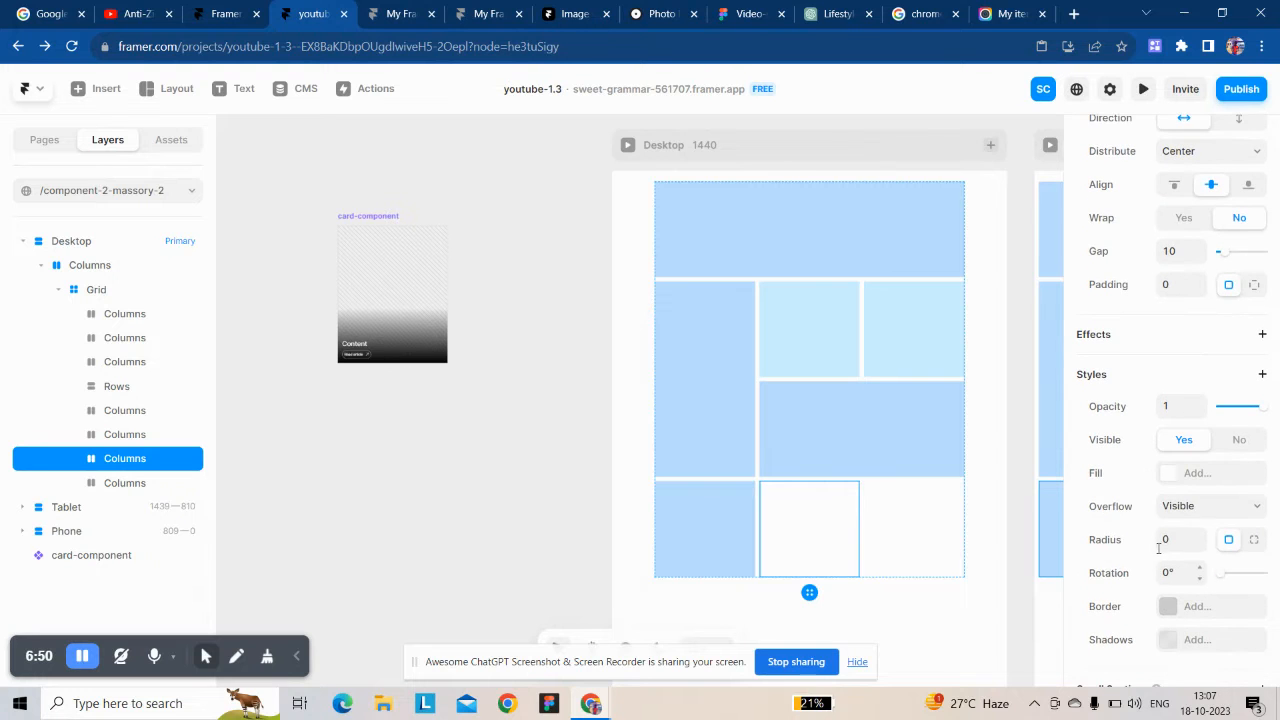
click(1172, 474)
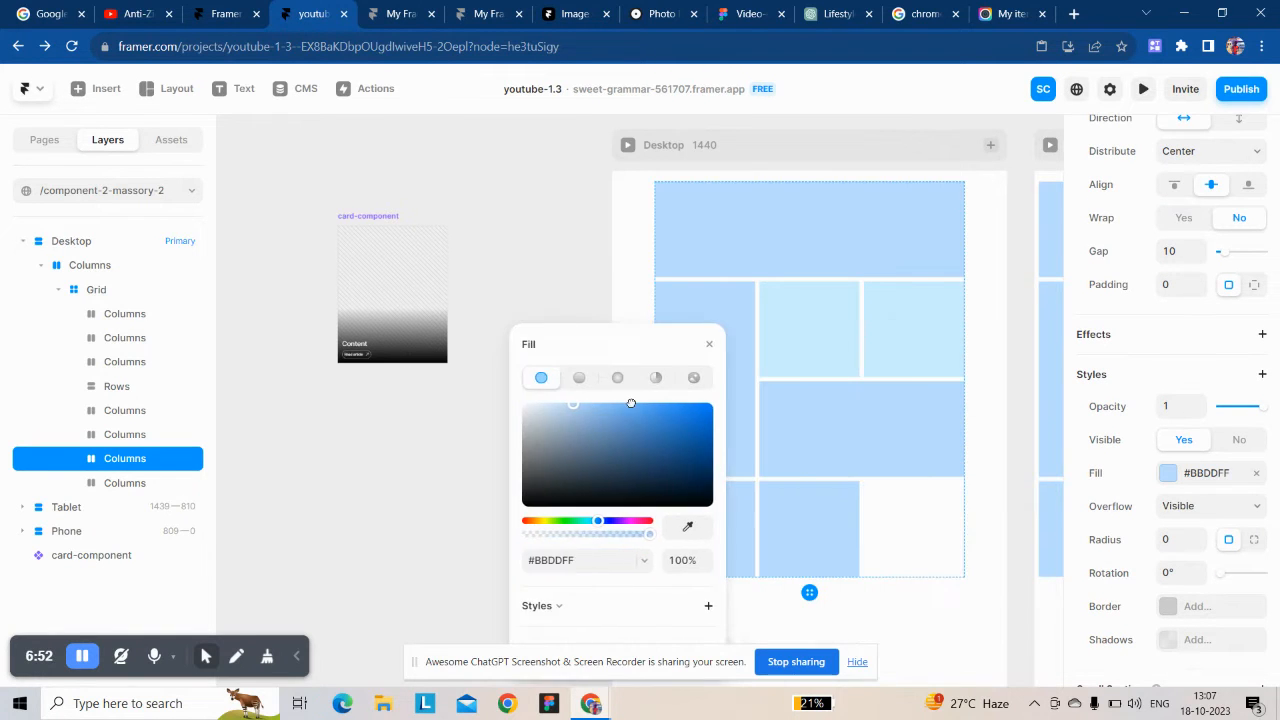
click(900, 551)
scroll(1190, 600, down, 3)
scroll(1168, 560, down, 2)
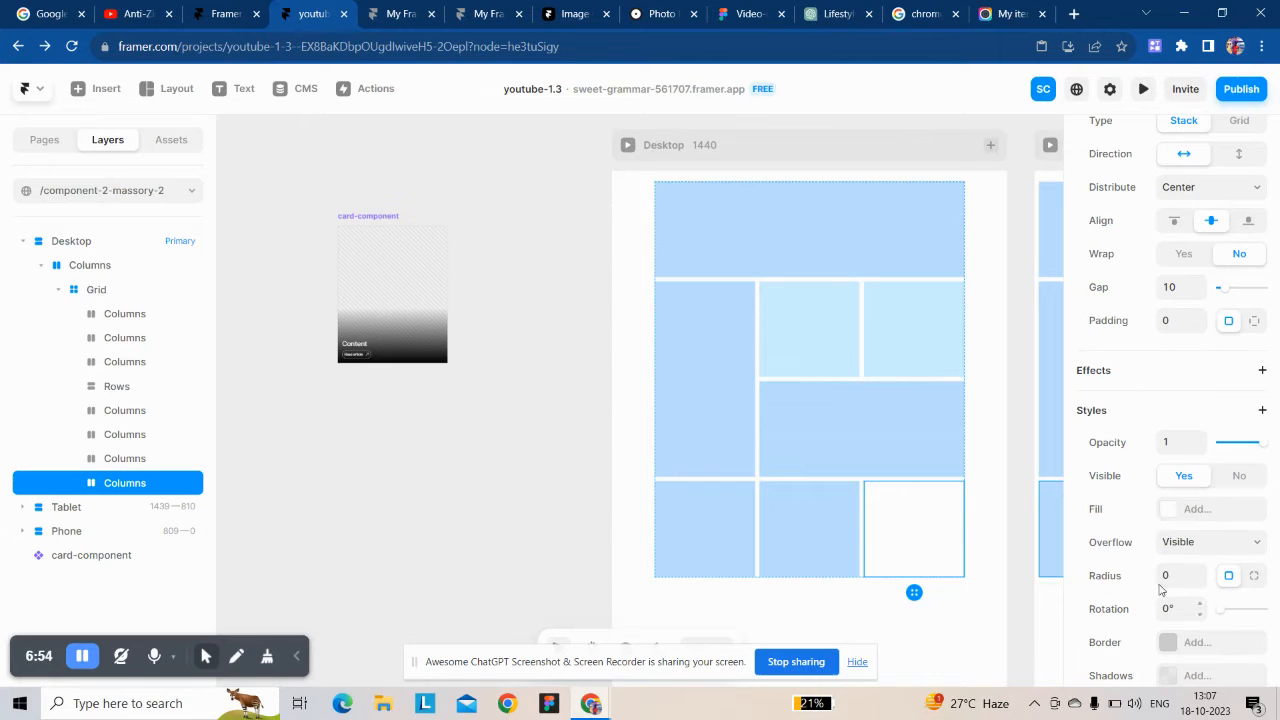
click(1161, 512)
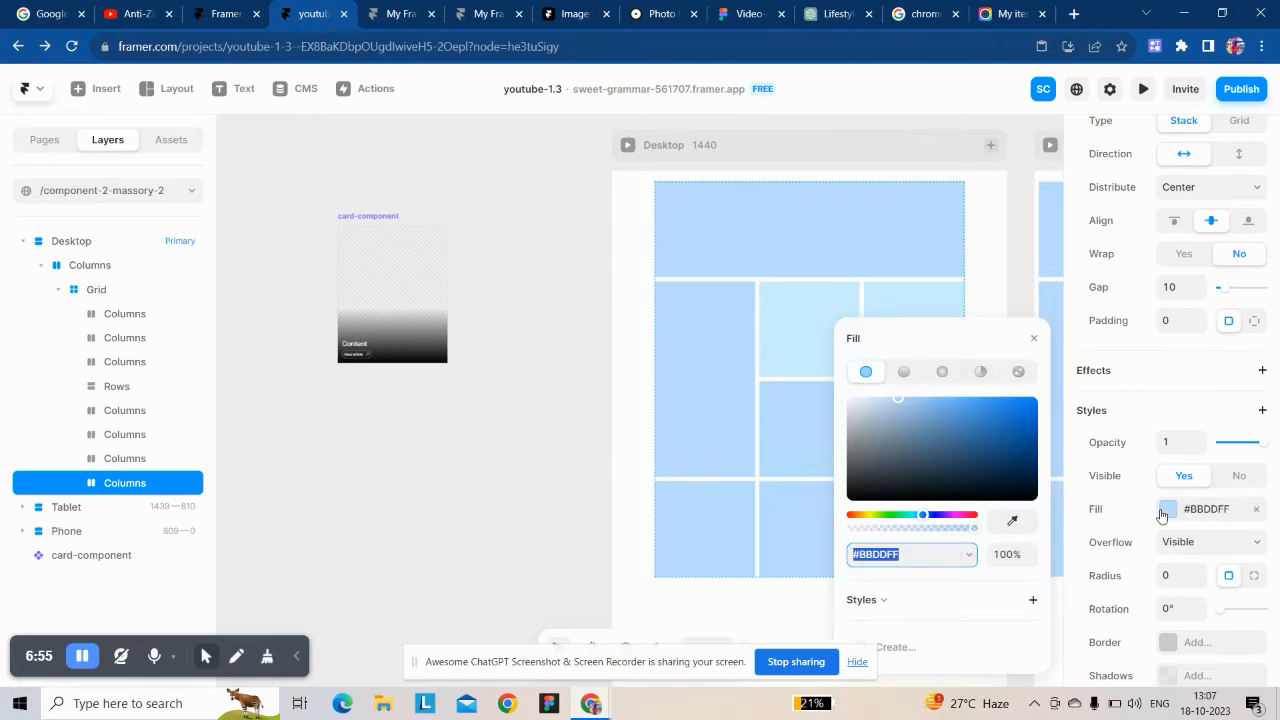
Step: Set the card-component's bg-image to the NEOM desert canyon photo from Unsplash
click(1040, 343)
click(491, 409)
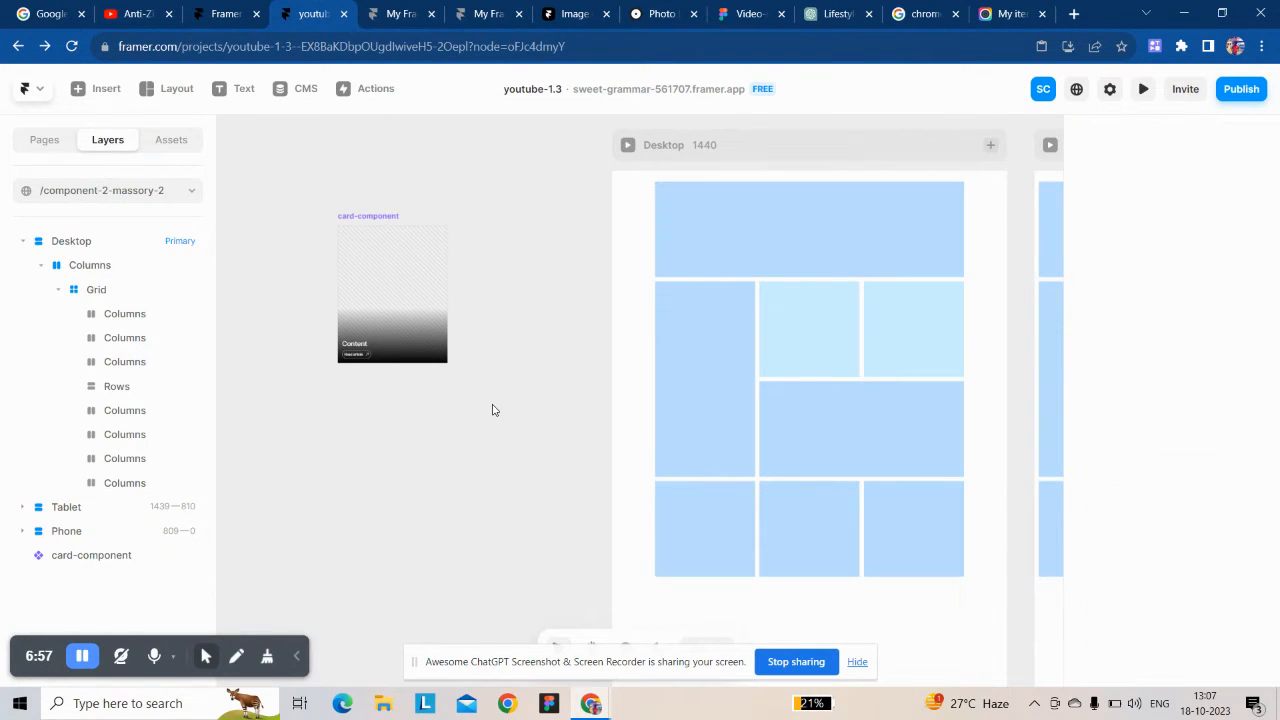
click(381, 266)
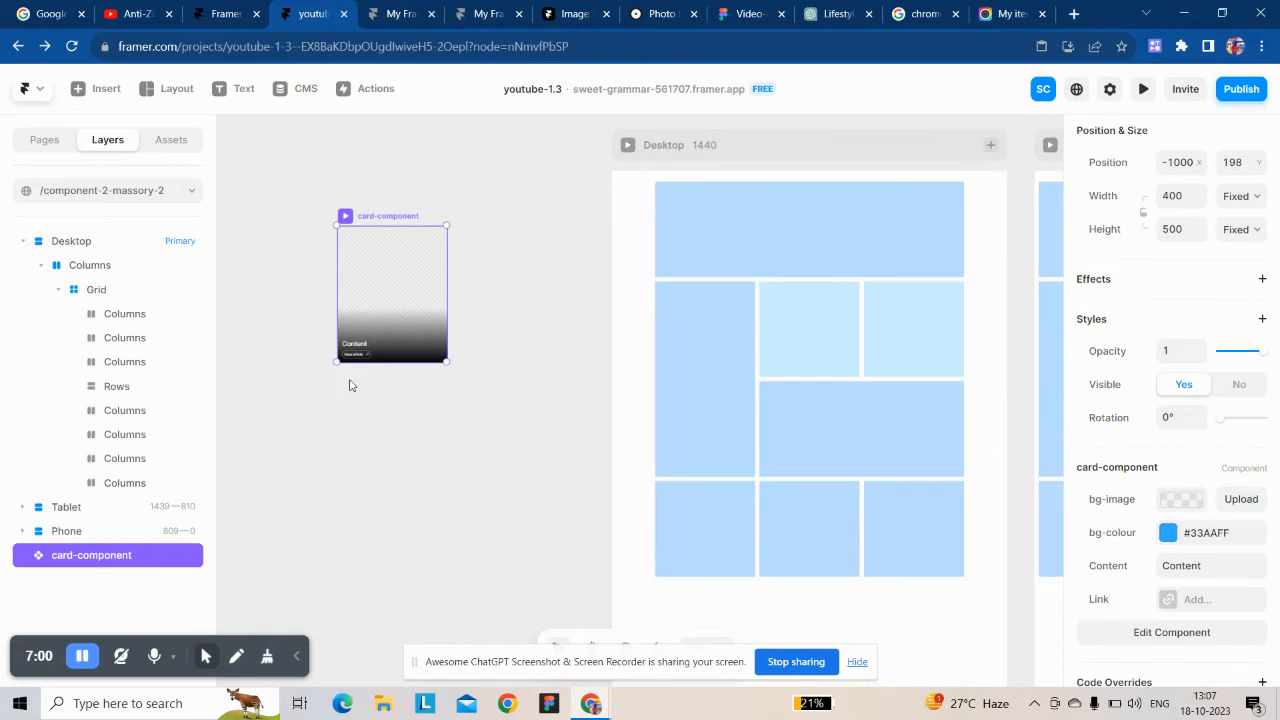
click(1183, 500)
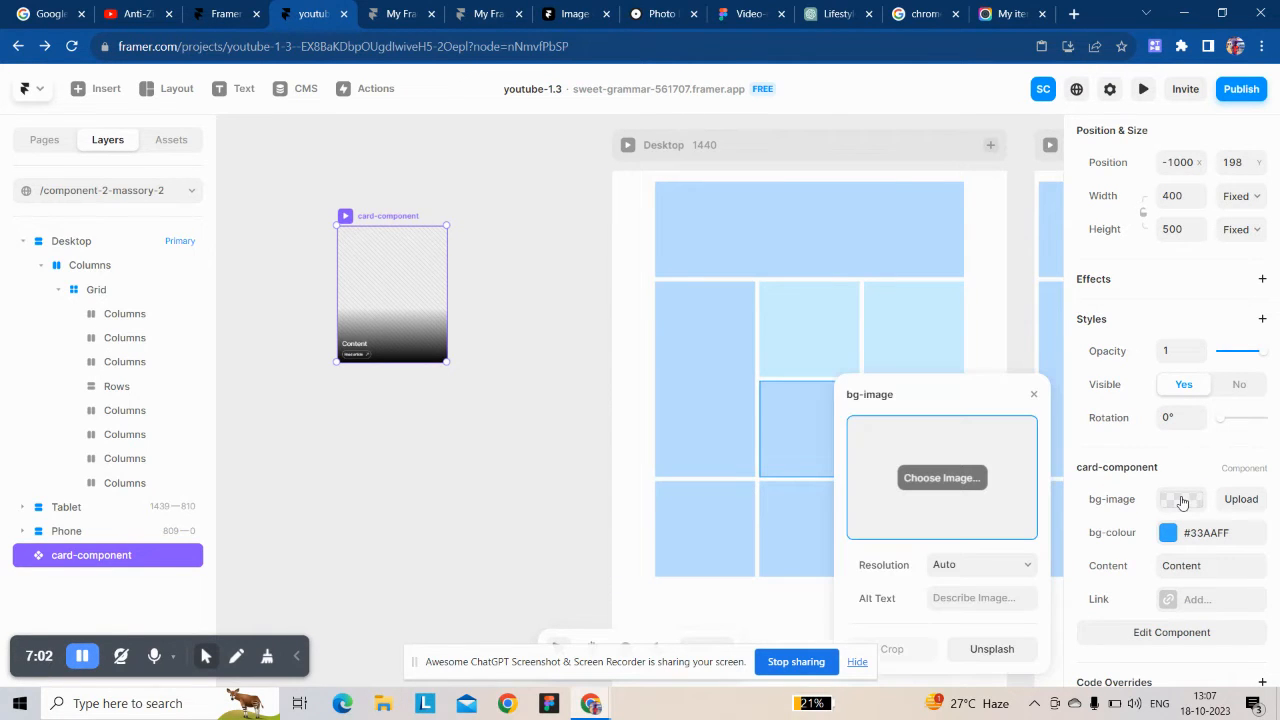
click(990, 649)
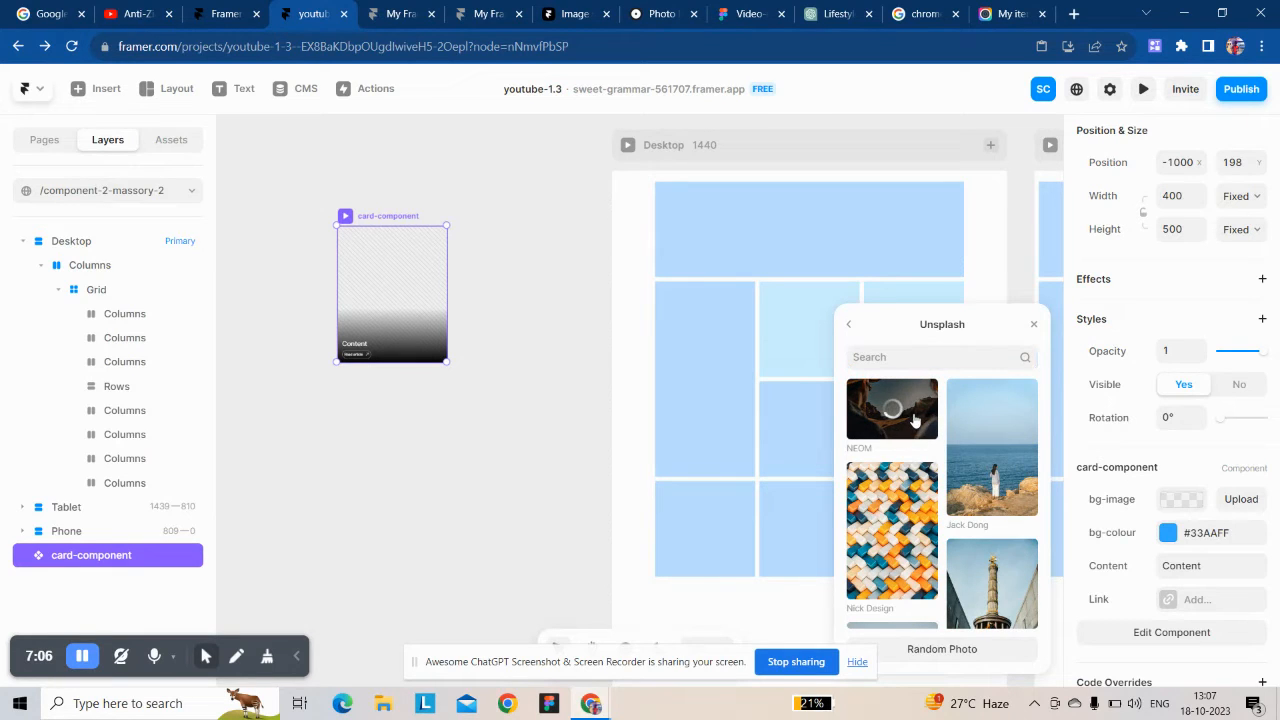
click(892, 408)
click(1031, 325)
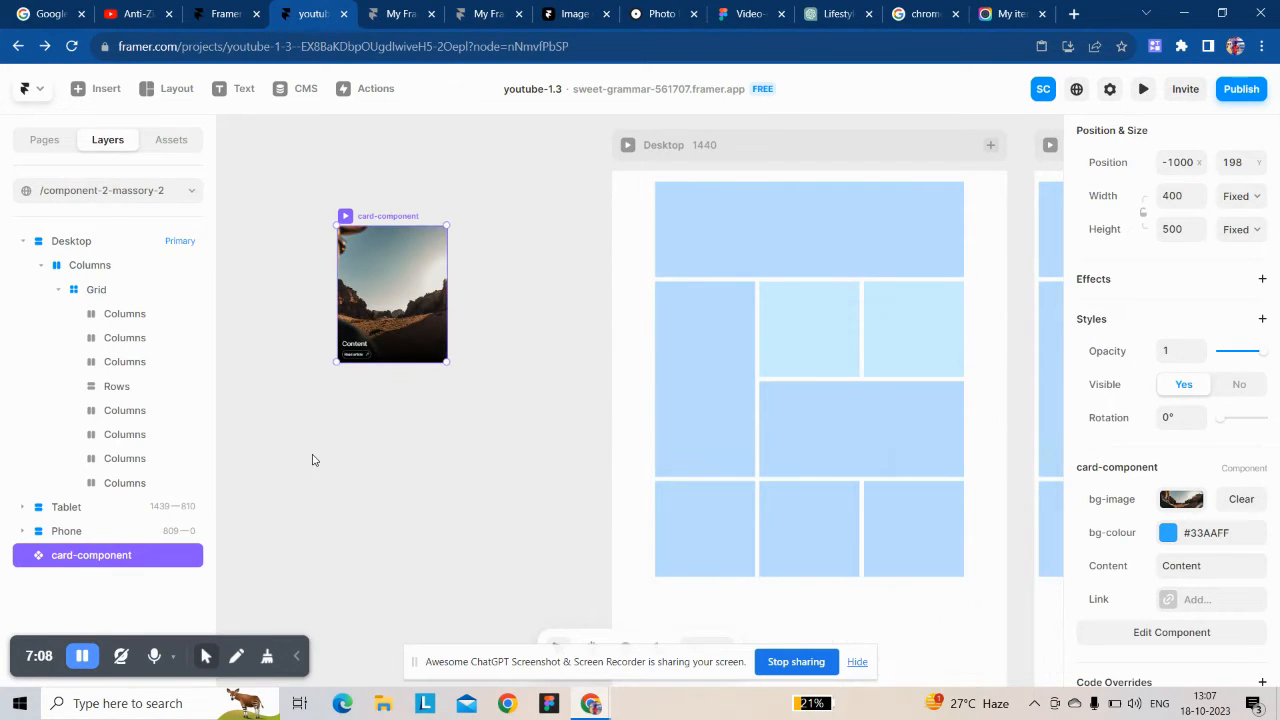
Step: Replace the card-component's Content text with "Embrace a Healthier You: Wellness Tips for a Balanced Lifestyle"
scroll(1140, 654, down, 1)
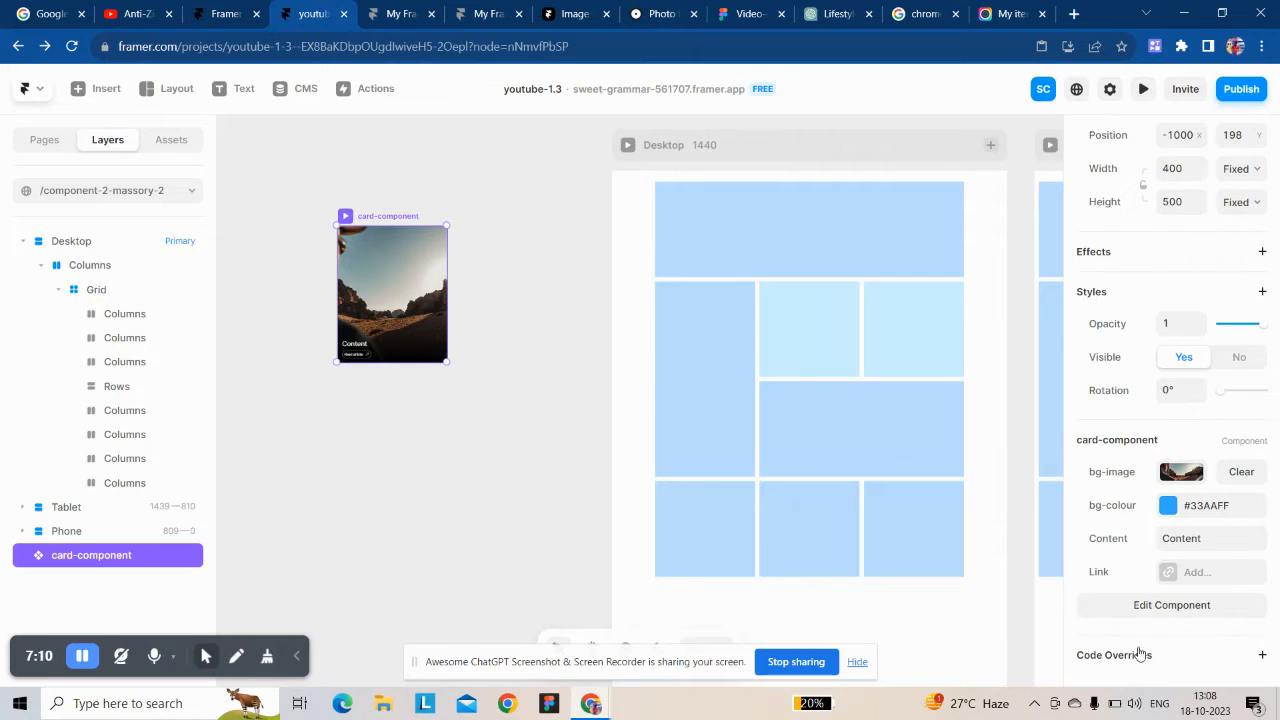
click(1178, 537)
key(ctrl+v)
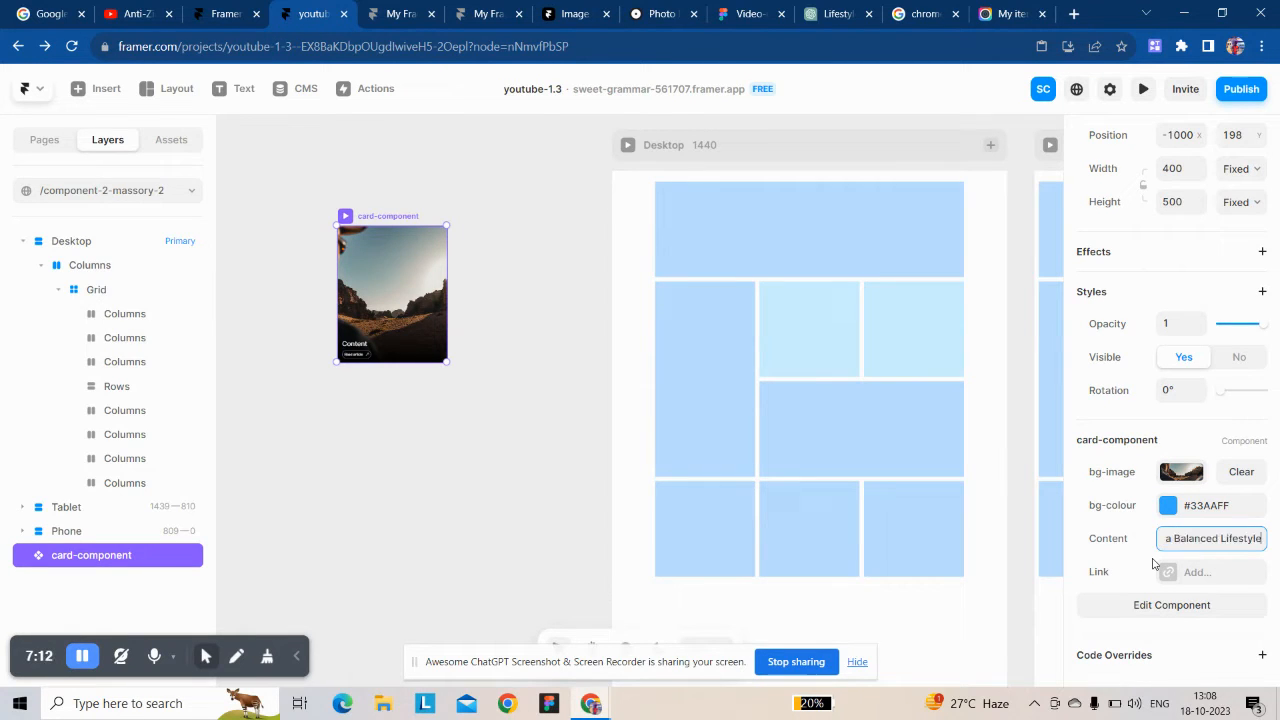
key(Return)
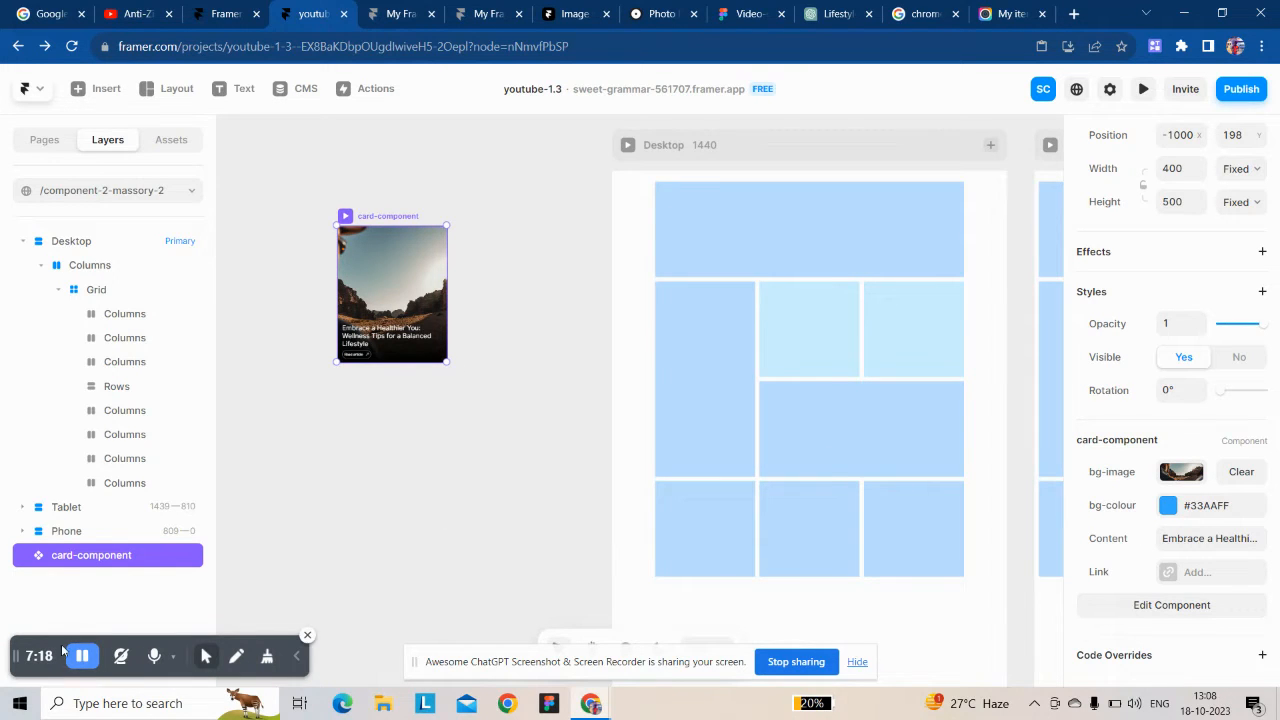
Step: Set the card-component's bg-colour to the deep blue #210AF0
scroll(72, 656, up, 1)
scroll(400, 350, up, 3)
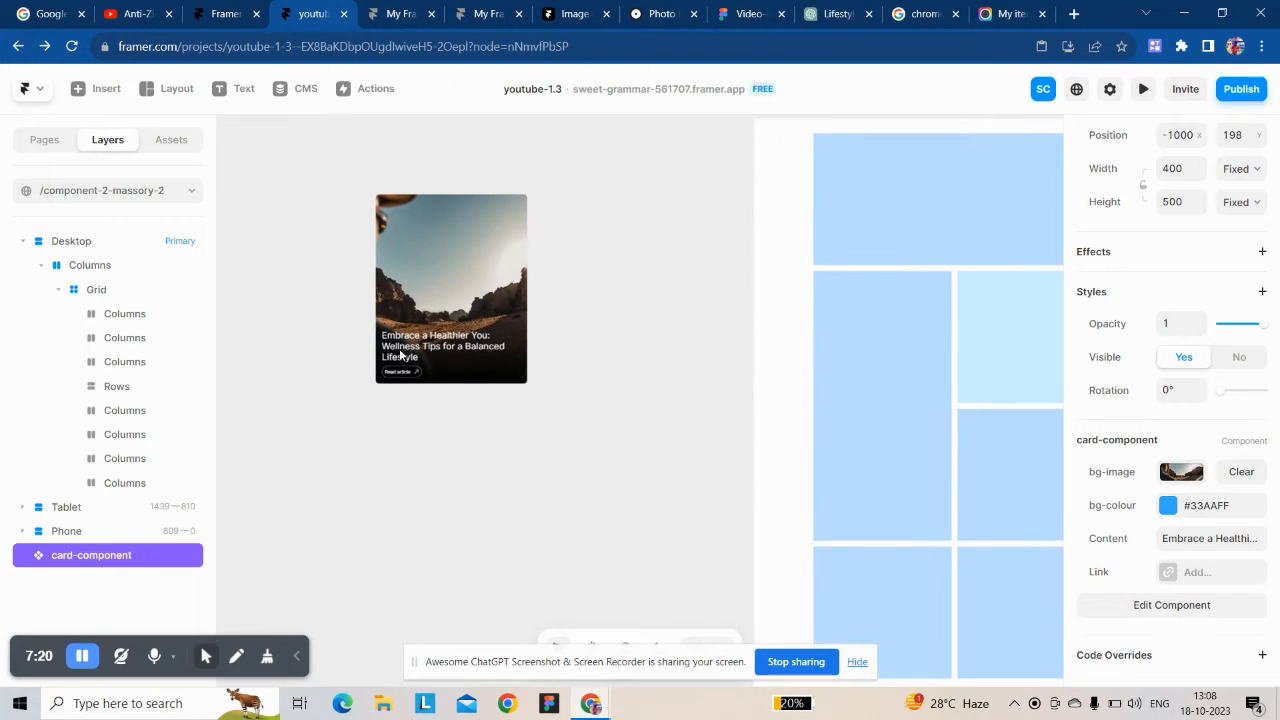
click(1168, 505)
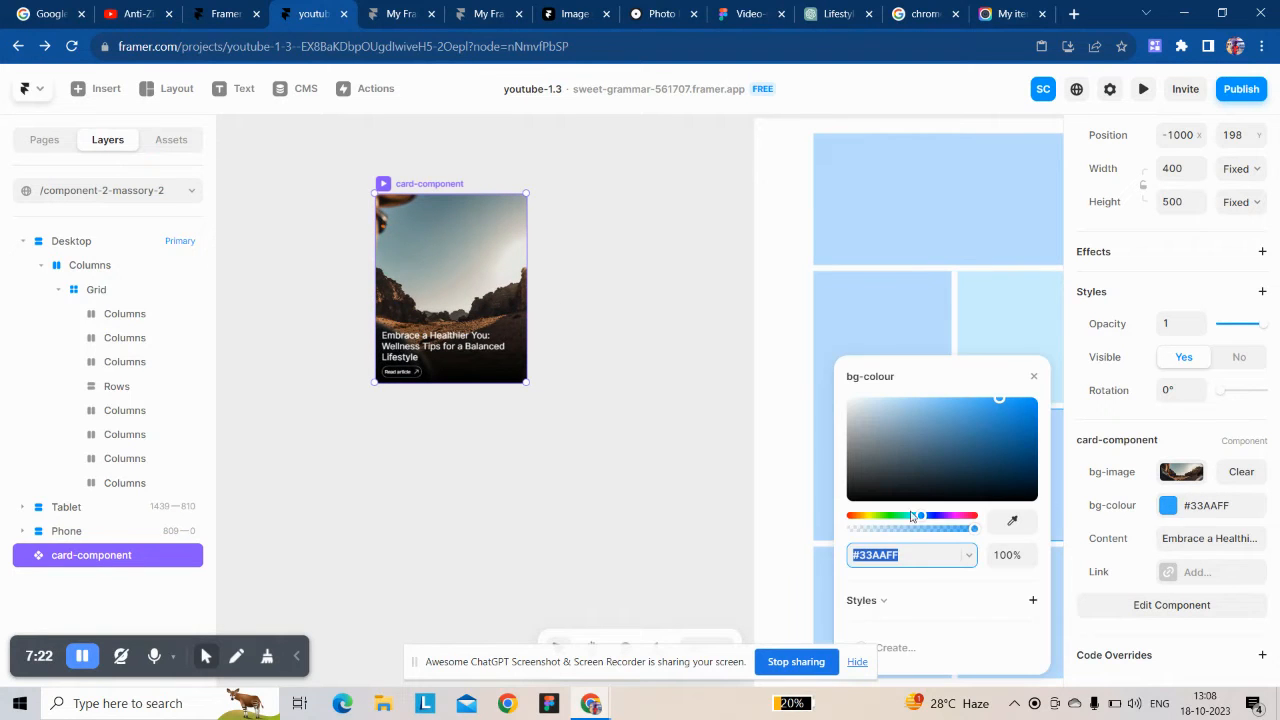
click(937, 516)
drag(999, 399, 1030, 405)
click(577, 417)
click(537, 443)
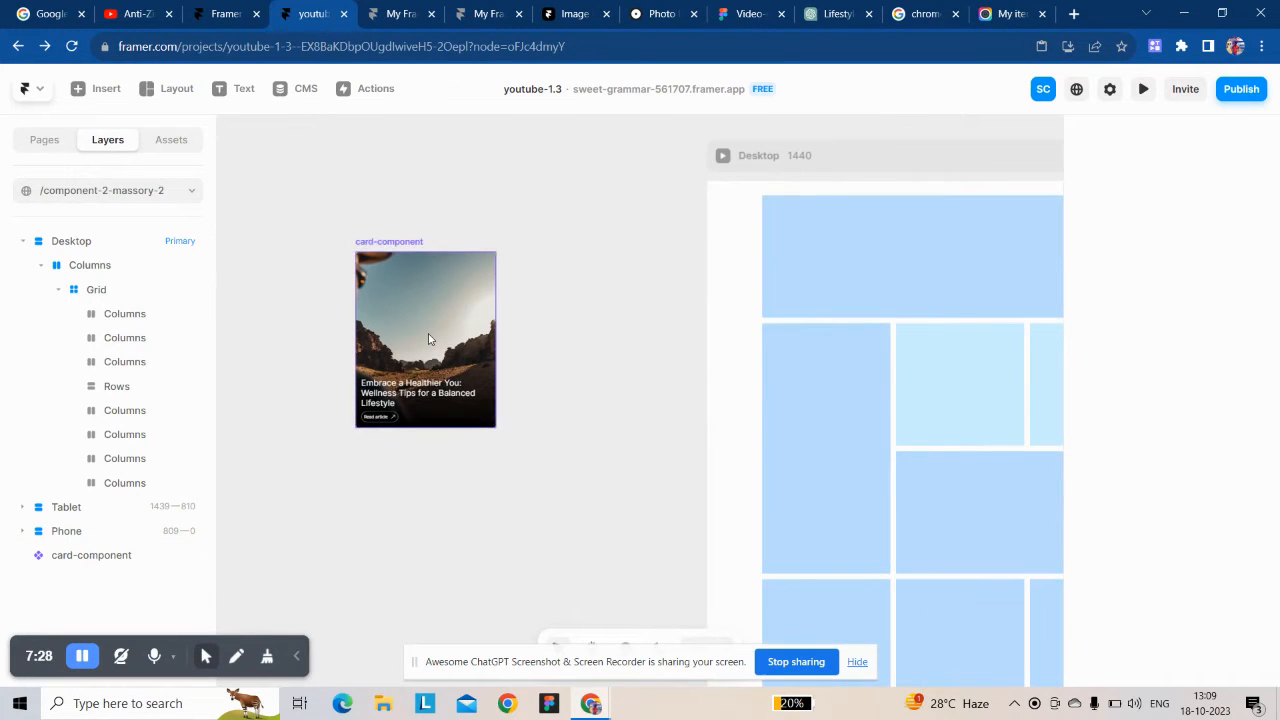
Step: Move the card-component from the empty canvas into the full-width three-column cell of the Desktop grid's first row
click(428, 333)
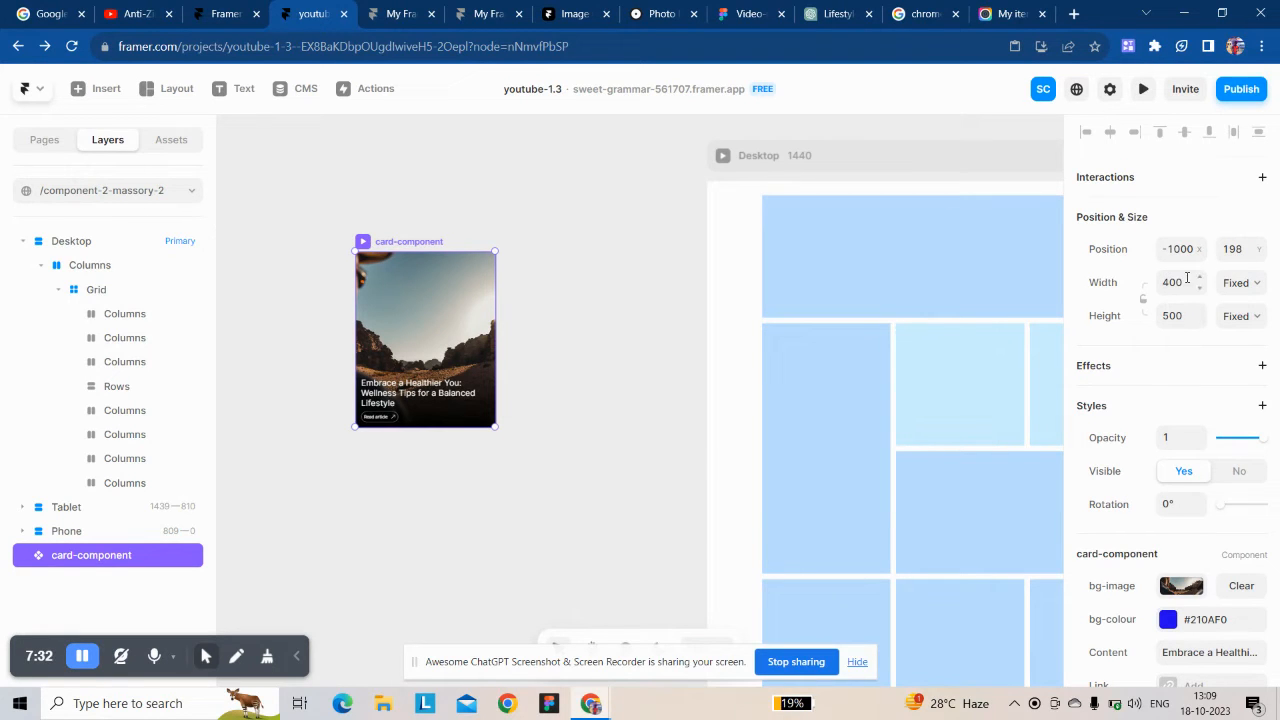
drag(410, 322, 440, 398)
scroll(541, 375, right, 1)
drag(538, 374, 758, 251)
click(713, 265)
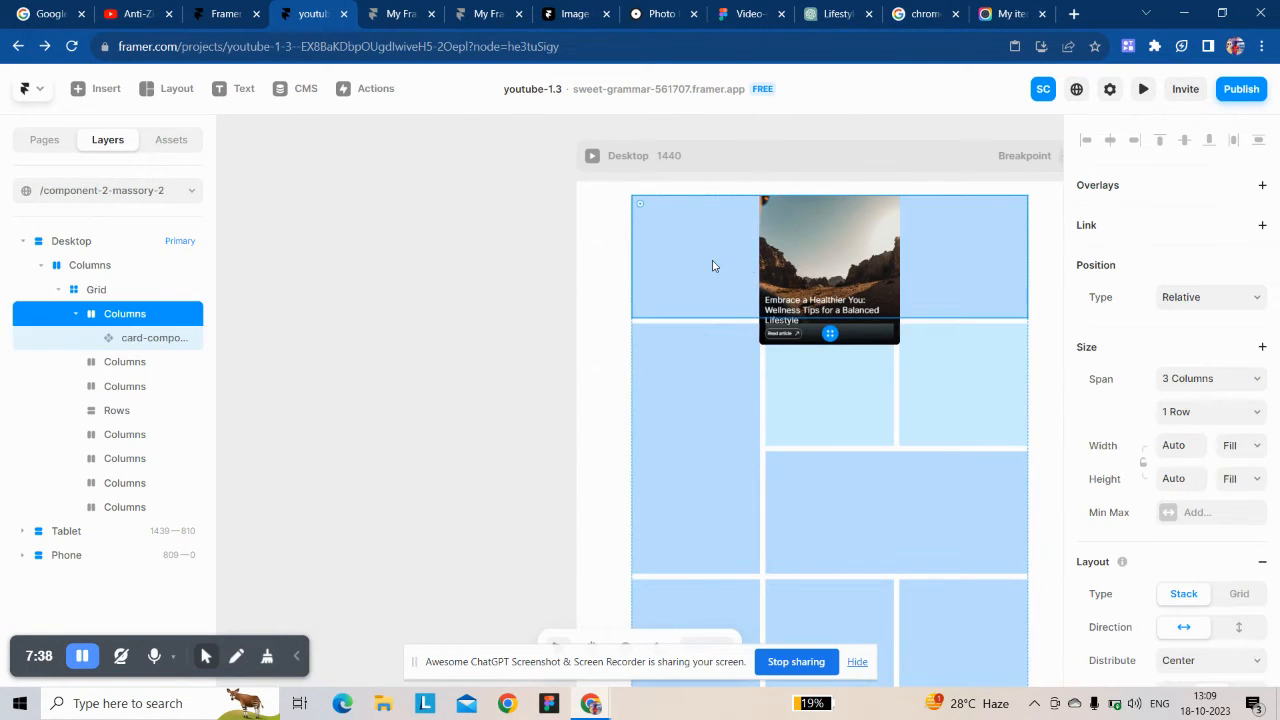
Step: Set both the width and height of the card in the full-width cell to Fill
click(790, 255)
click(1234, 336)
click(1227, 374)
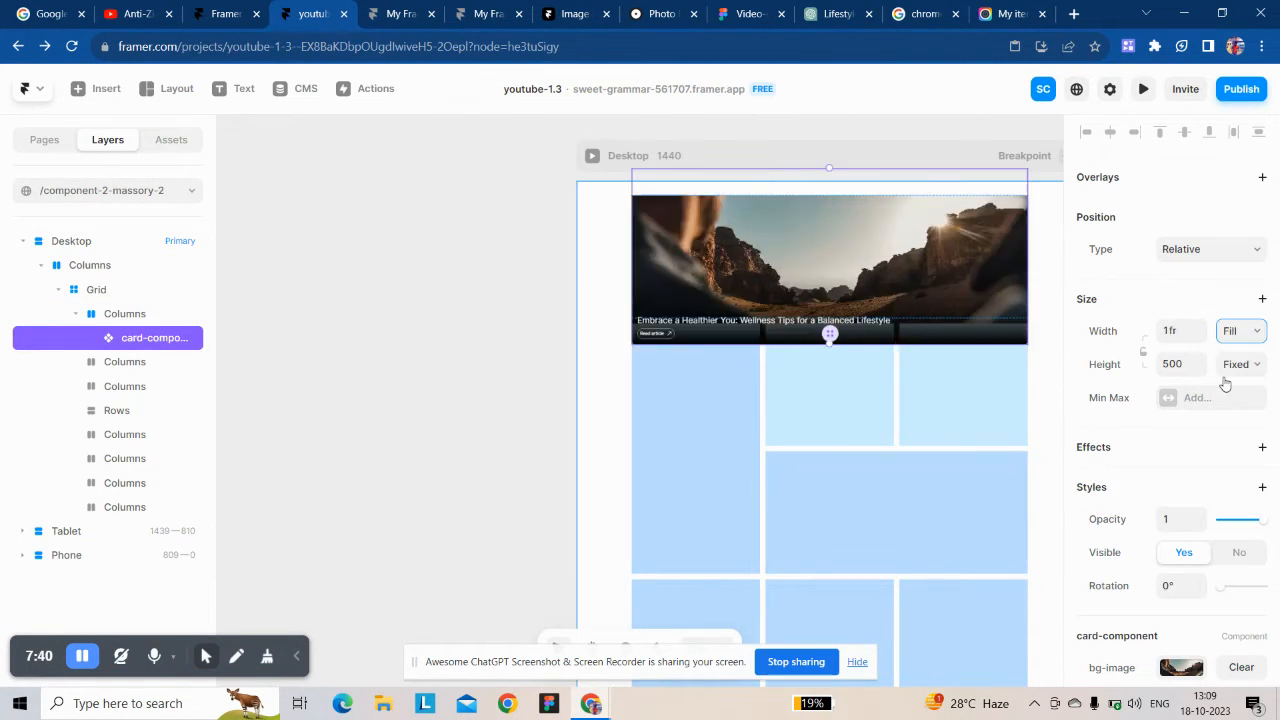
click(1224, 368)
click(1225, 406)
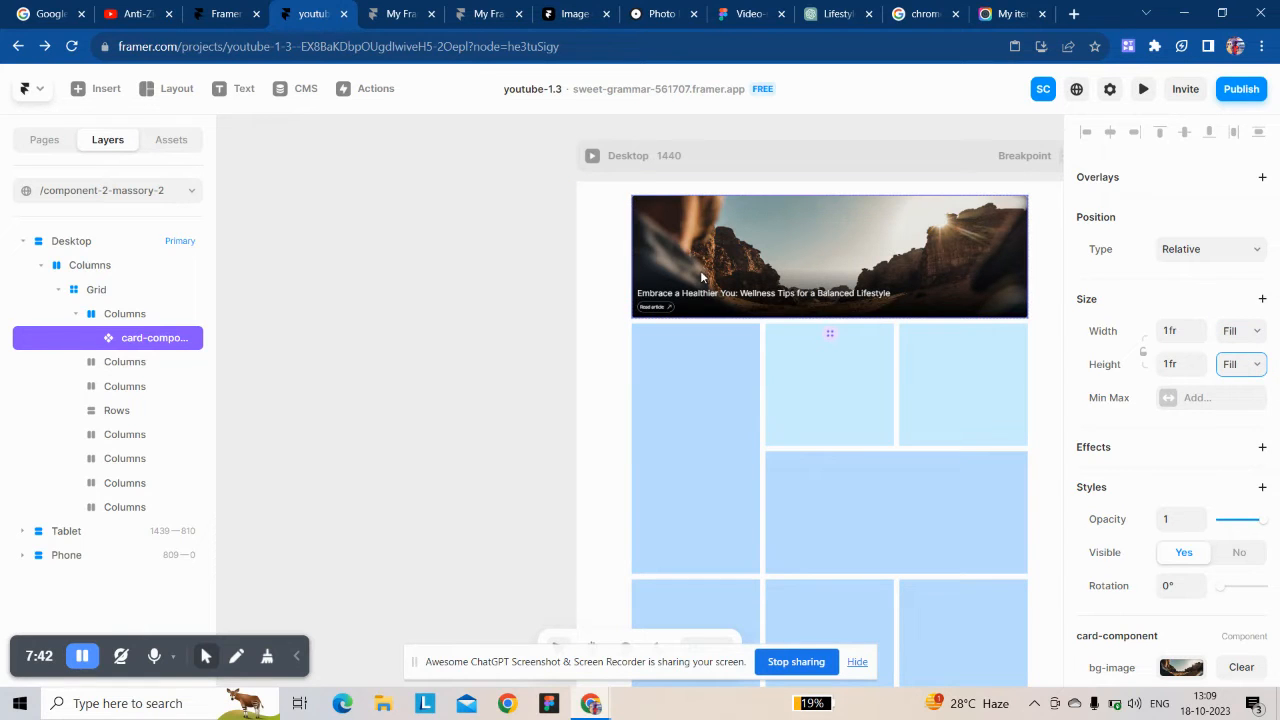
Step: Preview the Desktop page to check the full-width card's hover effect, and return to the canvas
click(546, 239)
click(786, 155)
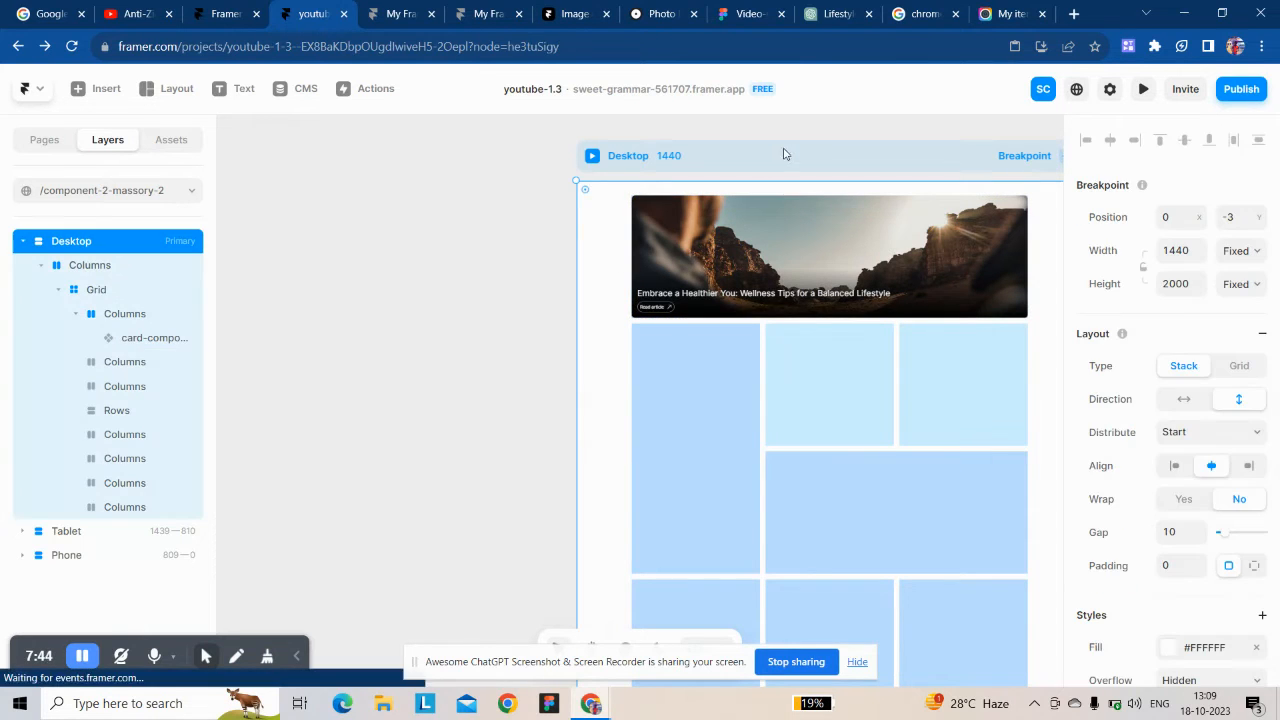
click(1144, 92)
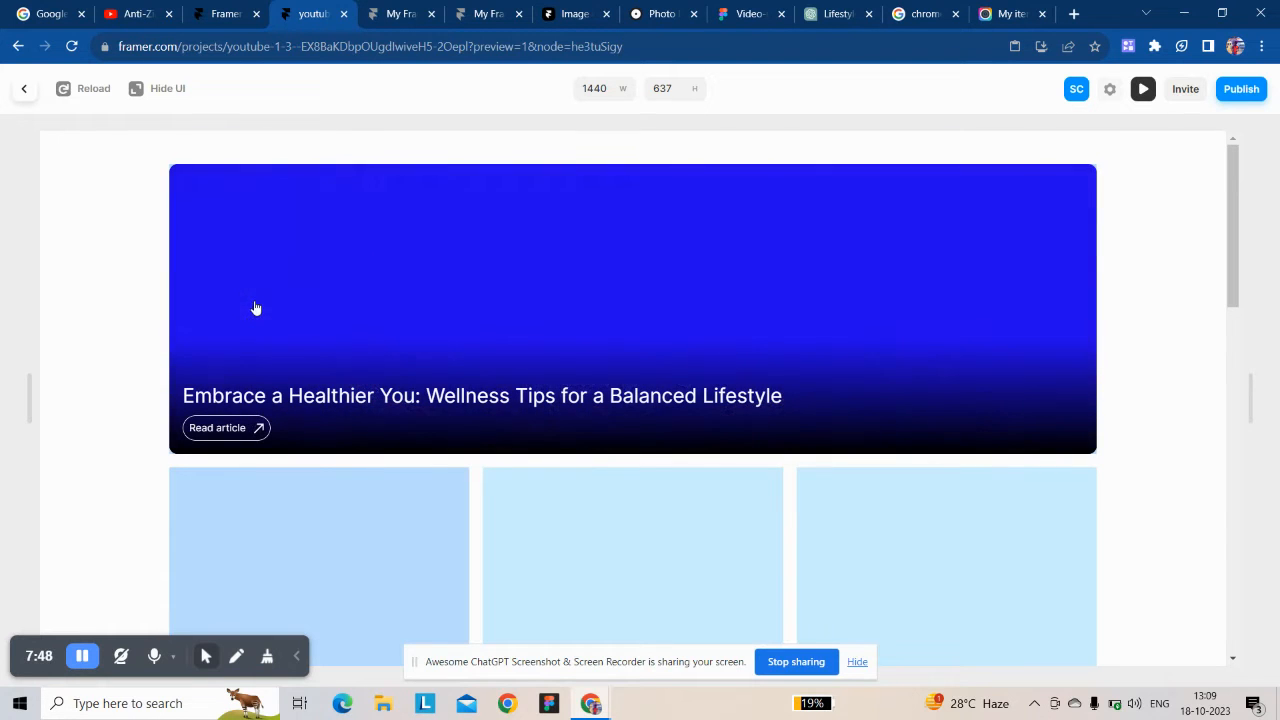
click(26, 89)
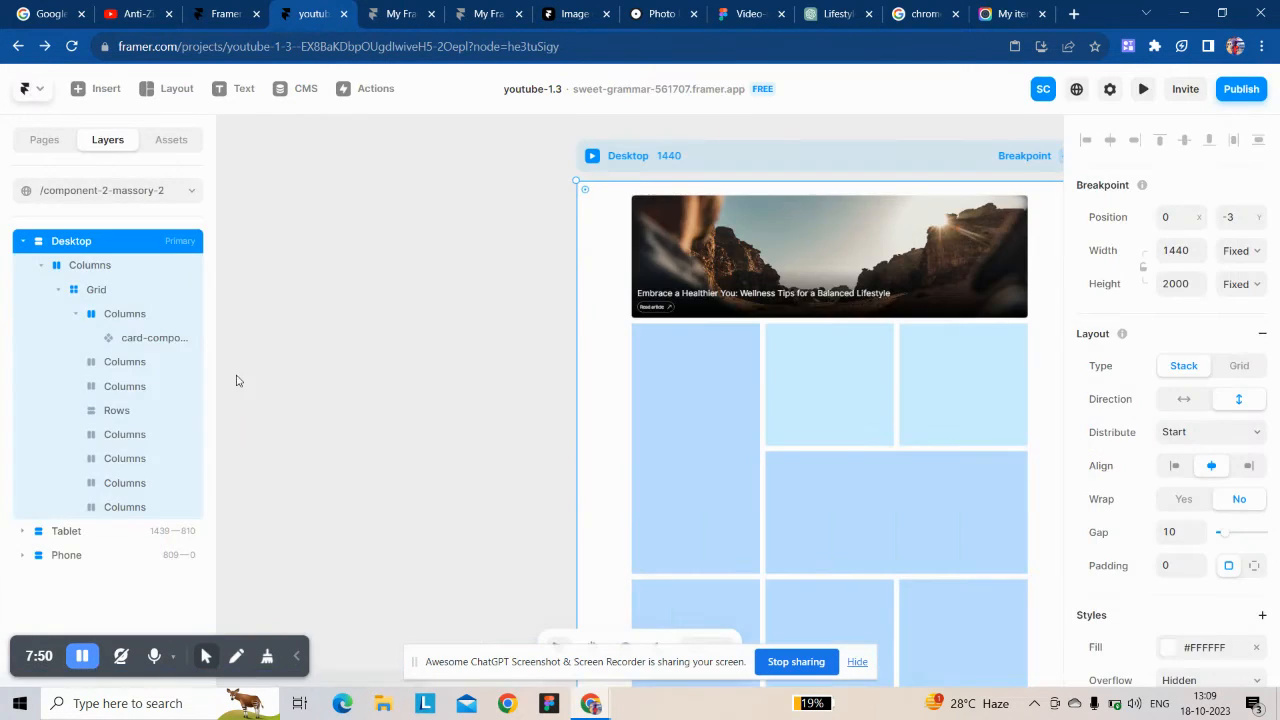
scroll(405, 374, right, 2)
scroll(405, 374, down, 2)
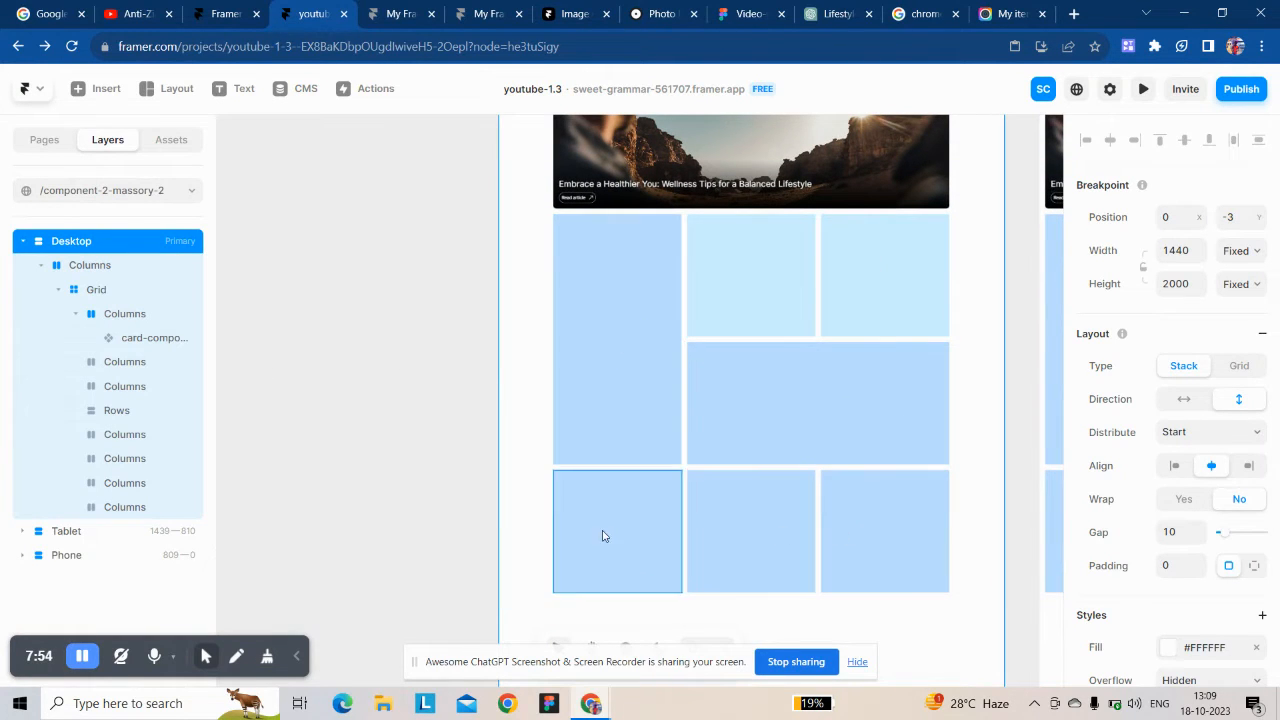
scroll(391, 569, right, 1)
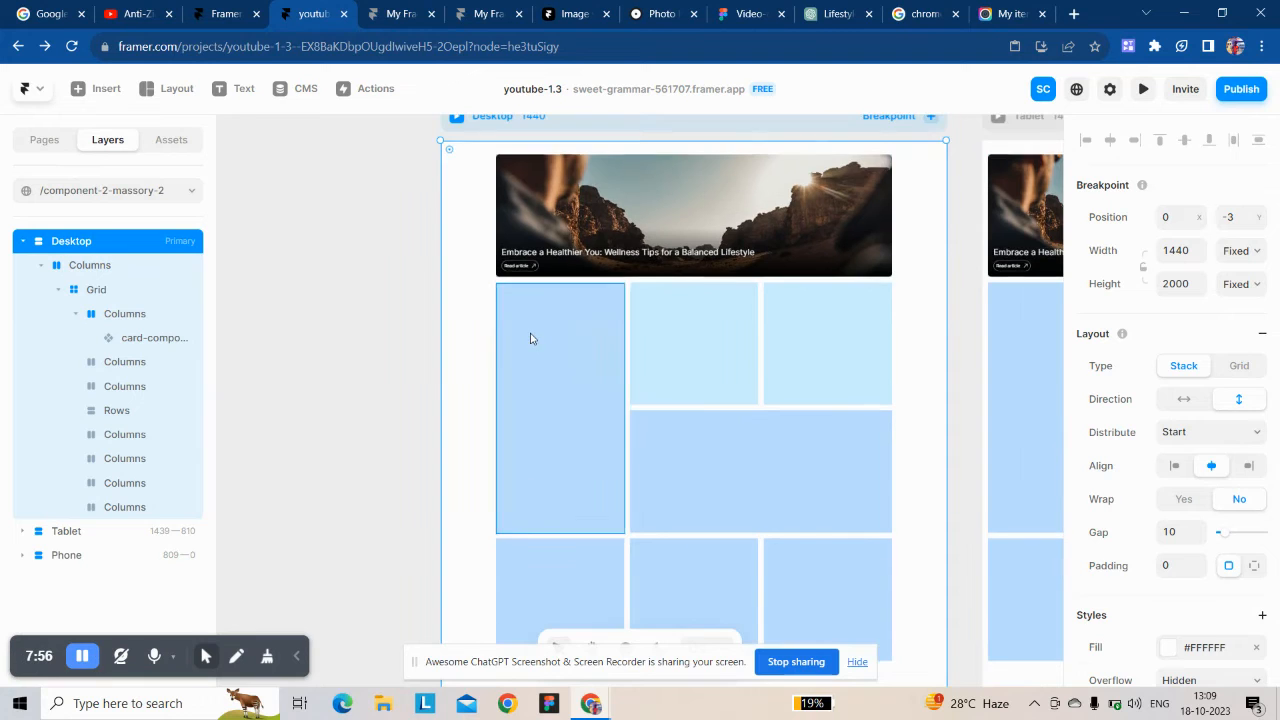
scroll(528, 337, down, 1)
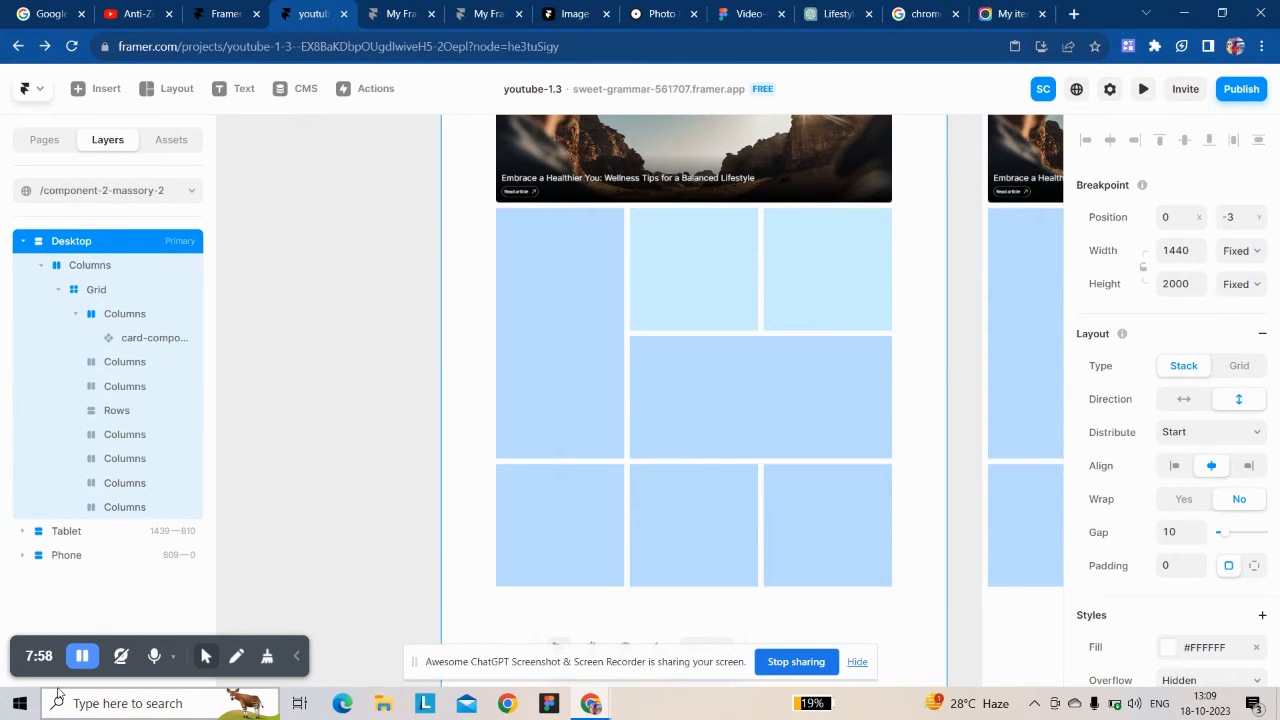
click(80, 662)
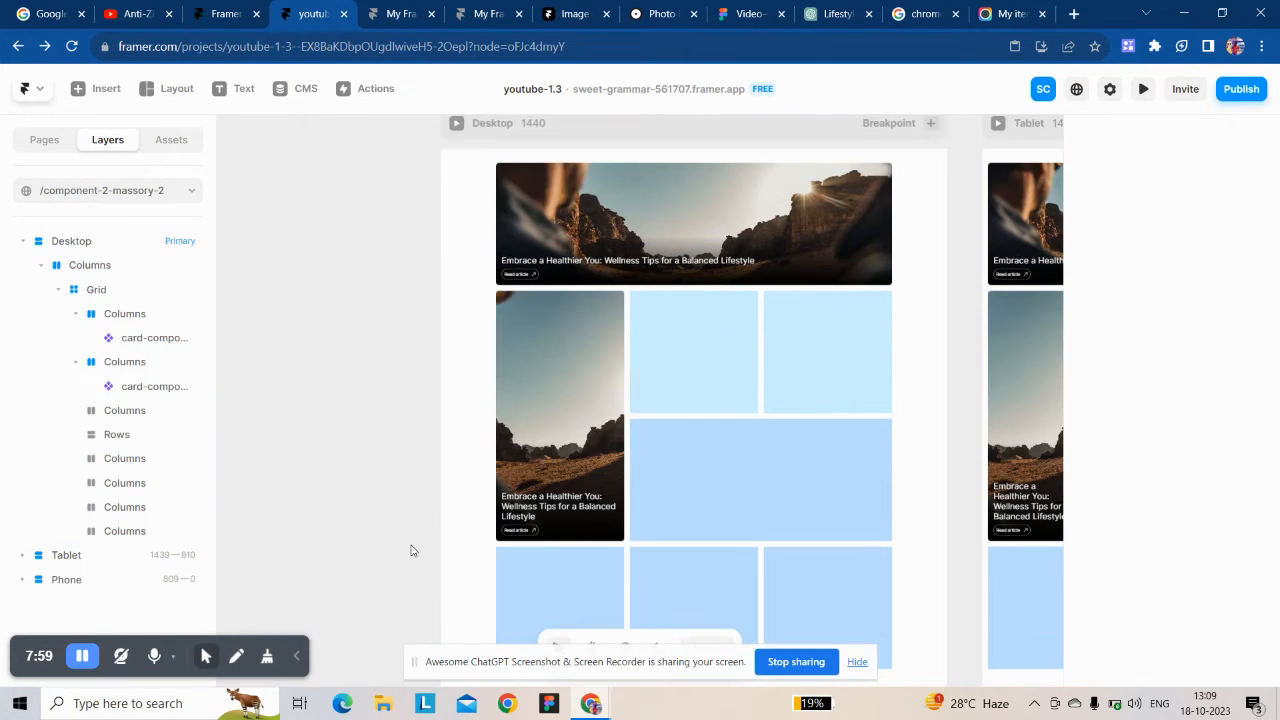
Step: Duplicate the card in the tall first-column cell and move the copy into the square cell beside it
click(558, 403)
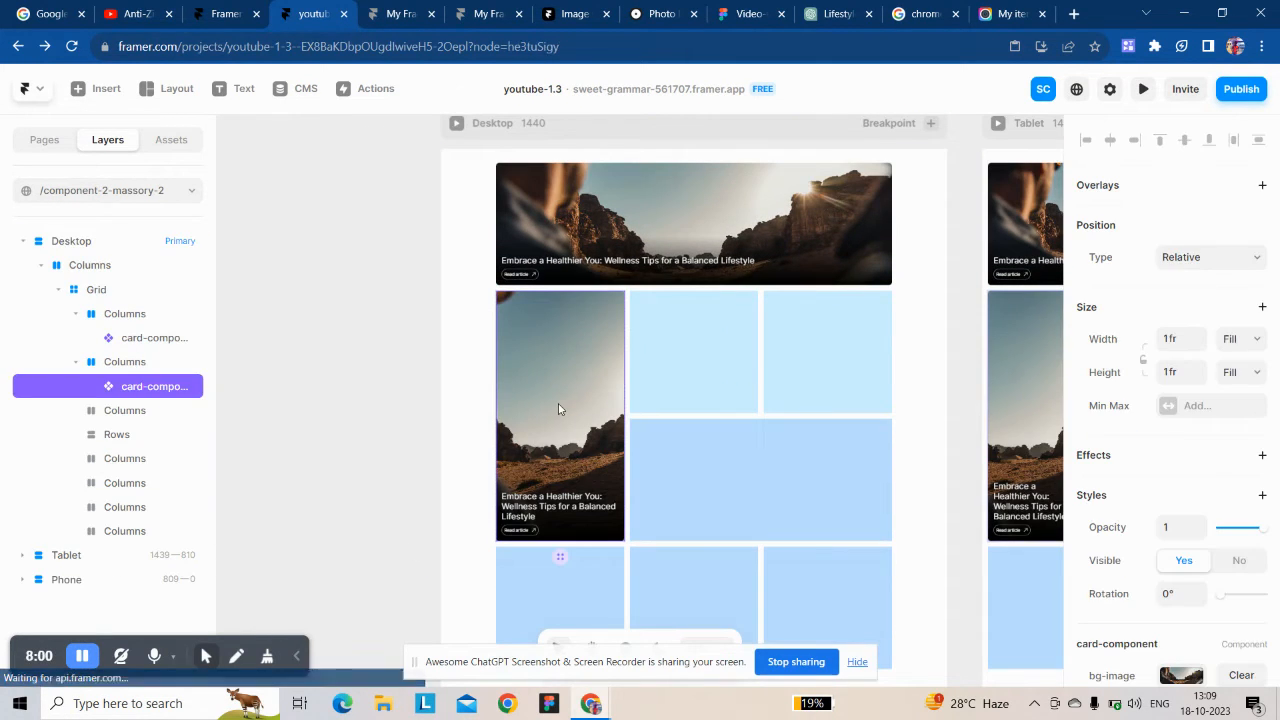
key(ctrl+d)
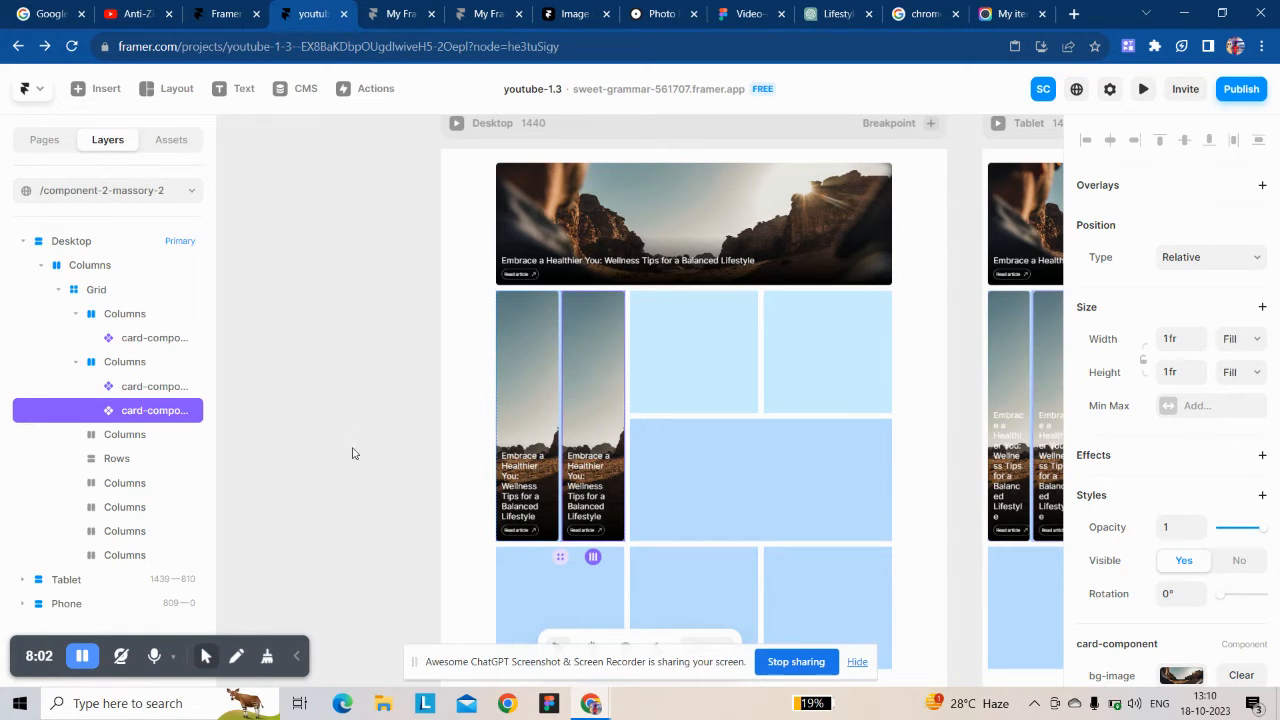
mouse_move(130, 430)
mouse_down()
mouse_move(130, 445)
mouse_move(128, 420)
mouse_up()
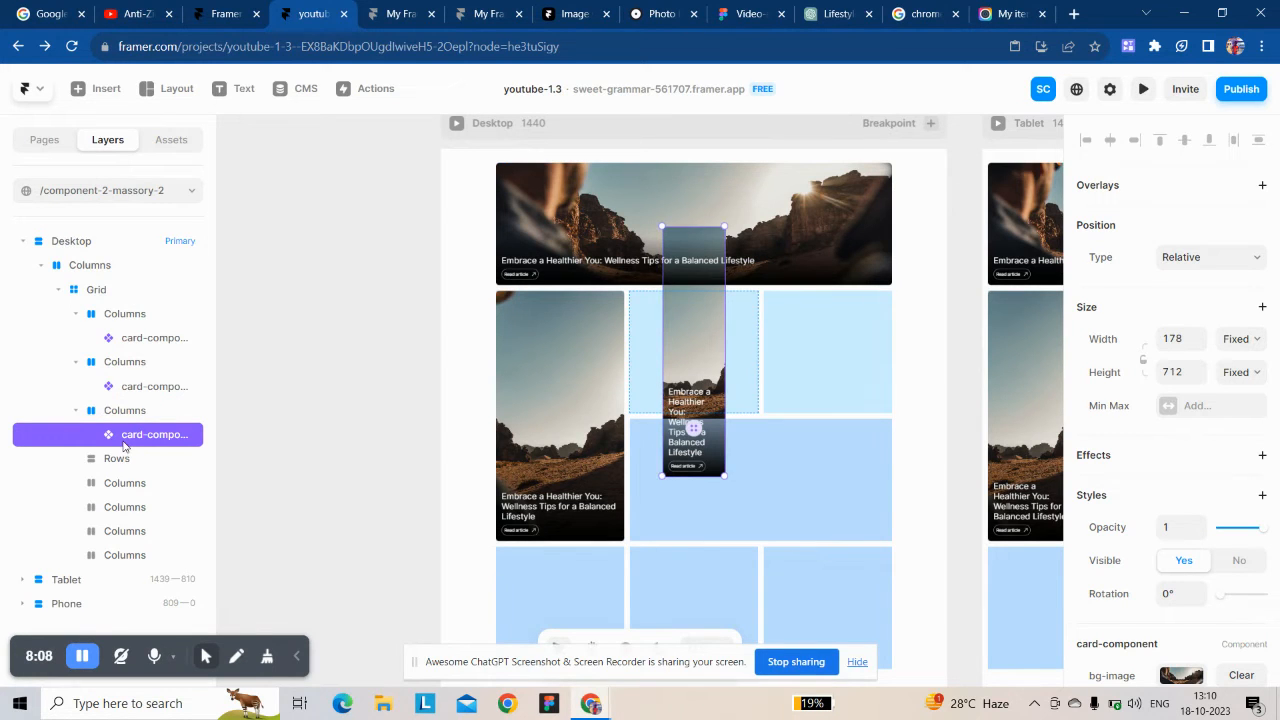
Step: Set the width and height of the copied card in the square cell to Fill
click(1248, 340)
click(1240, 384)
click(1240, 372)
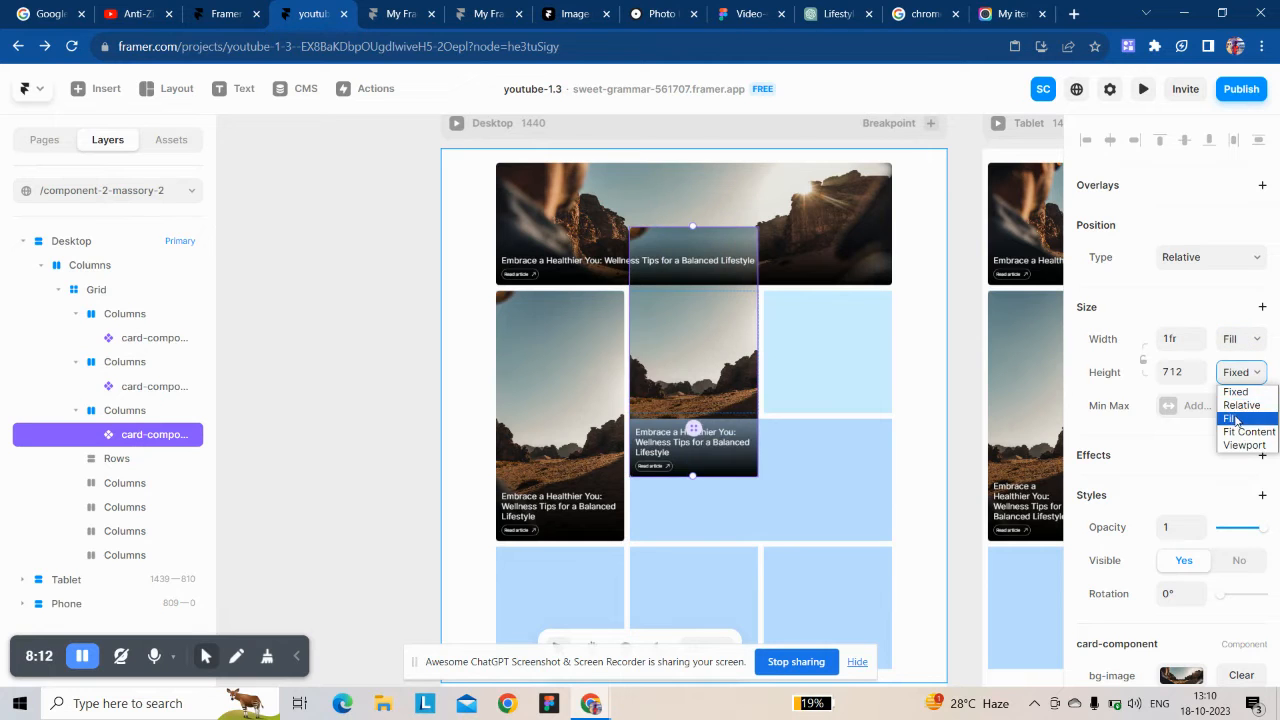
click(1237, 419)
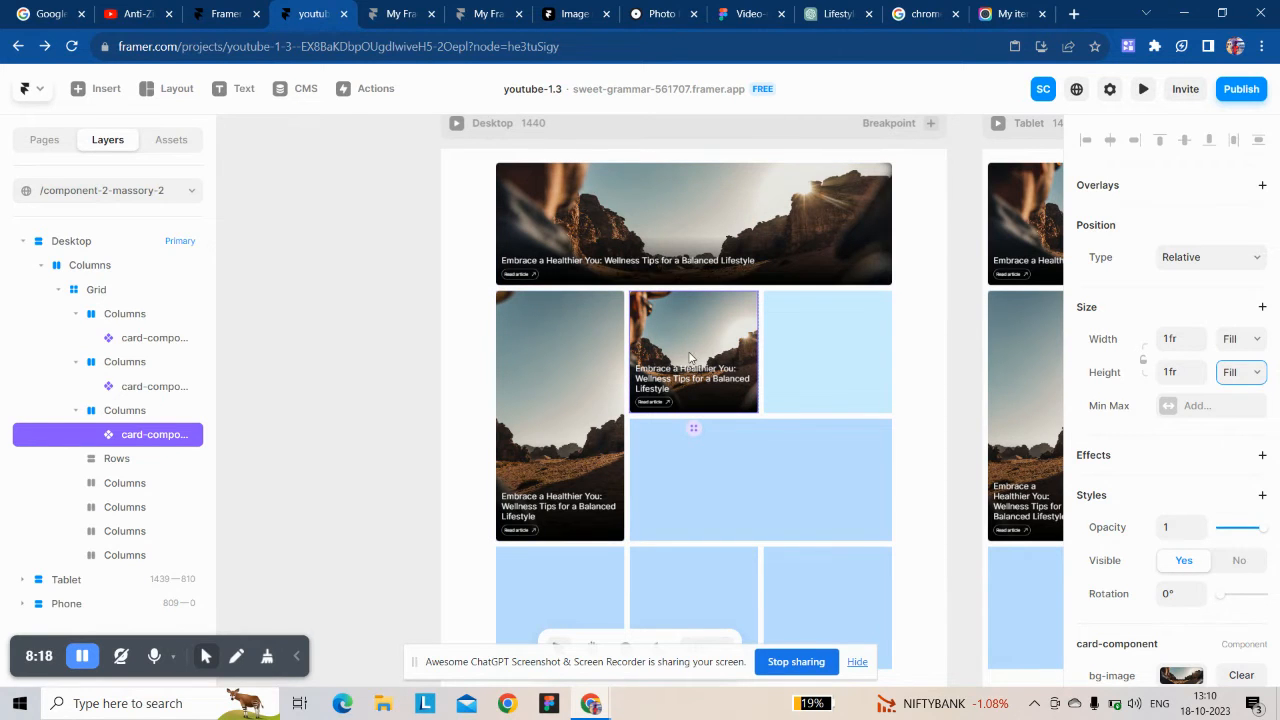
Step: Duplicate the square cell's card twice, moving one copy into the Rows cell and the other into the wide two-column cell
scroll(1171, 636, down, 3)
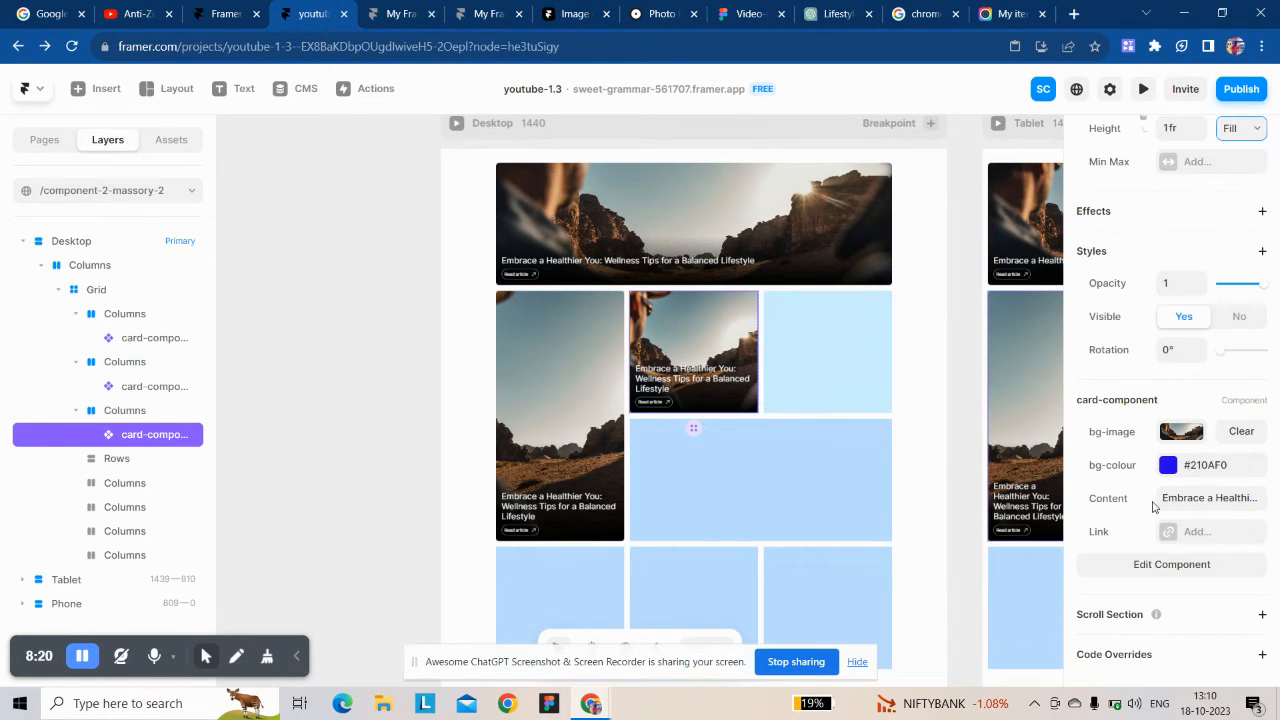
scroll(498, 334, right, 2)
scroll(513, 345, left, 2)
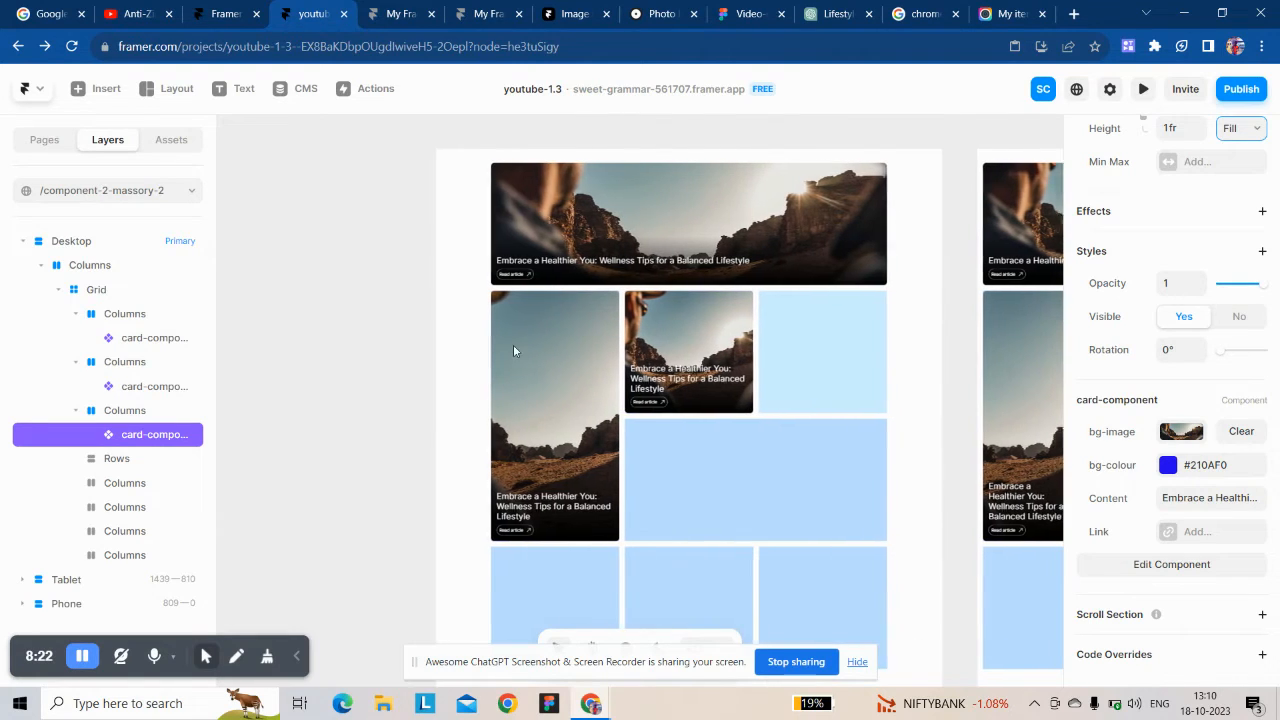
scroll(513, 344, left, 1)
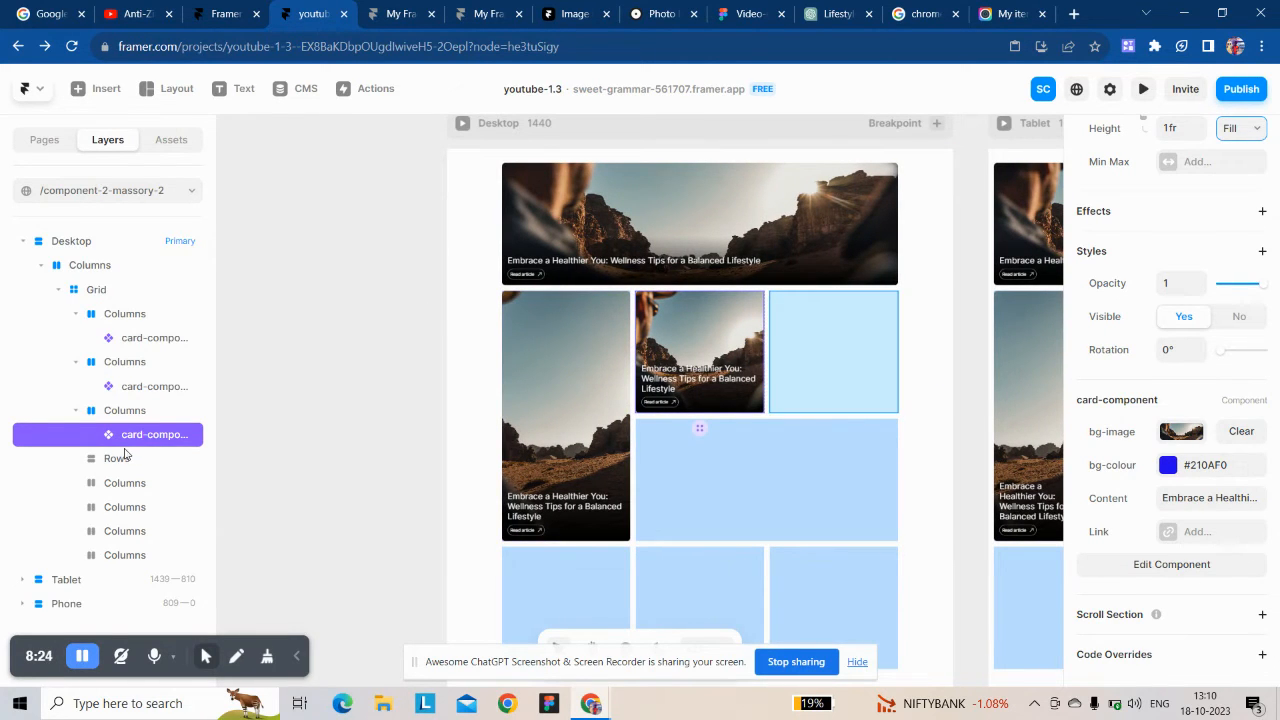
key(ctrl+d)
key(ctrl+d)
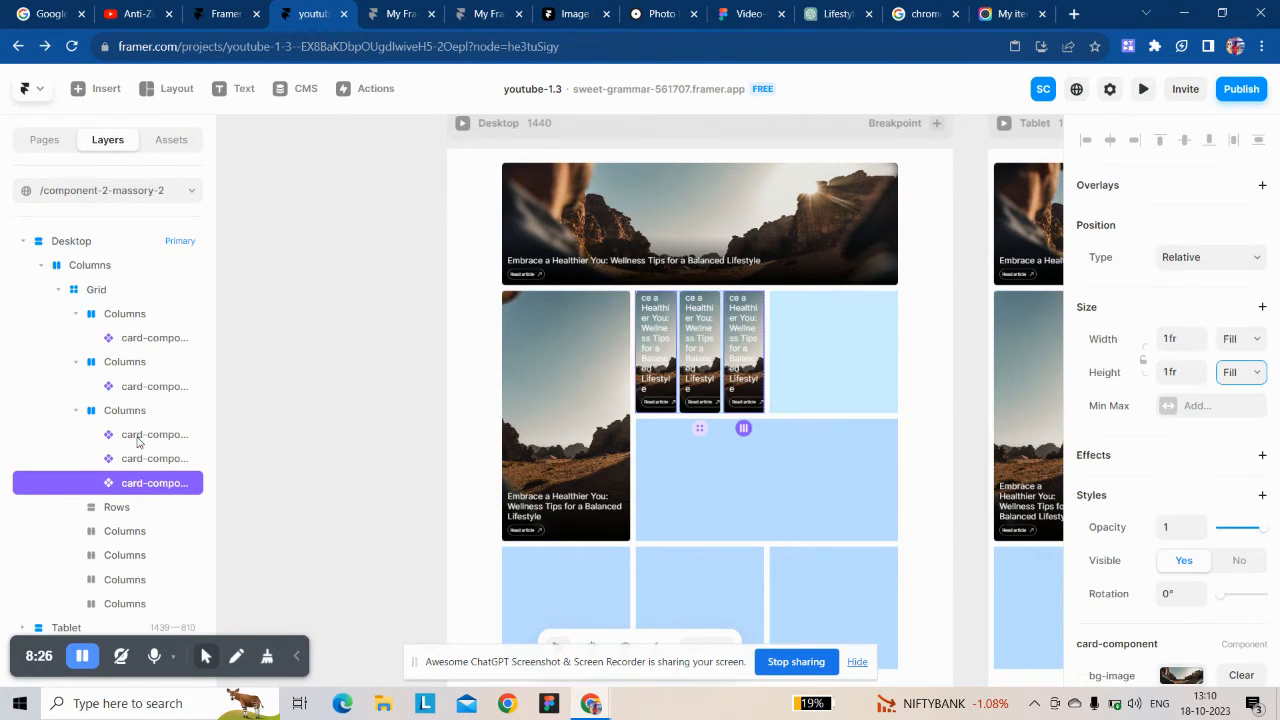
drag(135, 485, 143, 506)
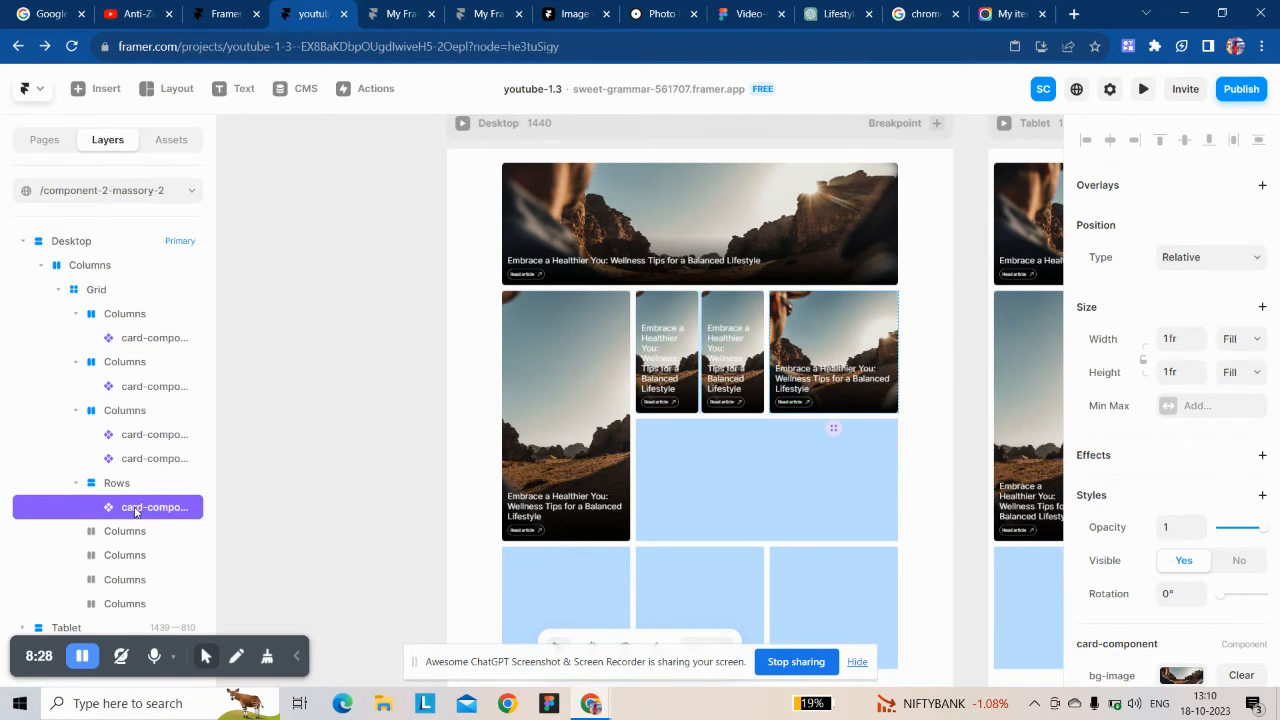
click(141, 460)
drag(141, 460, 147, 537)
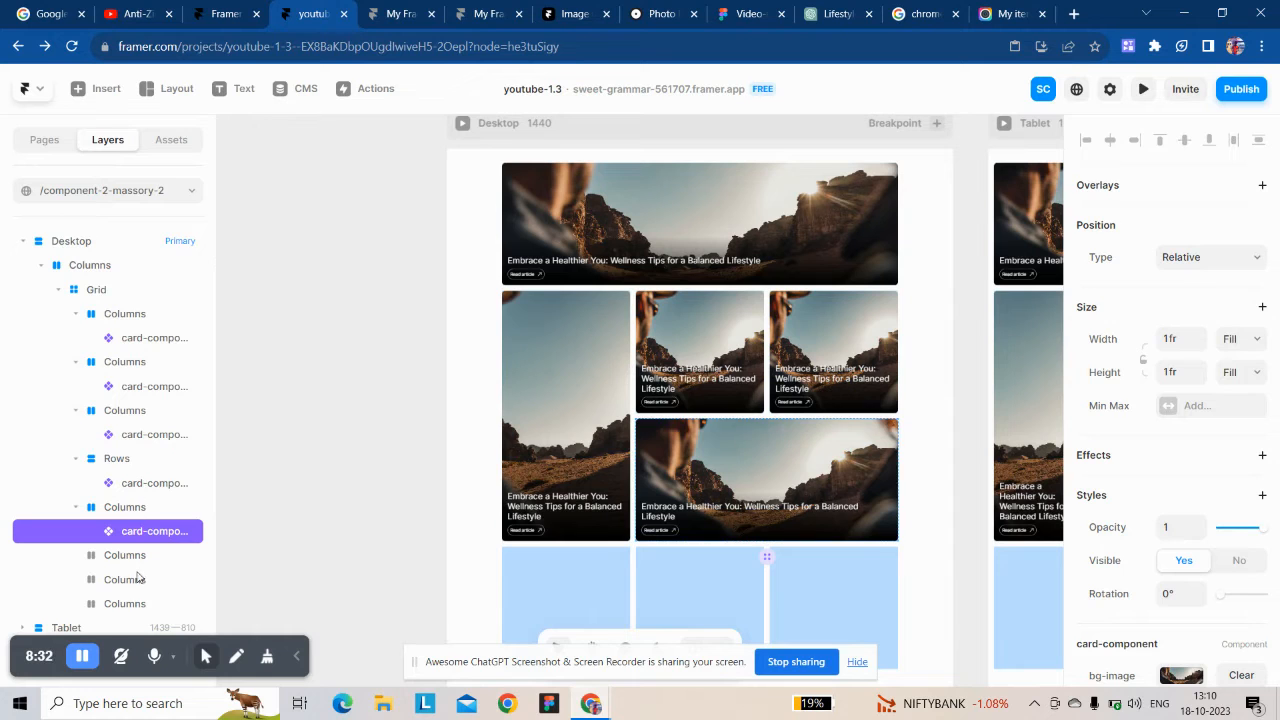
Step: Duplicate the wide two-column cell's card twice and move the copies into the first two cells of the last row
key(ctrl+d)
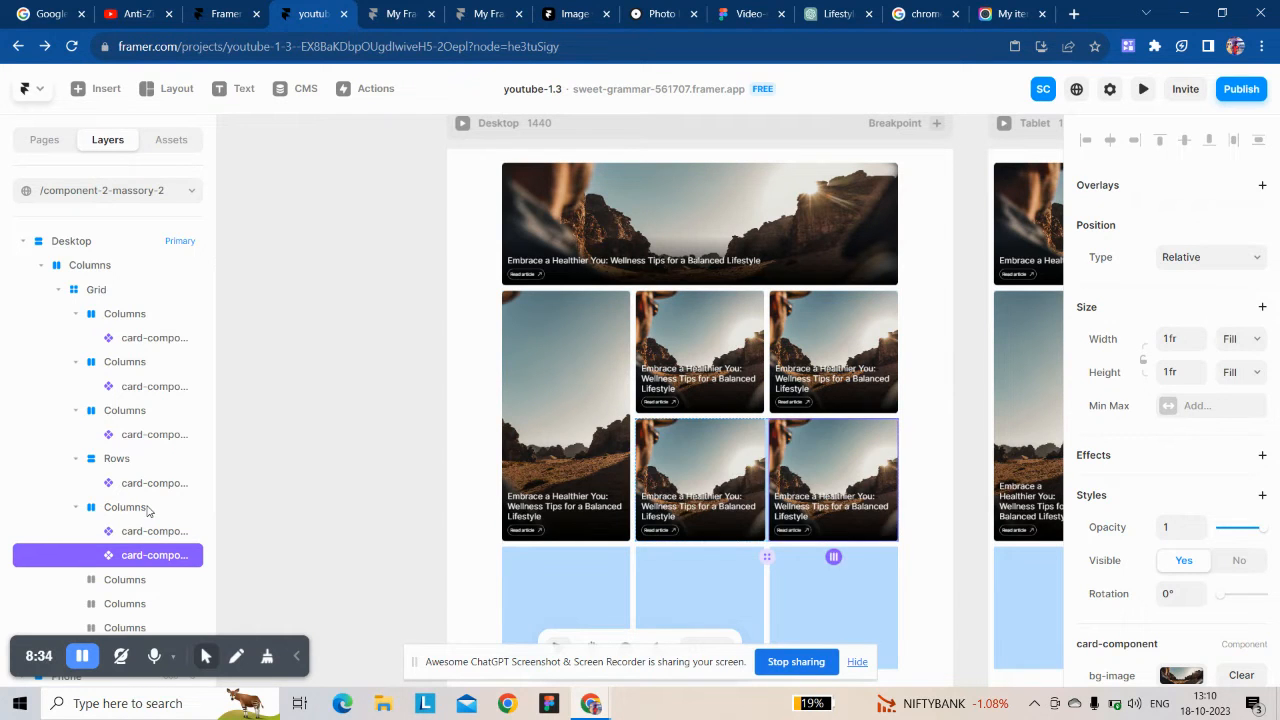
key(ctrl+d)
scroll(137, 514, down, 1)
drag(120, 551, 125, 572)
drag(137, 517, 142, 590)
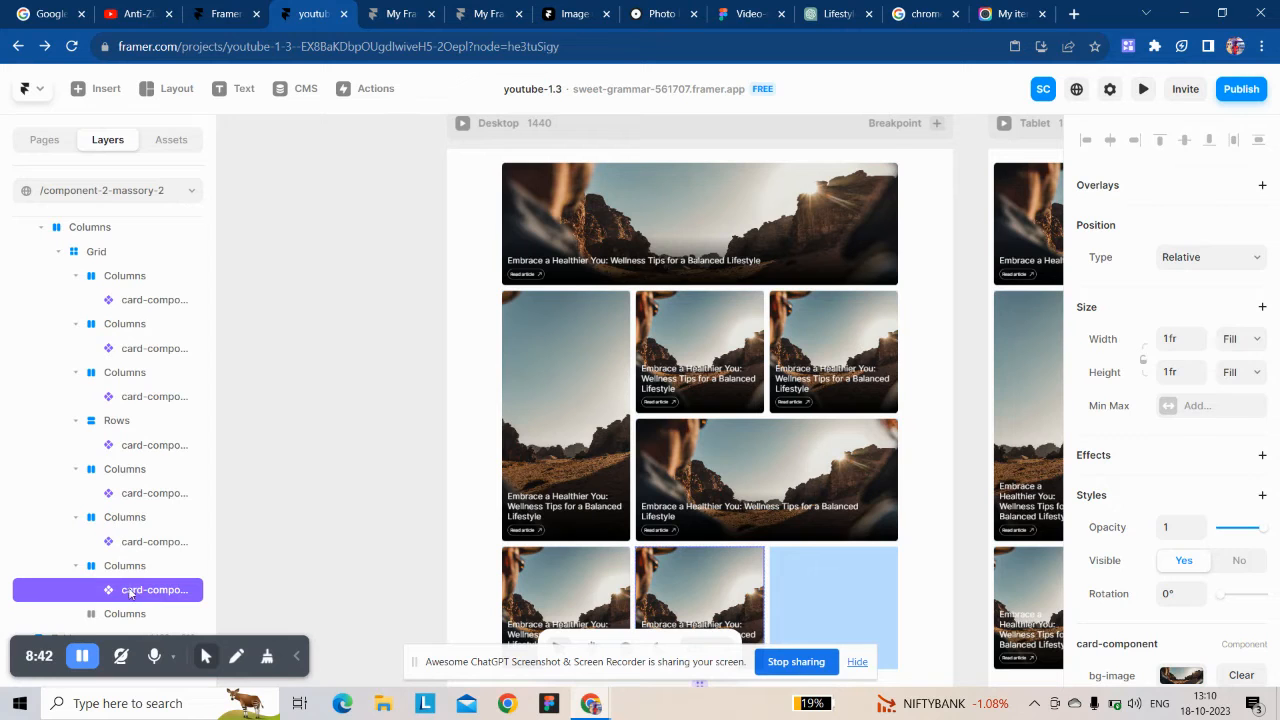
Step: Duplicate the card in the last row's middle cell and move the copy into the empty last cell of the grid
key(ctrl+d)
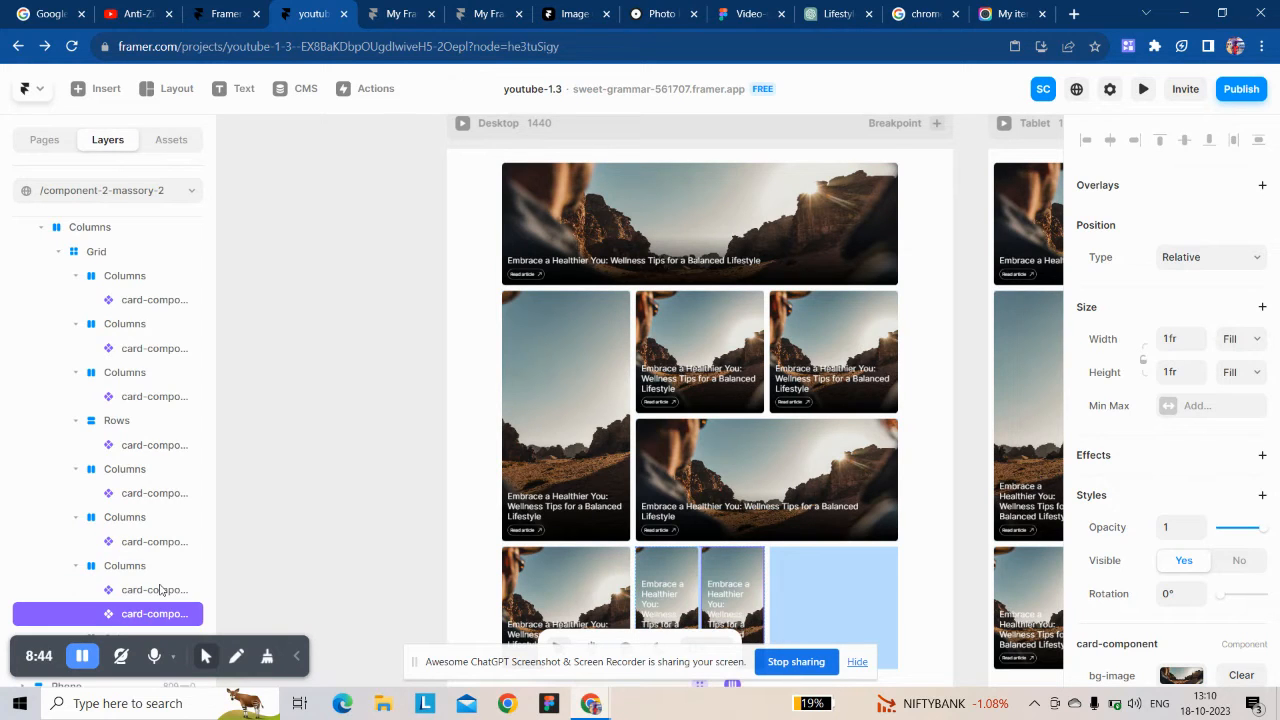
drag(119, 591, 128, 612)
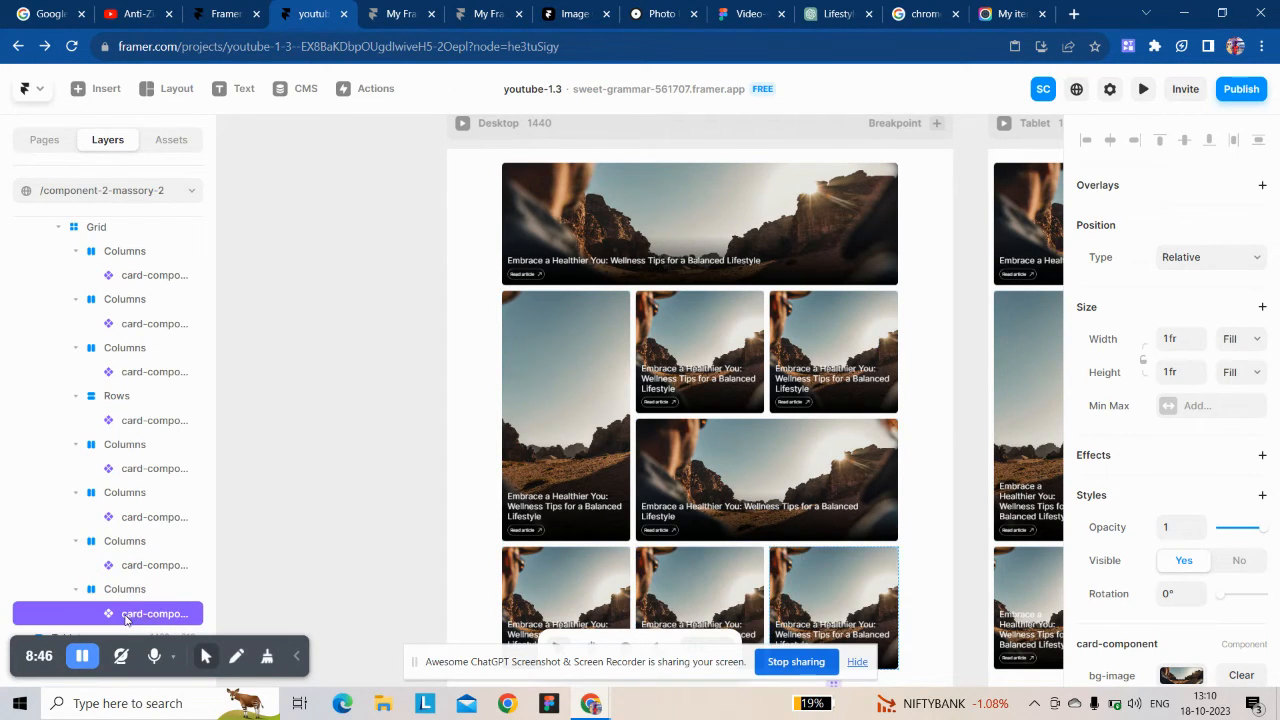
scroll(582, 503, down, 1)
scroll(583, 501, down, 1)
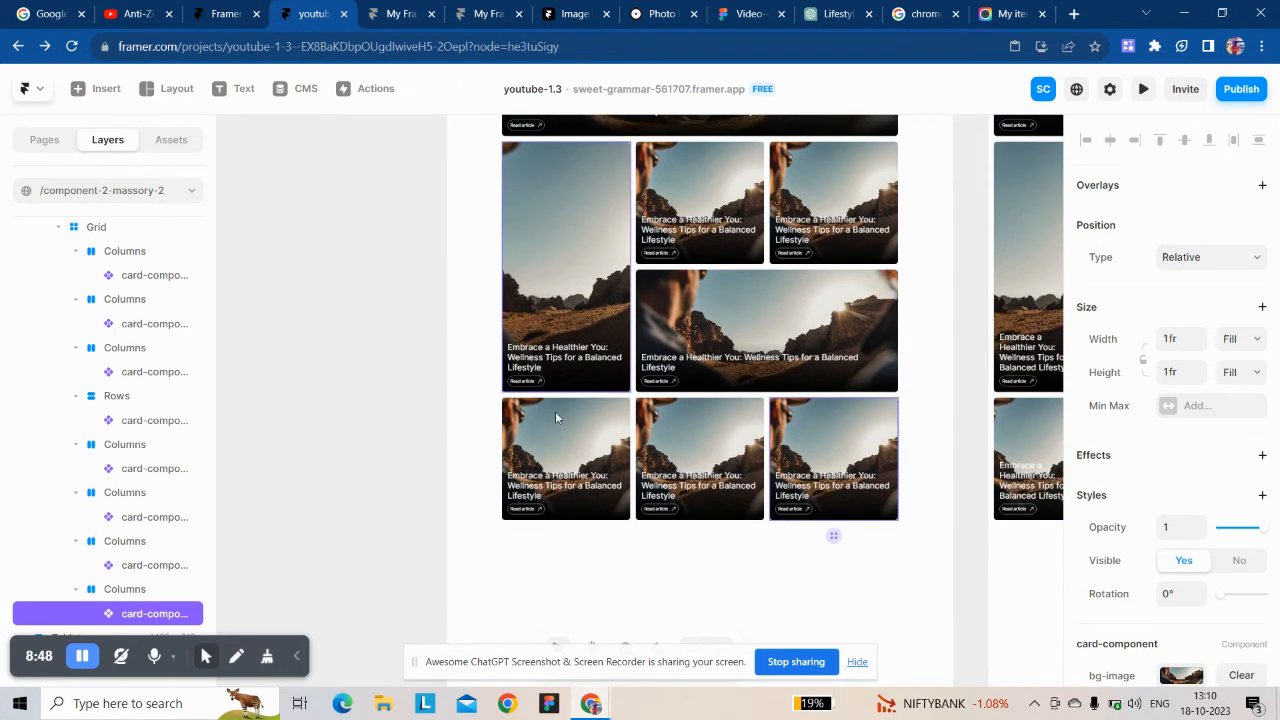
scroll(528, 391, up, 1)
scroll(1220, 547, down, 2)
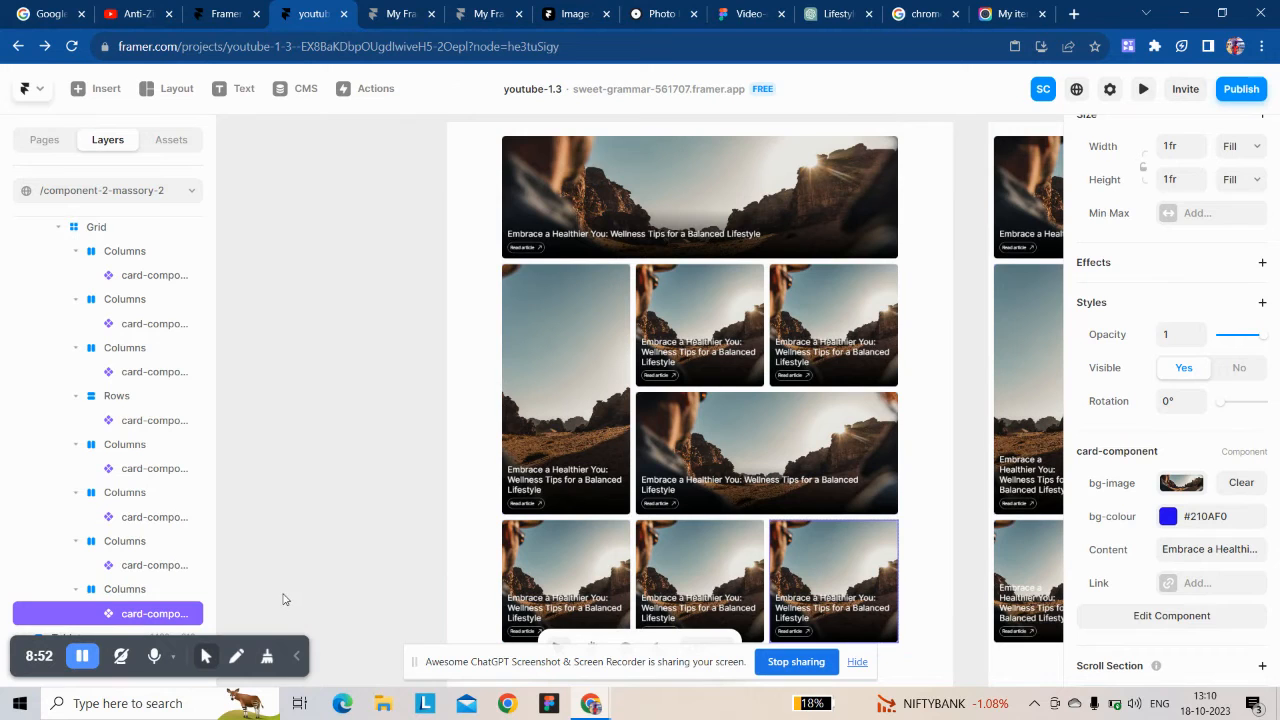
click(83, 657)
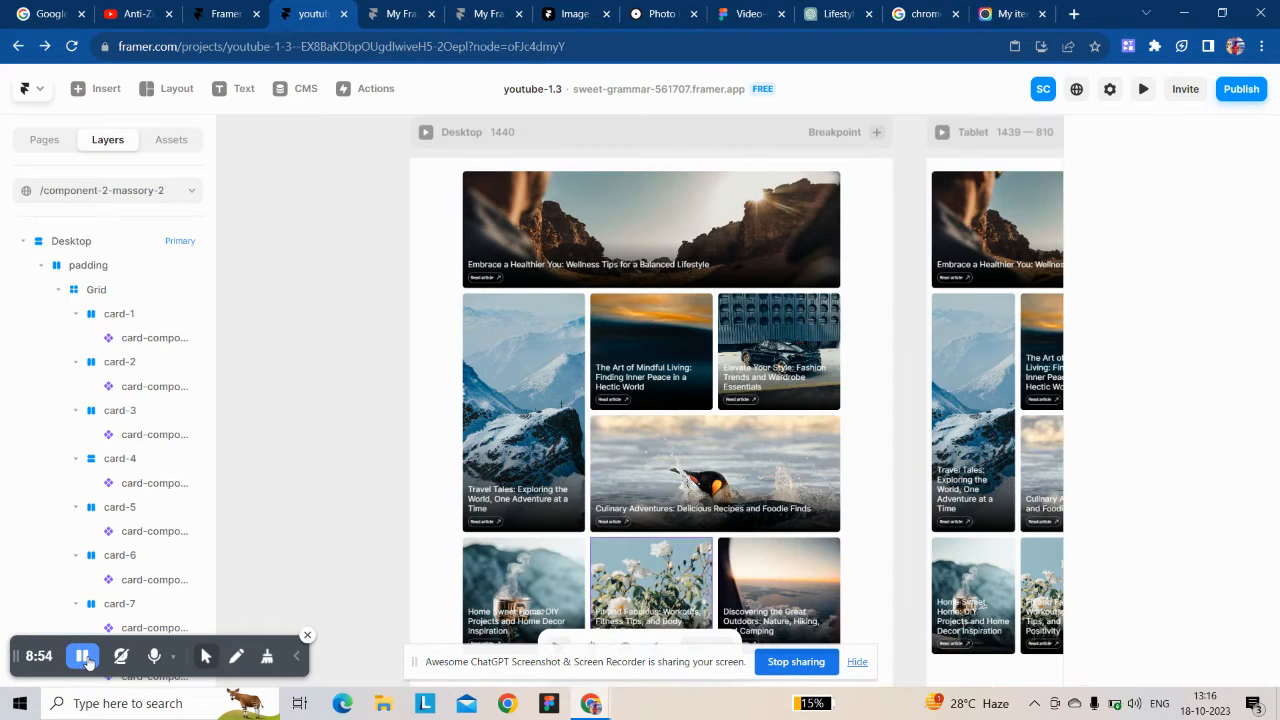
Step: Examine the cards across the grid and check the component properties of "The Art of Mindful Living" card and the wide first-row card
scroll(367, 395, right, 1)
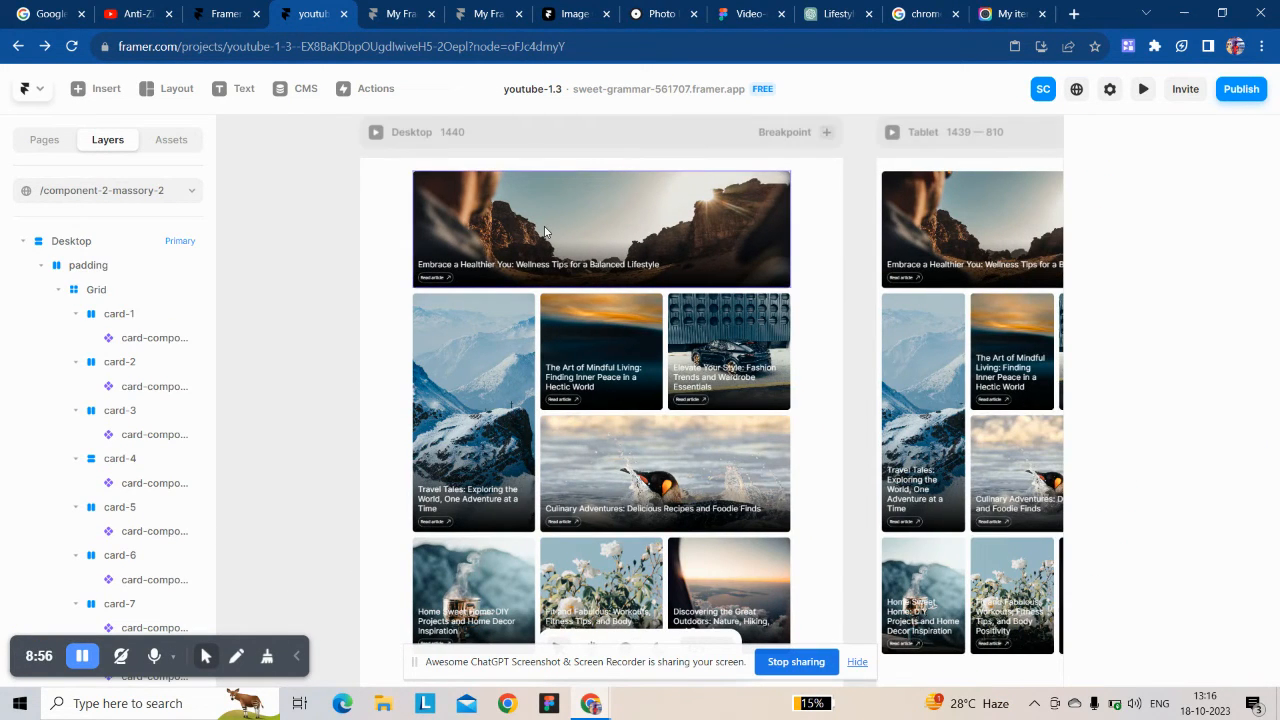
scroll(538, 258, down, 2)
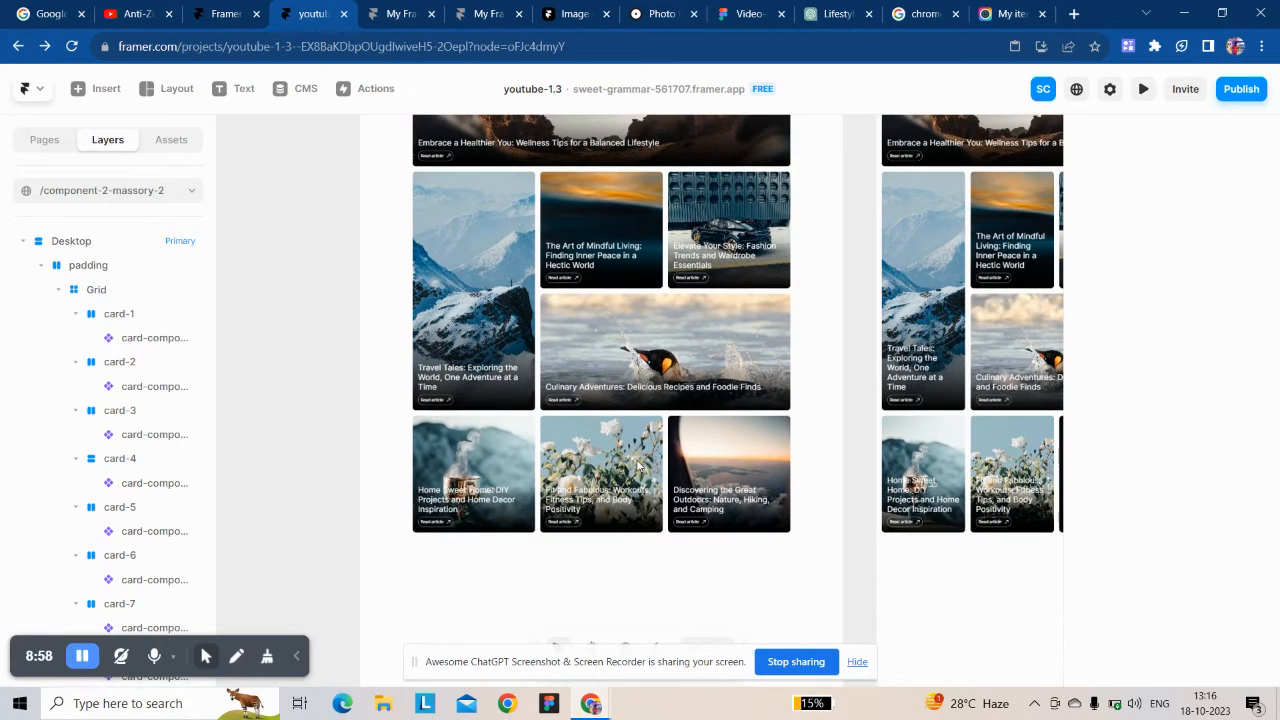
click(618, 256)
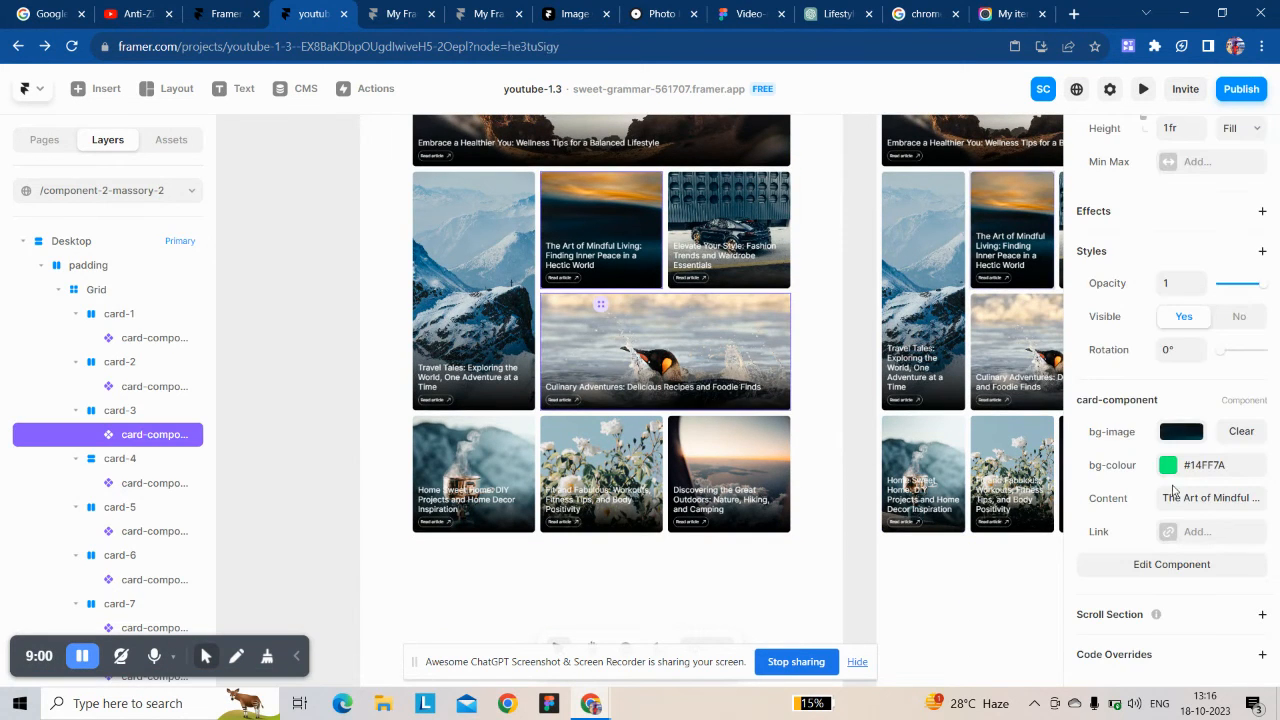
scroll(424, 372, up, 1)
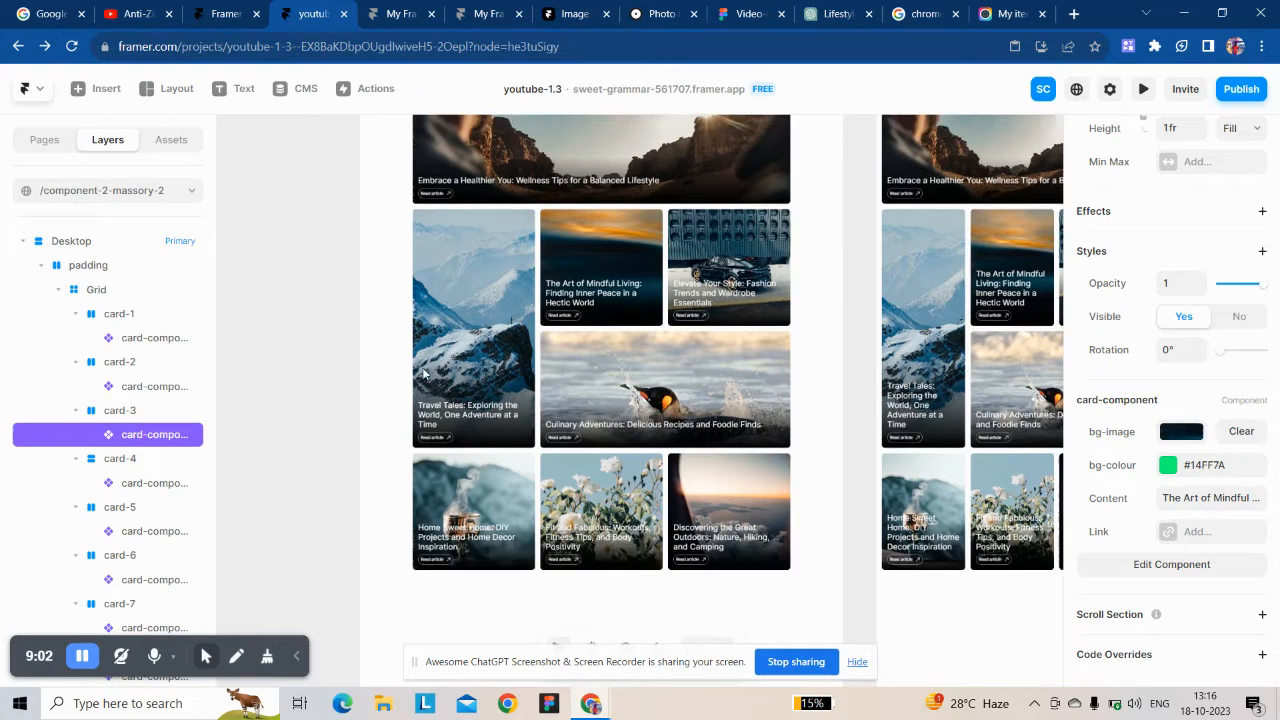
scroll(424, 372, up, 2)
click(490, 231)
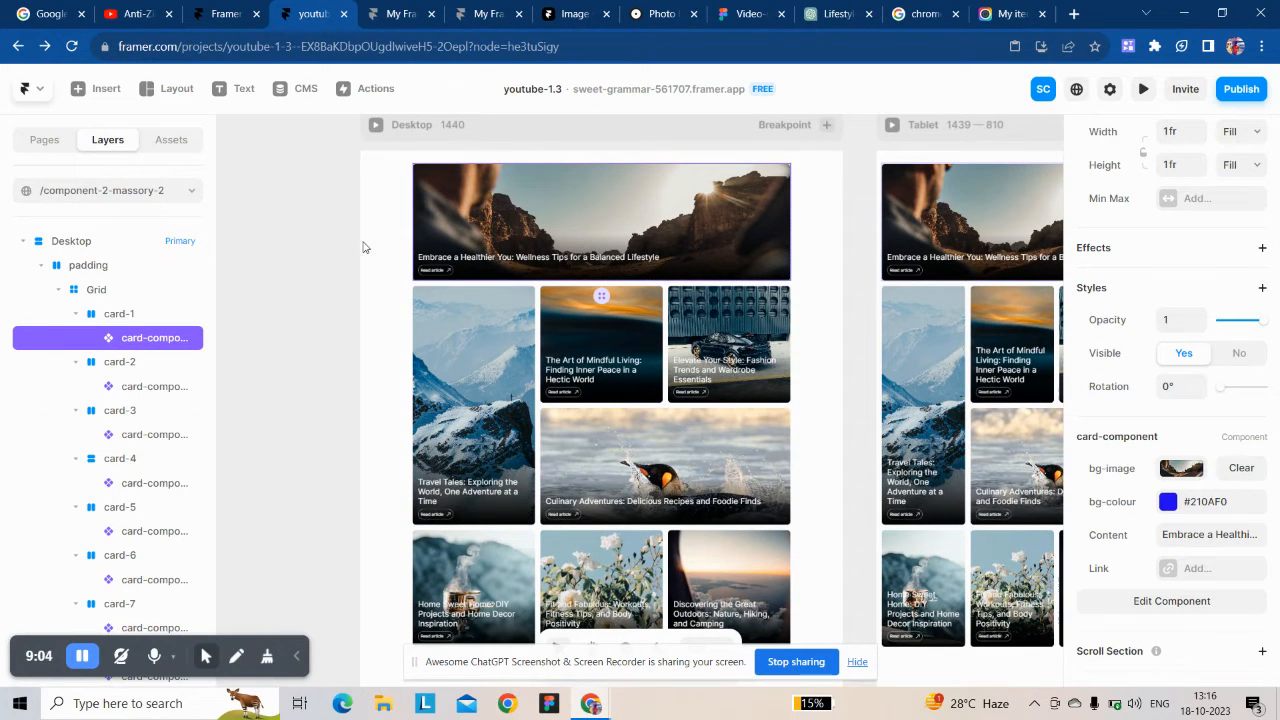
Step: In the card component, expose the Content text's size as a Font Size variable, then return to the masonry page
double_click(588, 250)
click(545, 584)
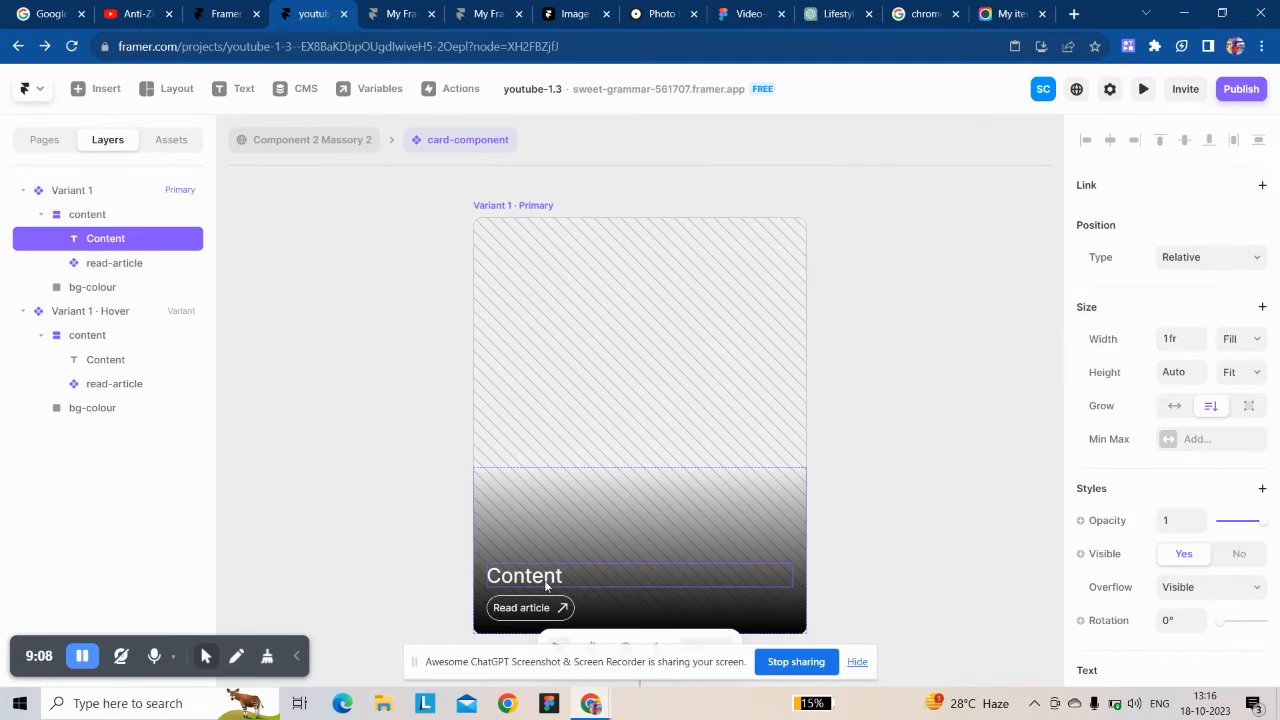
scroll(1141, 571, down, 3)
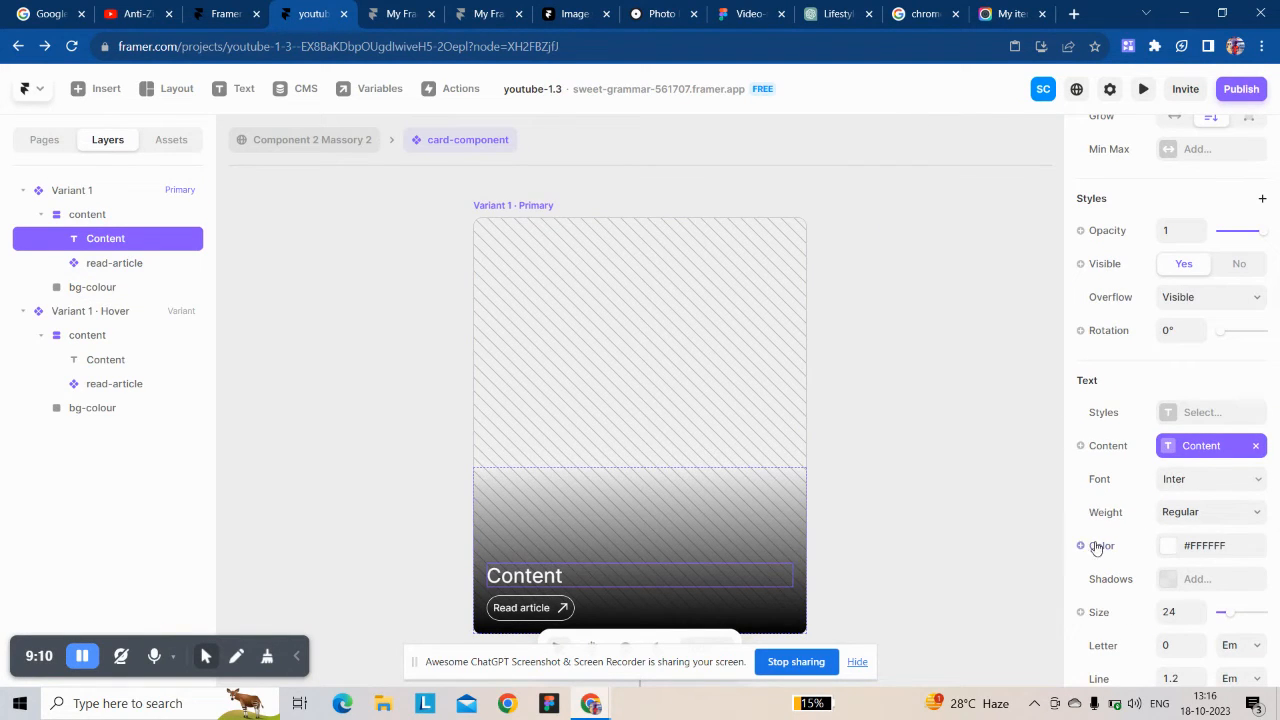
click(1108, 640)
click(673, 308)
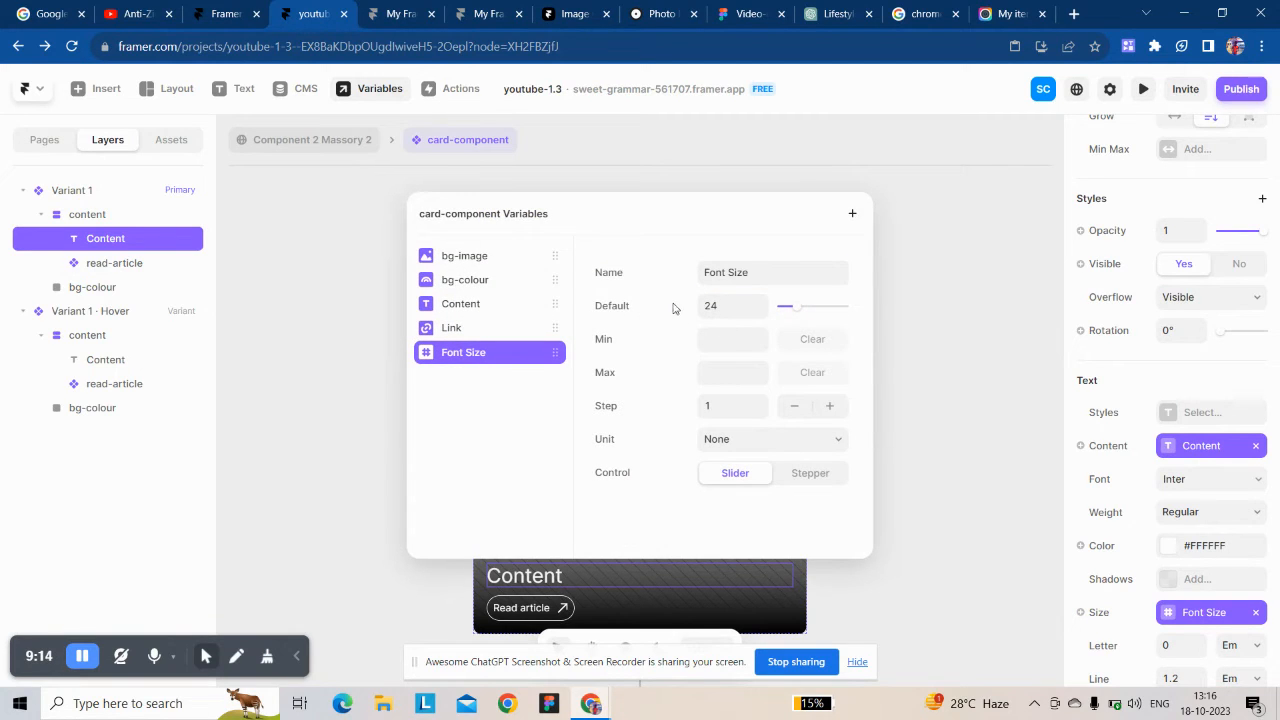
click(908, 283)
click(305, 140)
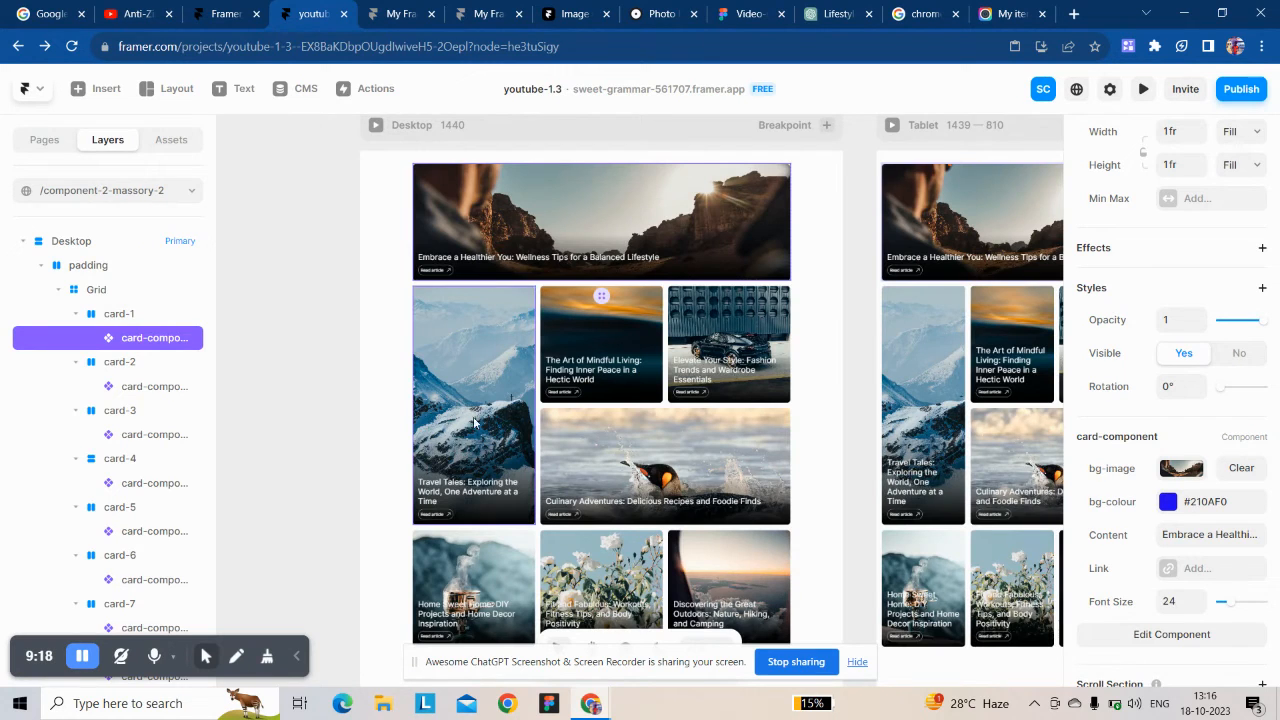
scroll(834, 297, right, 3)
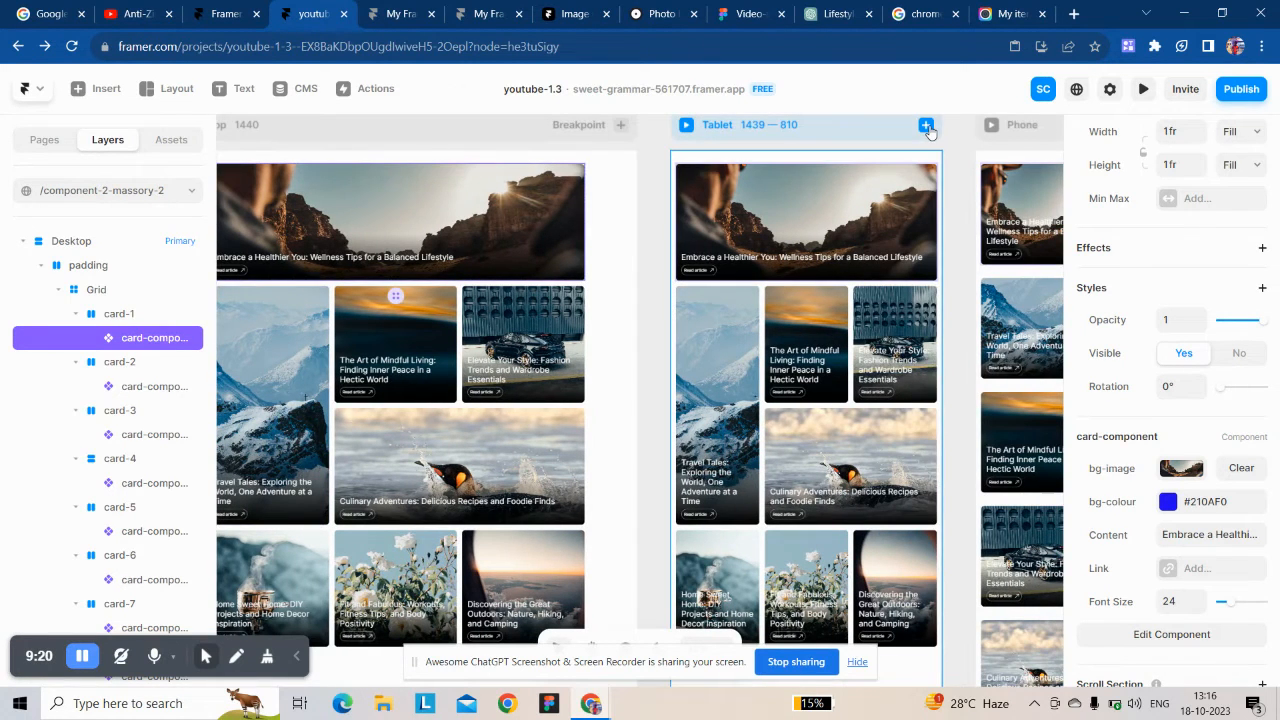
right_click(928, 130)
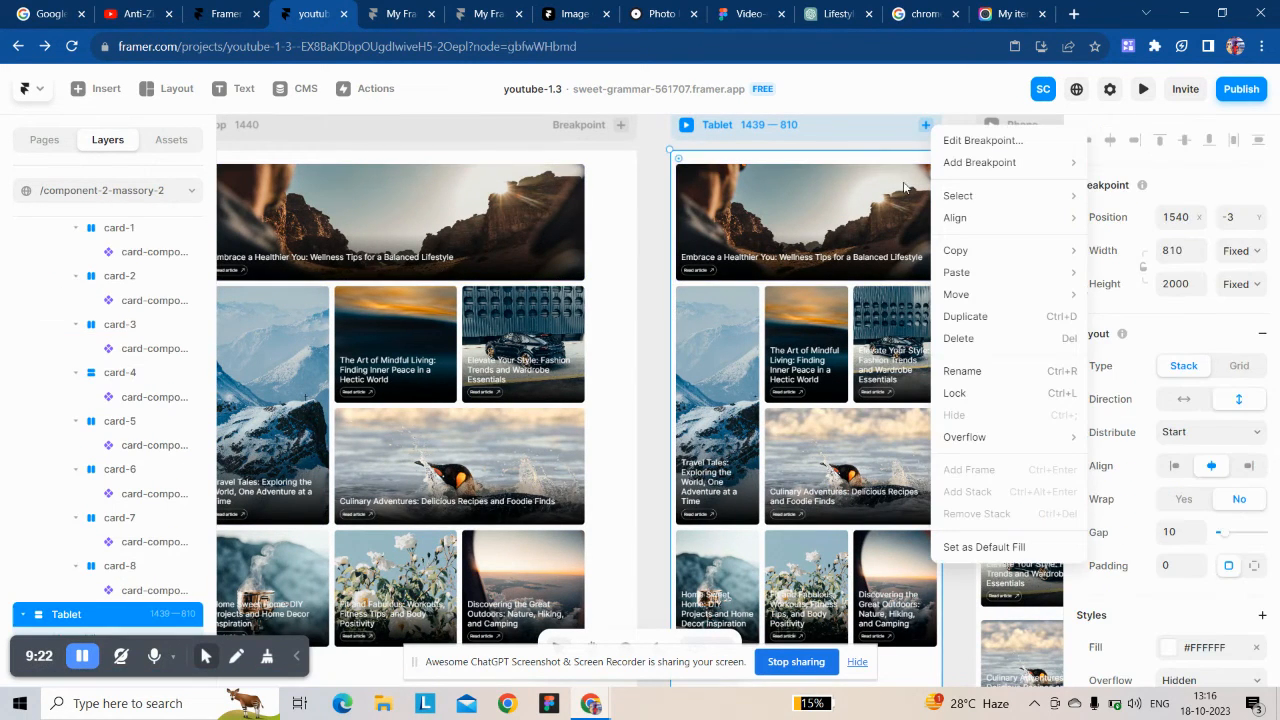
click(647, 169)
click(647, 169)
scroll(647, 169, up, 1)
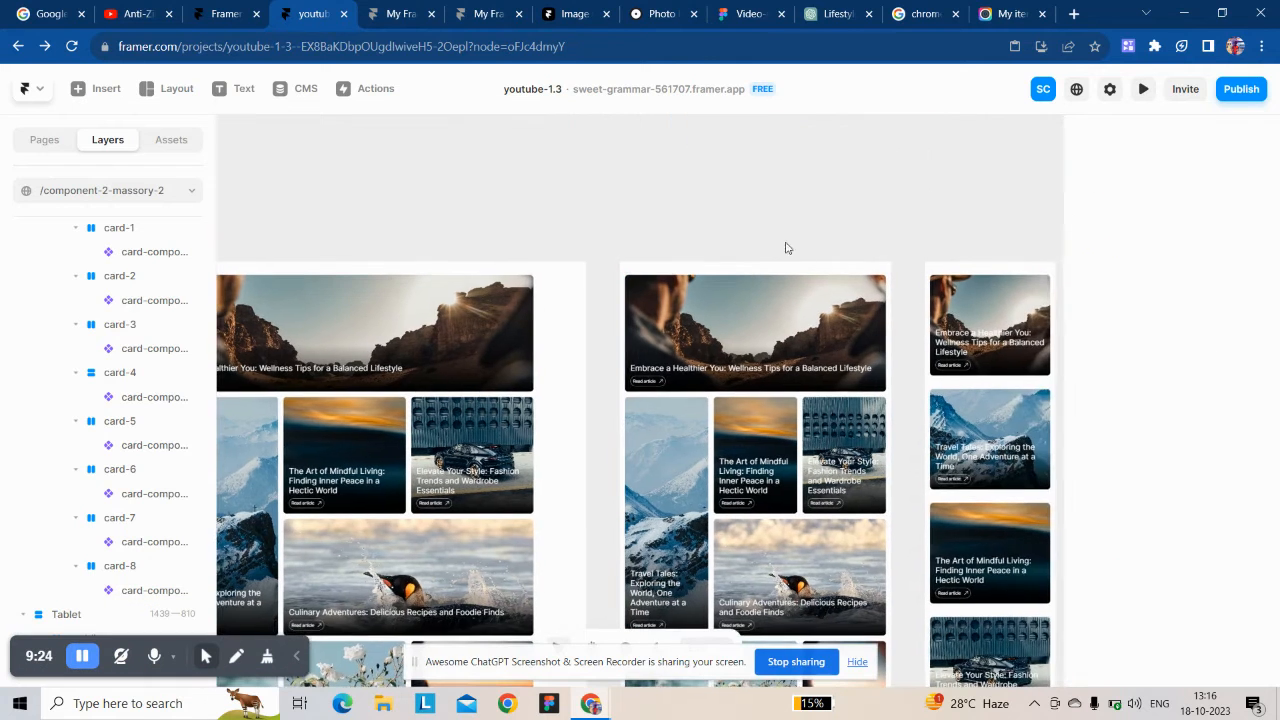
Step: Delete the Tablet and Phone breakpoints, keeping only the Desktop layout
right_click(883, 253)
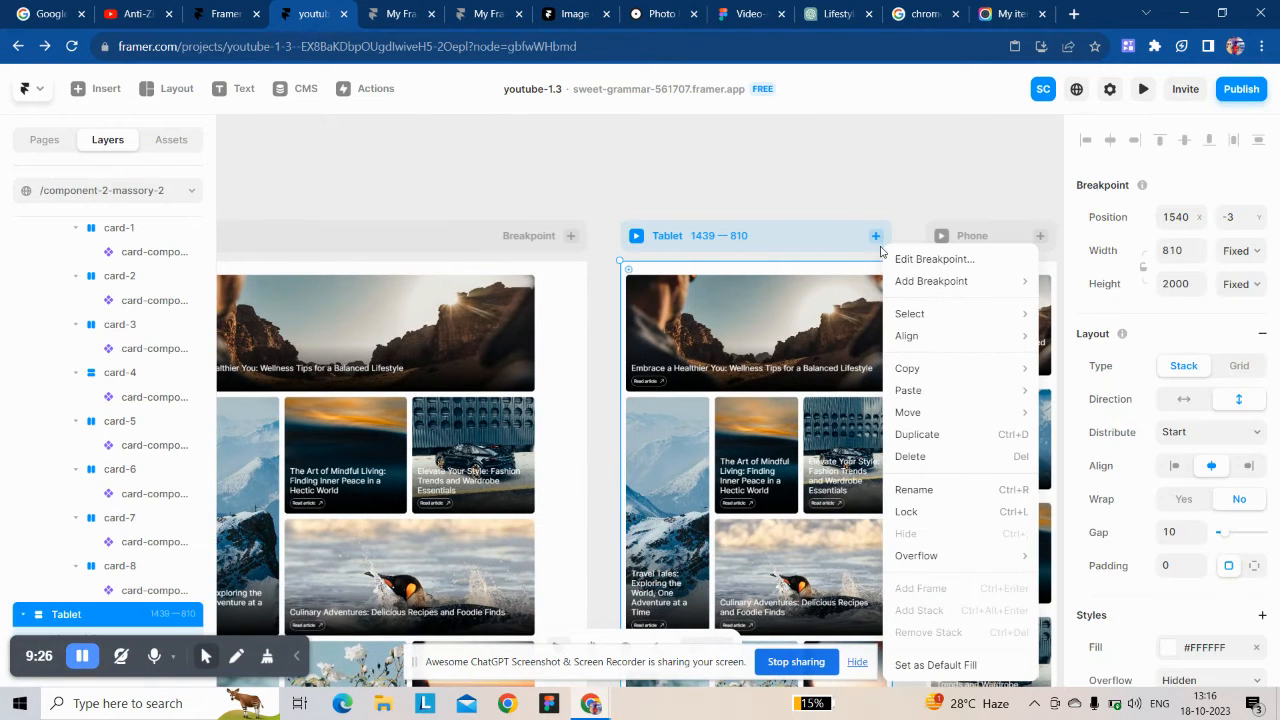
click(918, 458)
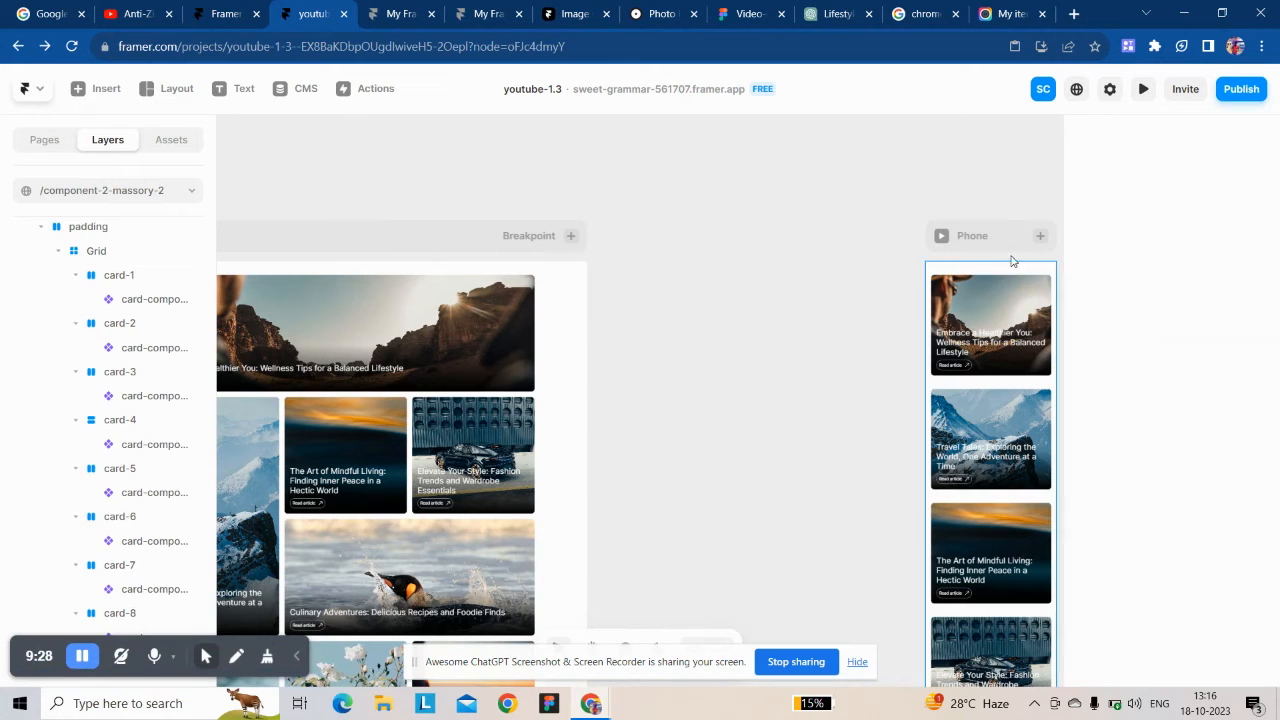
right_click(1039, 243)
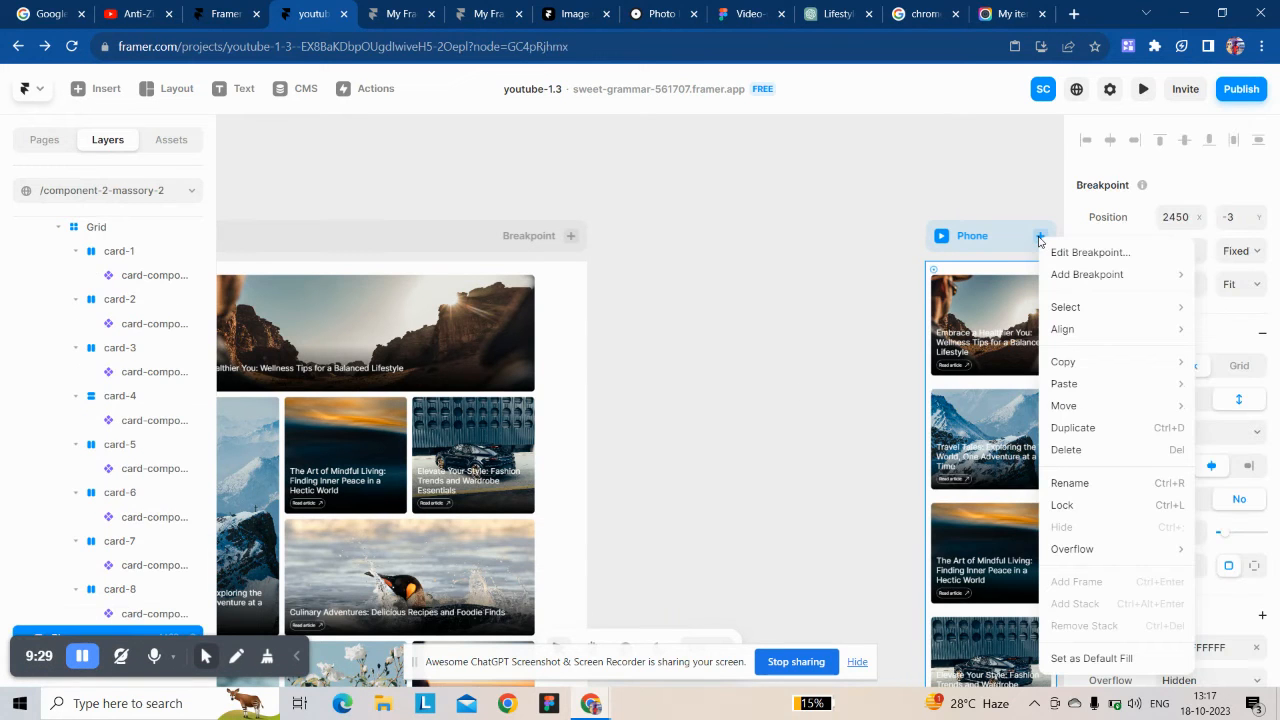
click(1058, 450)
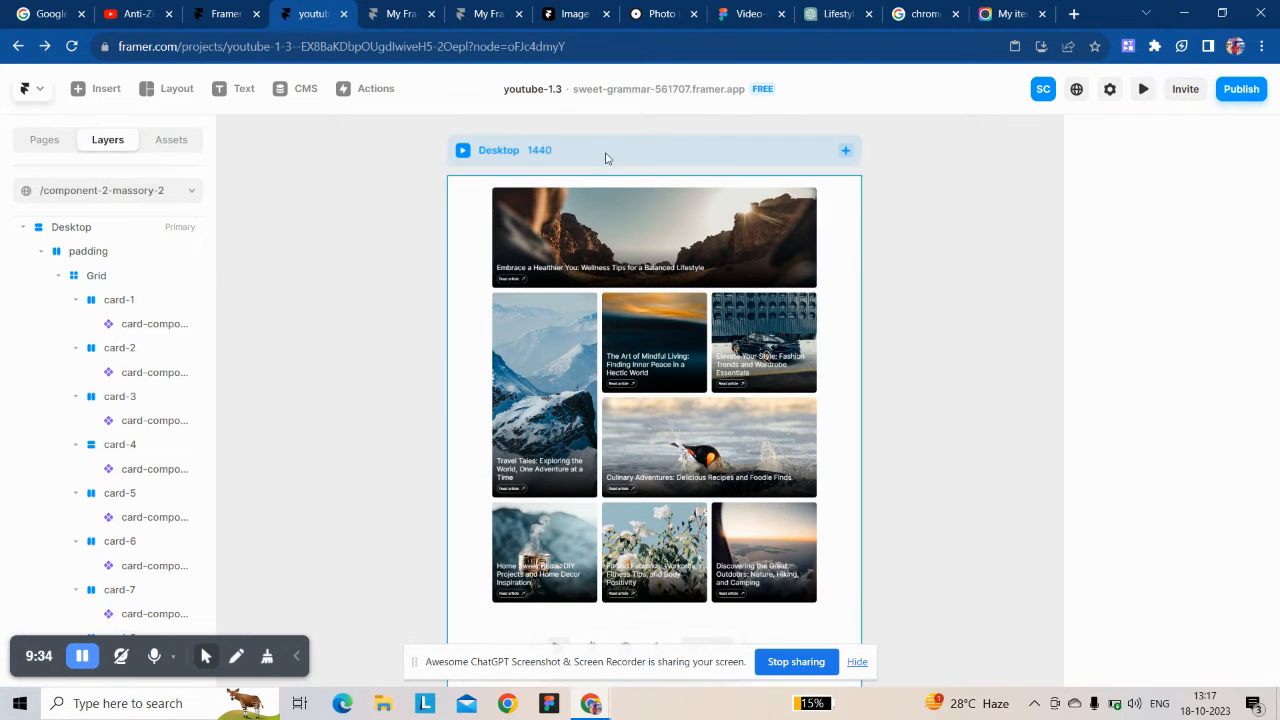
Step: Set the max width of the Grid inside the padding stack to a fixed 1280
click(604, 156)
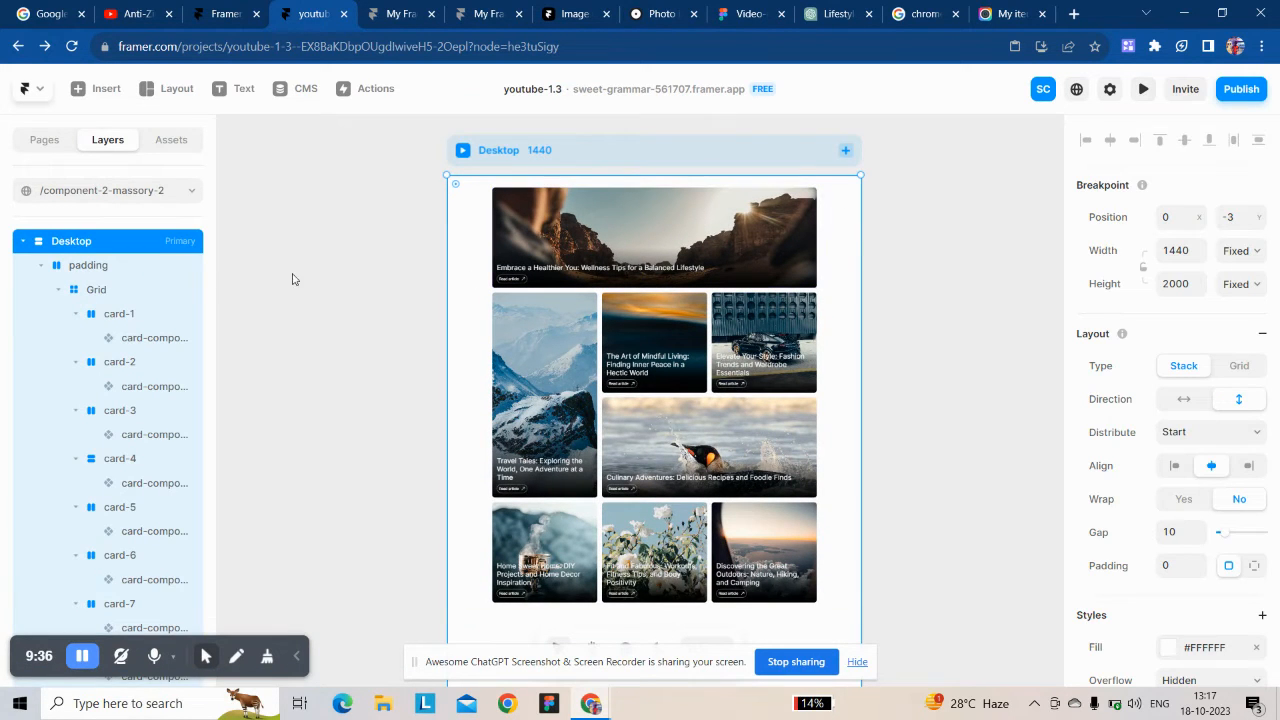
click(137, 276)
scroll(1155, 500, down, 3)
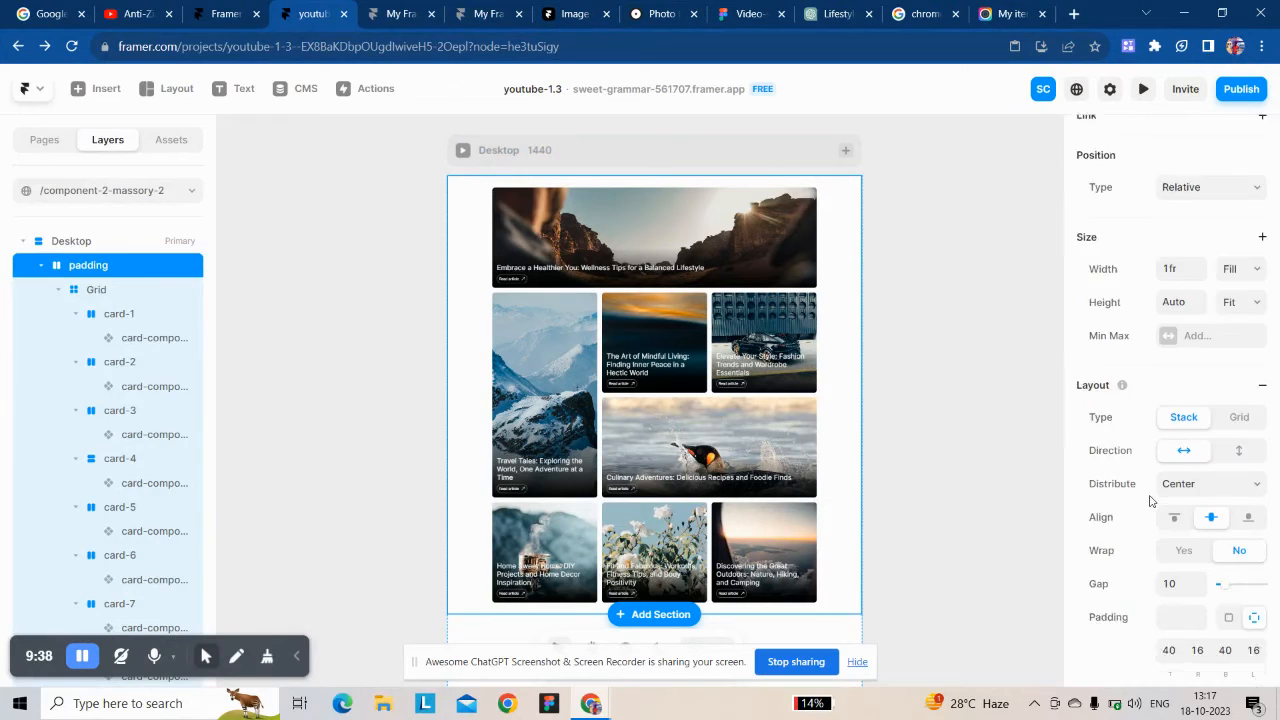
click(129, 291)
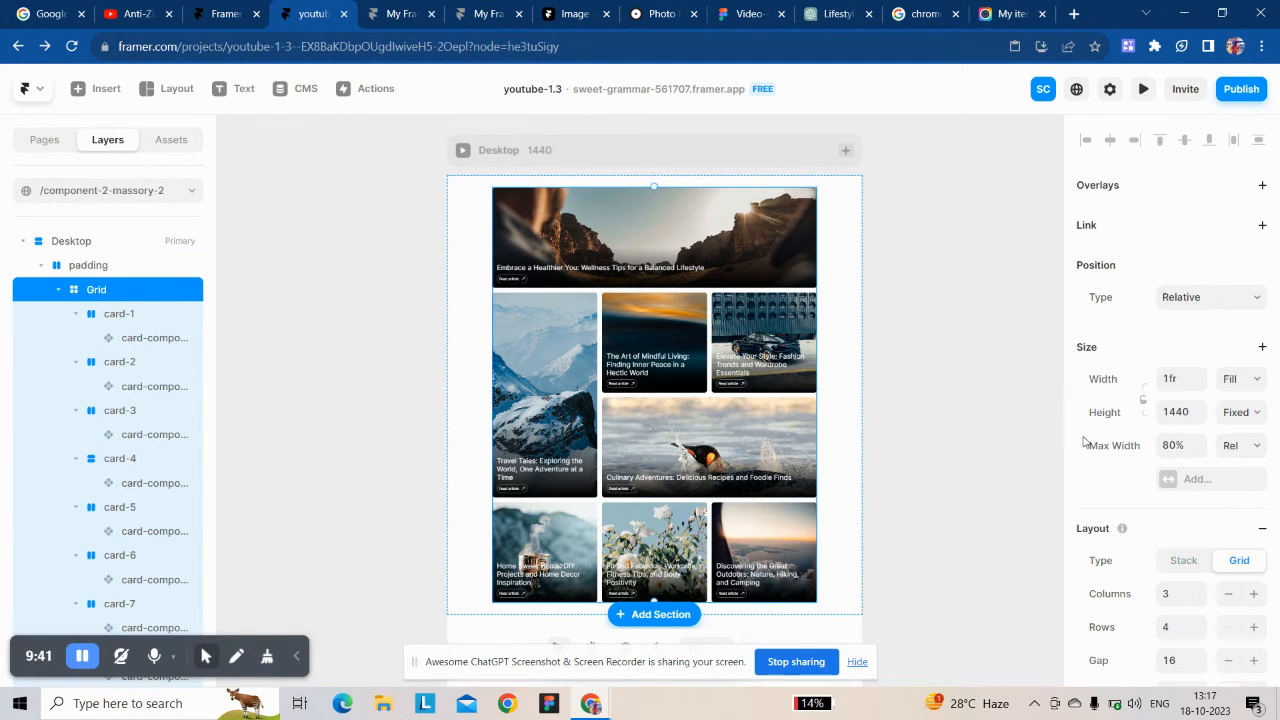
click(1238, 449)
click(1234, 470)
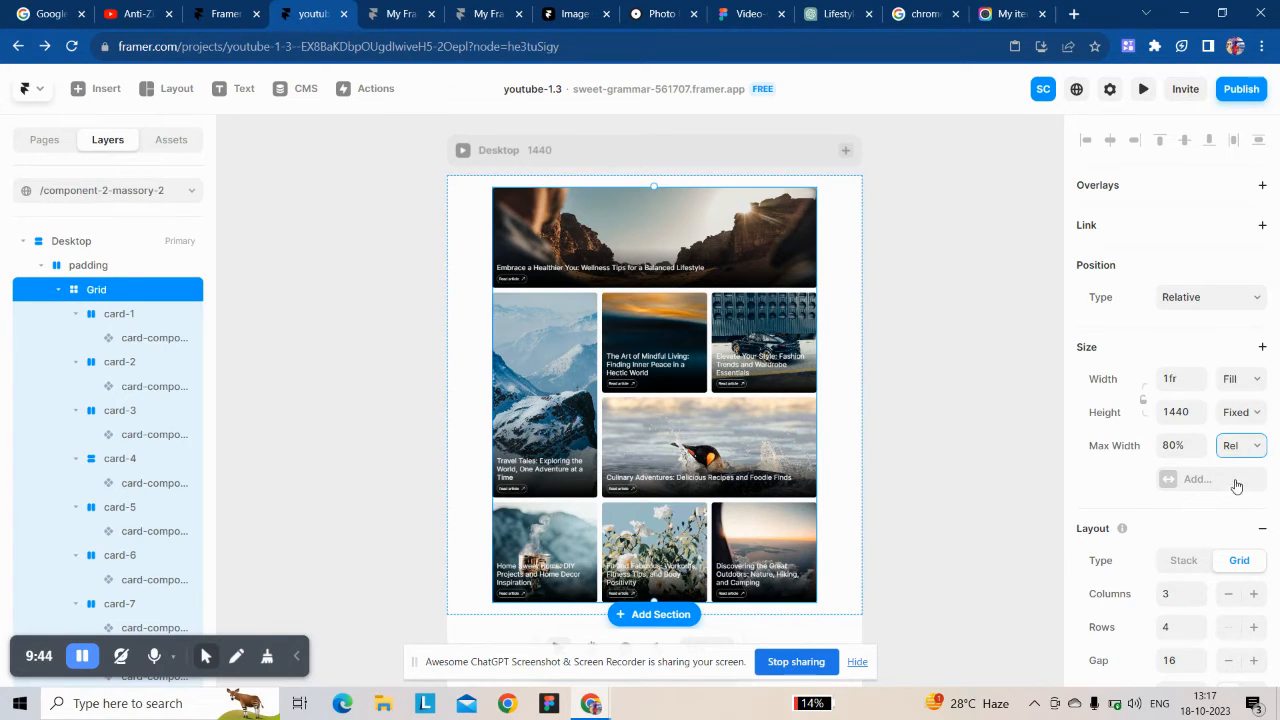
click(1163, 446)
text(1280)
key(Return)
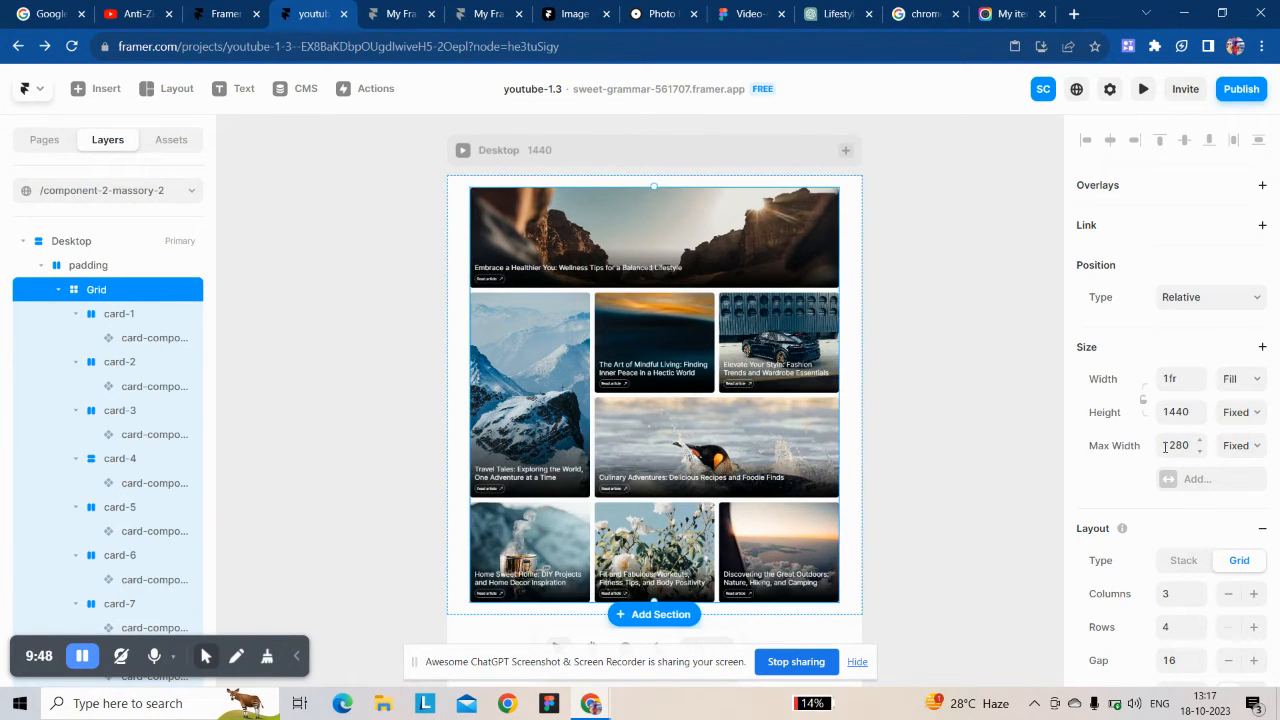
click(409, 290)
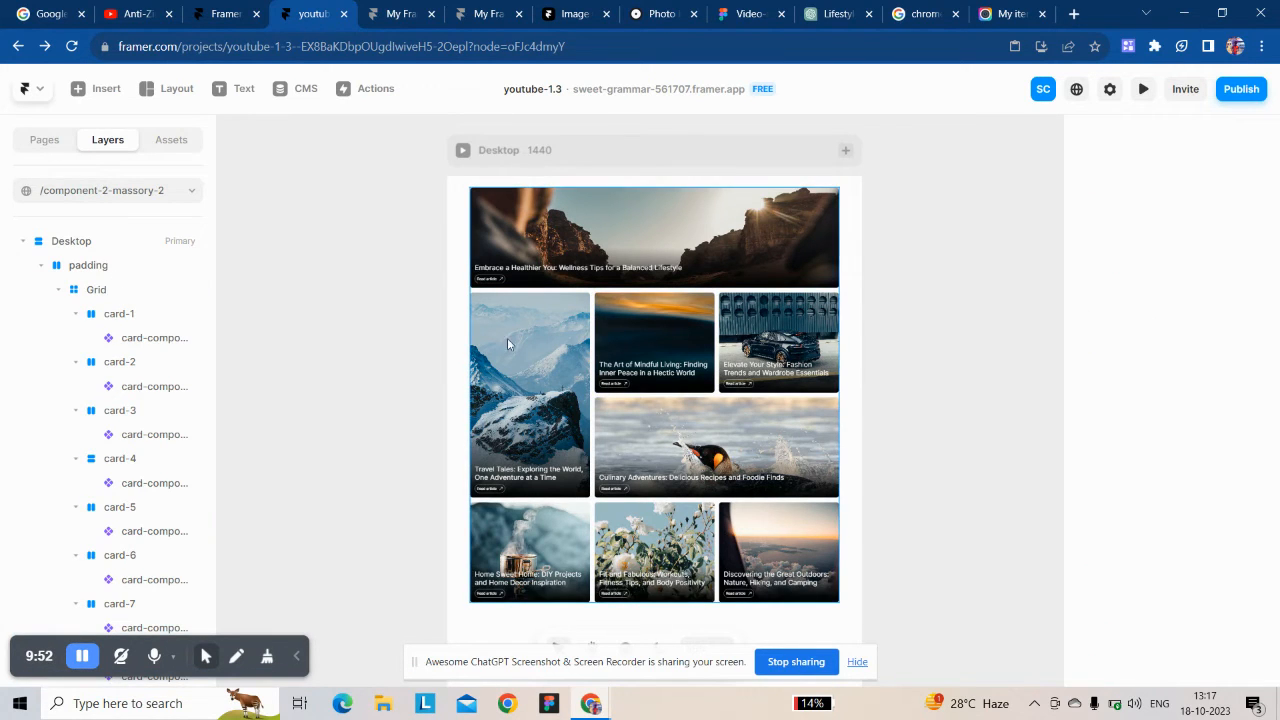
Step: Preview the Desktop page, check the hover colour effects on the cards down to the last row, and return to the editor
click(700, 156)
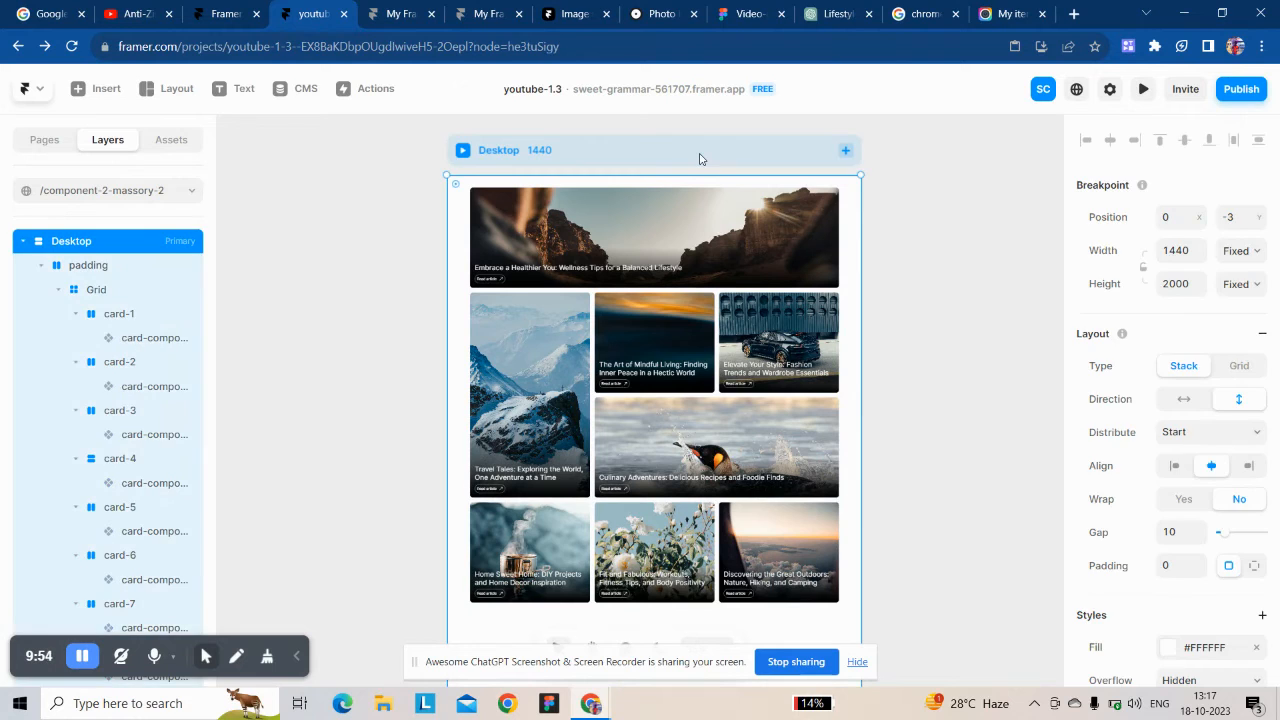
click(1143, 89)
scroll(360, 345, down, 2)
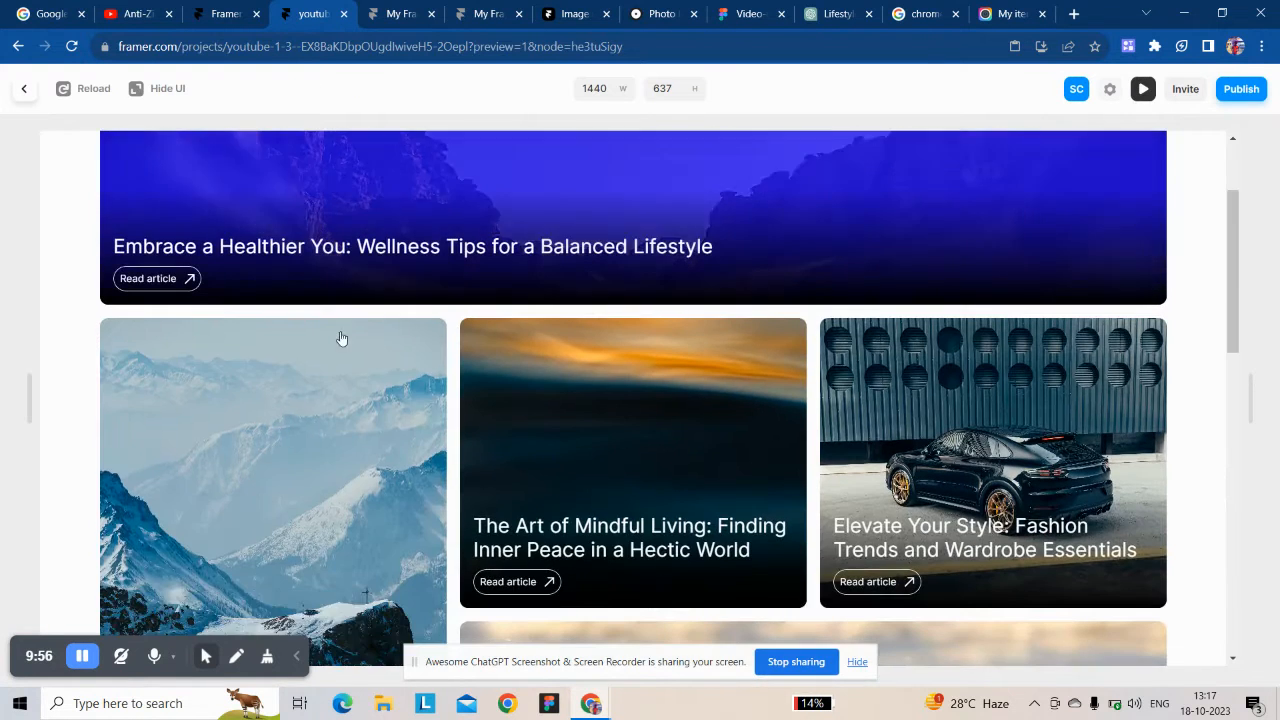
scroll(240, 263, up, 2)
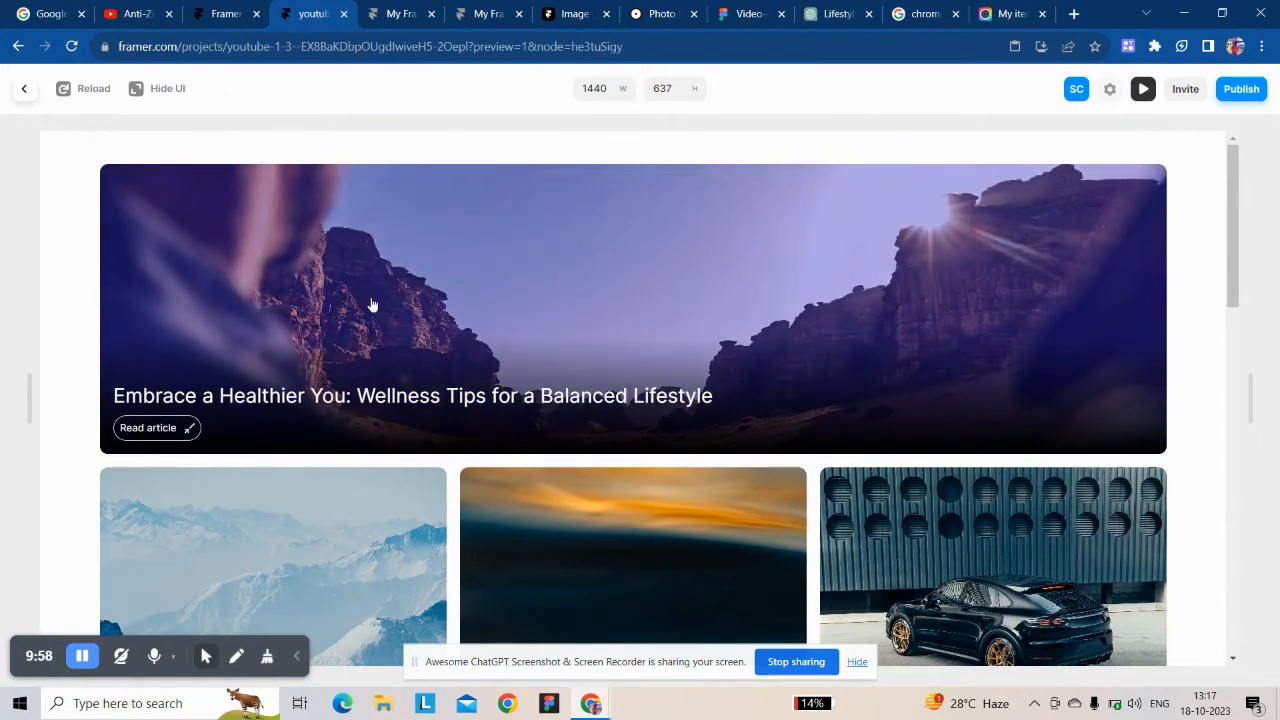
scroll(430, 320, down, 2)
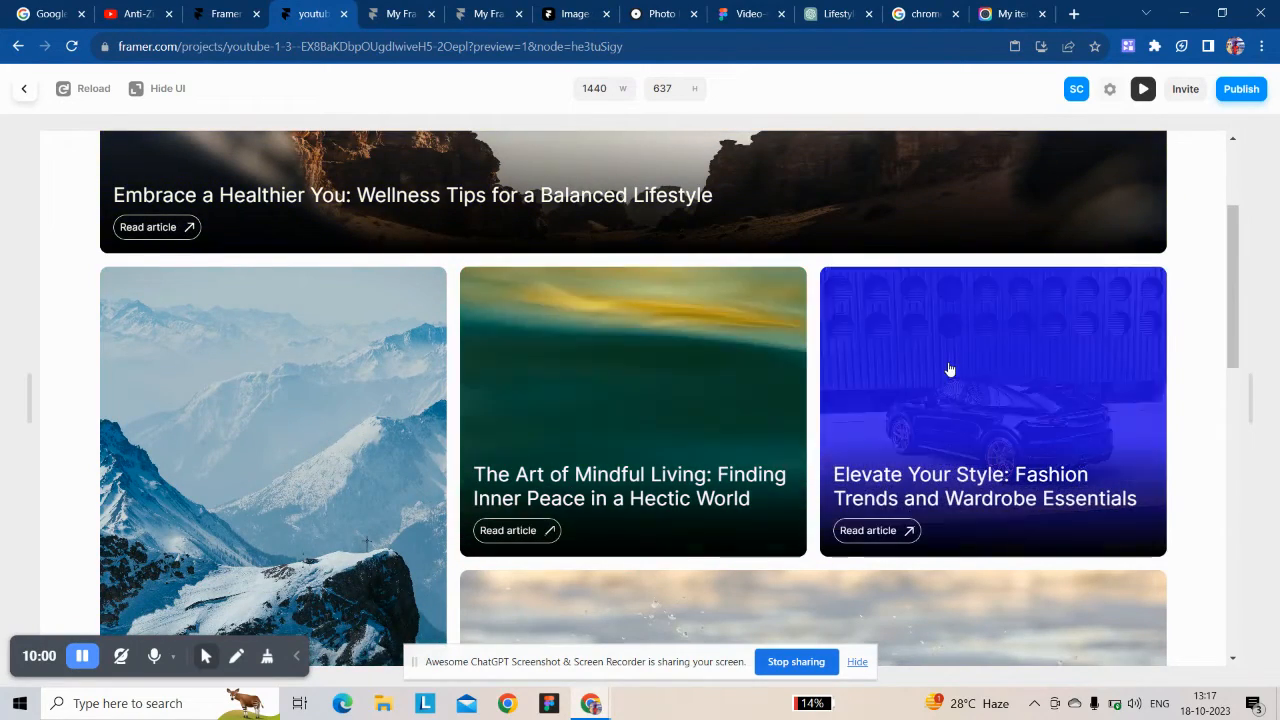
scroll(948, 375, down, 2)
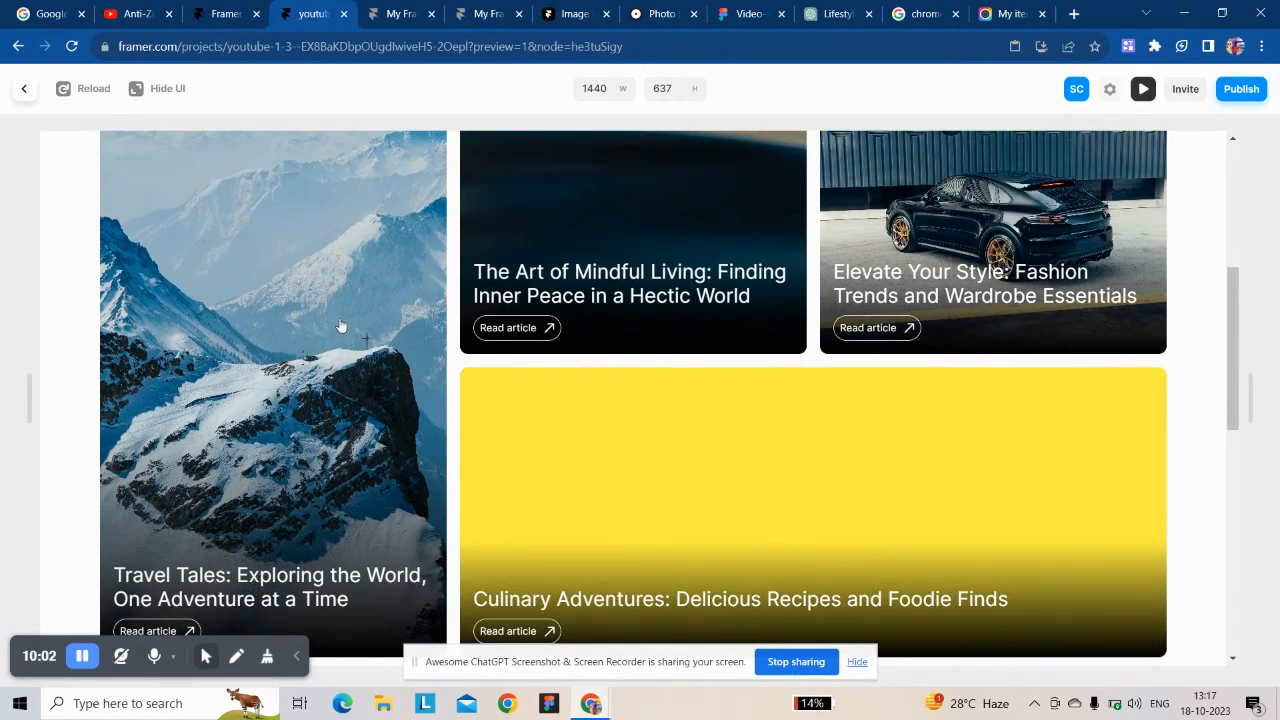
scroll(284, 301, down, 5)
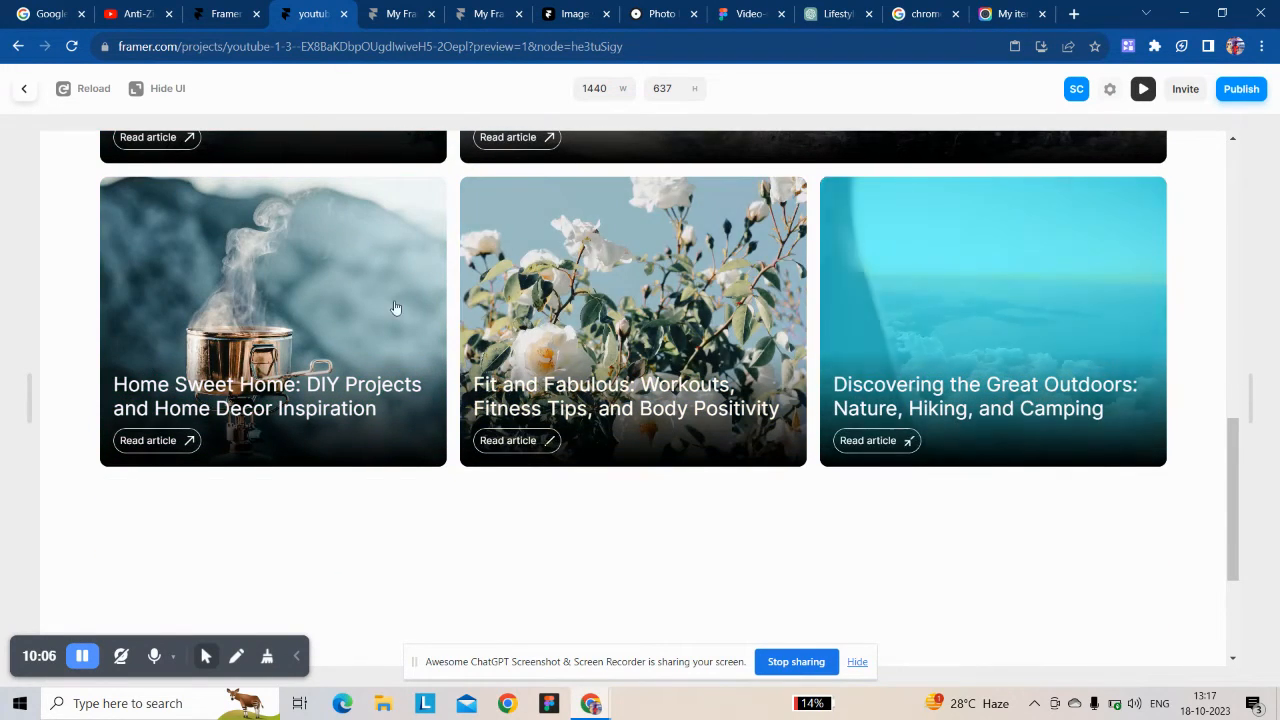
click(24, 88)
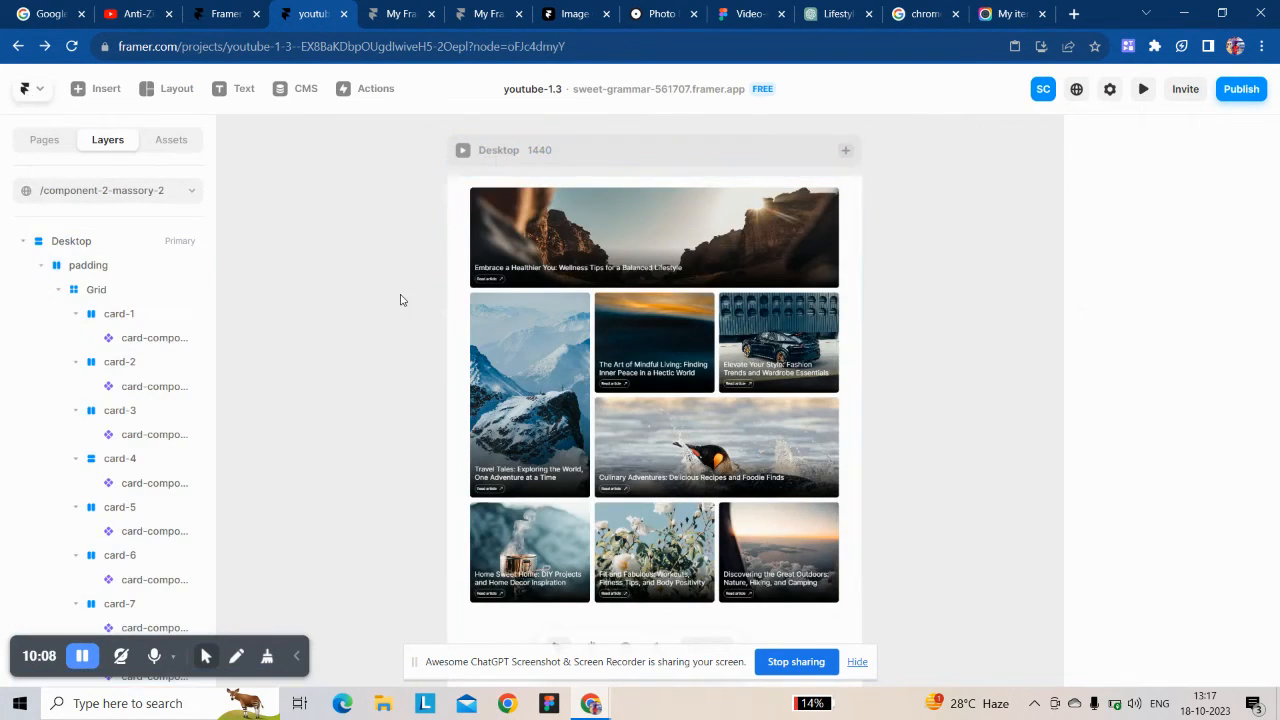
Step: Add a Tablet breakpoint 810 wide next to the Desktop layout and look over its cards
click(845, 152)
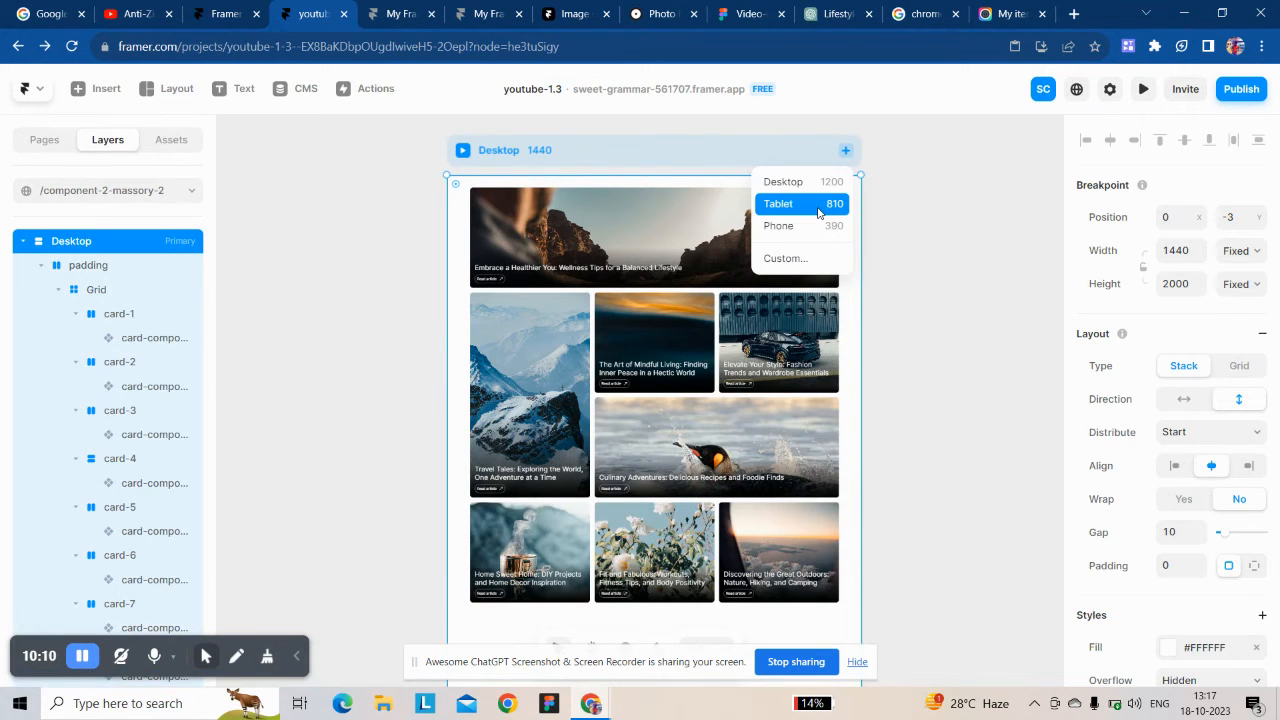
click(817, 204)
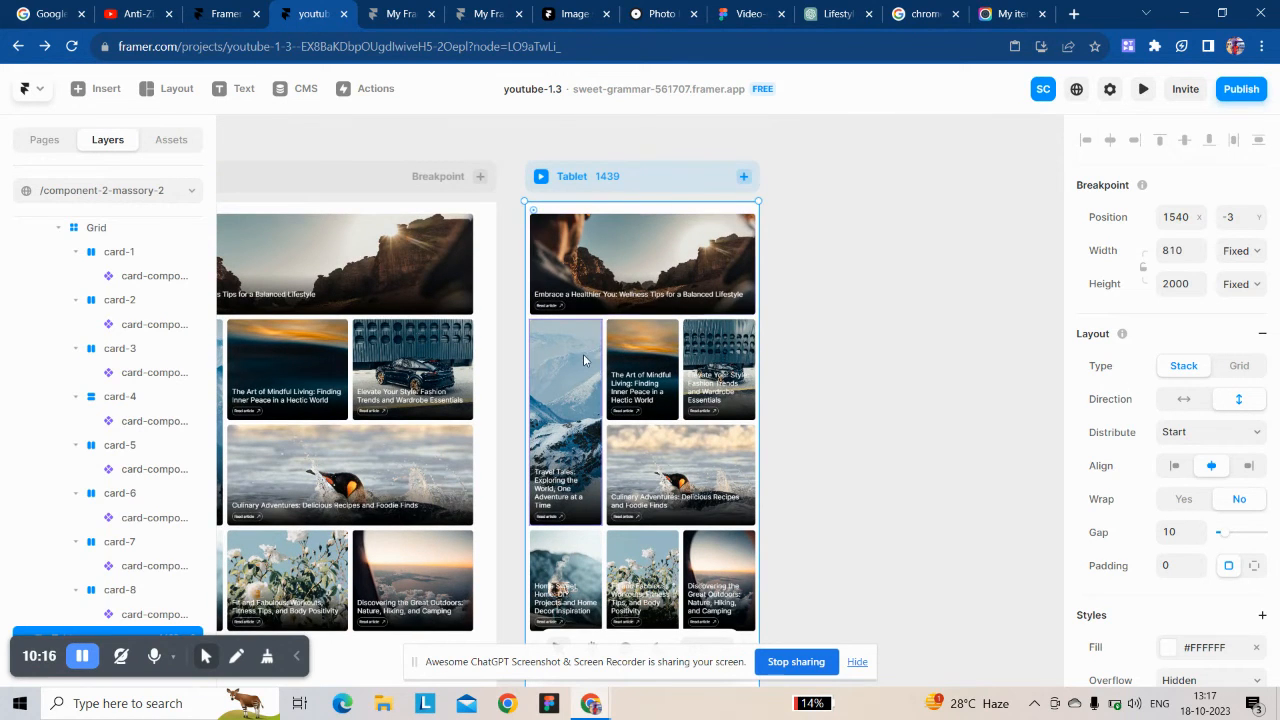
click(602, 276)
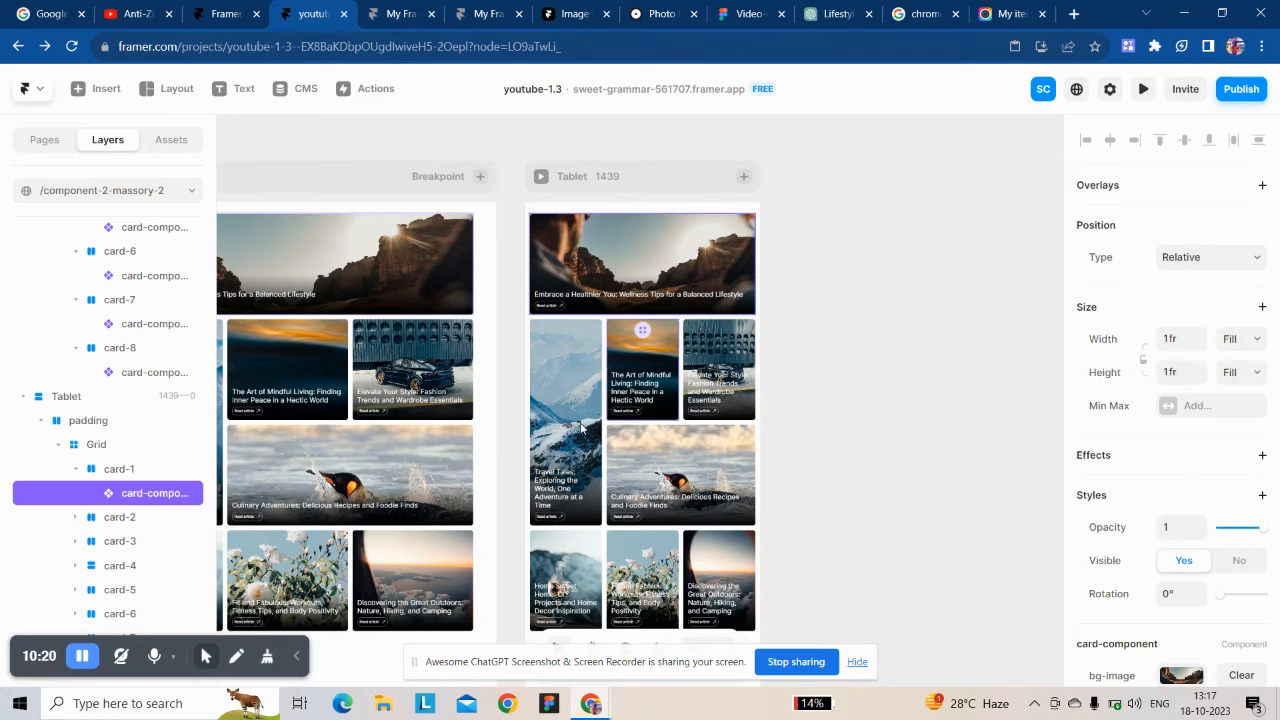
scroll(632, 500, down, 2)
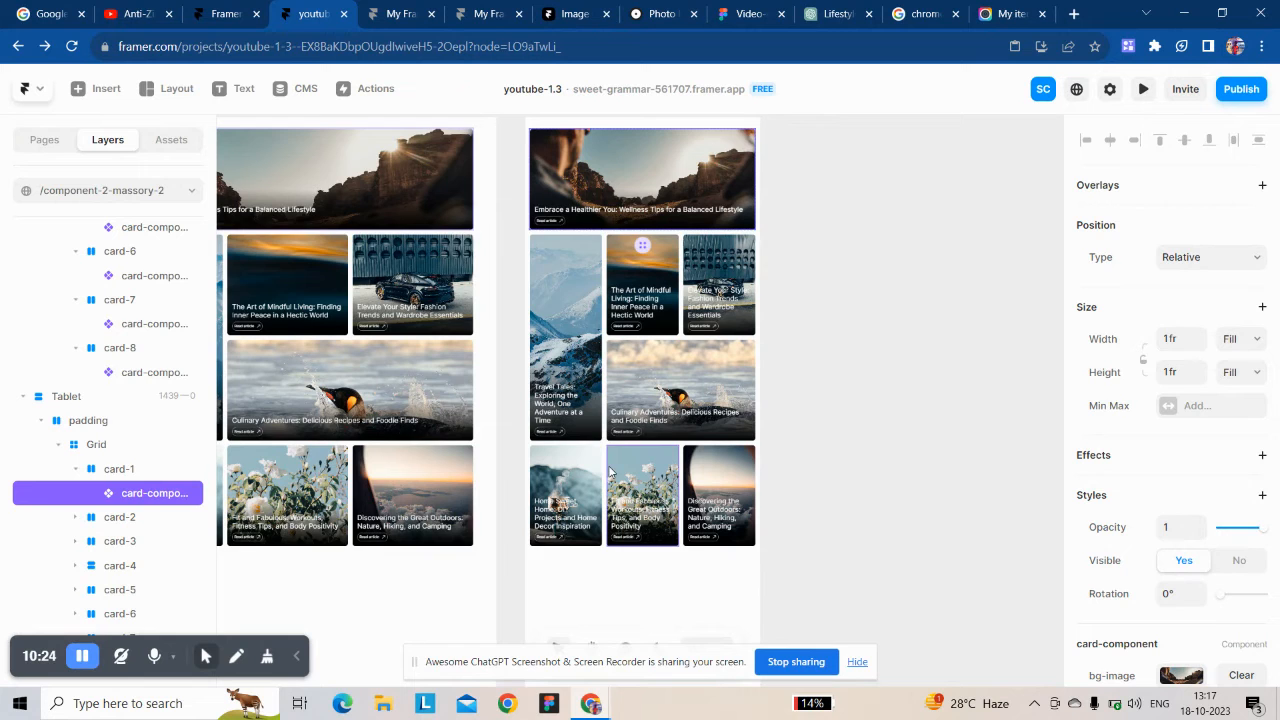
Step: In the card component, set the content stack's relative height to 60% in Variant 1, then return to the masonry page
scroll(612, 472, left, 3)
click(451, 186)
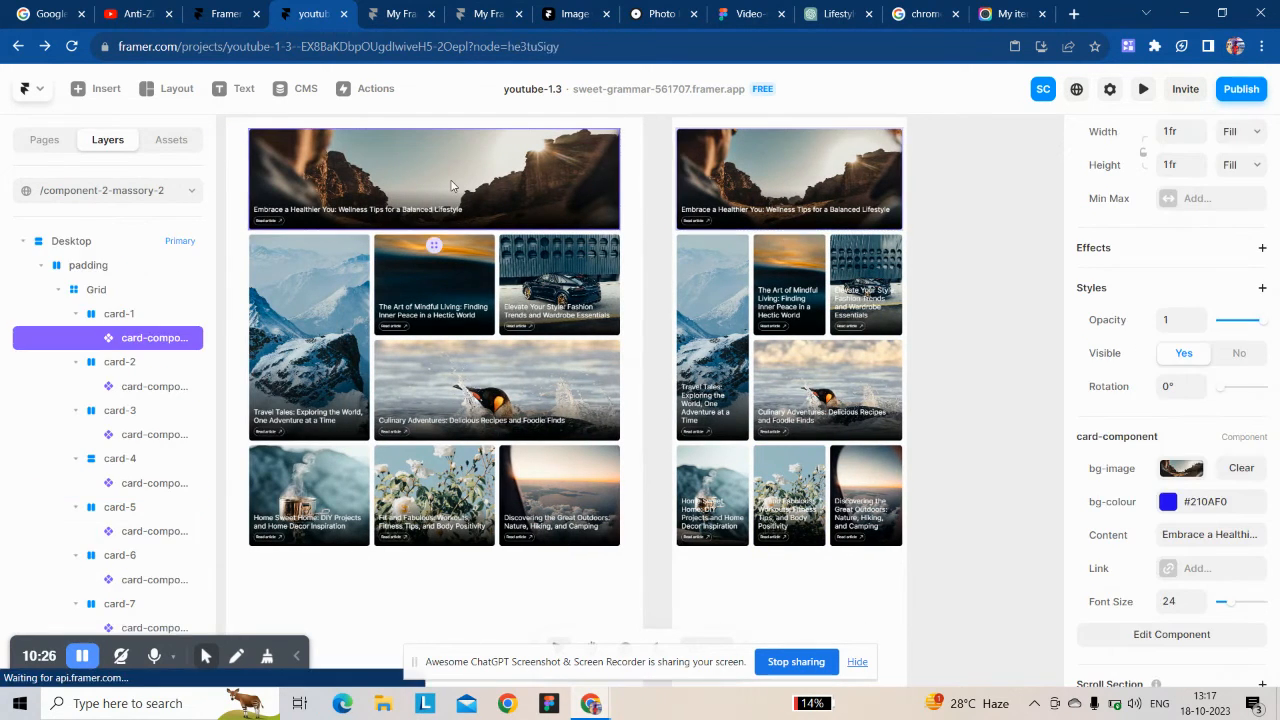
double_click(451, 186)
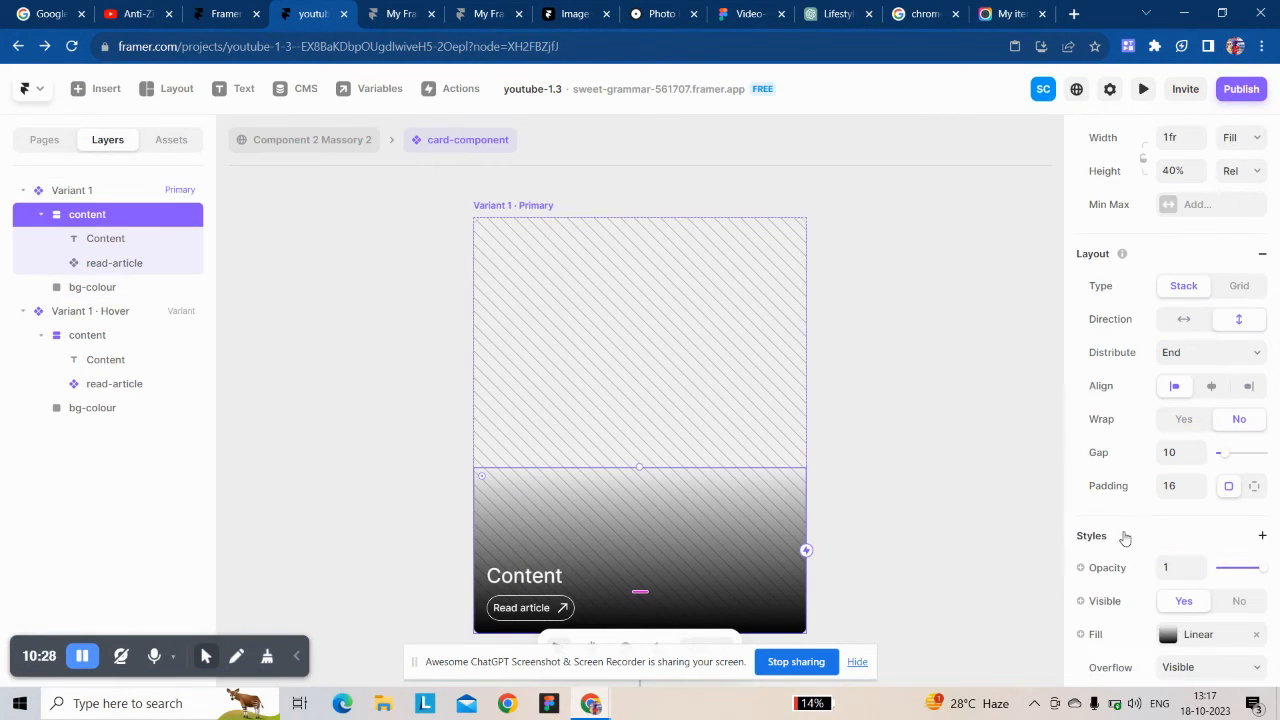
scroll(1170, 322, up, 2)
click(1165, 245)
key(Up)
key(Up)
key(Up)
key(Up)
key(Up)
key(Up)
key(Up)
key(Up)
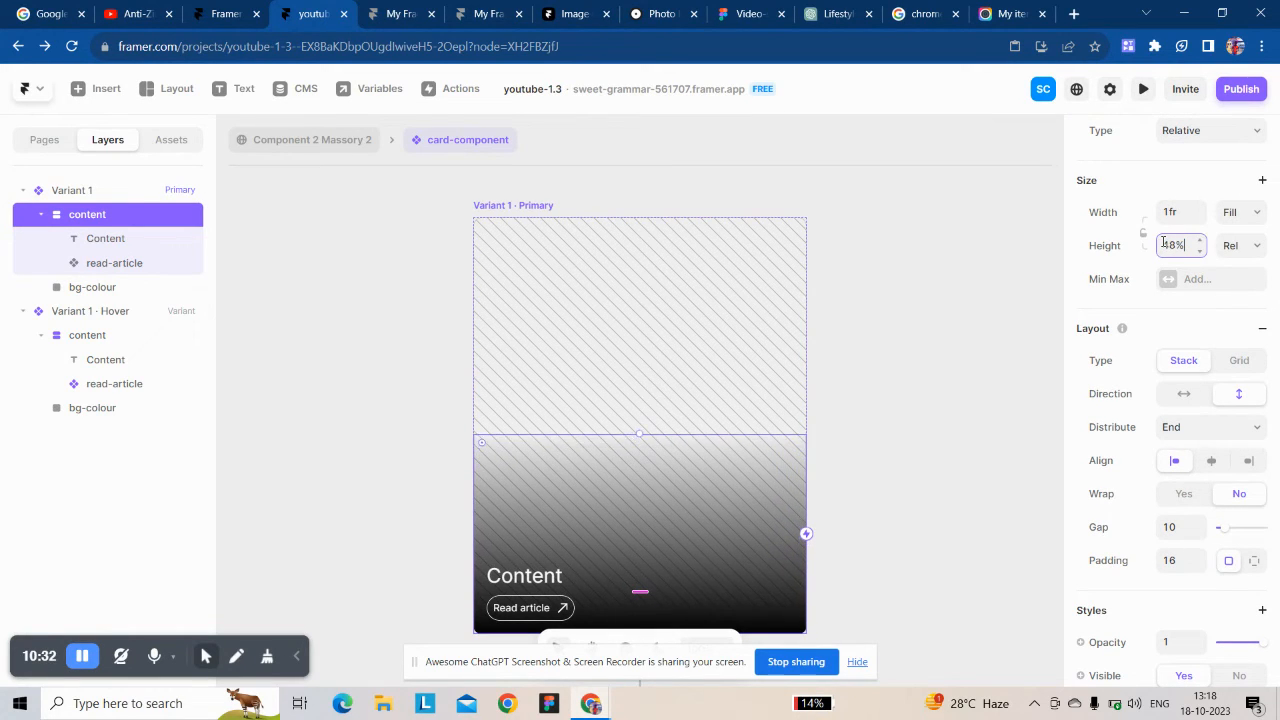
key(Up)
key(Up)
key(Up)
key(Up)
key(Up)
key(Up)
key(Up)
key(Up)
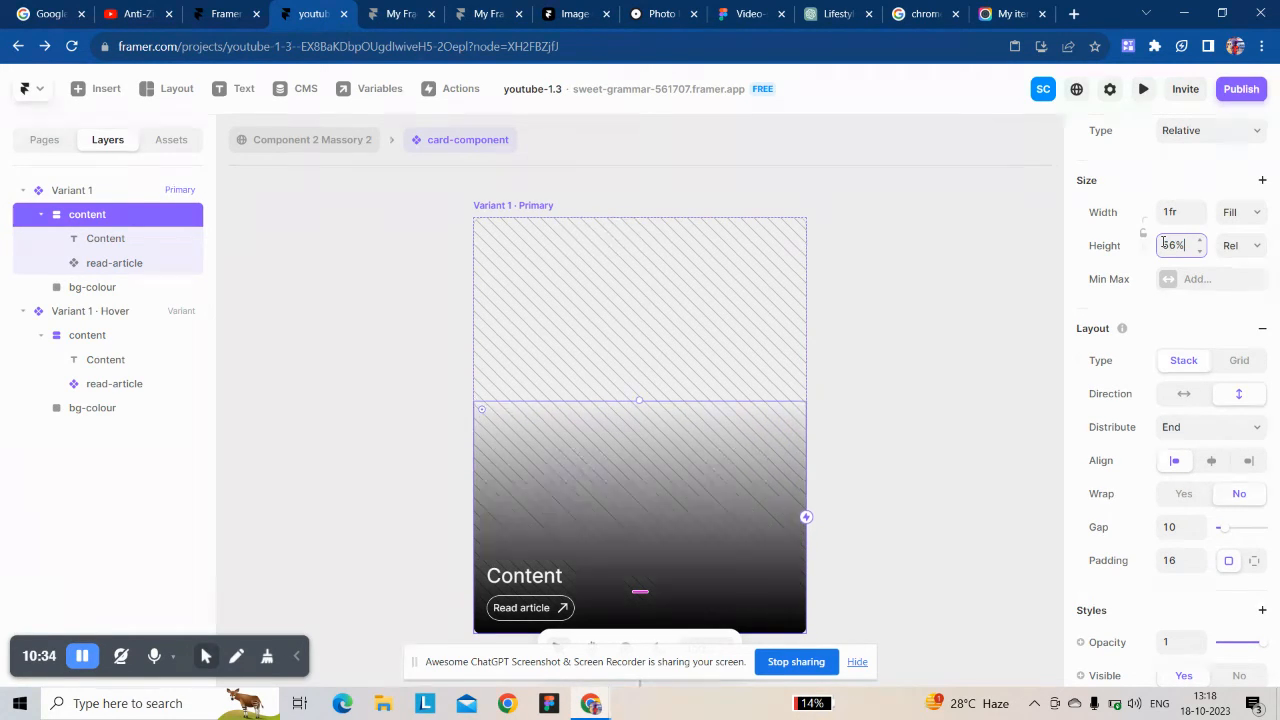
key(Up)
key(Up)
key(Up)
key(Up)
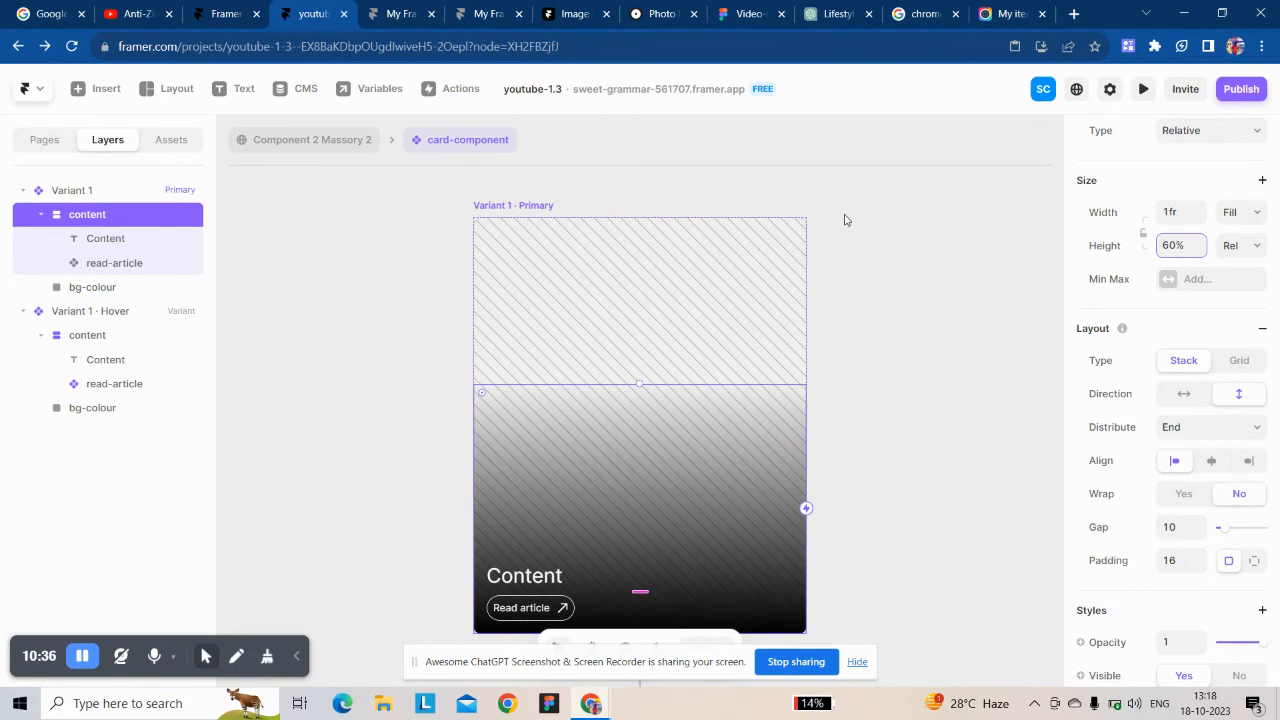
click(318, 140)
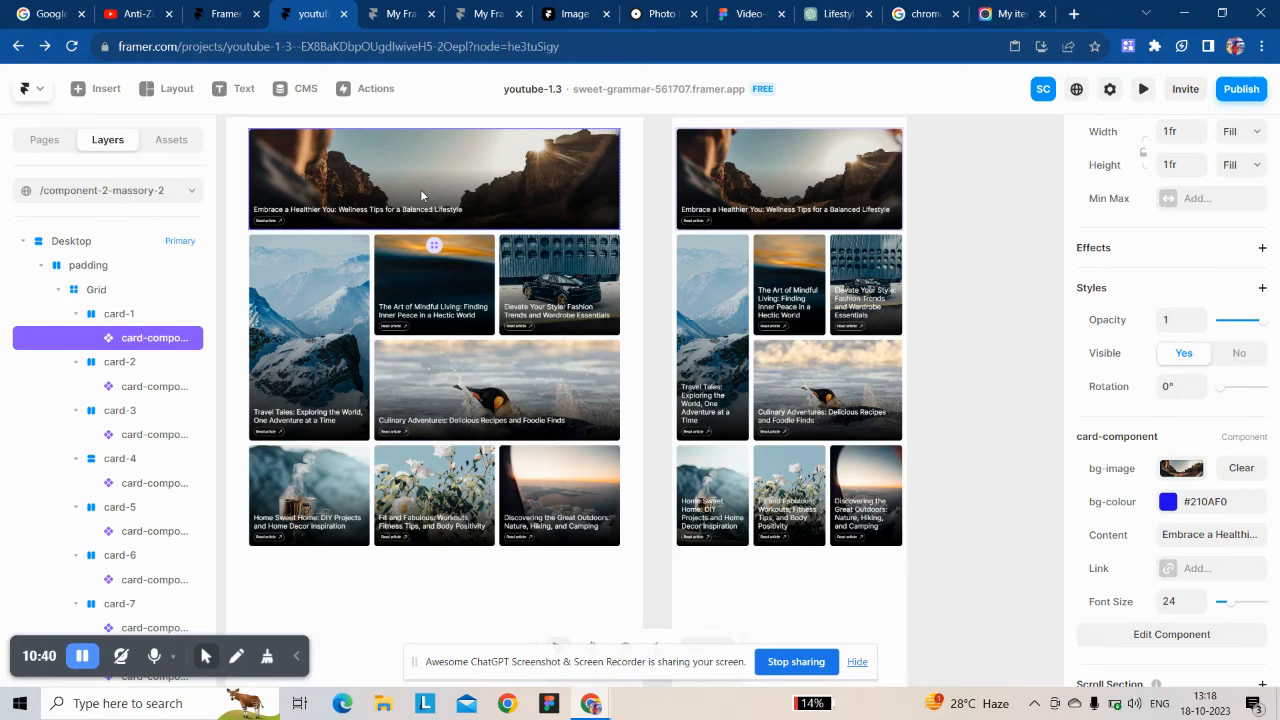
Step: Preview the Tablet breakpoint, check the cards and hover effects down to the last row, and return to the editor
scroll(800, 207, up, 1)
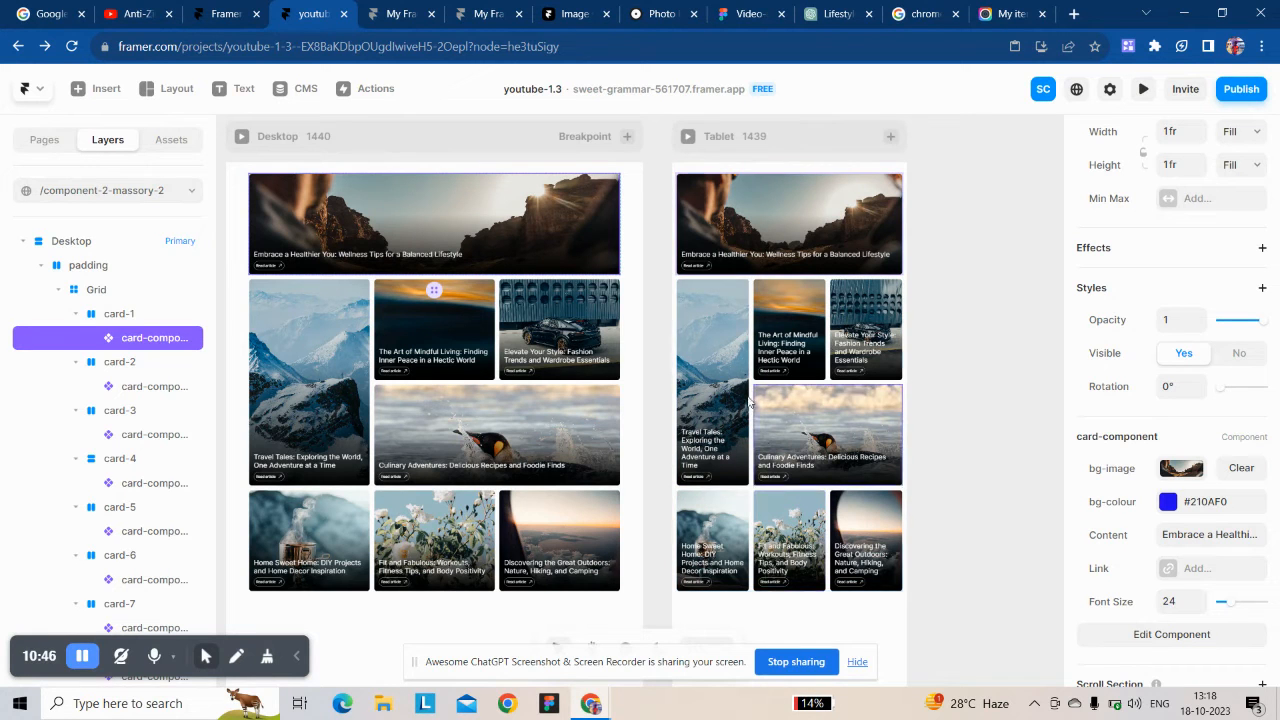
click(778, 152)
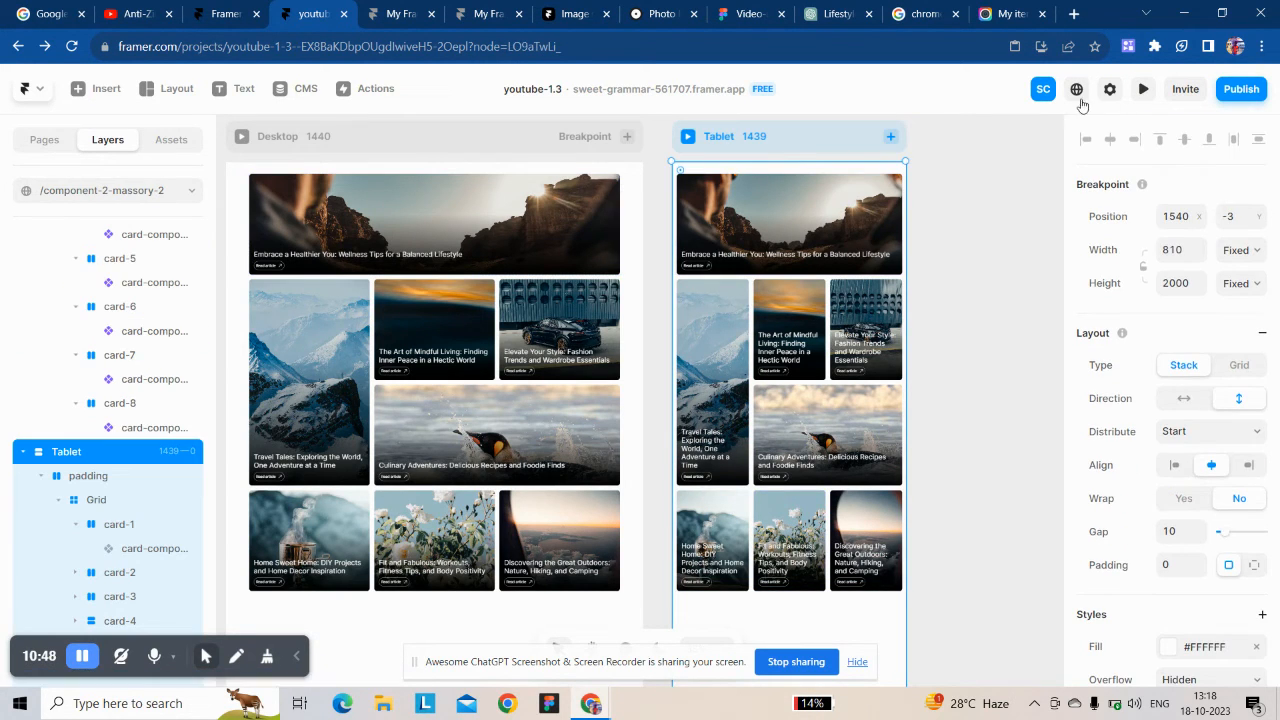
click(1142, 90)
scroll(343, 323, down, 3)
scroll(834, 346, down, 2)
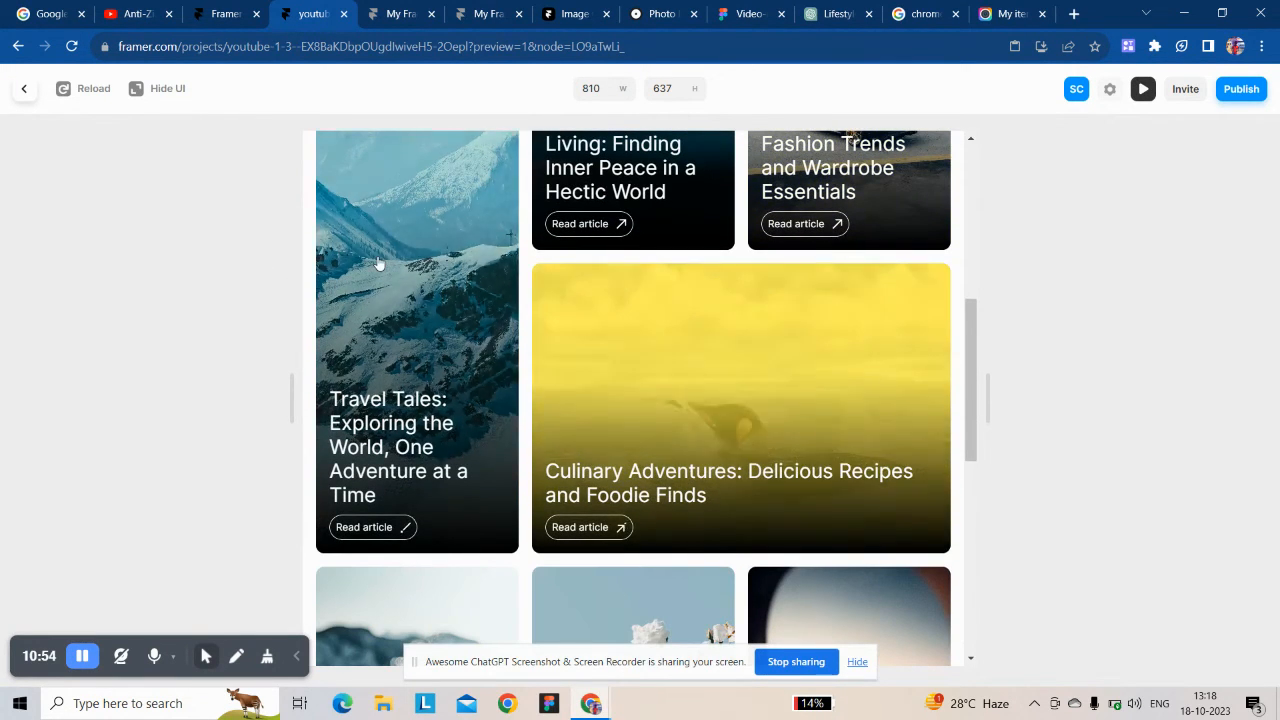
scroll(385, 285, down, 3)
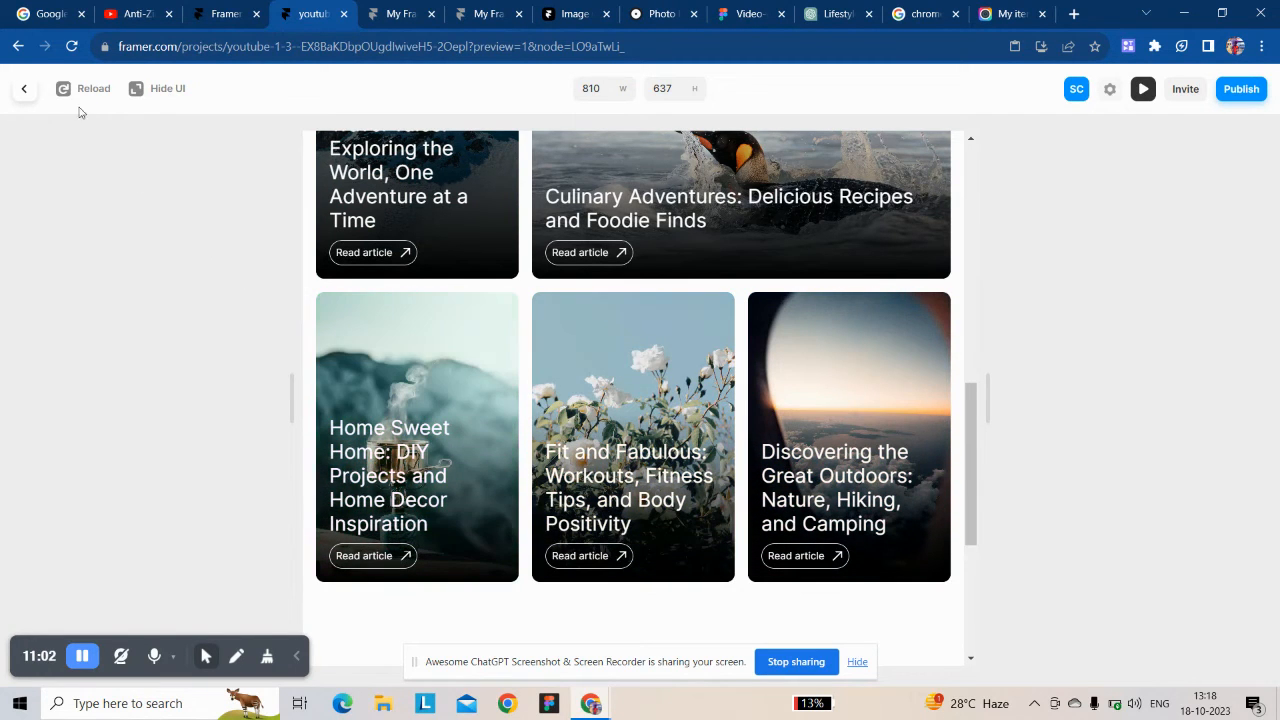
click(27, 94)
click(656, 241)
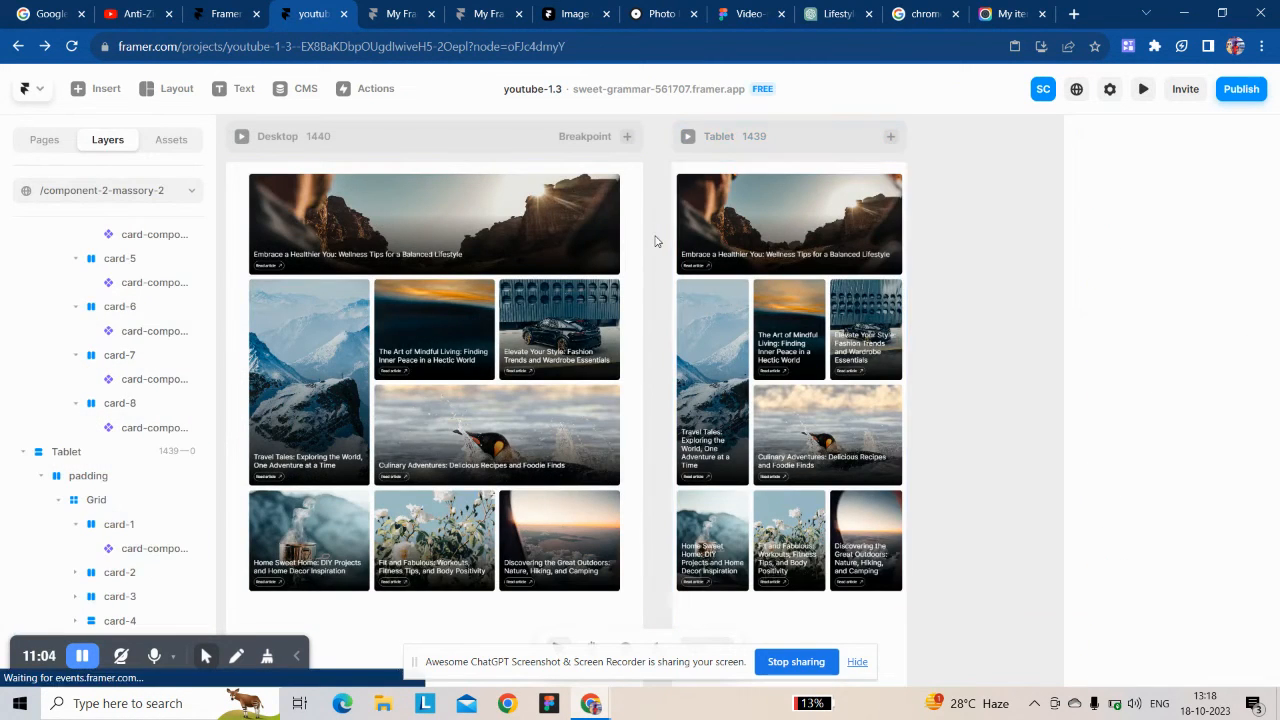
Step: Add a Phone breakpoint 390 wide beside the Tablet layout
click(420, 240)
scroll(1123, 354, up, 1)
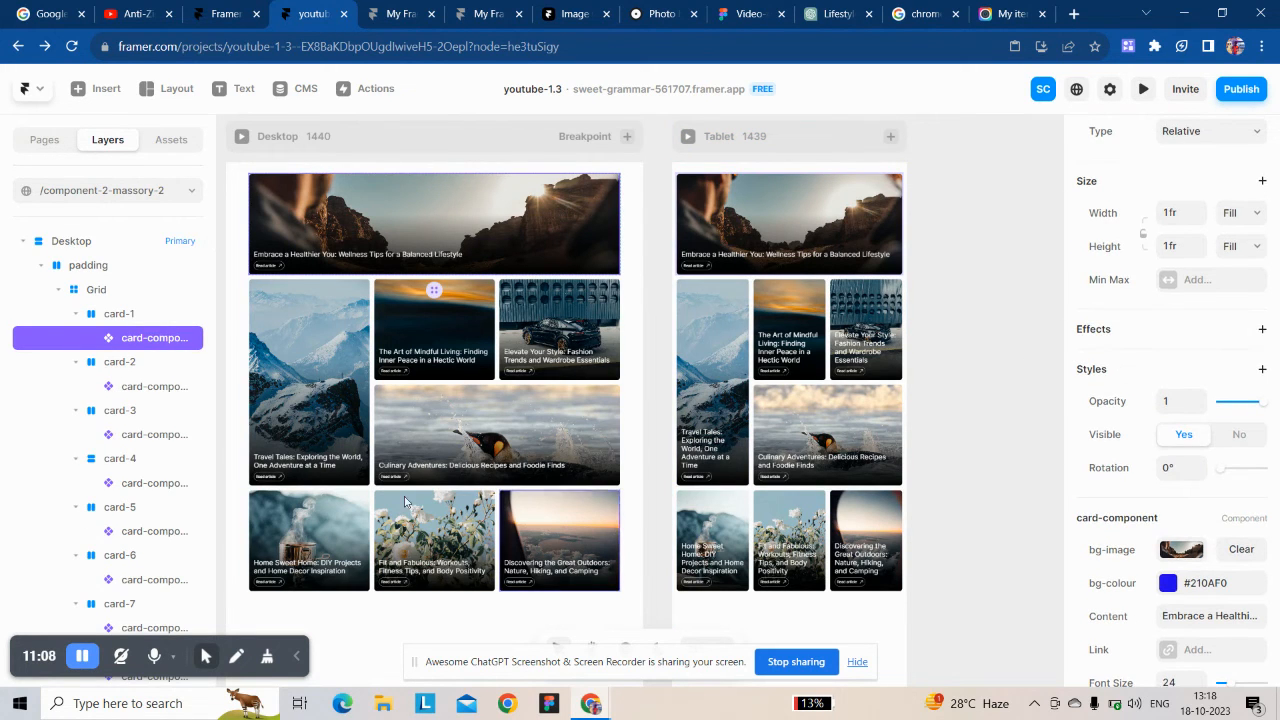
scroll(1221, 562, down, 2)
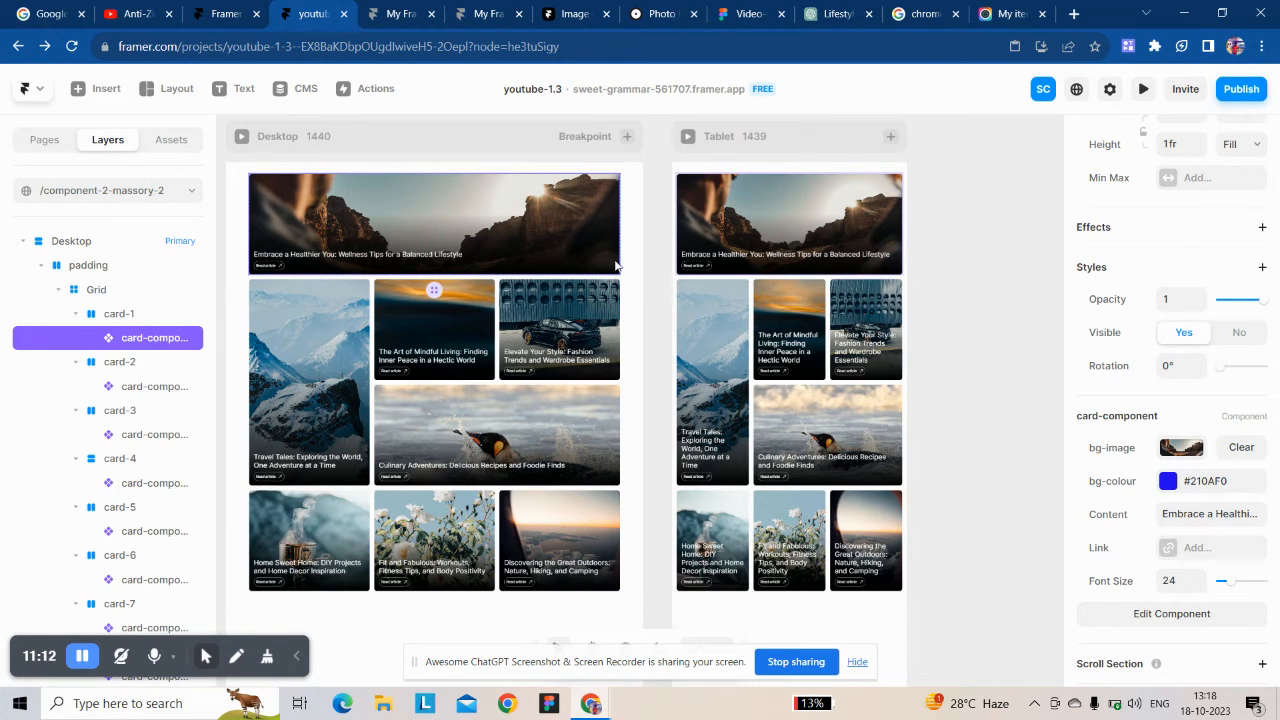
scroll(700, 255, up, 2)
click(890, 241)
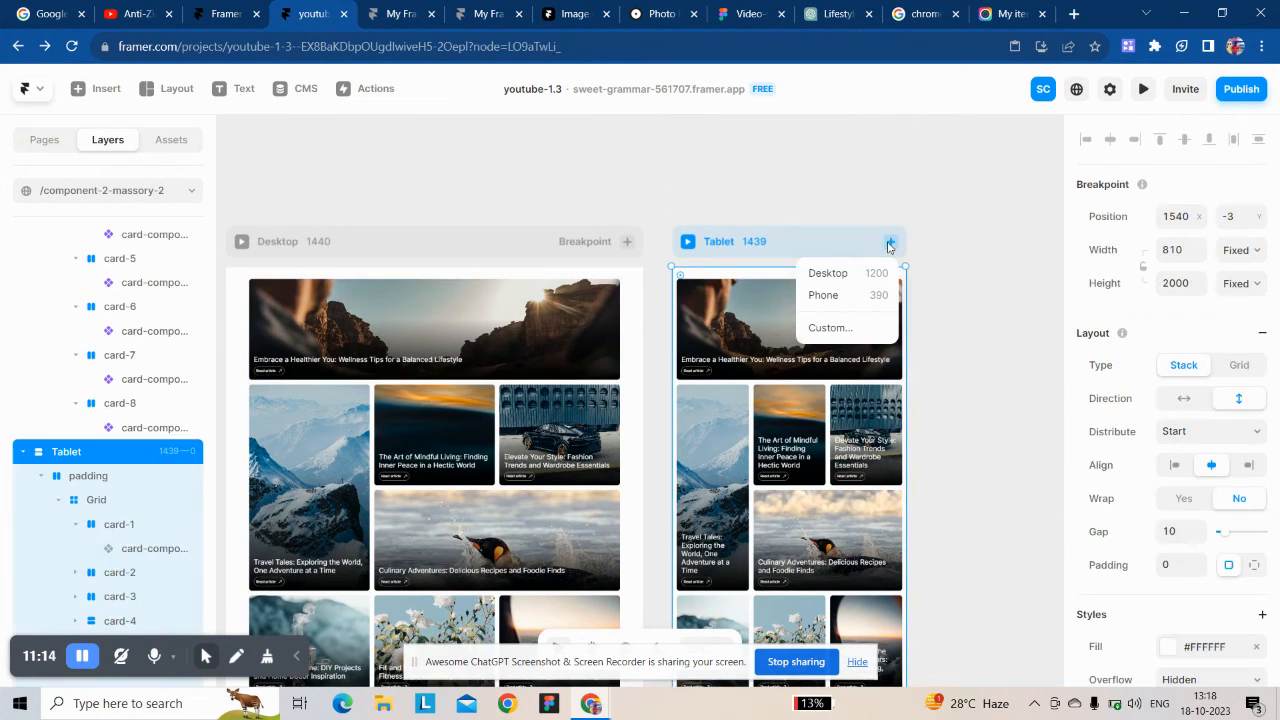
click(846, 301)
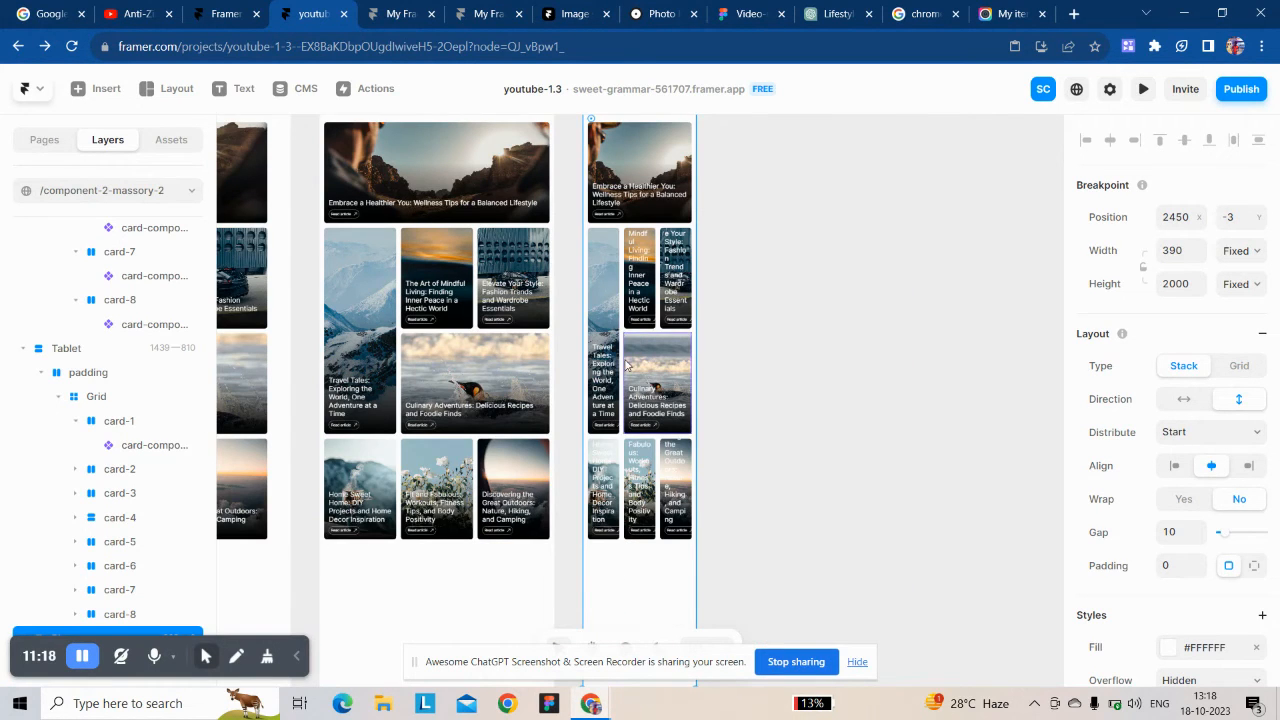
Step: Change the layout type of the Phone breakpoint's Grid from Grid to a vertical Stack
scroll(627, 332, up, 1)
scroll(627, 325, left, 1)
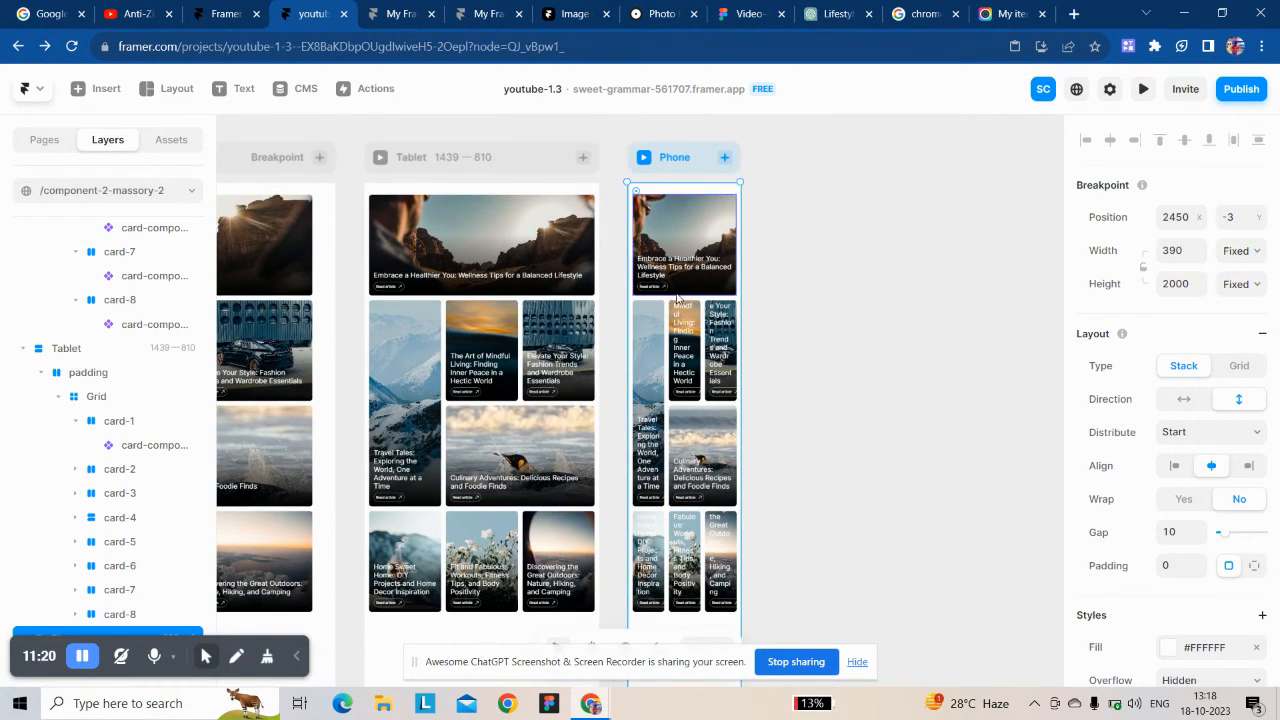
click(672, 305)
scroll(1189, 517, down, 2)
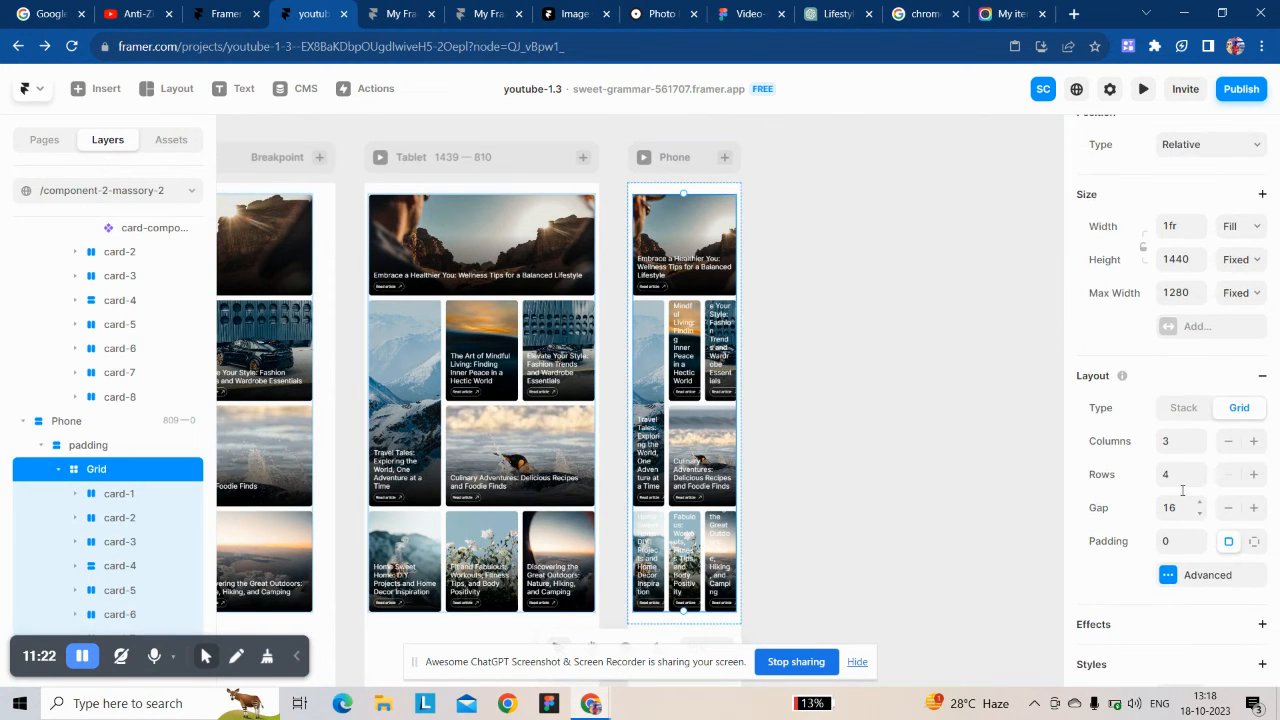
click(1168, 414)
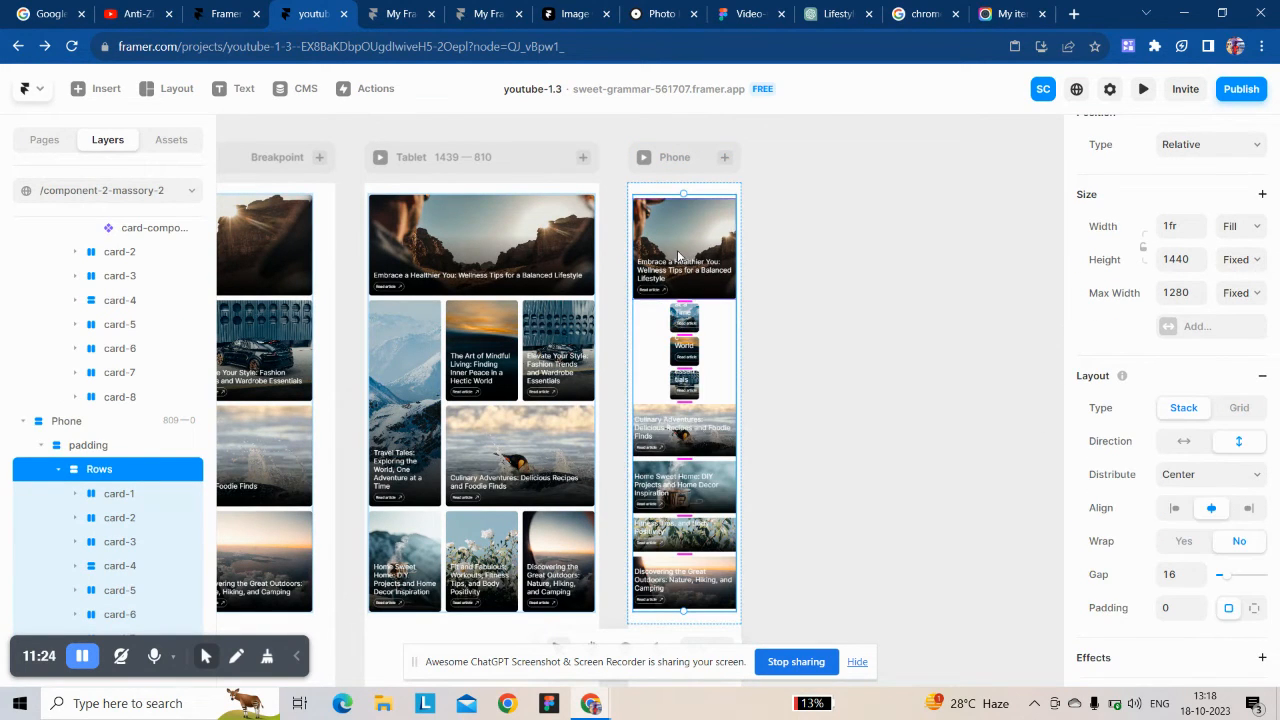
Step: Rename the Phone breakpoint's Rows stack as card-collection
click(123, 494)
double_click(124, 471)
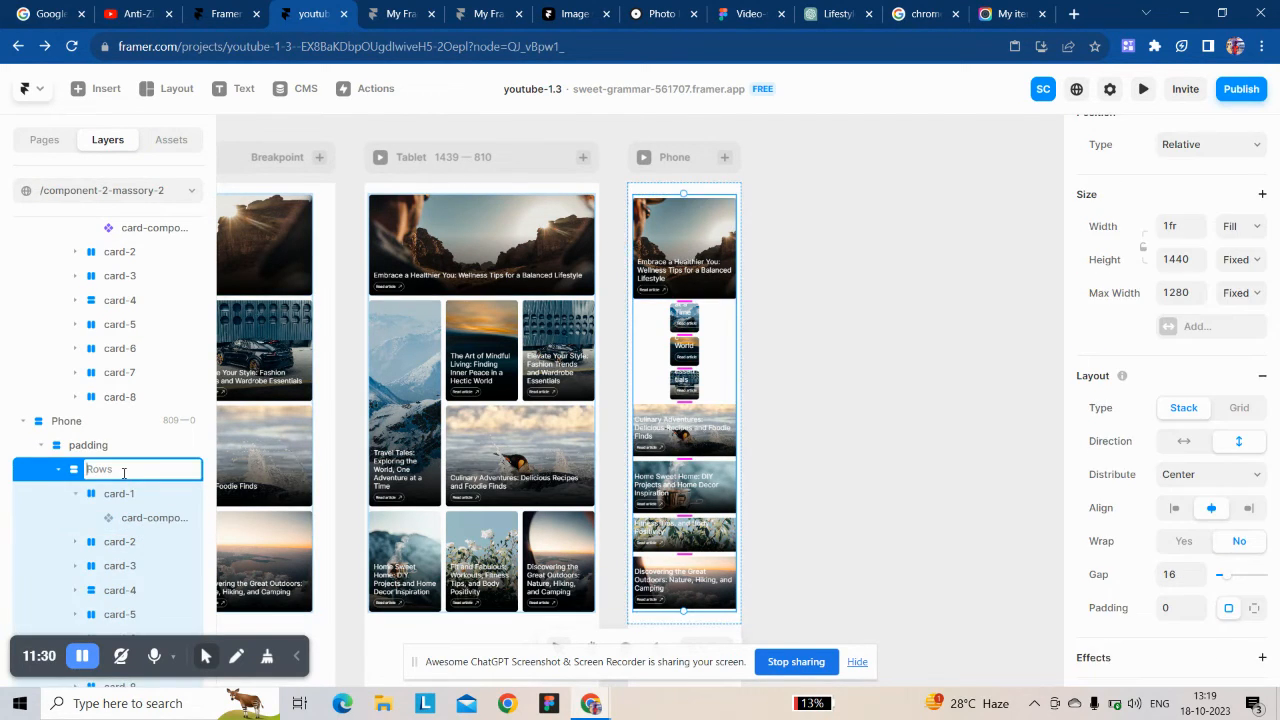
text(card-collection)
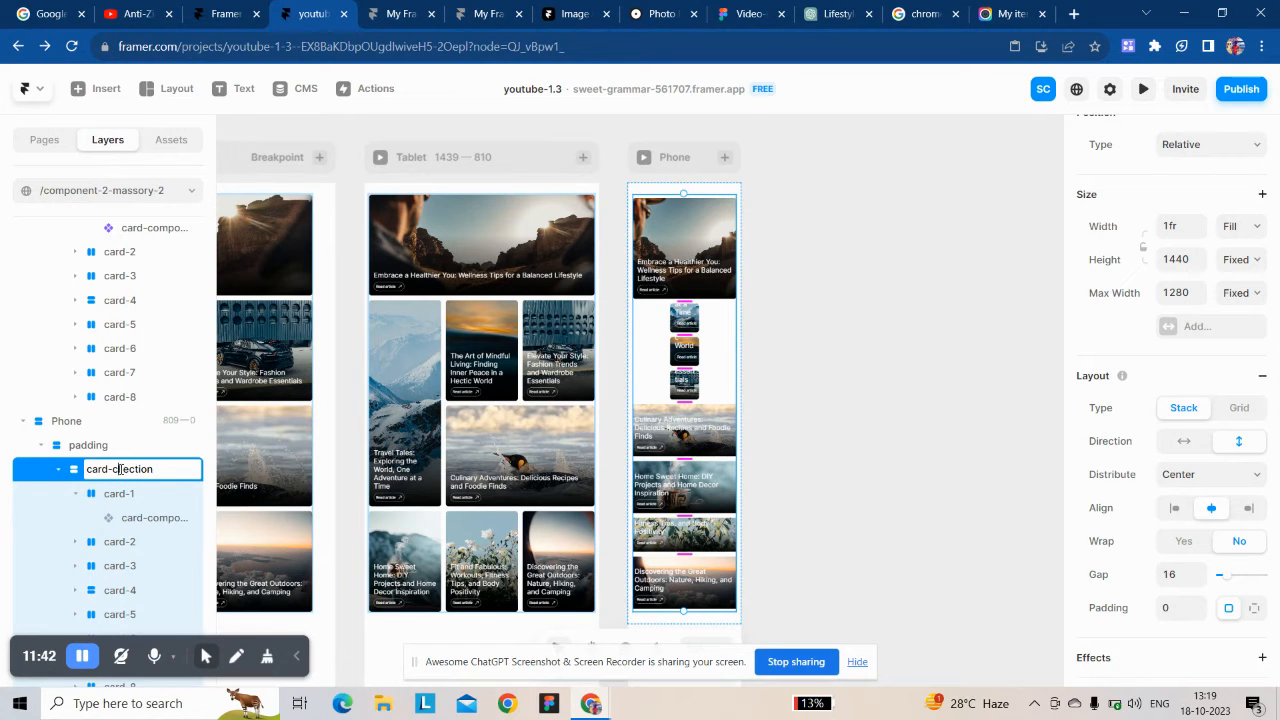
click(907, 418)
Step: Set the height of card-1 in the Phone breakpoint to a fixed 300
click(685, 238)
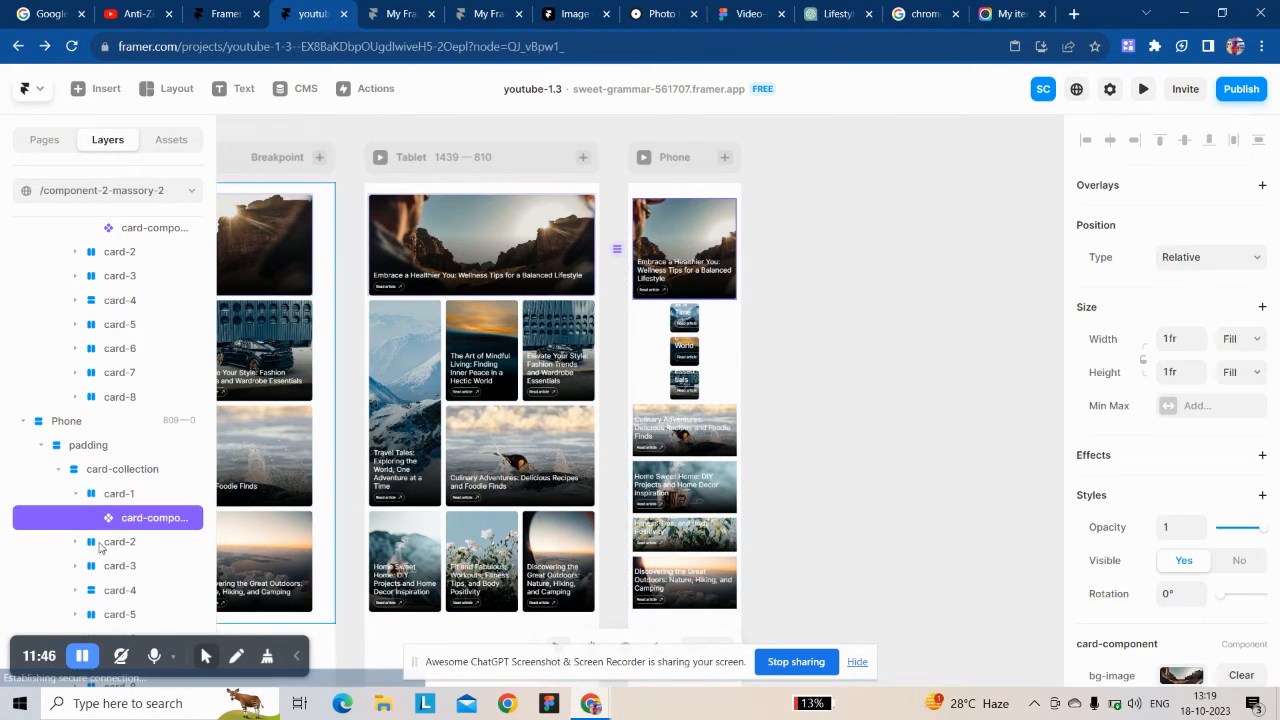
click(125, 495)
double_click(1187, 411)
text(300)
key(Return)
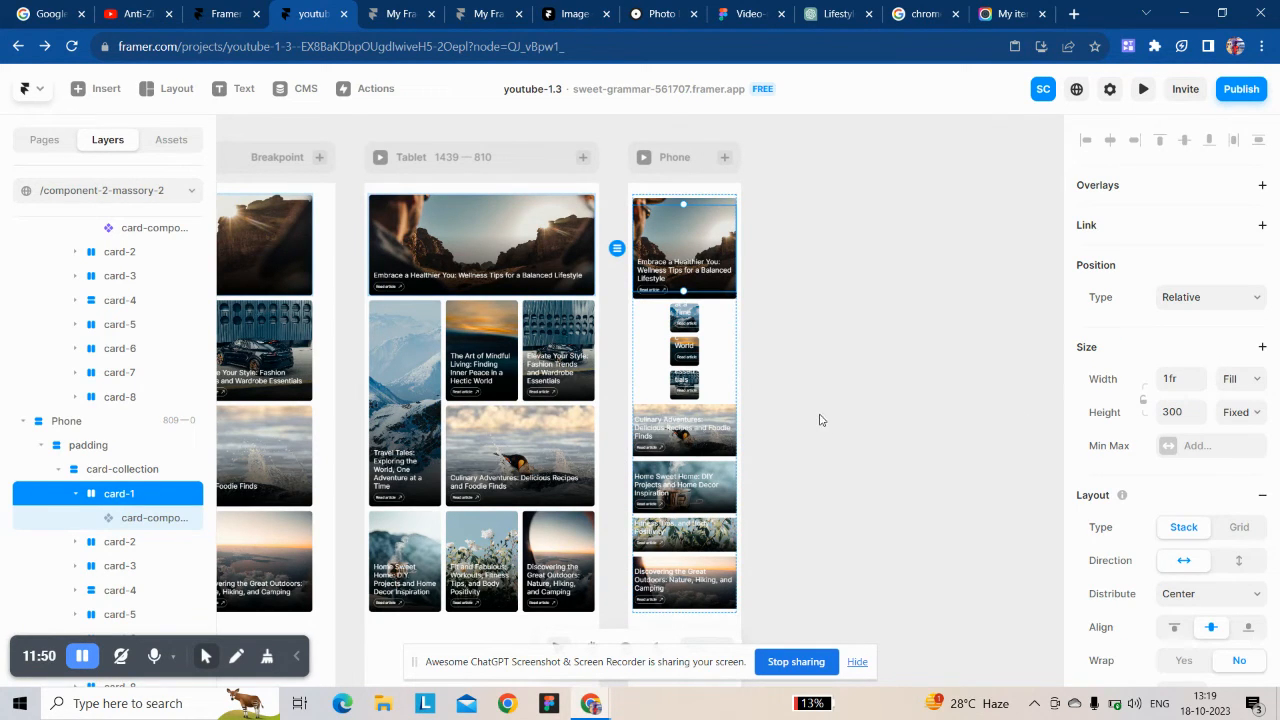
Step: Give card-2 in the Phone breakpoint a fixed height of 300 and a Fill width
click(137, 556)
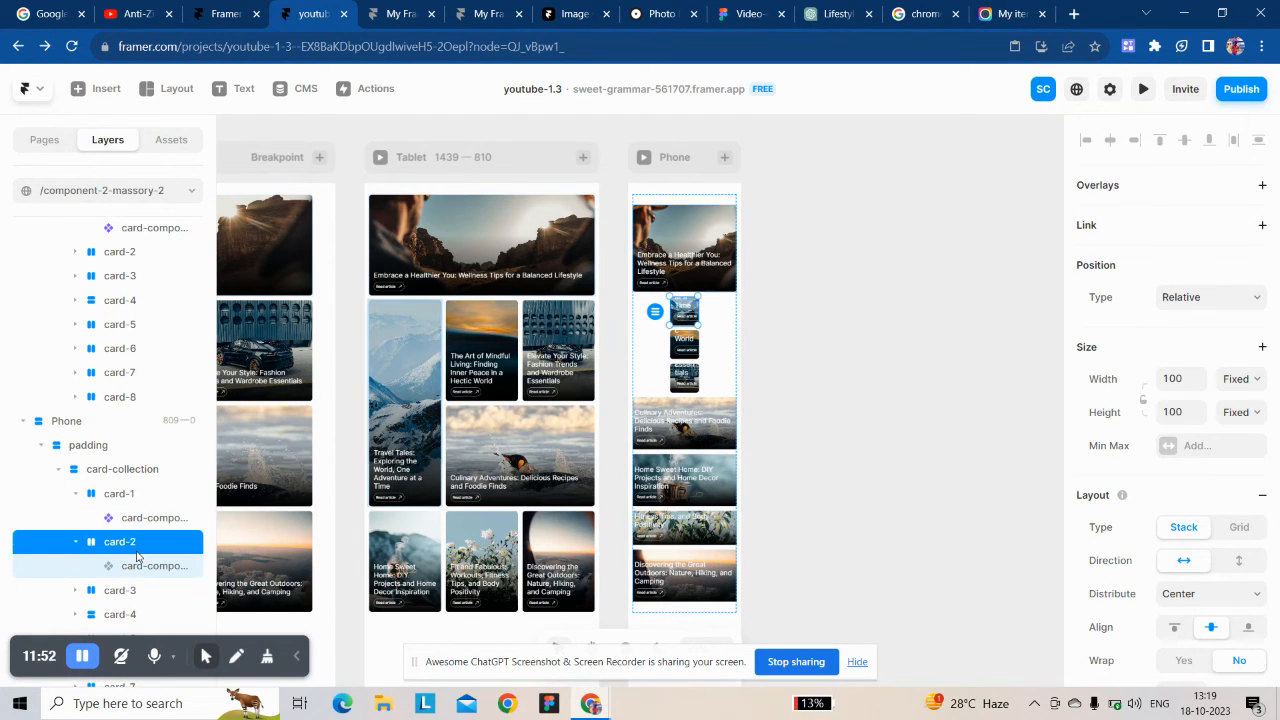
double_click(1180, 411)
text(3)
click(1238, 379)
click(1233, 424)
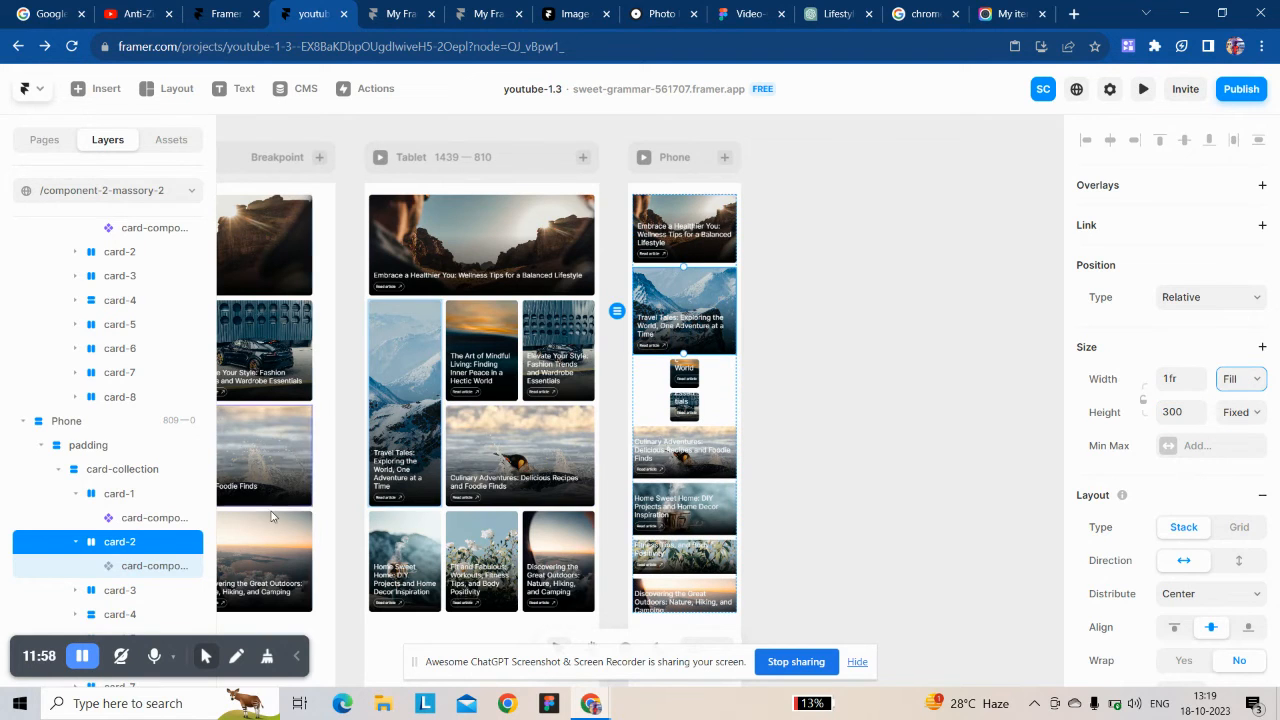
Step: Give card-3 in the Phone breakpoint a fixed height of 300 and a Fill width
click(120, 590)
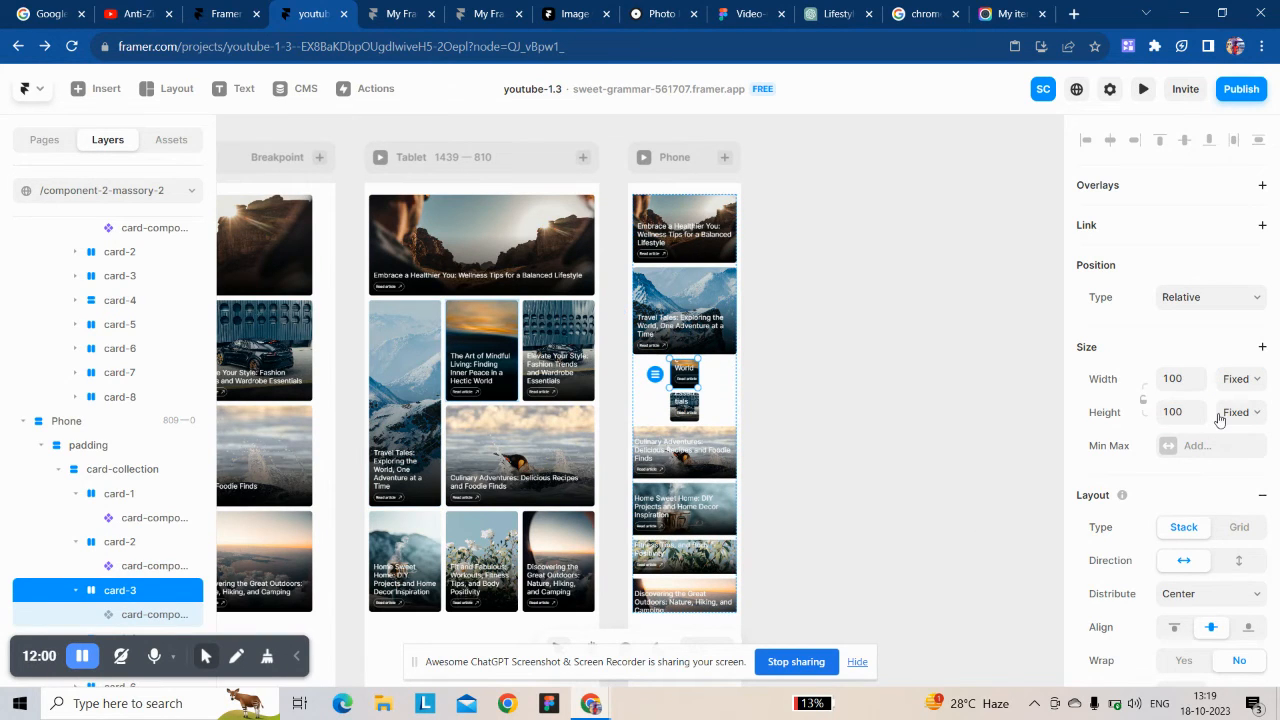
click(1172, 411)
text(300)
click(1238, 379)
click(1238, 425)
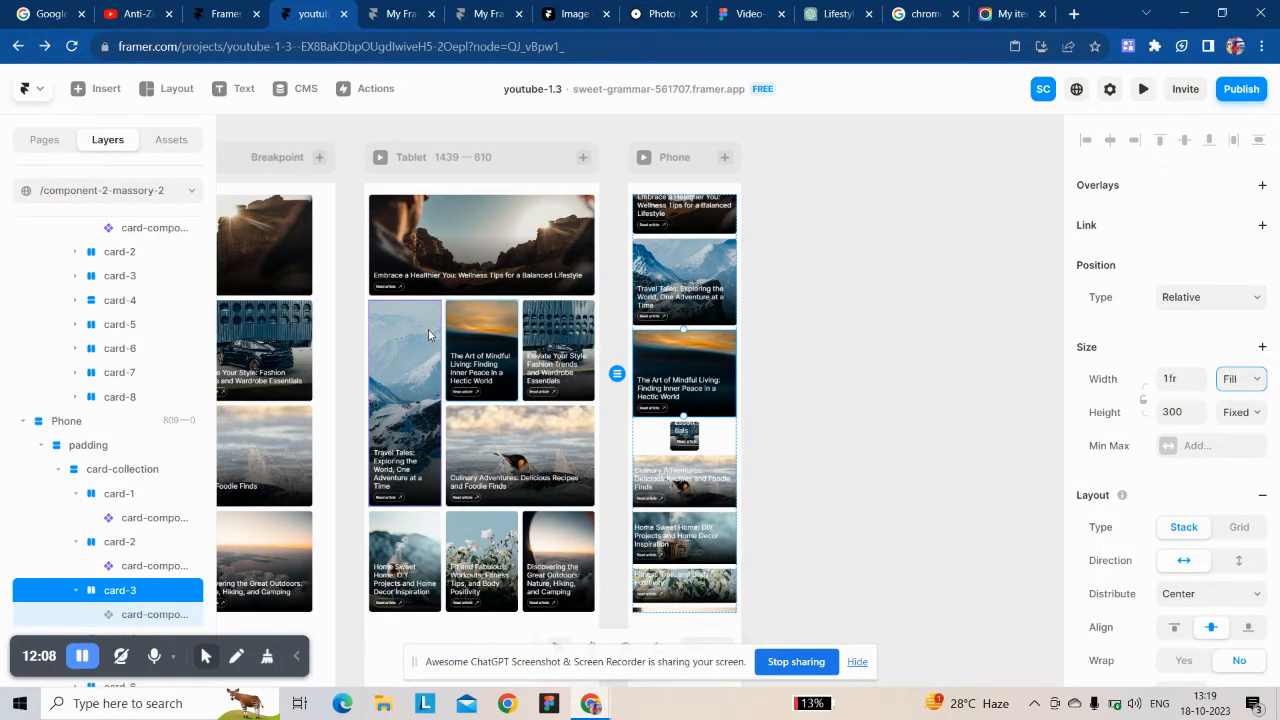
Step: Give card-4 in the Phone breakpoint a fixed height of 300 and a Fill width
scroll(105, 549, down, 2)
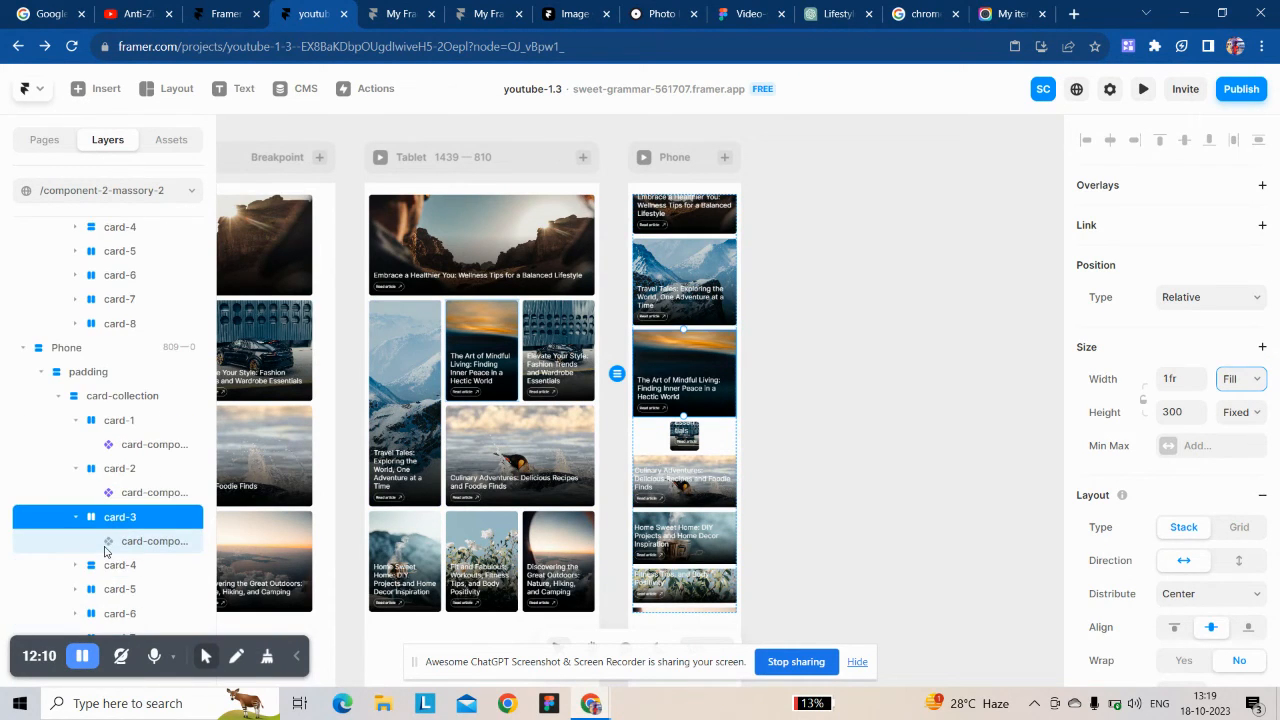
click(122, 565)
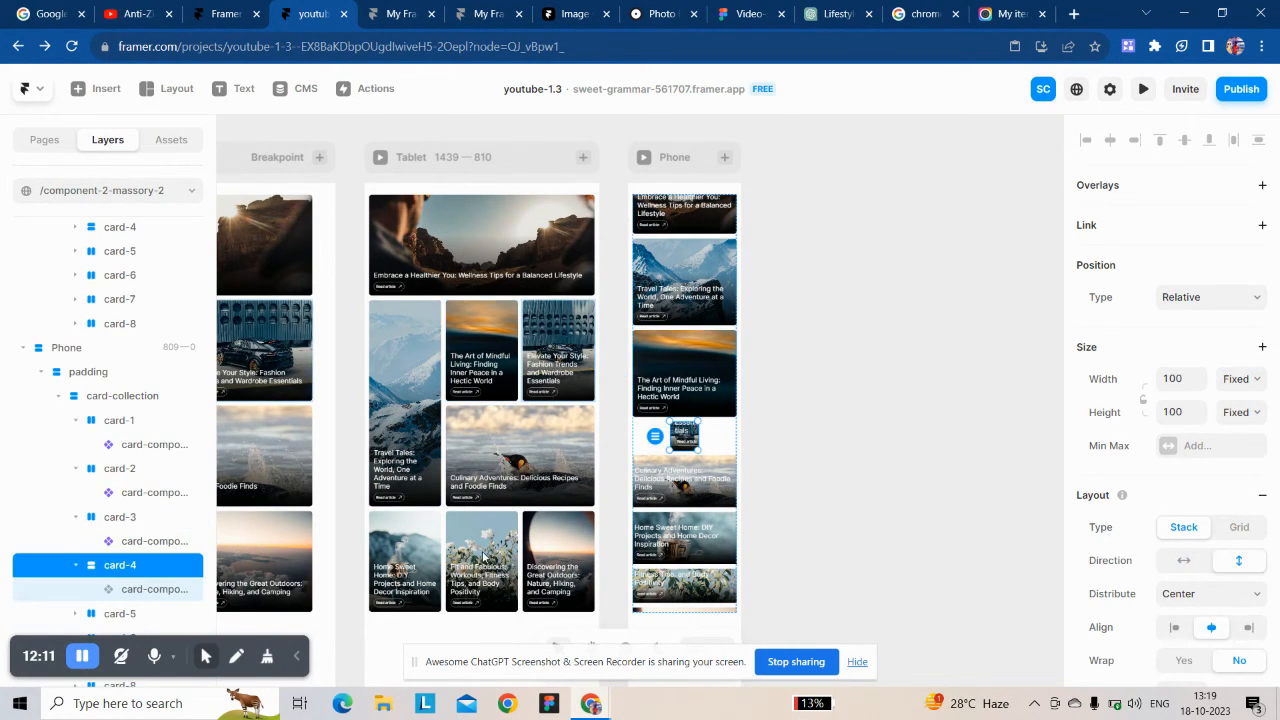
click(1185, 414)
text(300)
click(1229, 380)
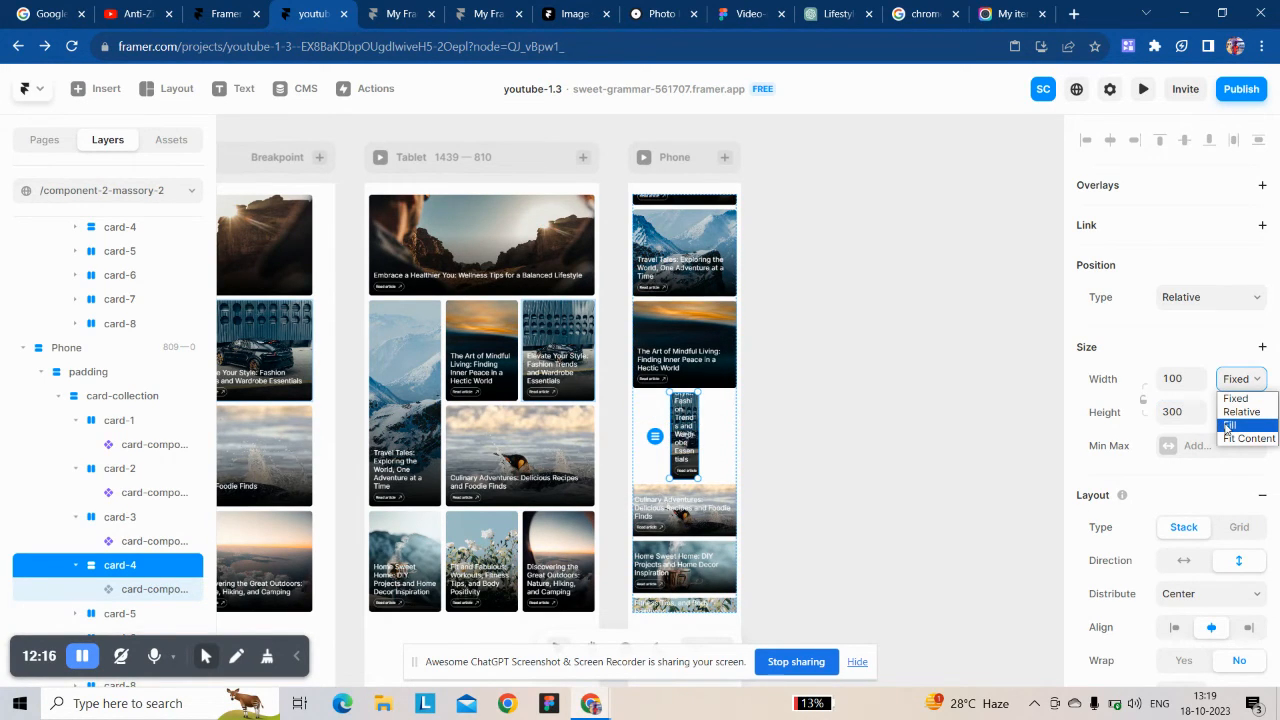
click(1228, 426)
Step: Give card-5 in the Phone breakpoint a fixed height of 300 and a Fill width
scroll(112, 584, down, 1)
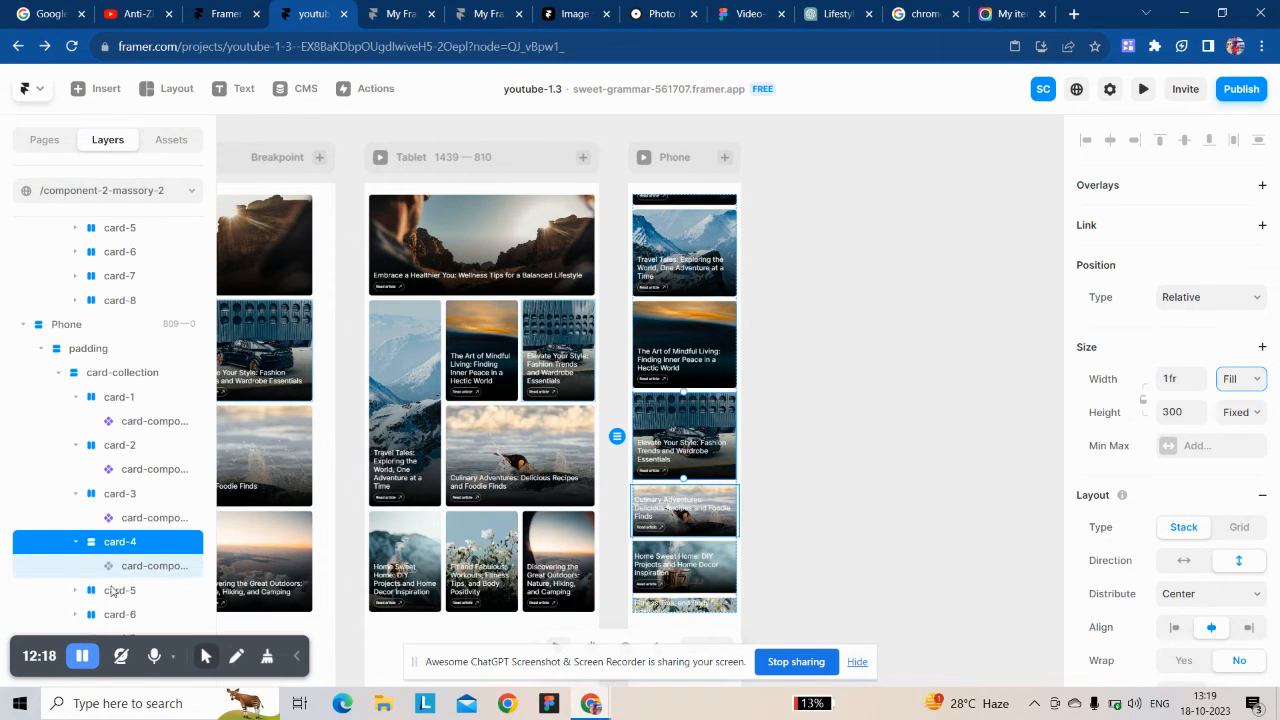
click(122, 590)
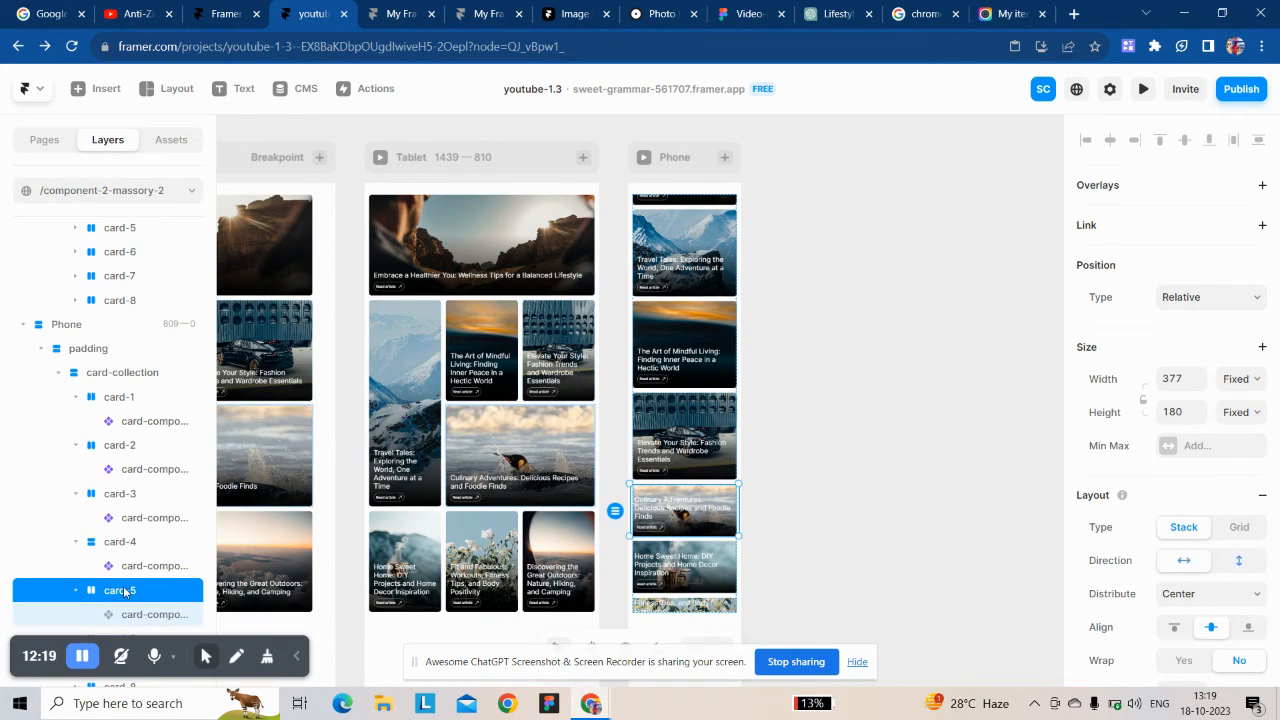
click(1187, 415)
text(300)
click(1230, 379)
click(1234, 423)
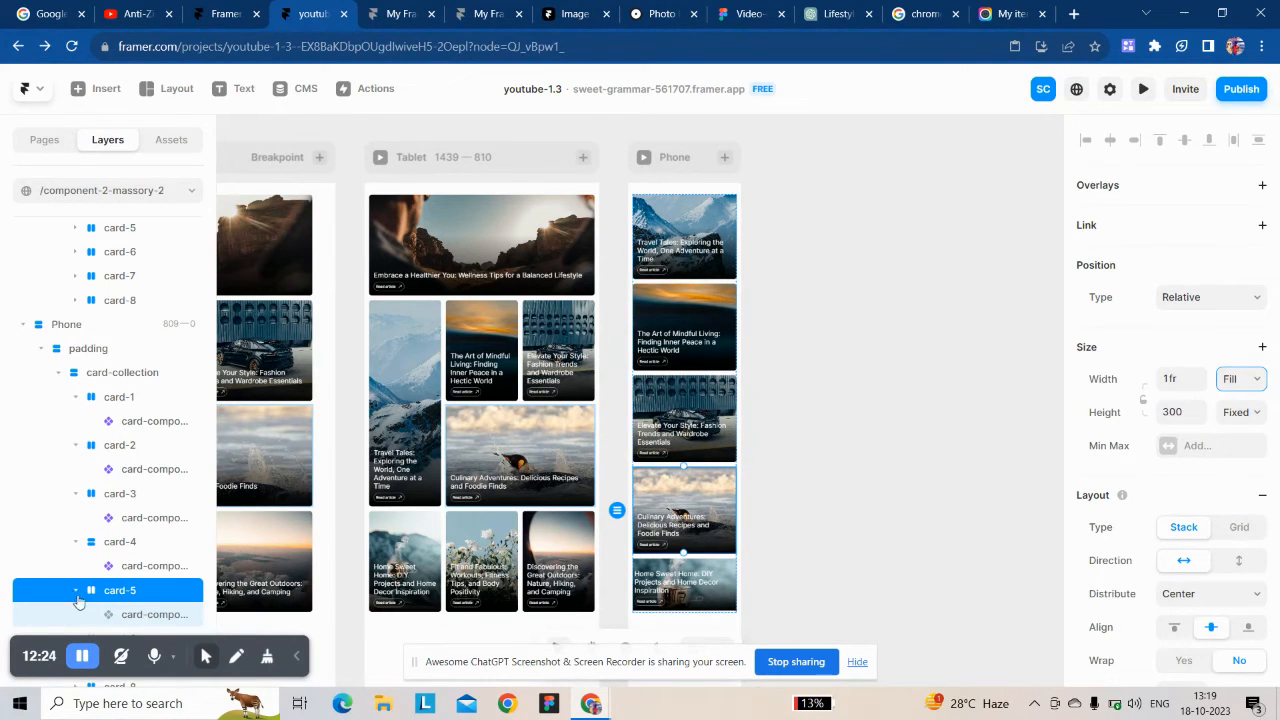
Step: Give card-6 in the Phone breakpoint a fixed height of 300 and a Fill width
scroll(79, 600, down, 1)
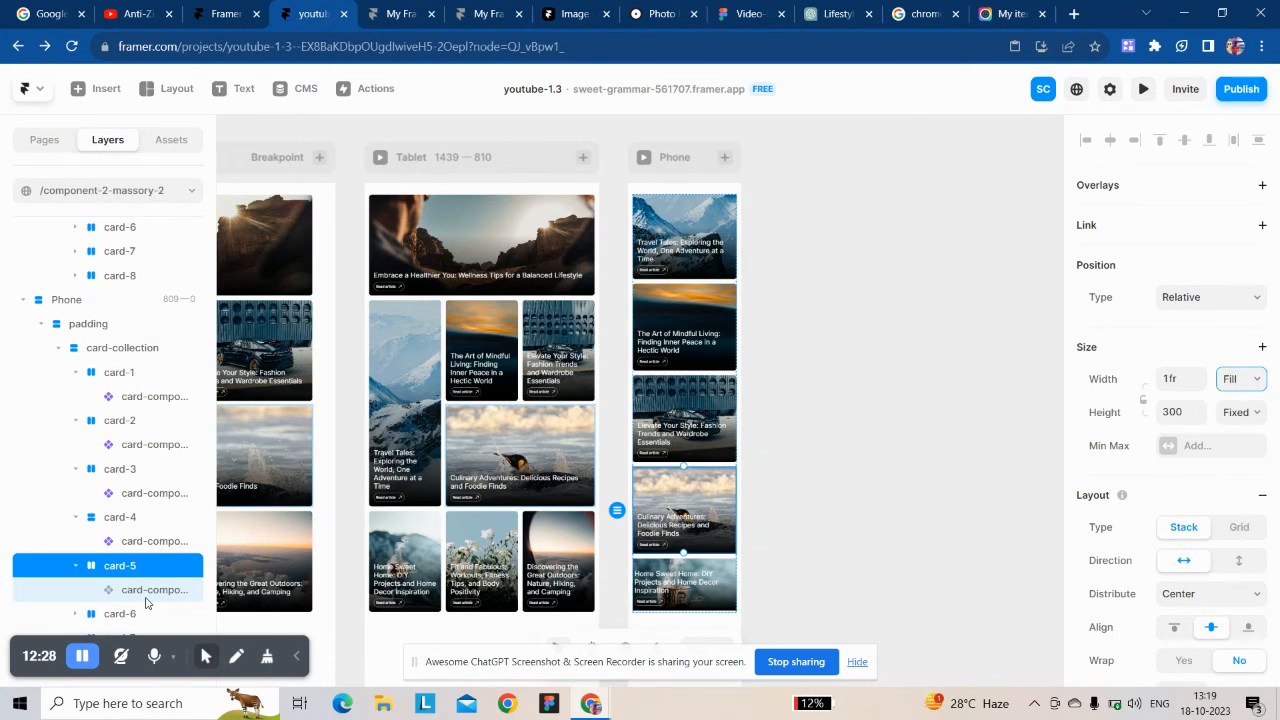
click(157, 615)
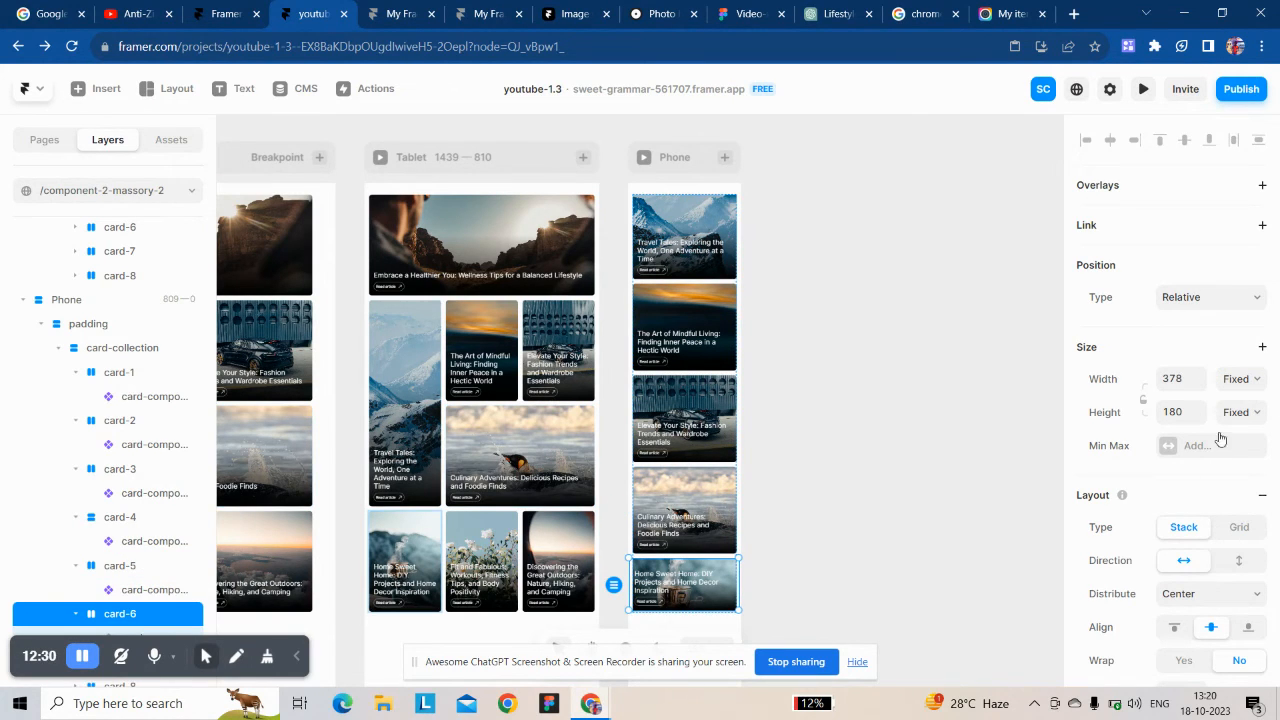
click(1182, 417)
text(300)
click(1240, 379)
click(1228, 424)
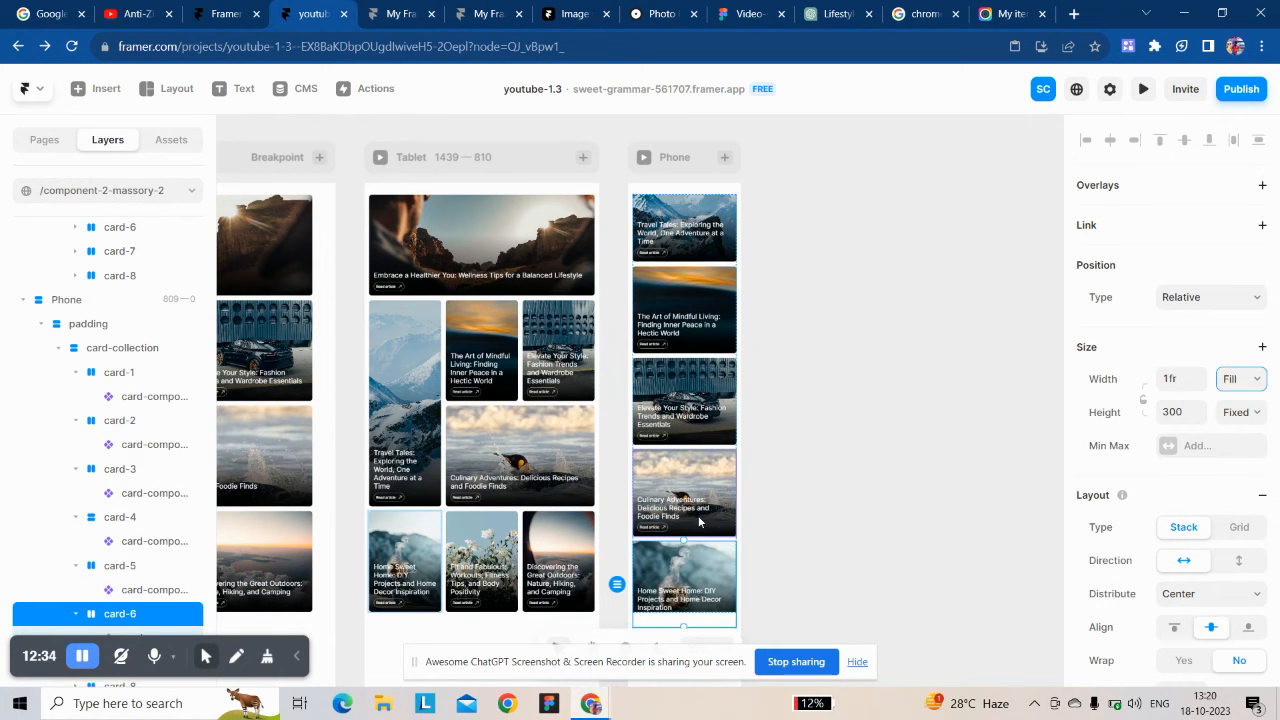
Step: Set the heights of the Phone breakpoint and its card-collection to Fit Content
click(680, 378)
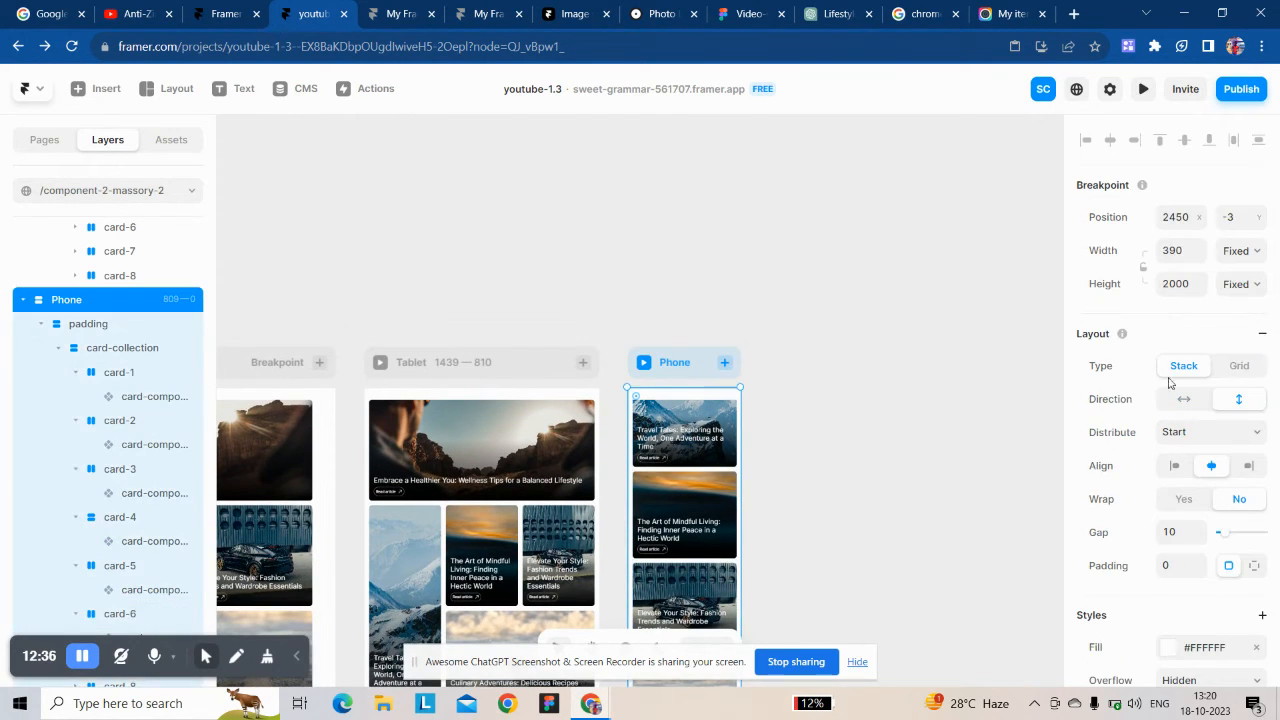
click(1246, 289)
click(1245, 342)
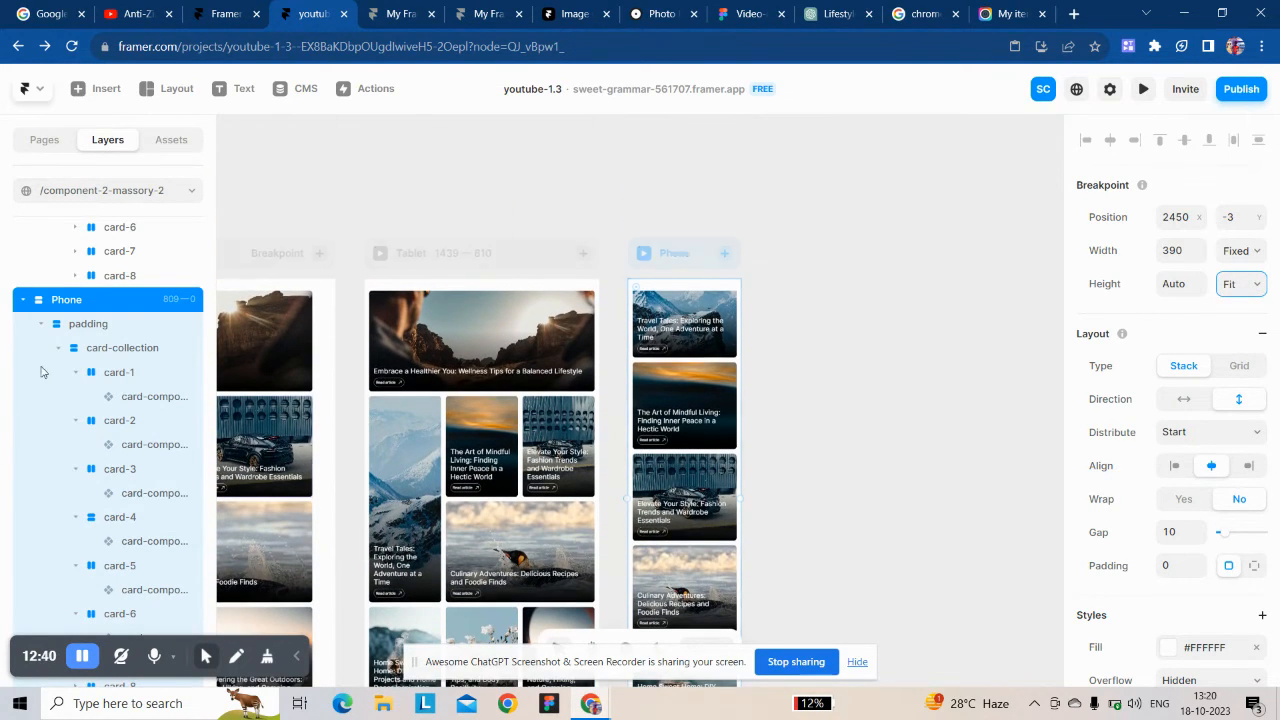
click(100, 324)
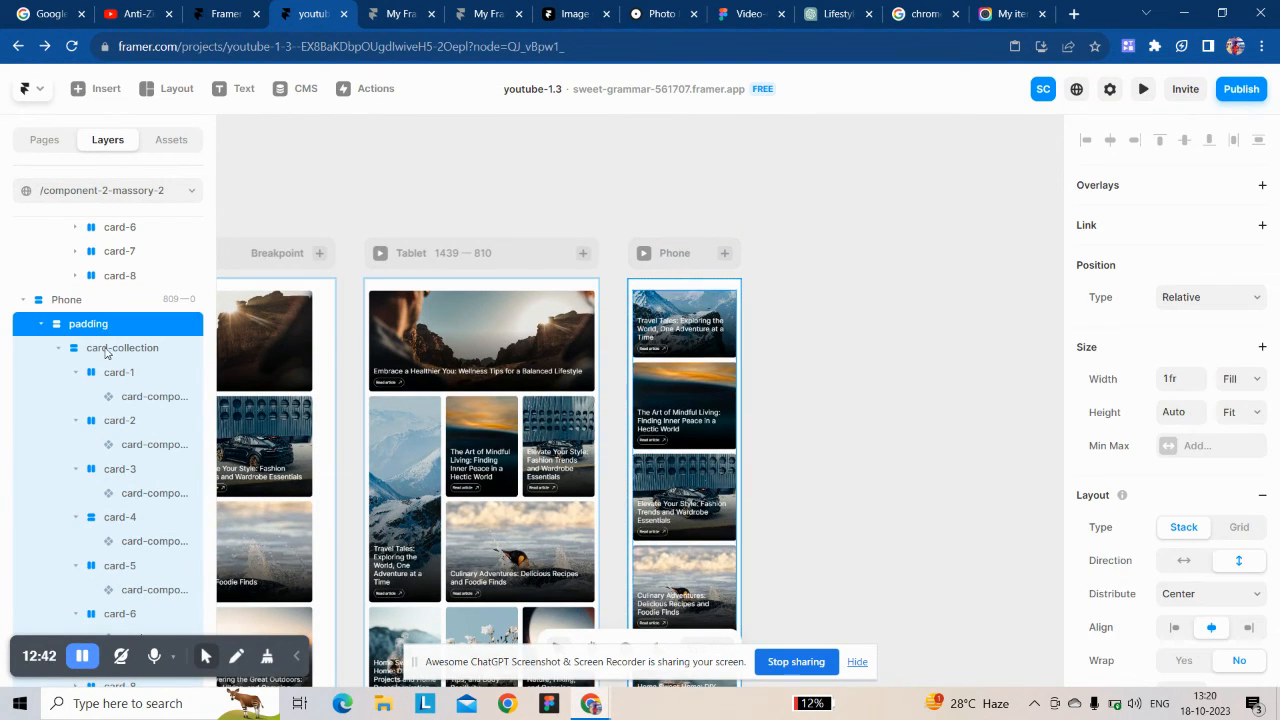
click(108, 350)
click(1236, 260)
click(1240, 316)
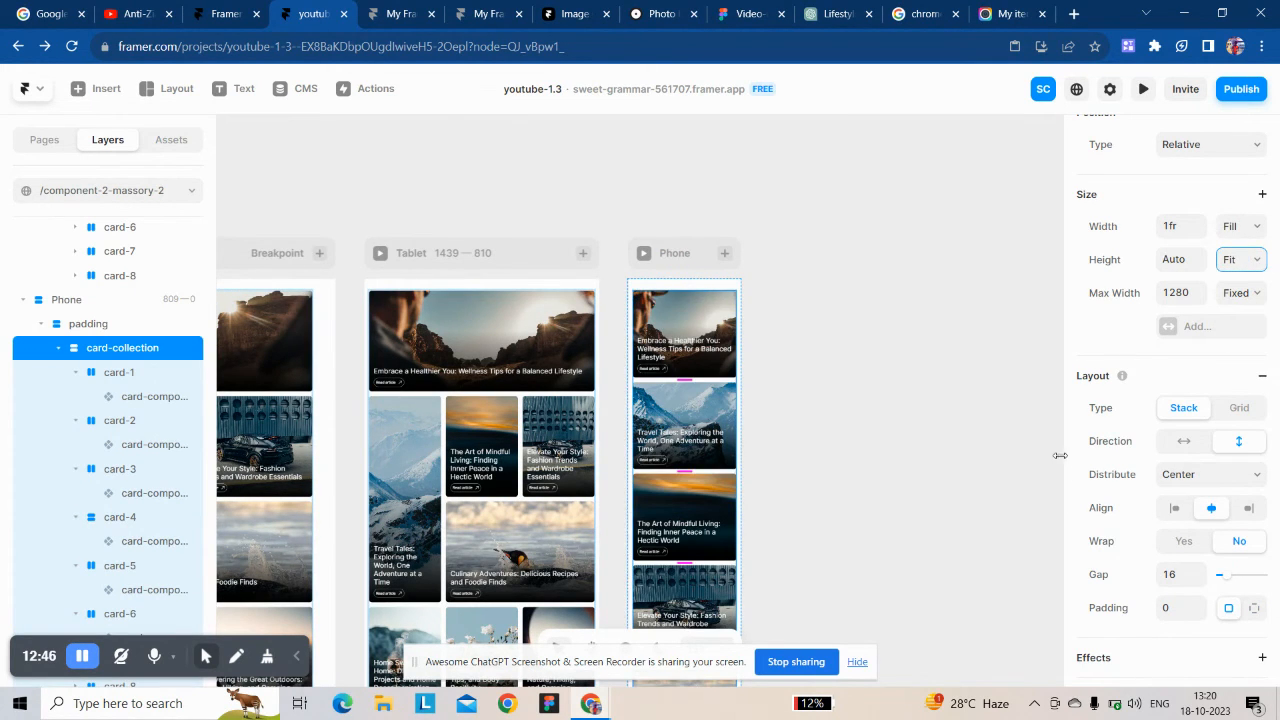
Step: Review the card layouts across the Phone, Tablet and Desktop breakpoints on the canvas
scroll(679, 488, down, 8)
scroll(679, 488, up, 2)
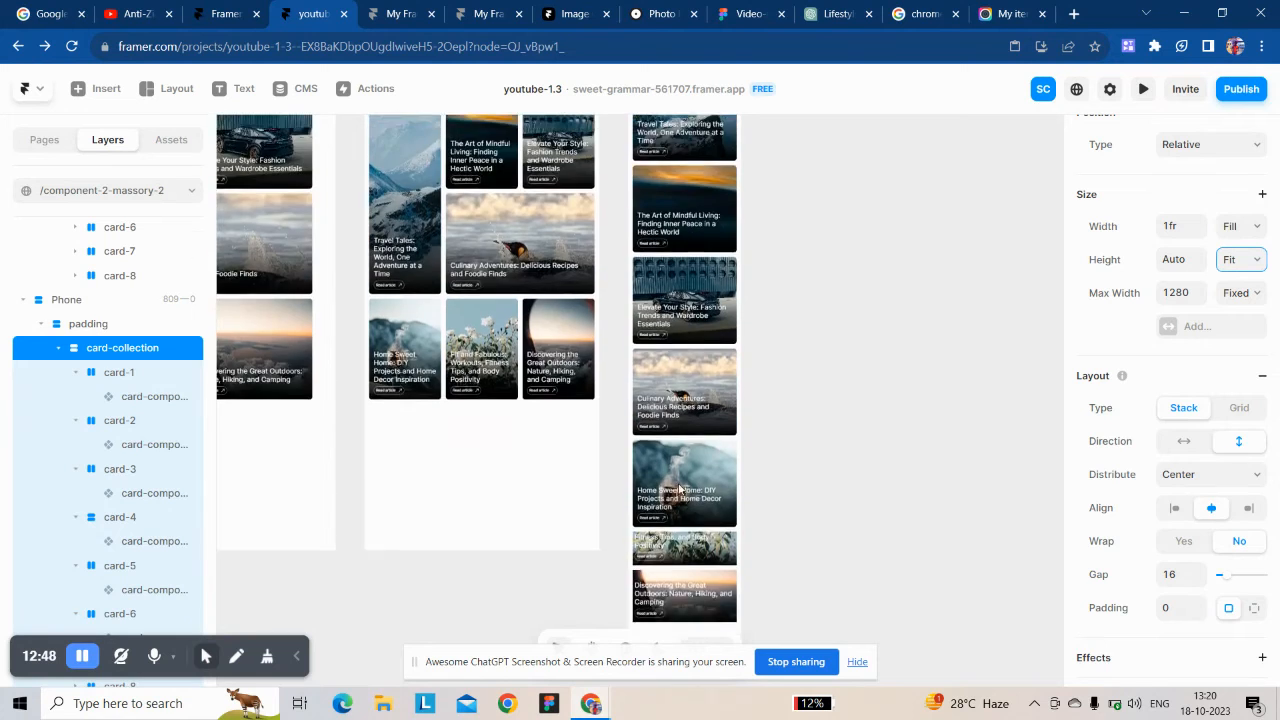
scroll(640, 470, up, 1)
scroll(509, 434, up, 5)
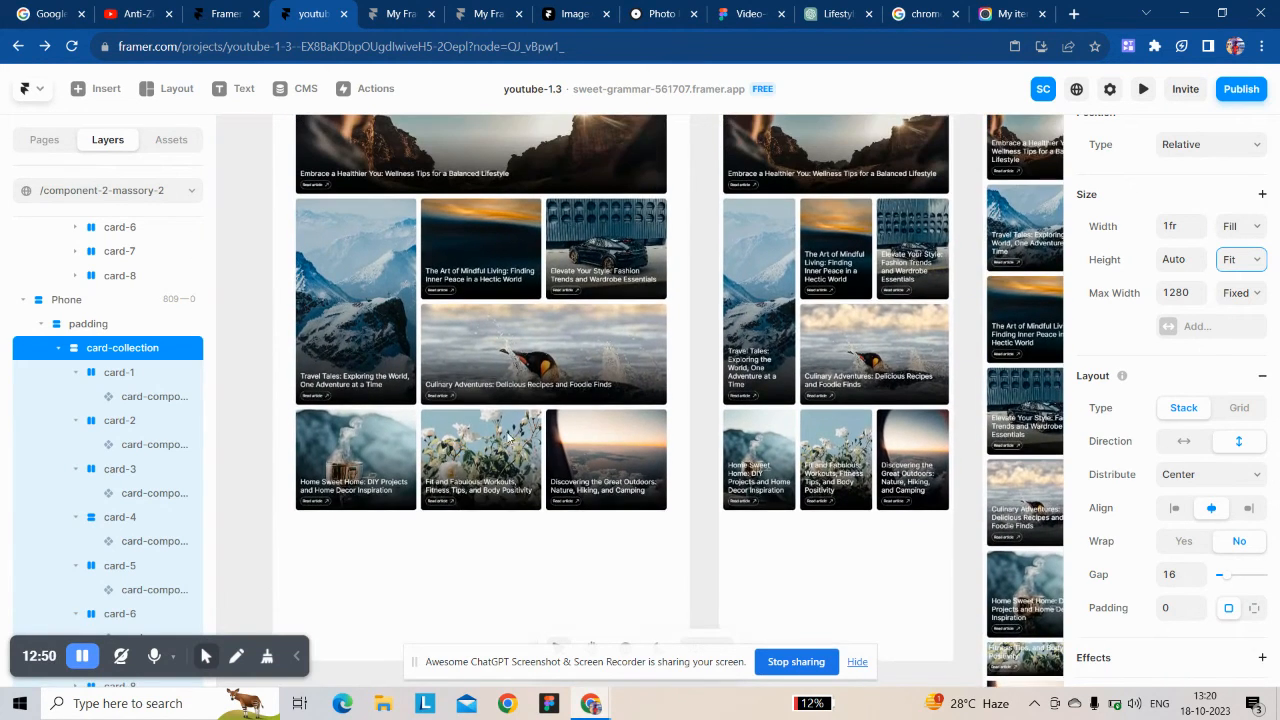
scroll(509, 434, left, 3)
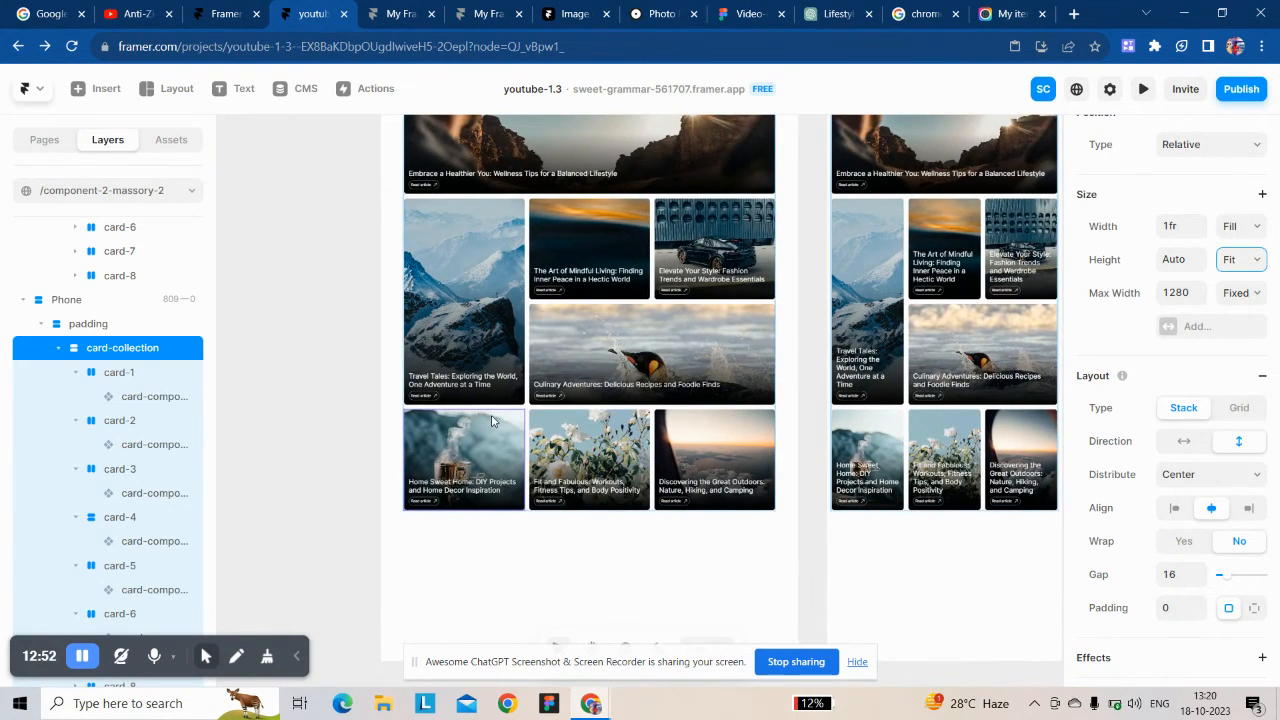
scroll(491, 421, right, 6)
scroll(673, 224, up, 3)
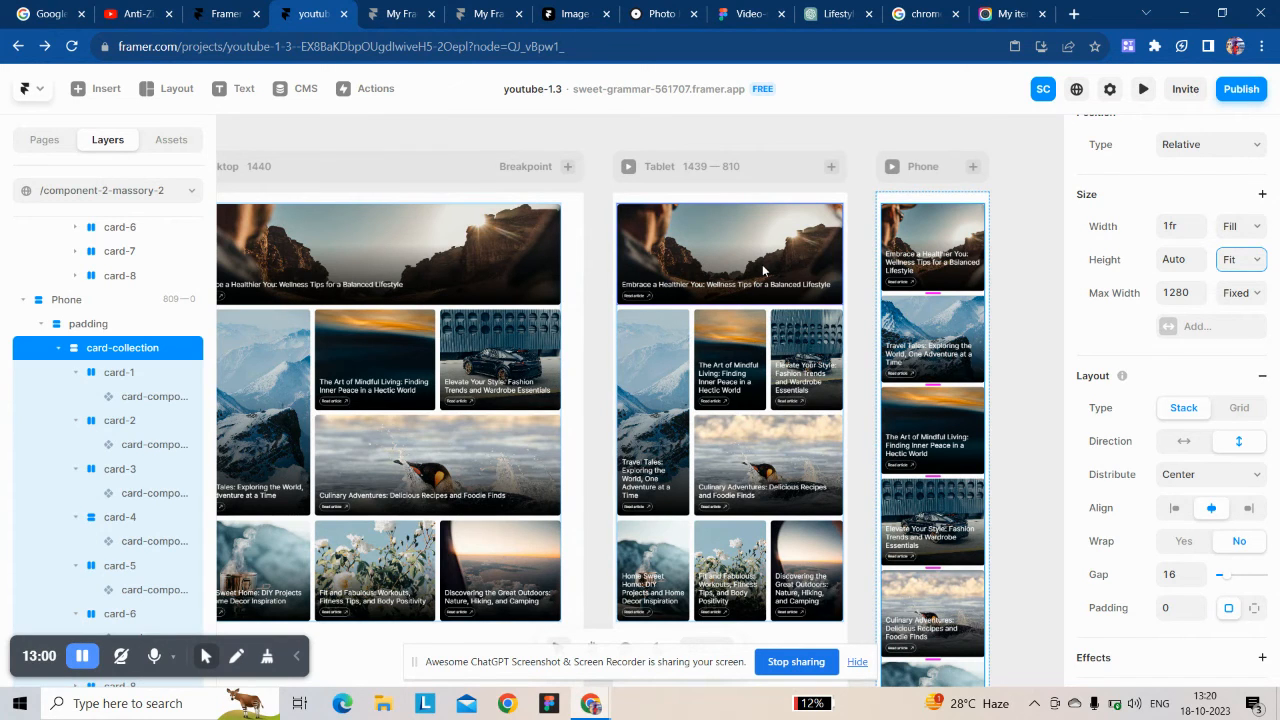
Step: Examine the component properties of card-1 in the Tablet and Desktop breakpoints, such as bg-image, bg-colour, Content and Font Size
click(661, 257)
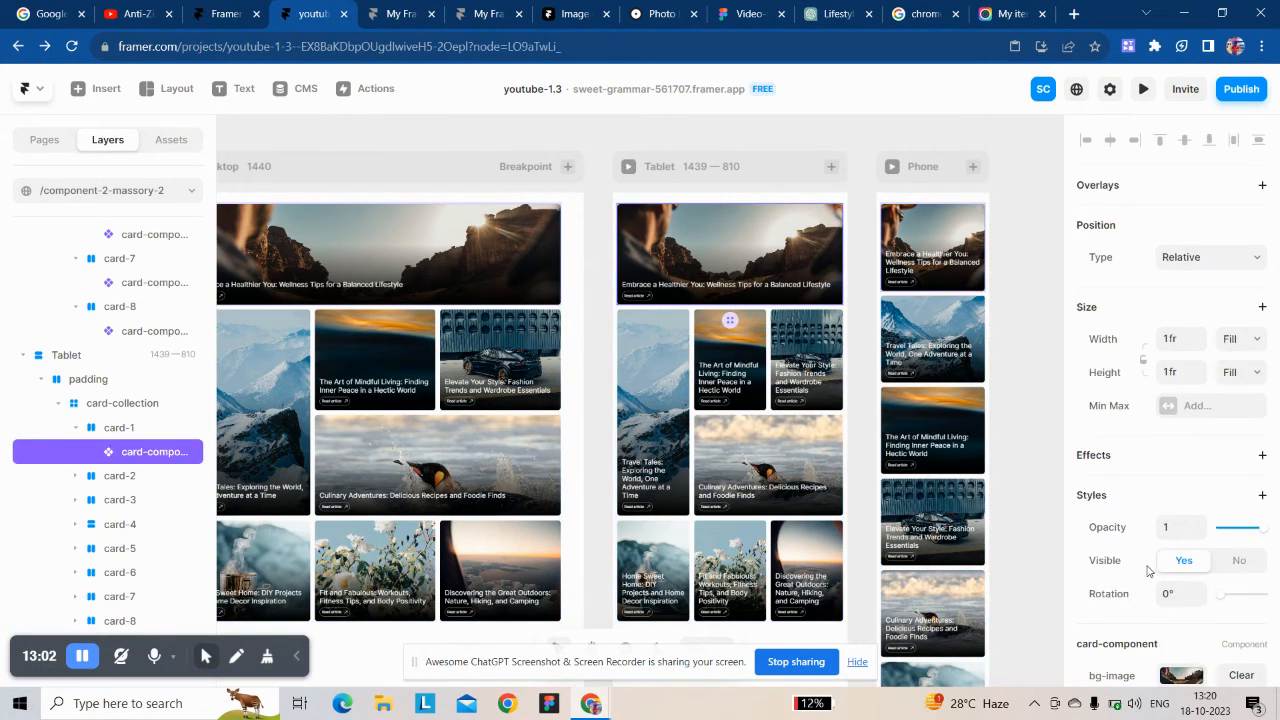
scroll(1168, 566, down, 3)
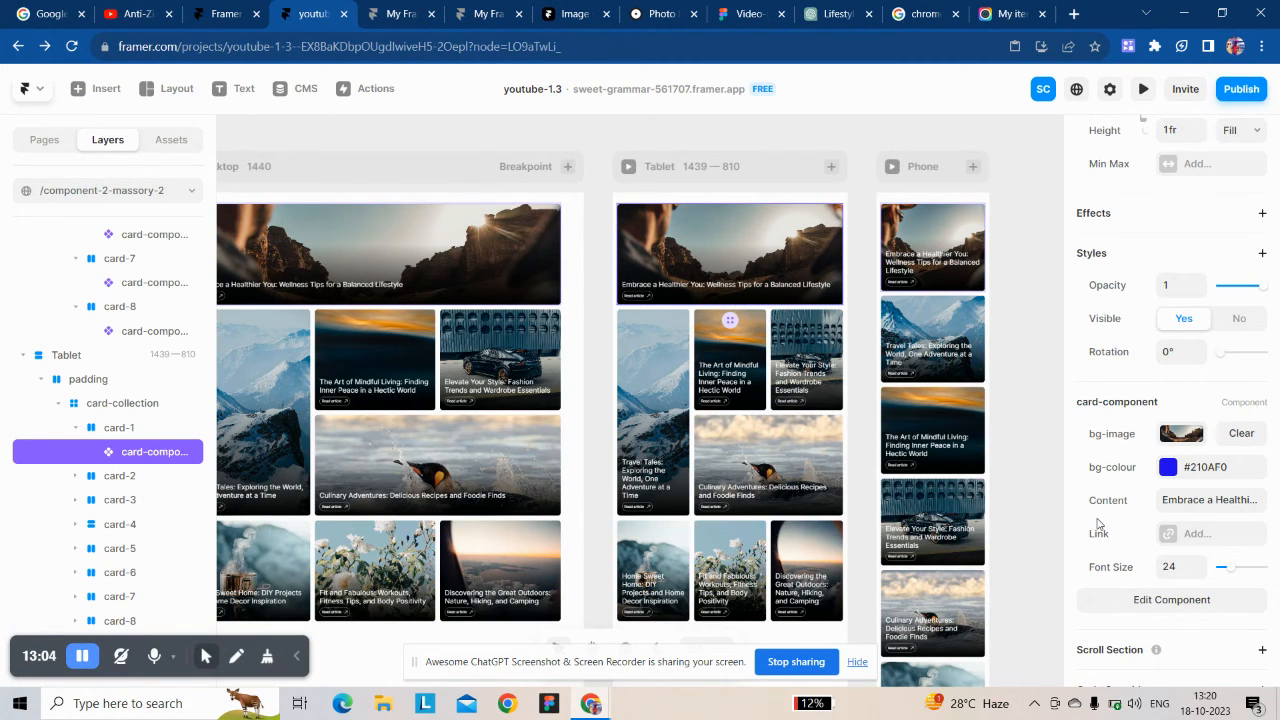
scroll(1097, 521, down, 1)
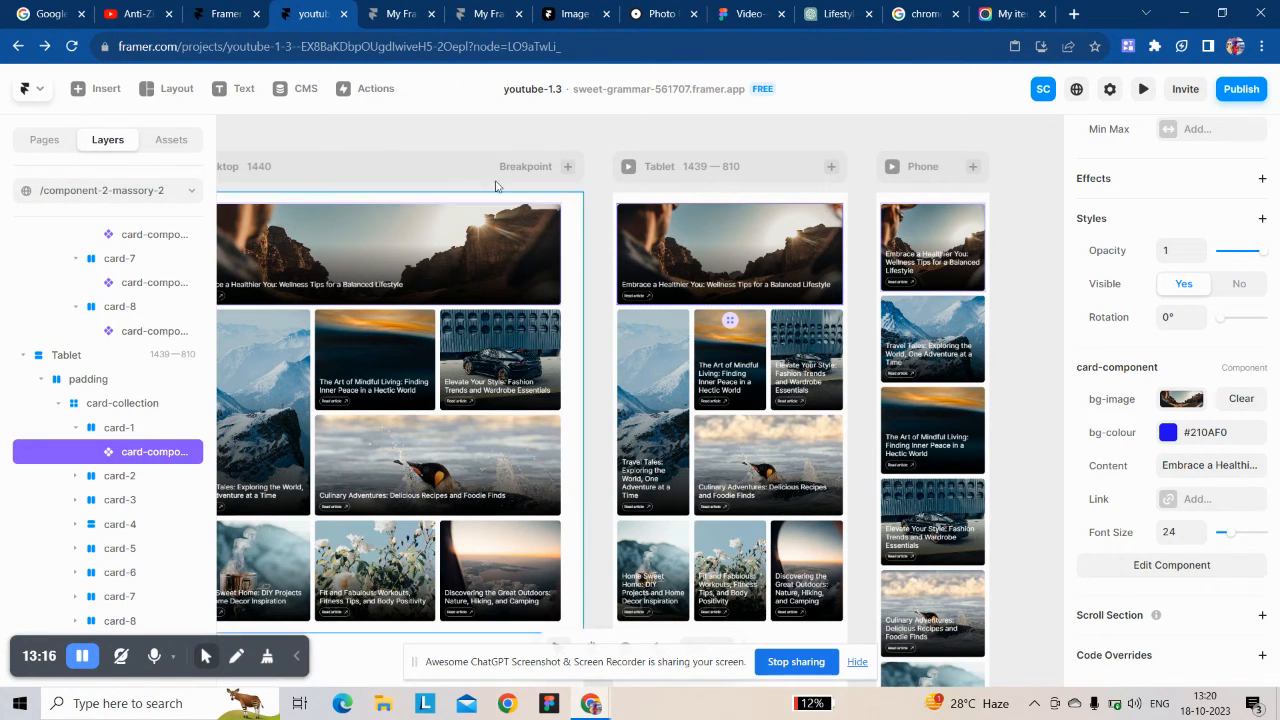
click(466, 129)
click(461, 177)
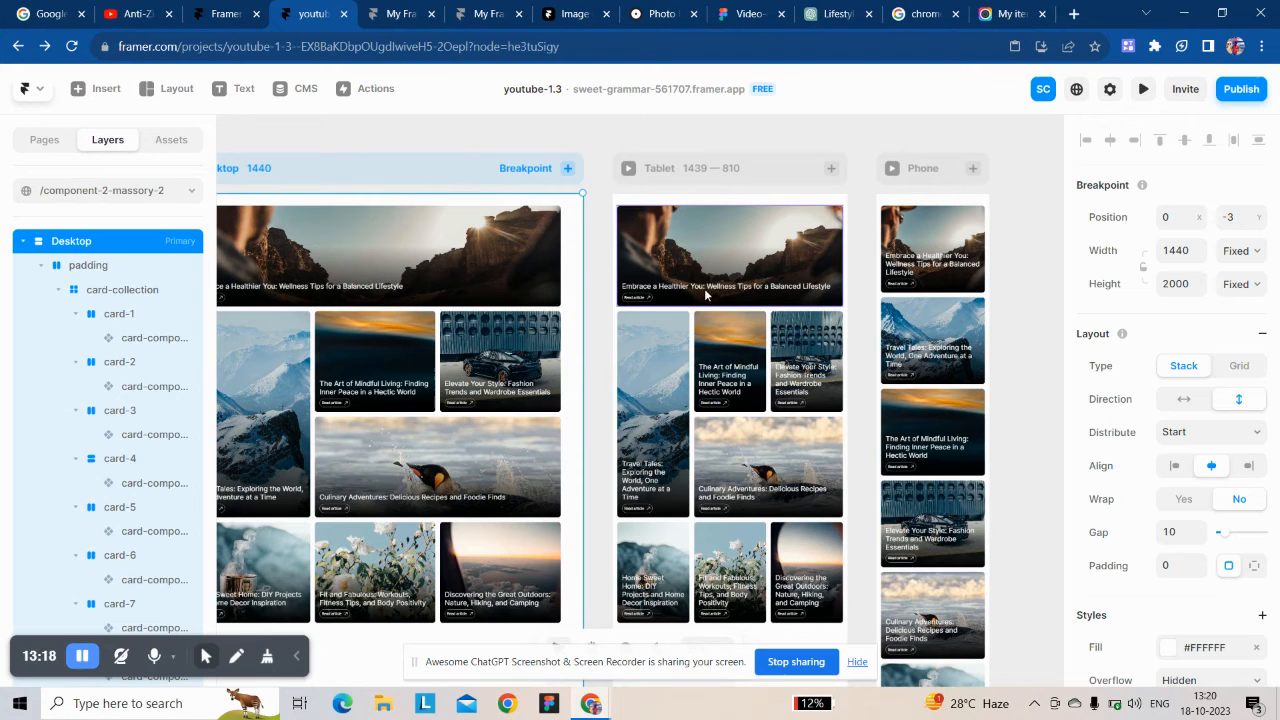
scroll(1211, 549, down, 2)
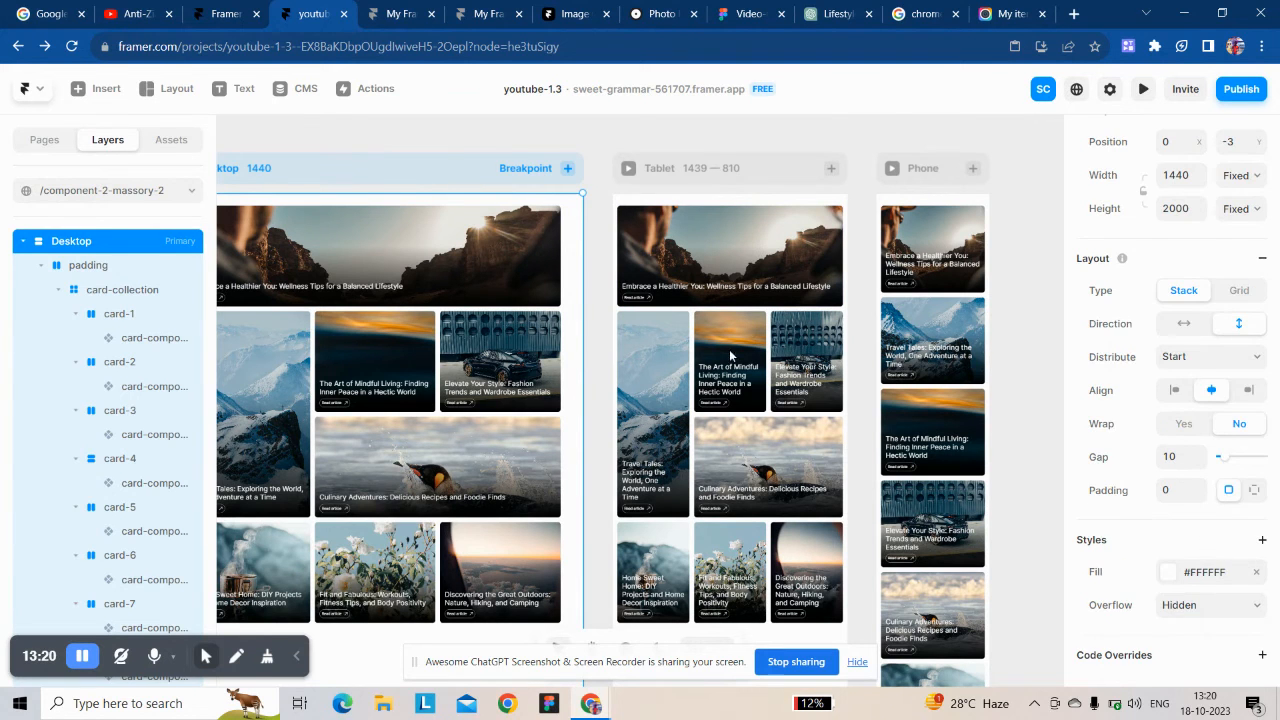
click(482, 255)
scroll(482, 255, left, 2)
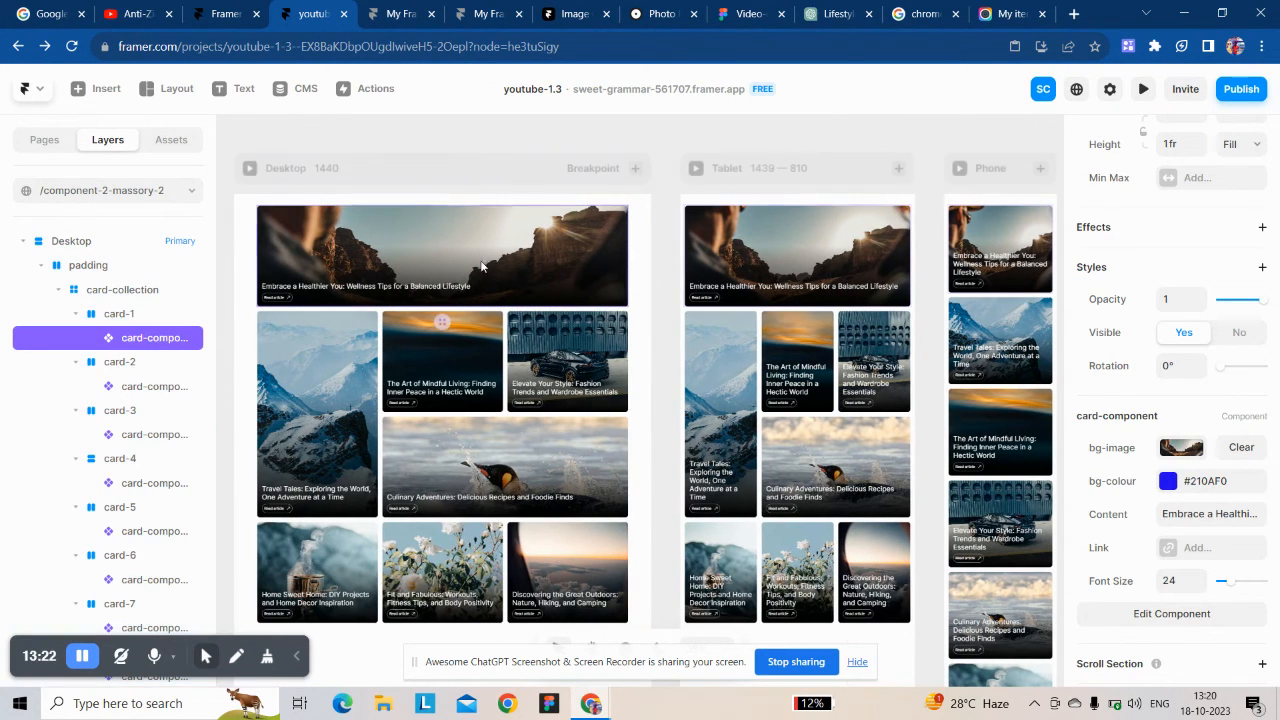
click(512, 164)
Step: Publish the update to the site's framer.app domain and open the live page
click(1240, 90)
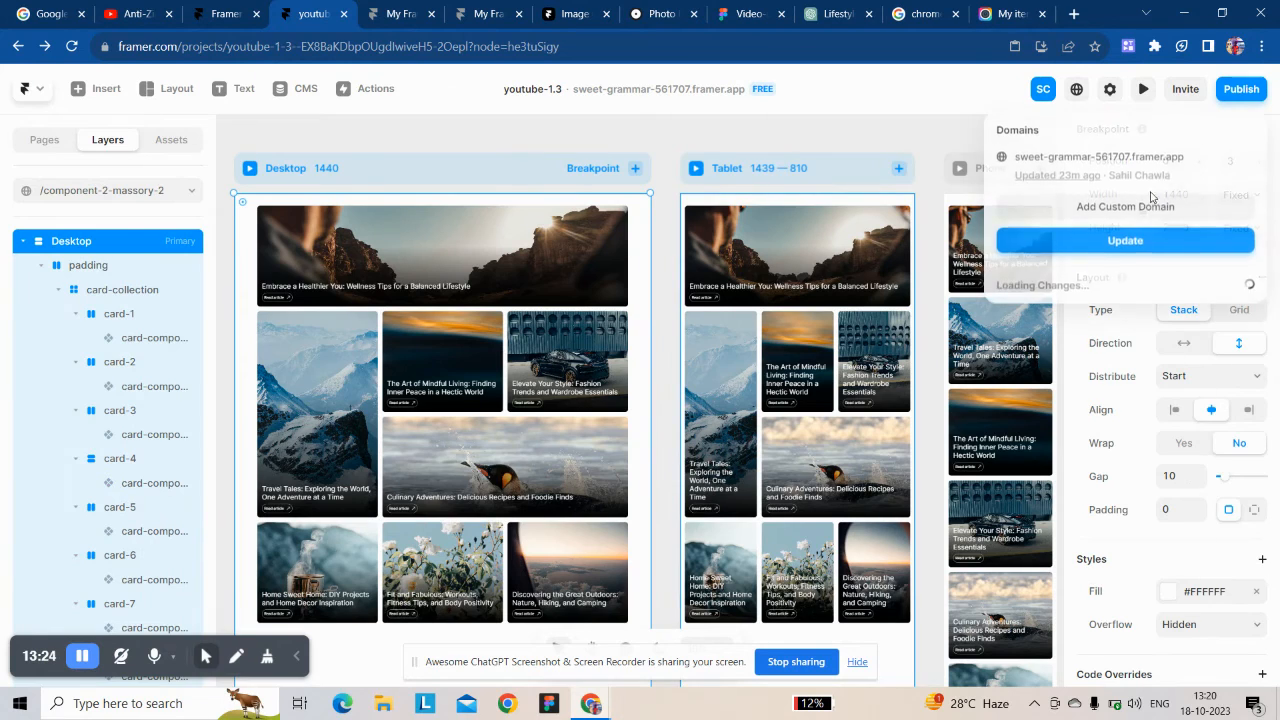
click(1146, 242)
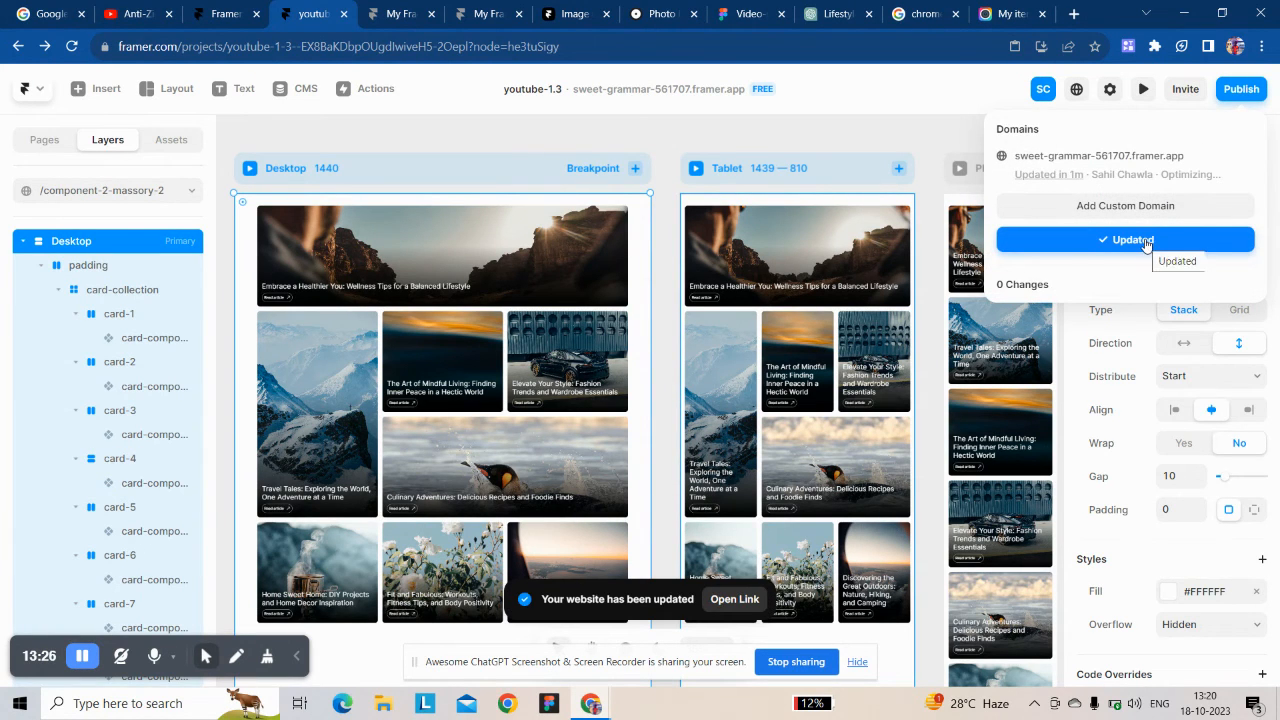
click(1046, 157)
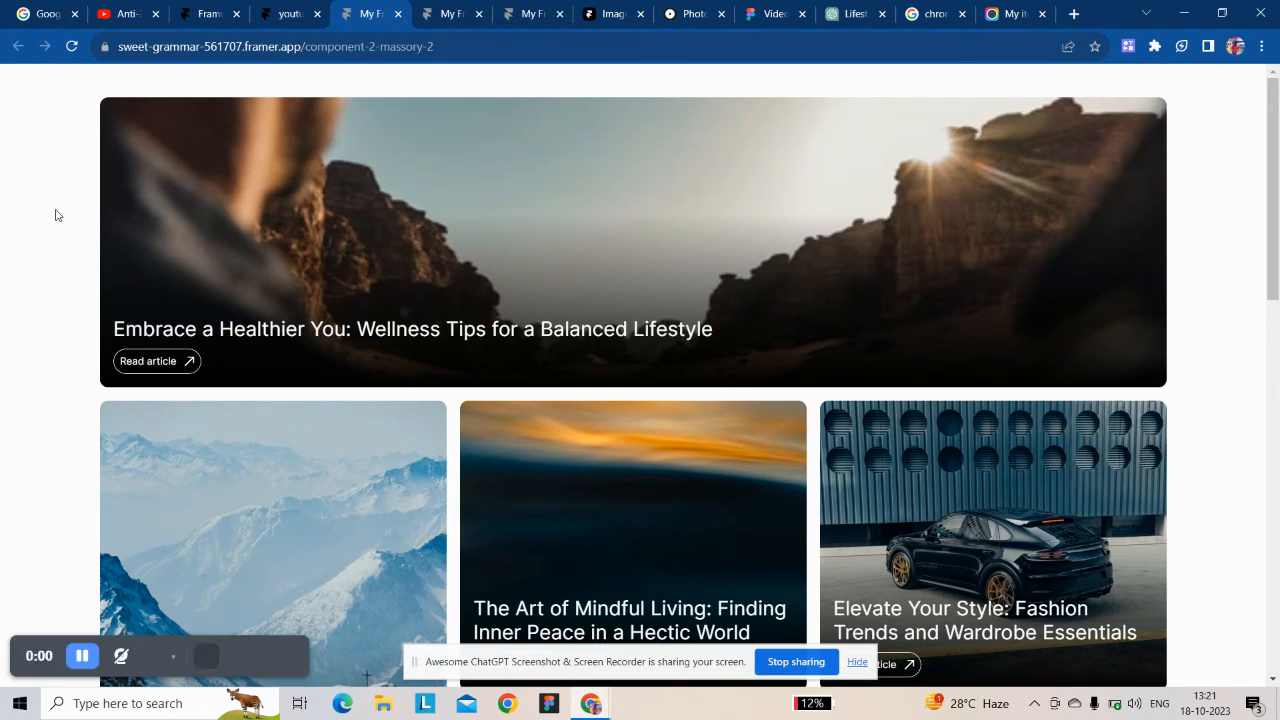
Step: Look through the published masonry page at desktop width and check the cards' hover effects
scroll(515, 300, down, 2)
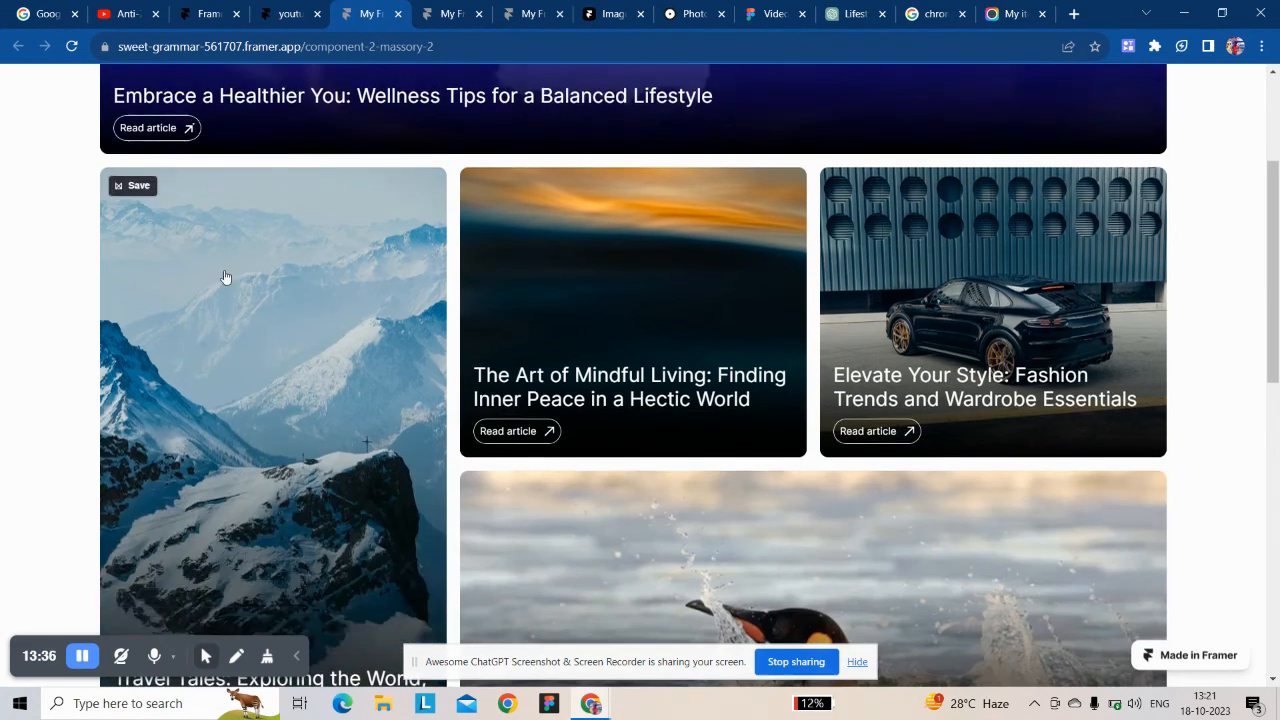
scroll(940, 303, down, 2)
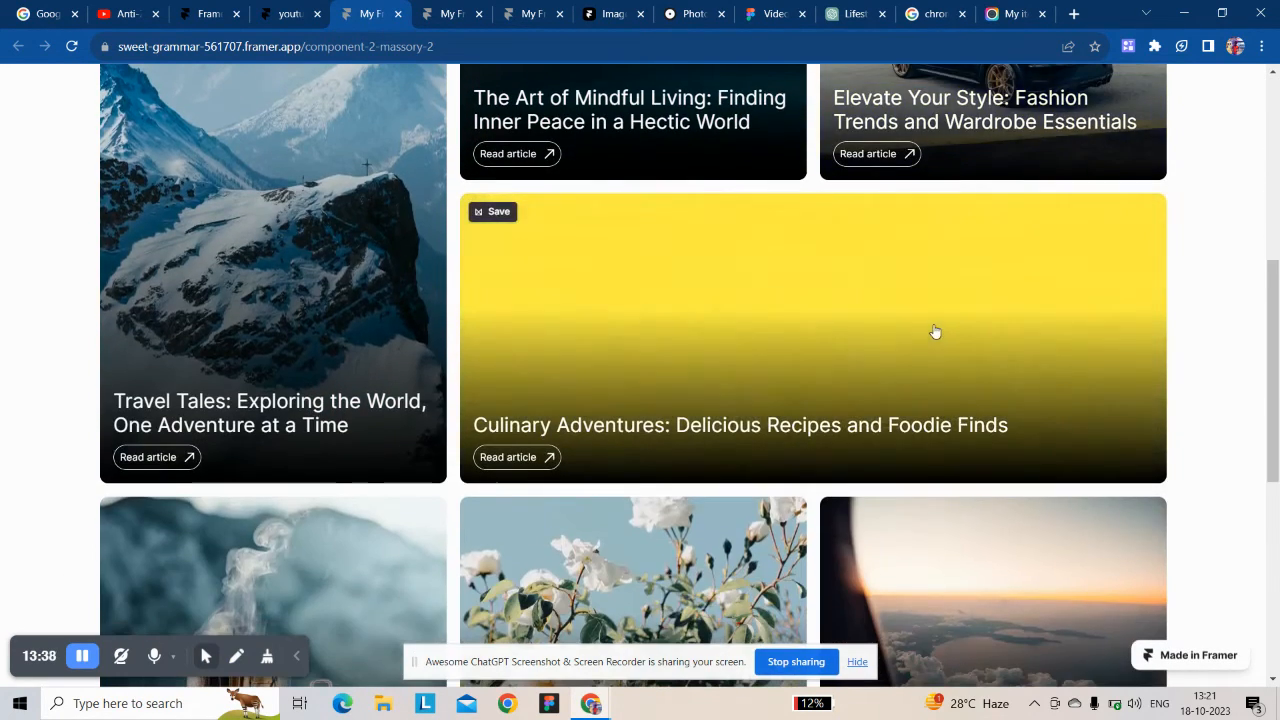
scroll(227, 253, down, 3)
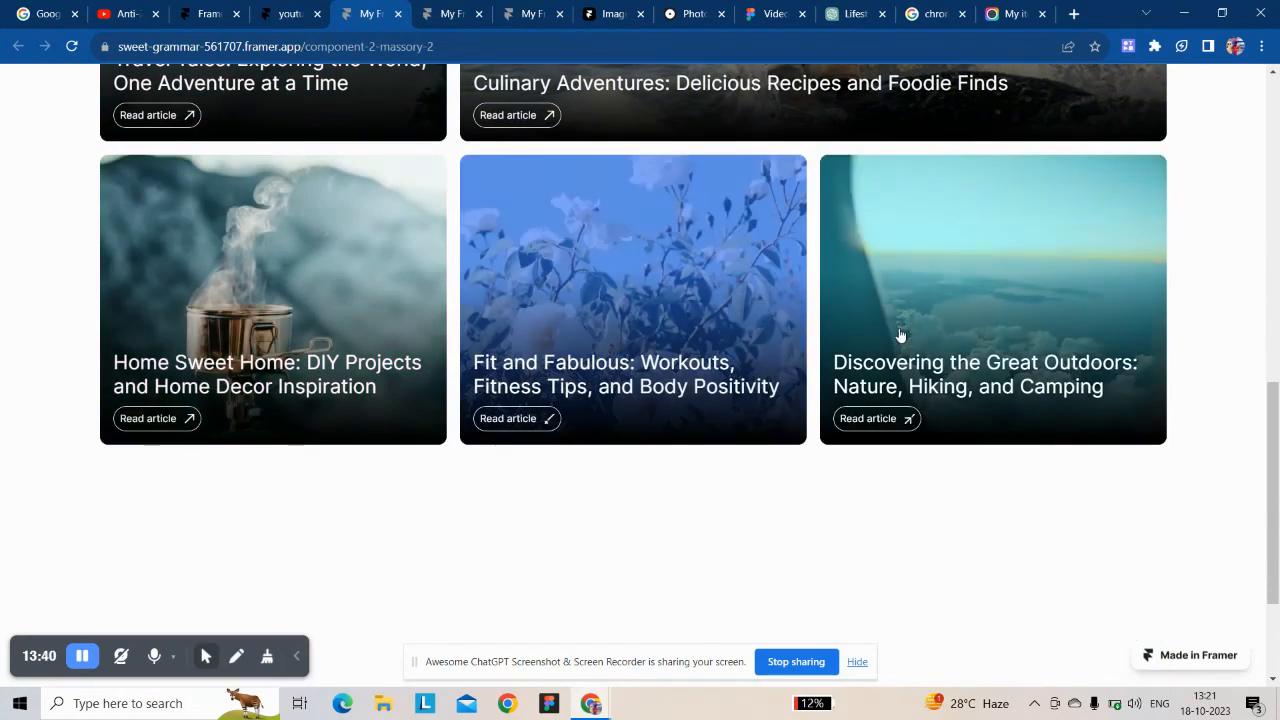
scroll(885, 327, up, 2)
scroll(872, 318, up, 4)
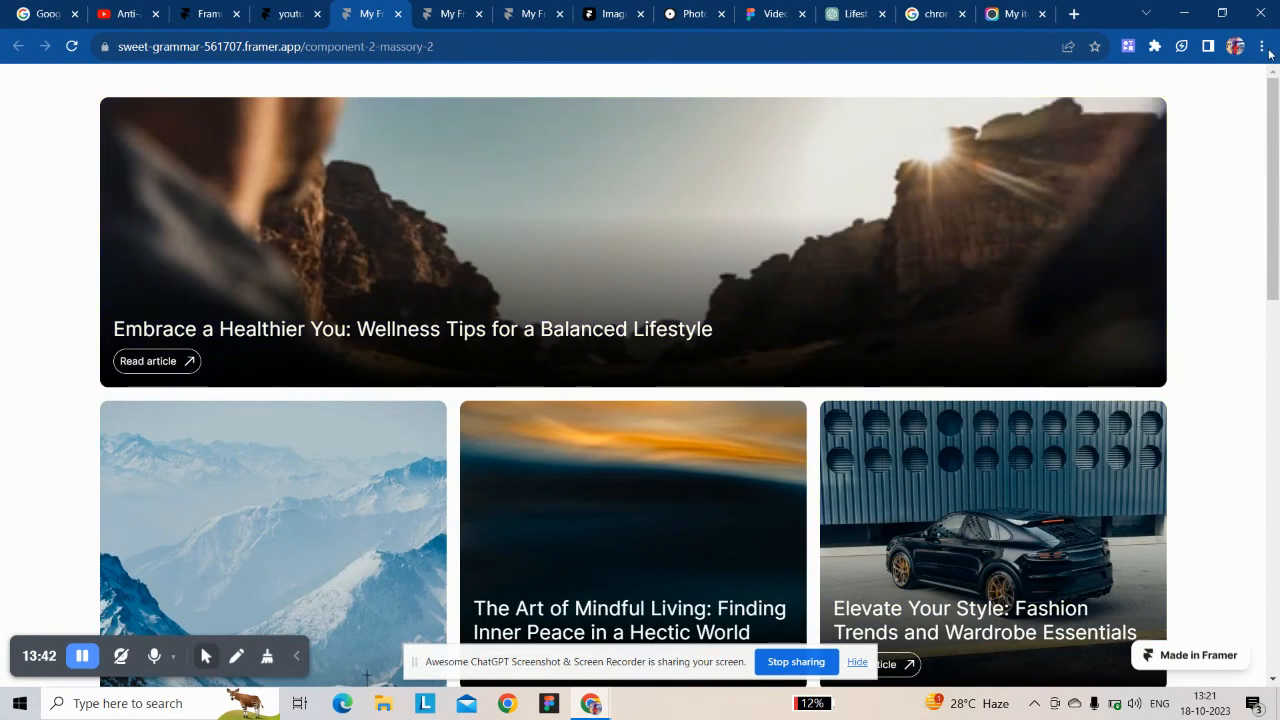
Step: Check the published page at reduced browser zoom levels, including 50%, and restore the zoom to 100%
click(1262, 46)
click(1150, 228)
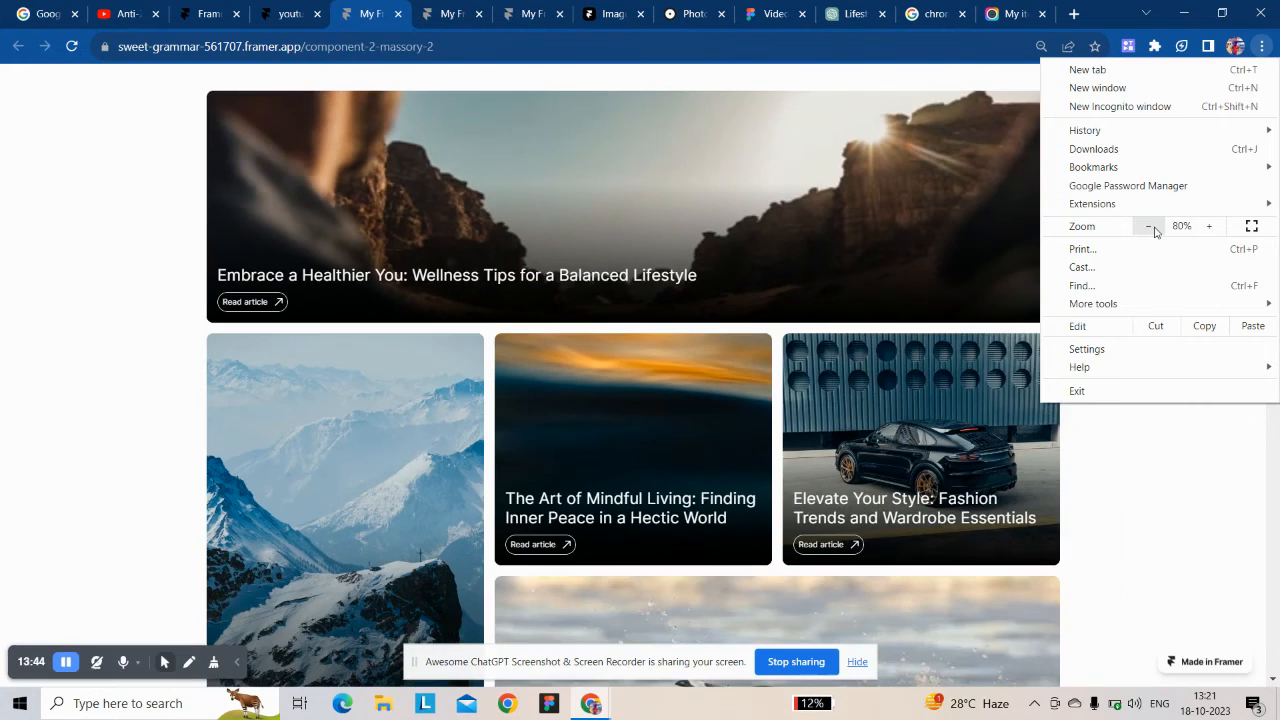
click(1150, 228)
click(1150, 228)
click(1152, 230)
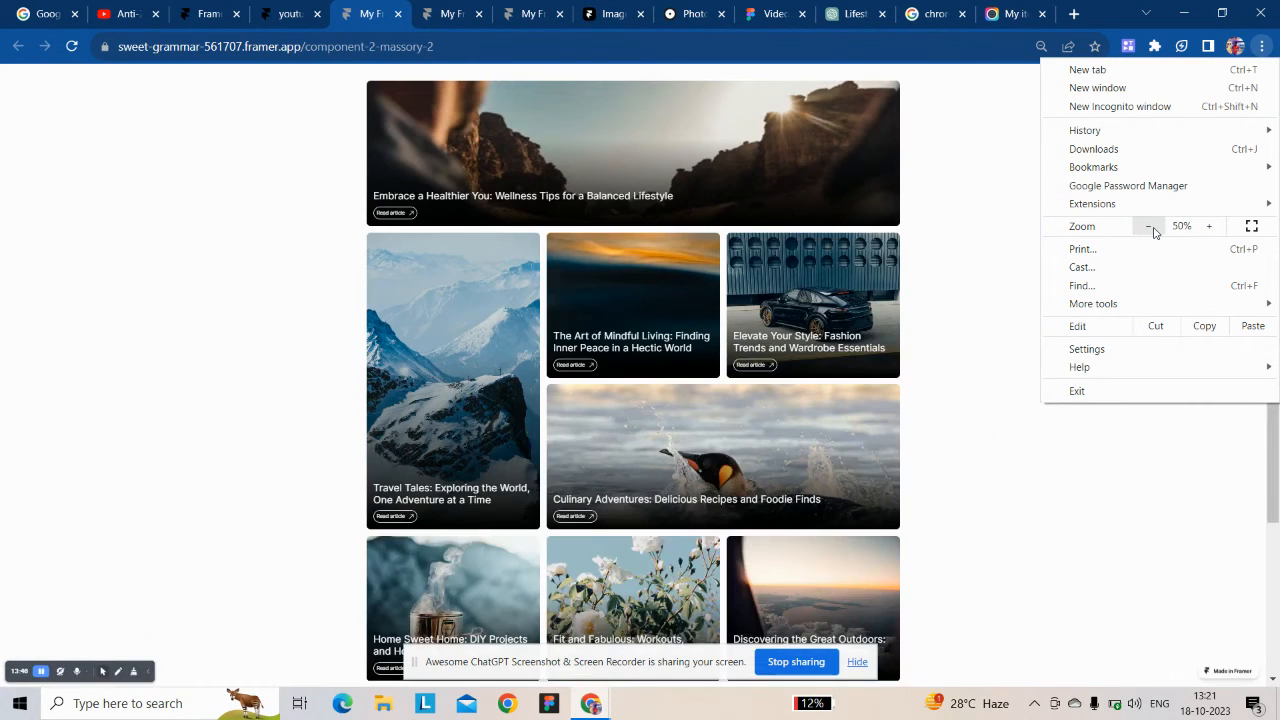
click(1152, 230)
click(1206, 227)
click(1206, 227)
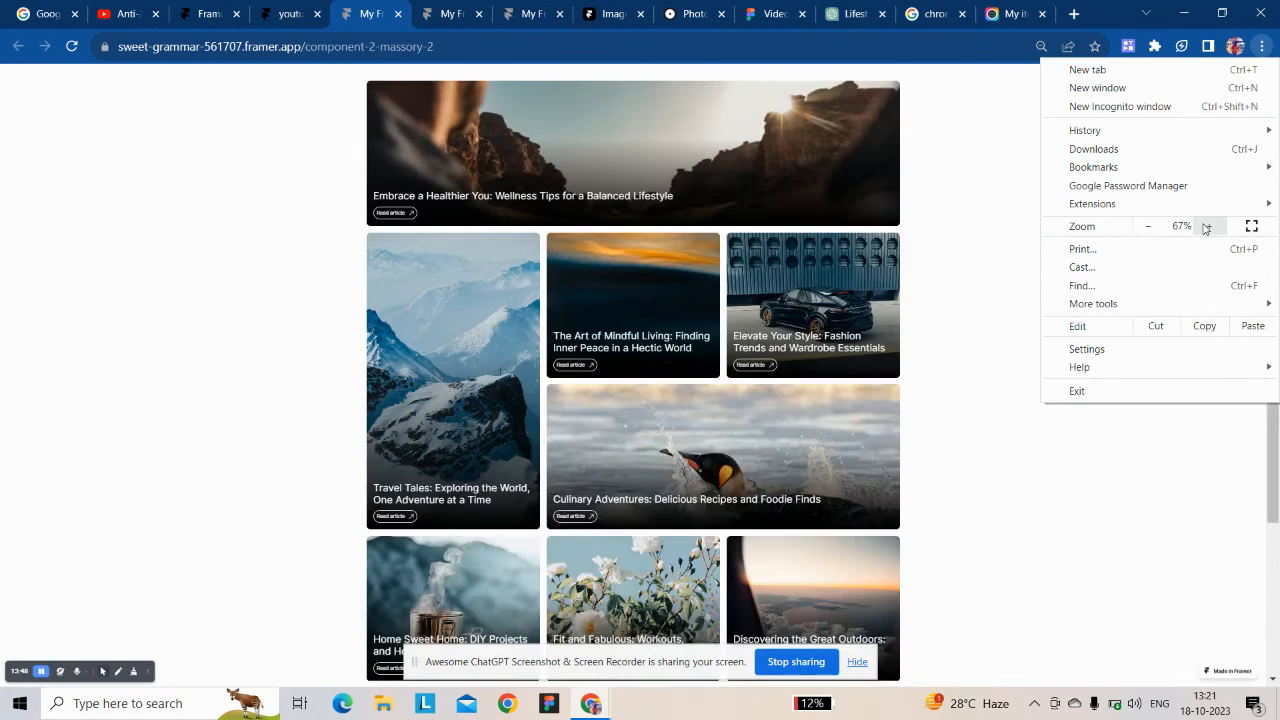
click(1206, 227)
click(1206, 227)
click(1206, 227)
click(1206, 227)
click(1206, 227)
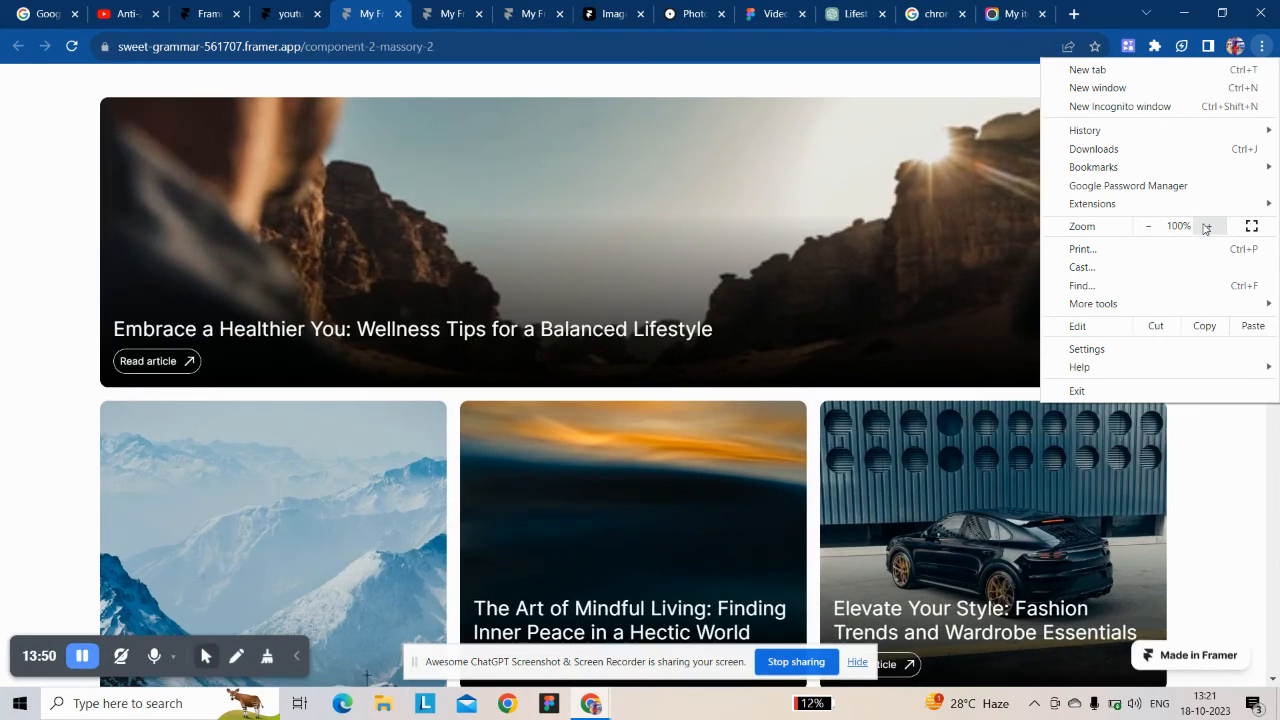
click(1207, 436)
Step: Resize the browser window to tablet width and to phone width, and examine the published page's card layout at each
click(1215, 17)
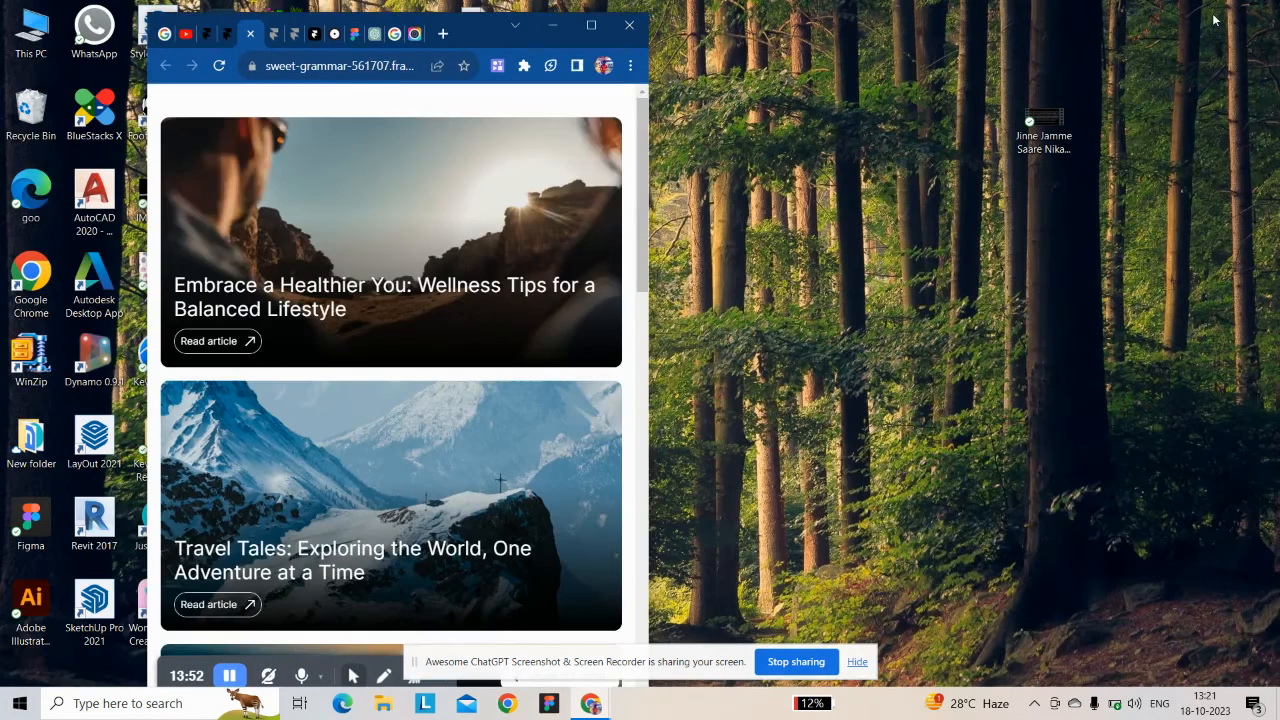
drag(652, 350, 1122, 346)
scroll(811, 334, down, 10)
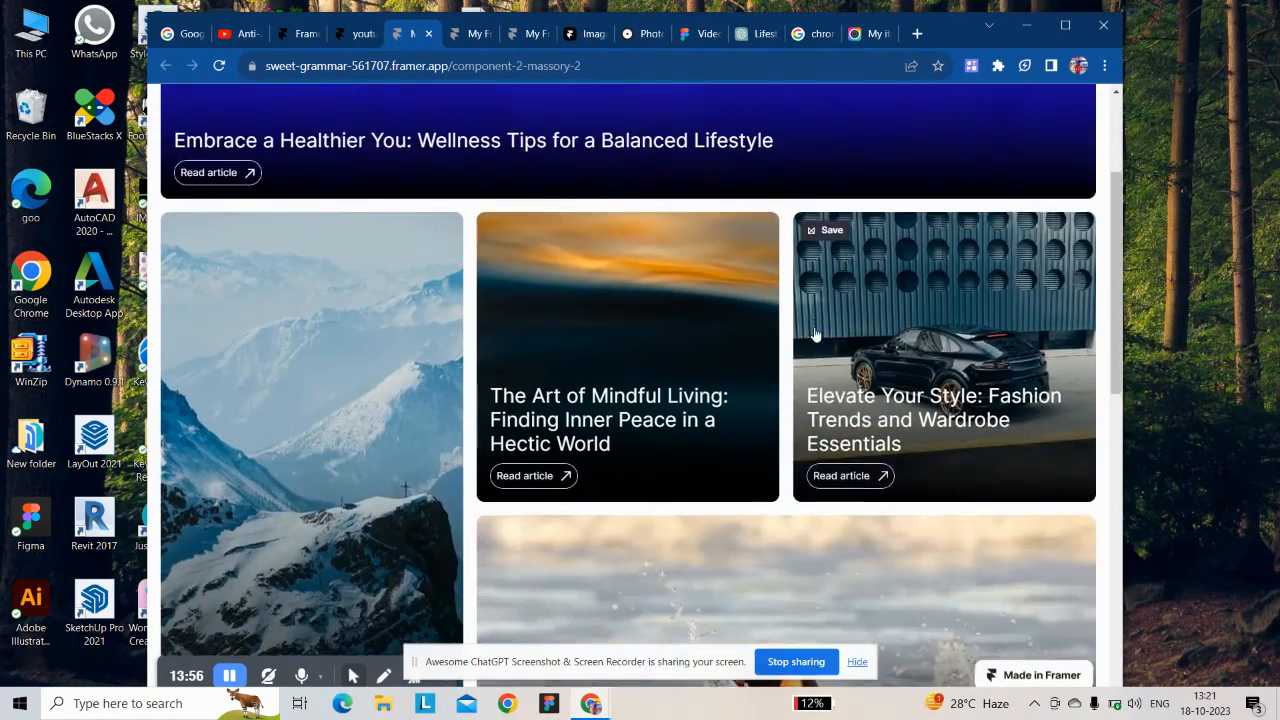
scroll(403, 381, up, 10)
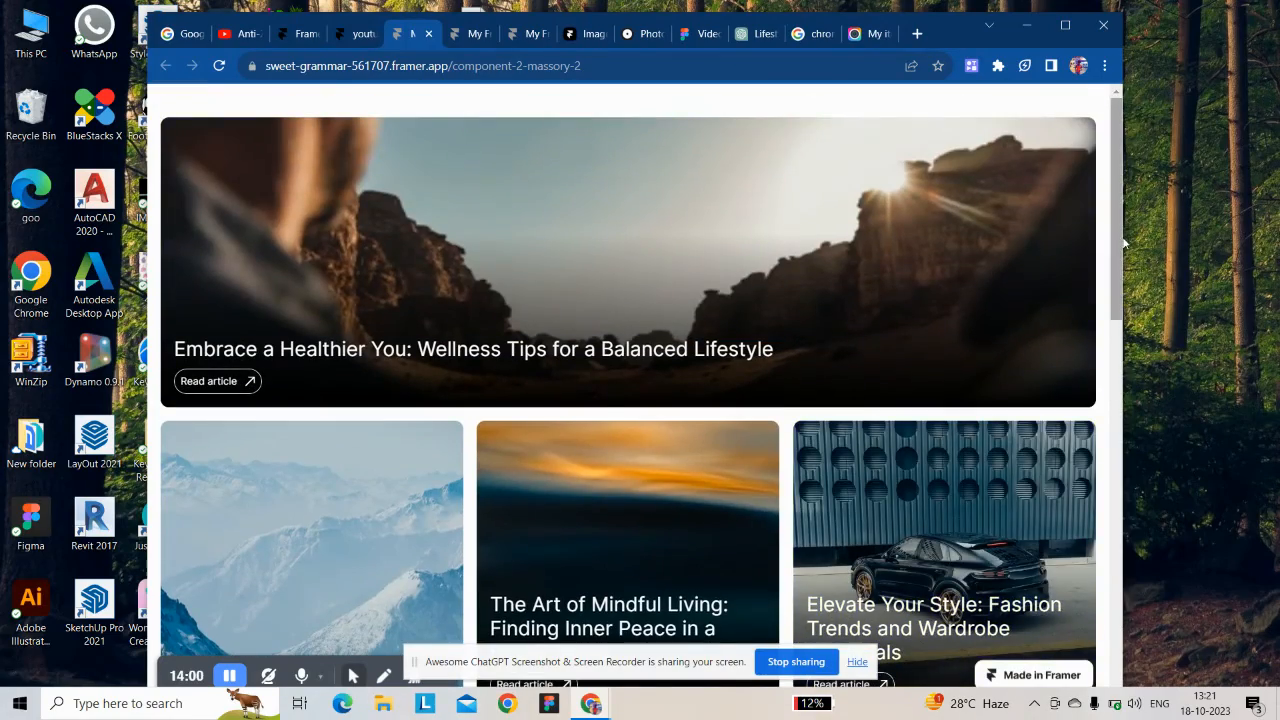
drag(1124, 243, 542, 297)
scroll(357, 368, down, 11)
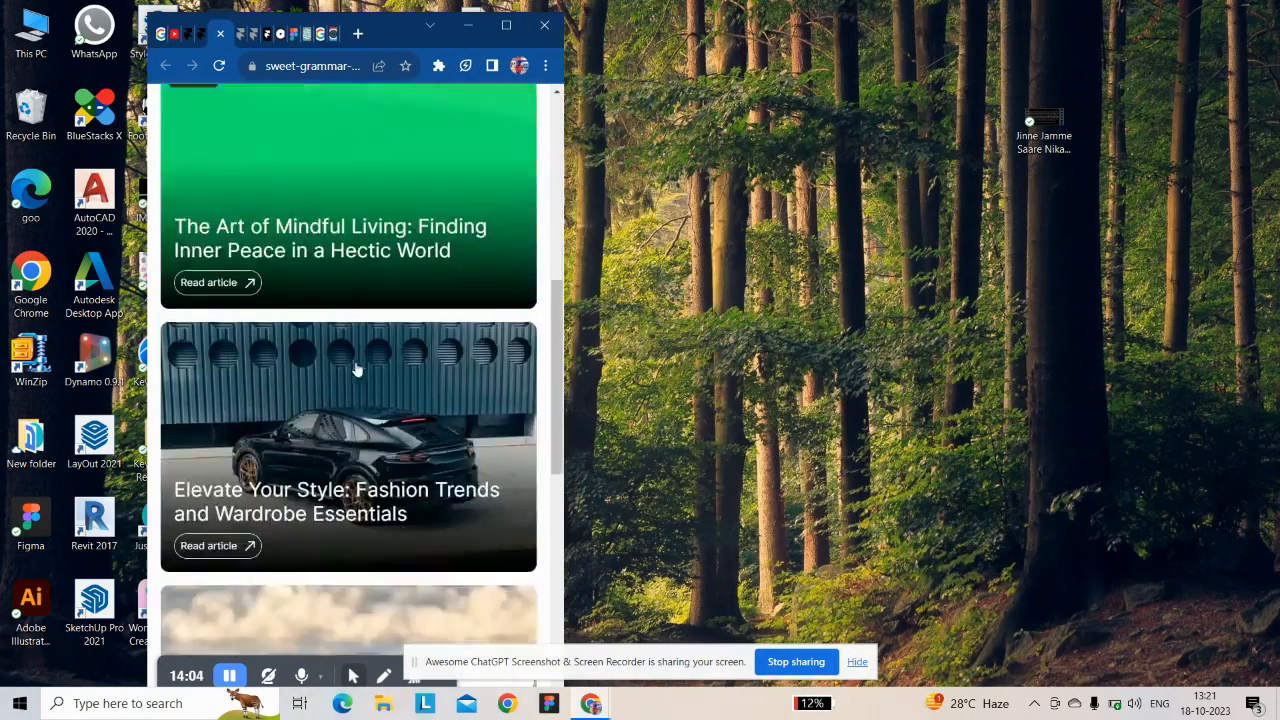
Step: Check the last cards of the published page at phone width, and return to the Framer project in a maximized browser window
scroll(357, 370, down, 1)
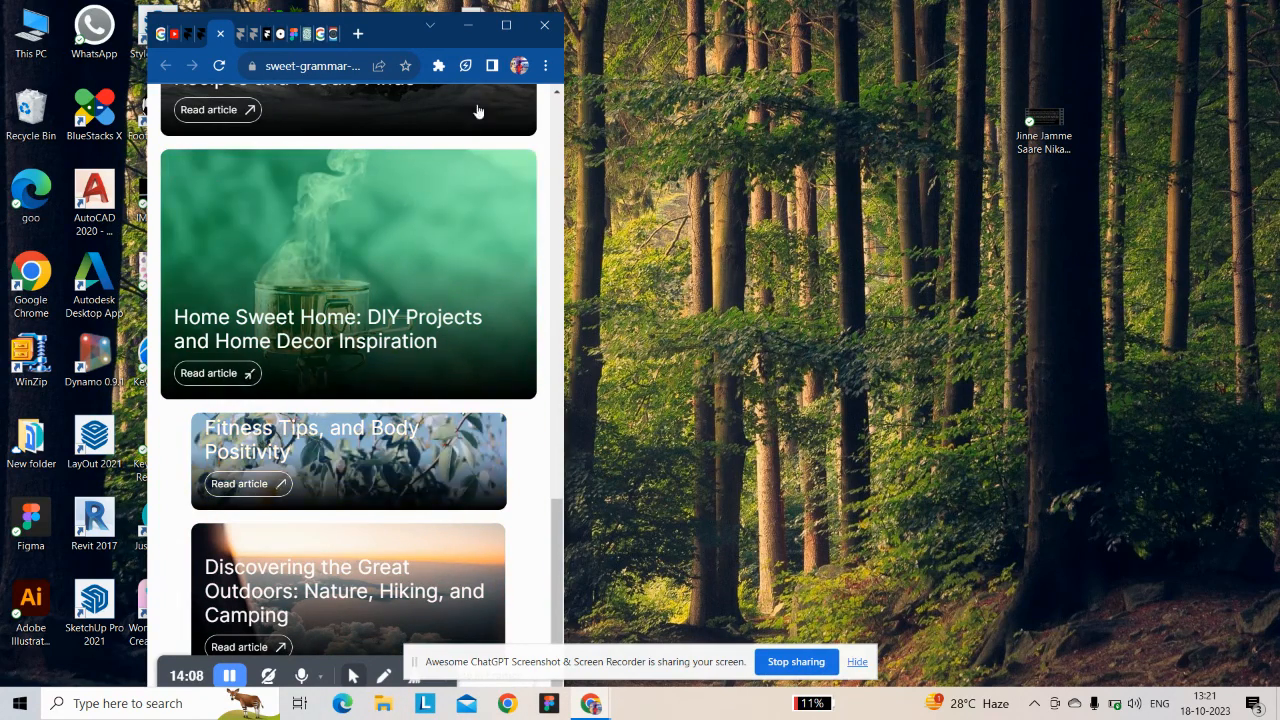
click(506, 25)
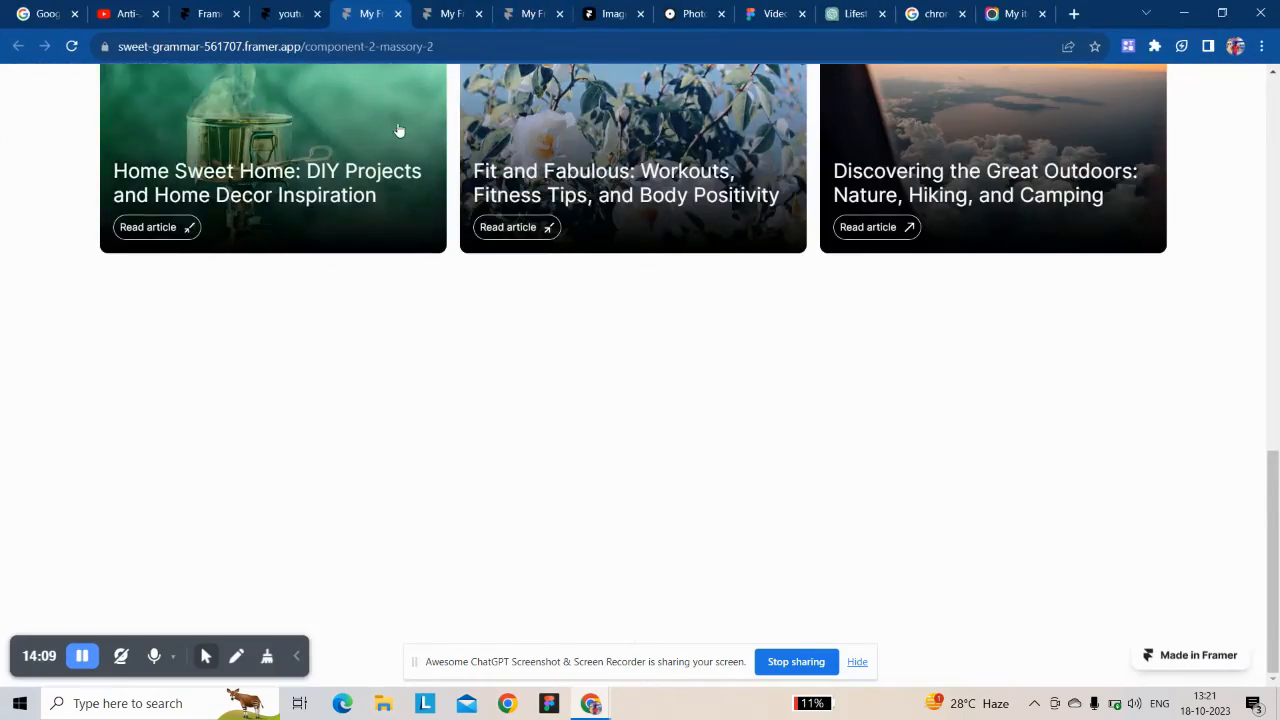
click(295, 14)
Step: Set the height of card-7 in the Phone breakpoint to a fixed 300 and its width to Fill
click(931, 197)
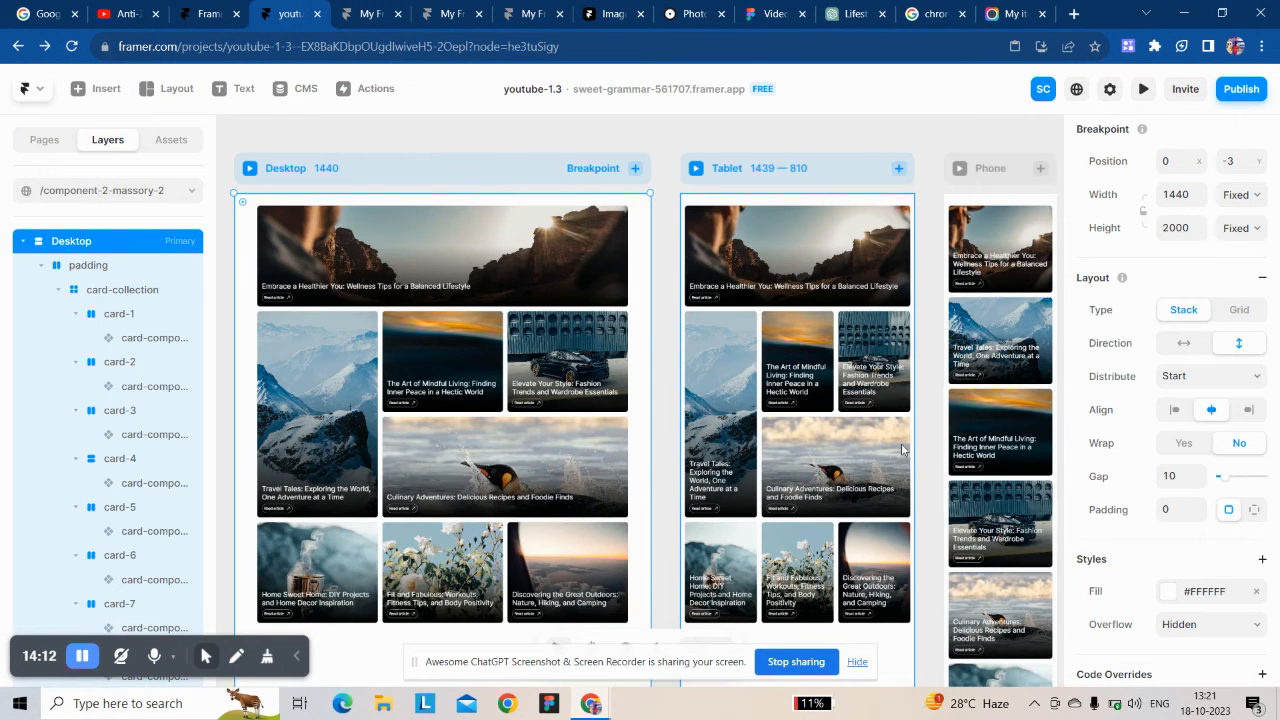
click(930, 352)
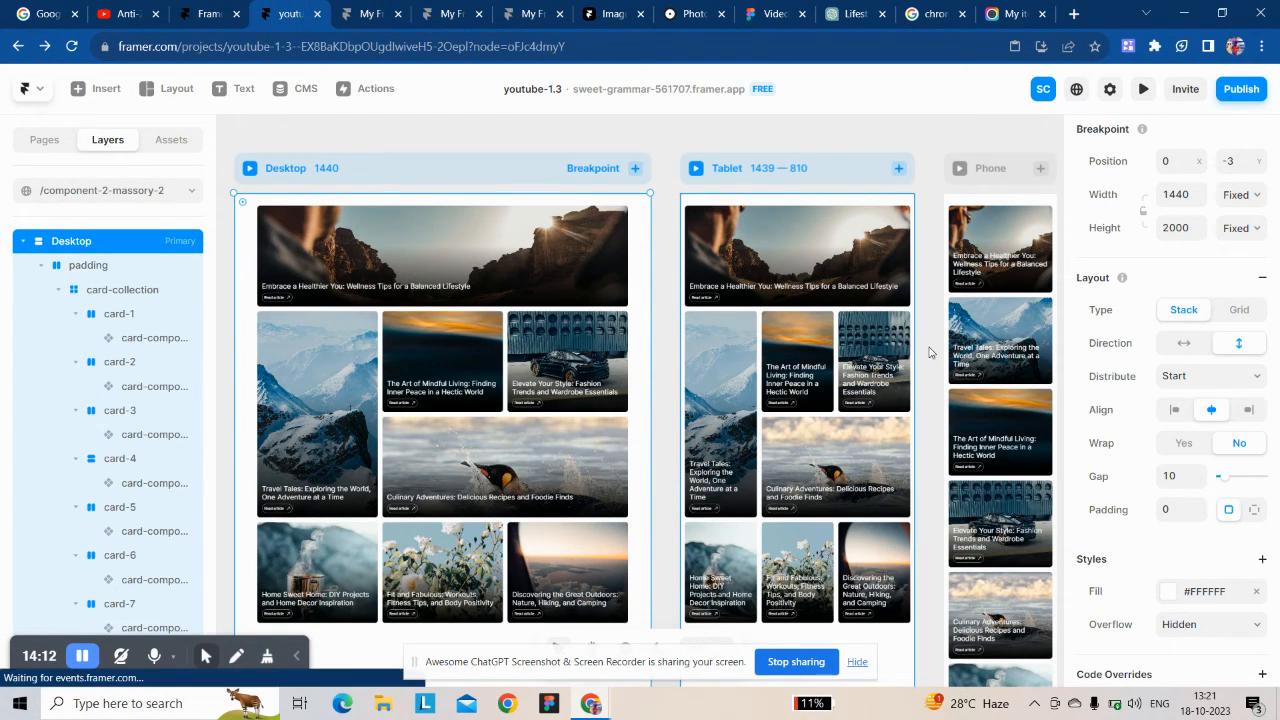
scroll(920, 405, right, 1)
scroll(913, 442, down, 2)
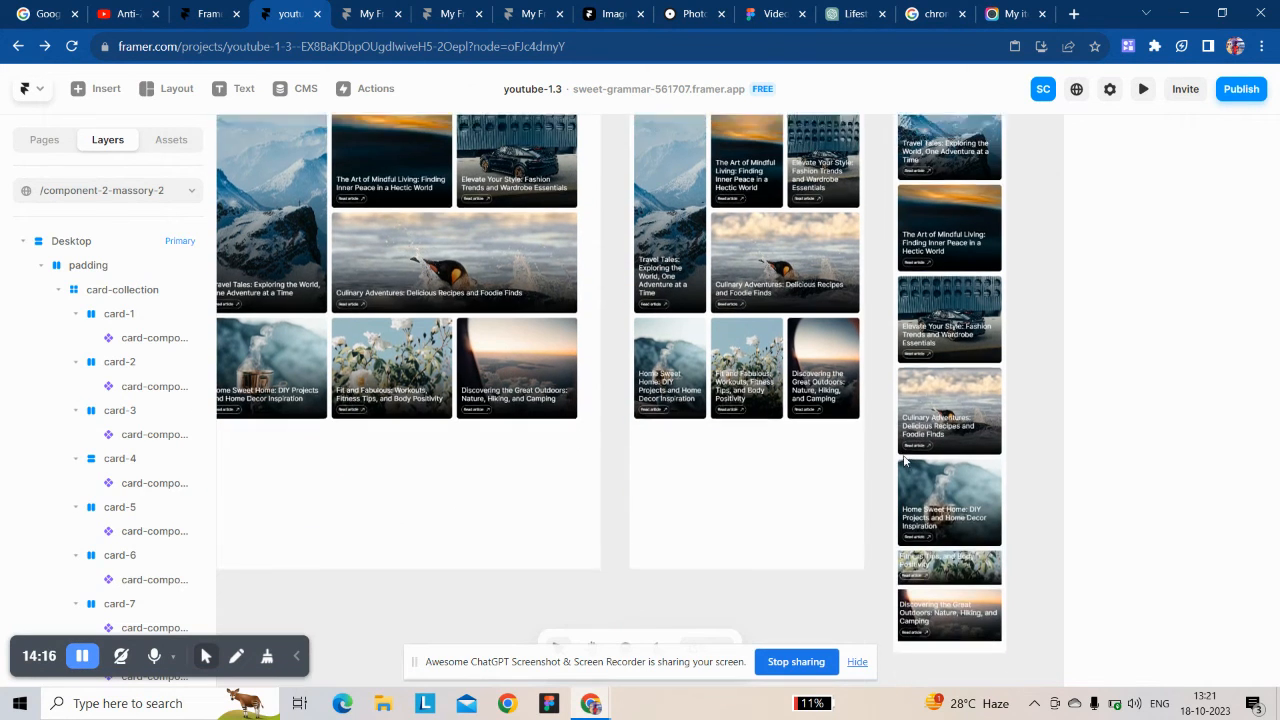
scroll(913, 442, right, 1)
click(872, 557)
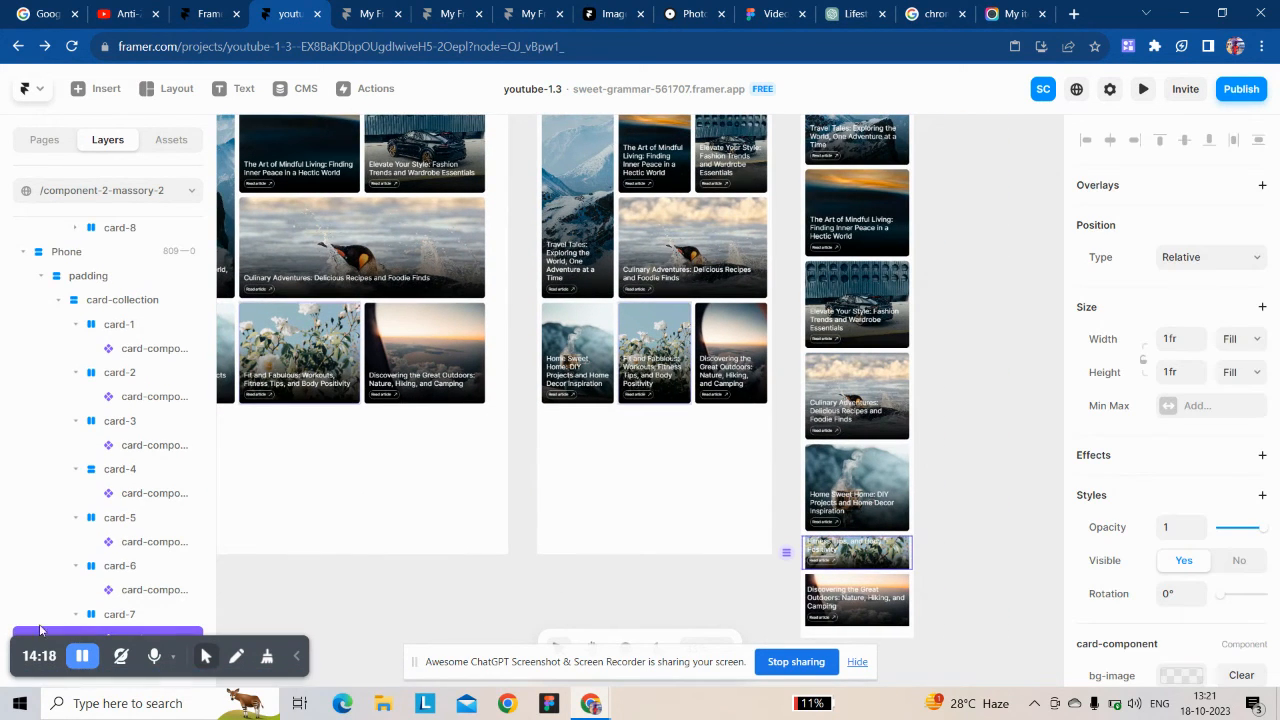
click(120, 614)
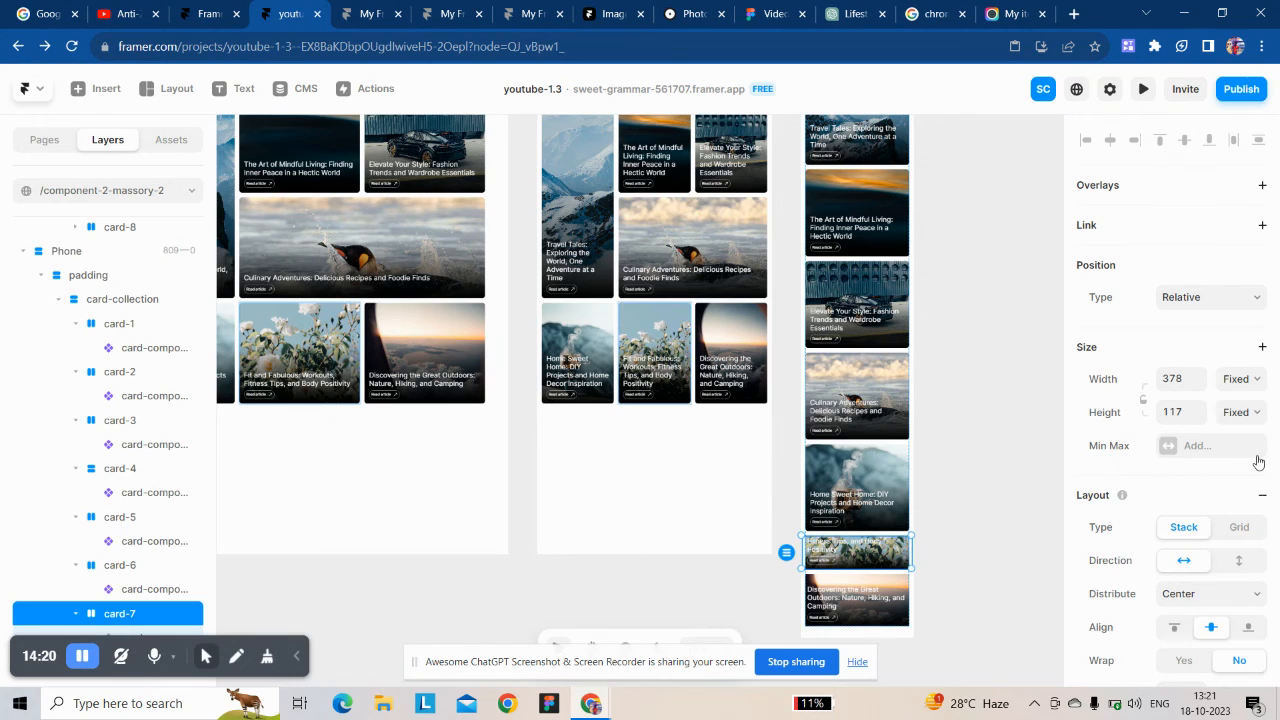
click(1240, 412)
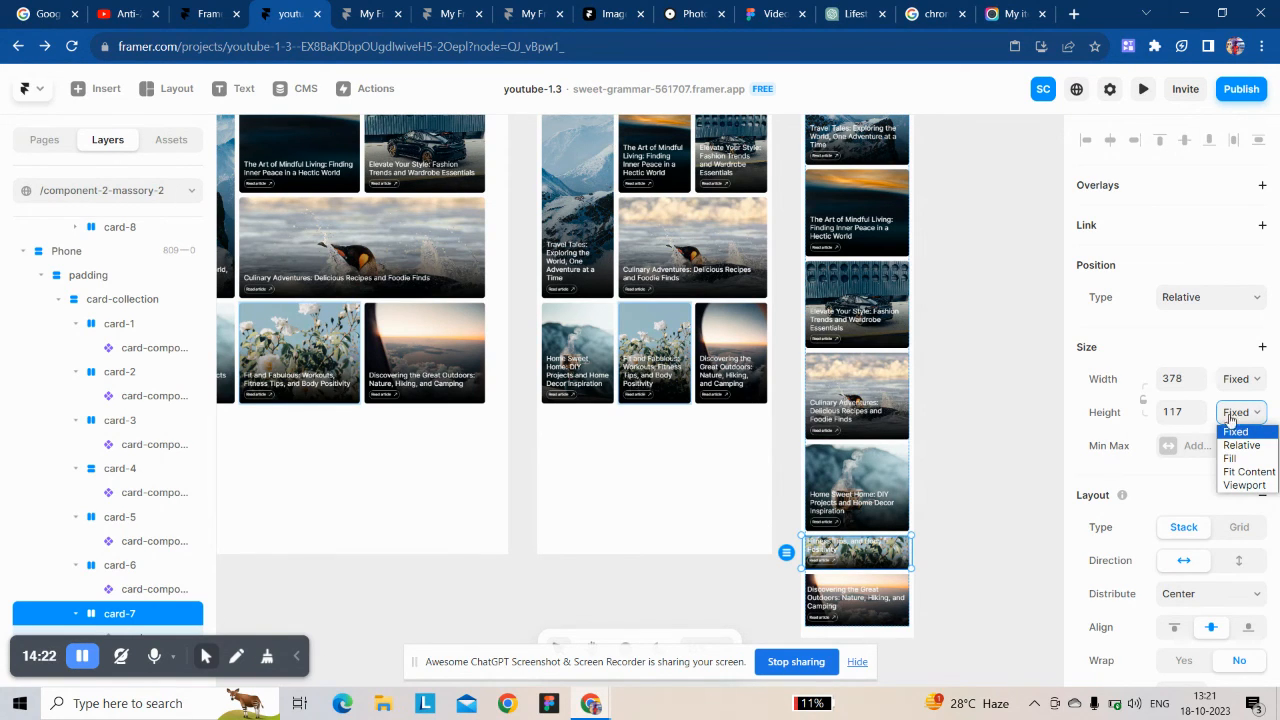
click(1177, 411)
click(1240, 379)
click(1232, 423)
Step: Give card-8 in the Phone breakpoint a fixed height of 300 and a Fill width
scroll(815, 594, down, 3)
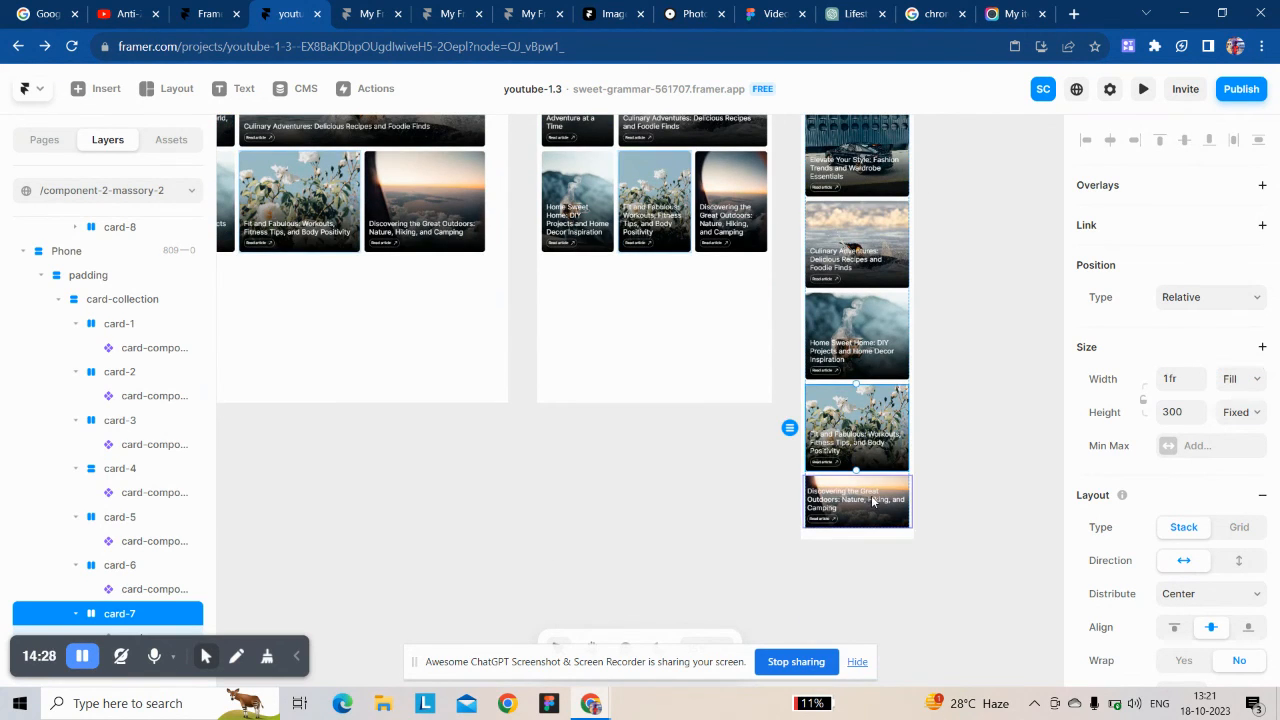
click(872, 502)
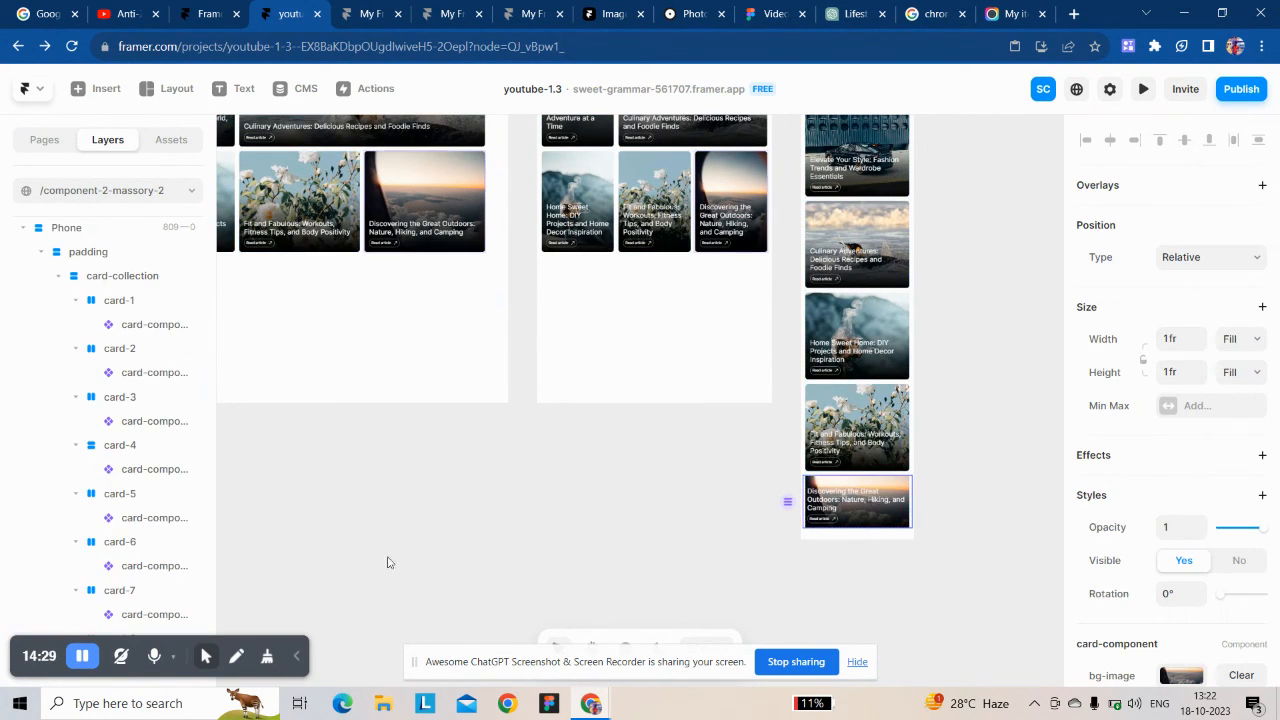
click(123, 636)
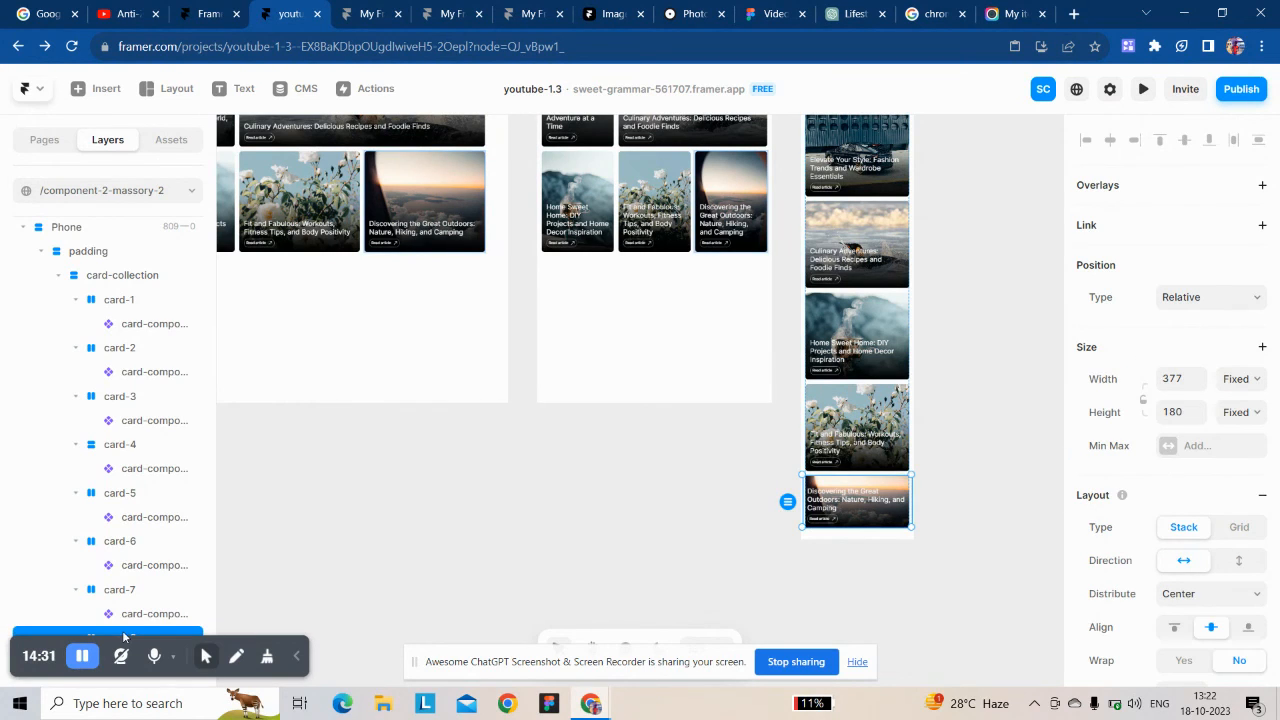
click(1236, 379)
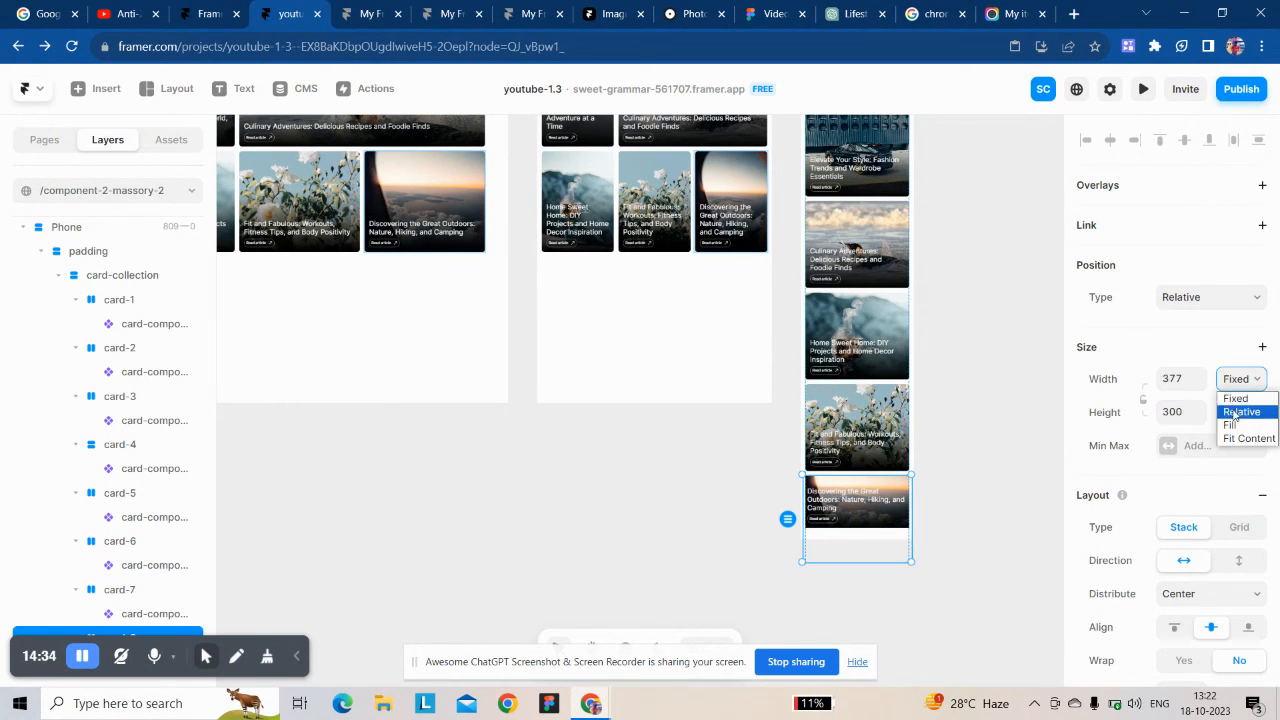
click(1234, 430)
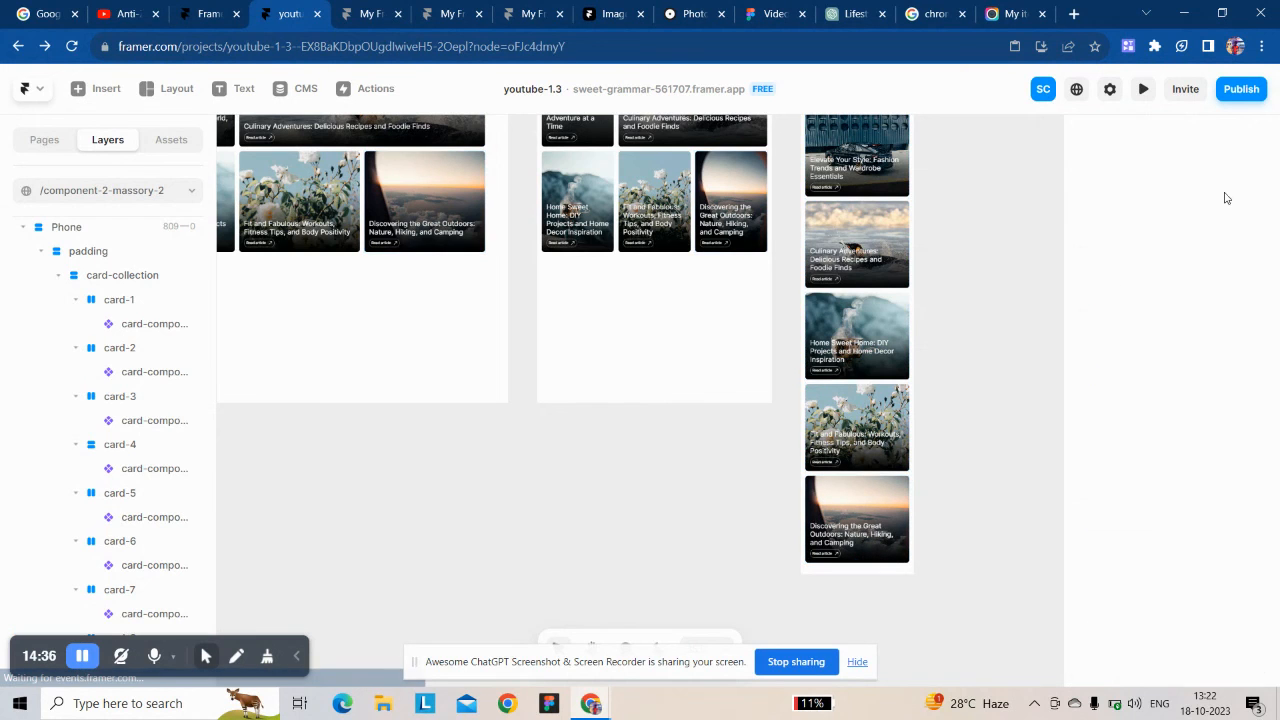
Step: Set the Font Size of the card component in the Phone breakpoint's card-1 to 20
click(1243, 92)
click(941, 321)
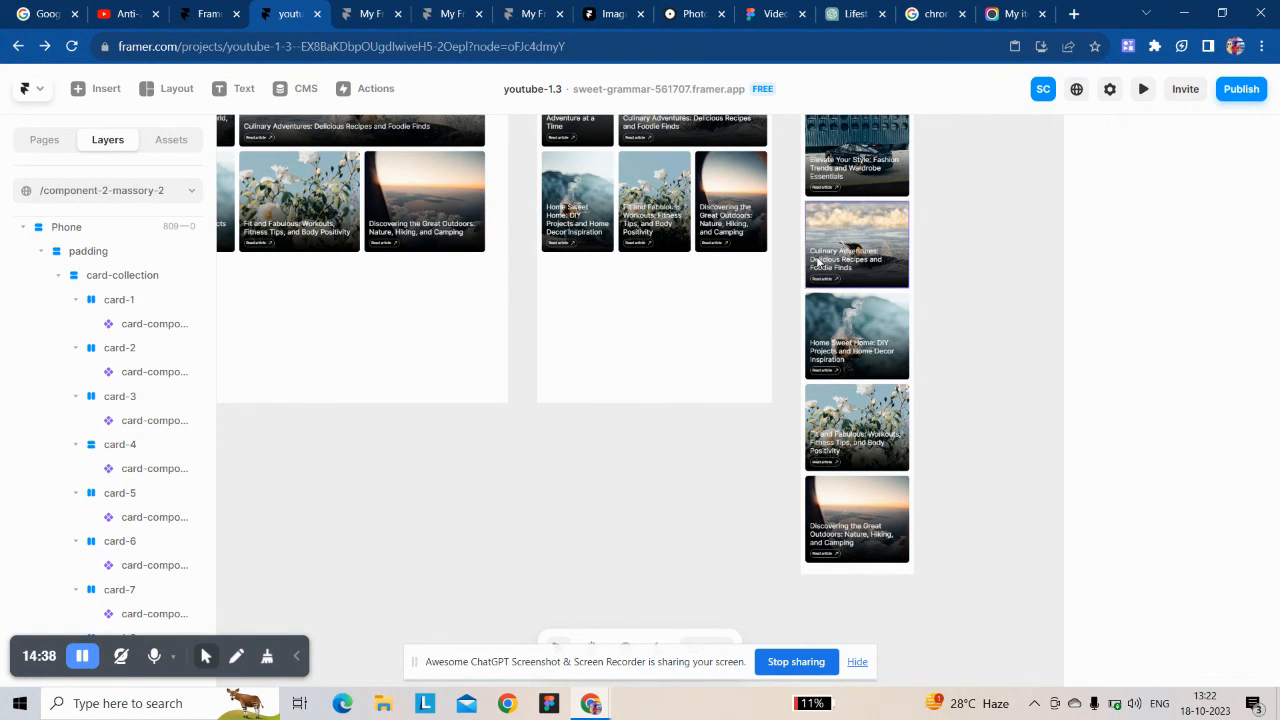
scroll(870, 290, up, 5)
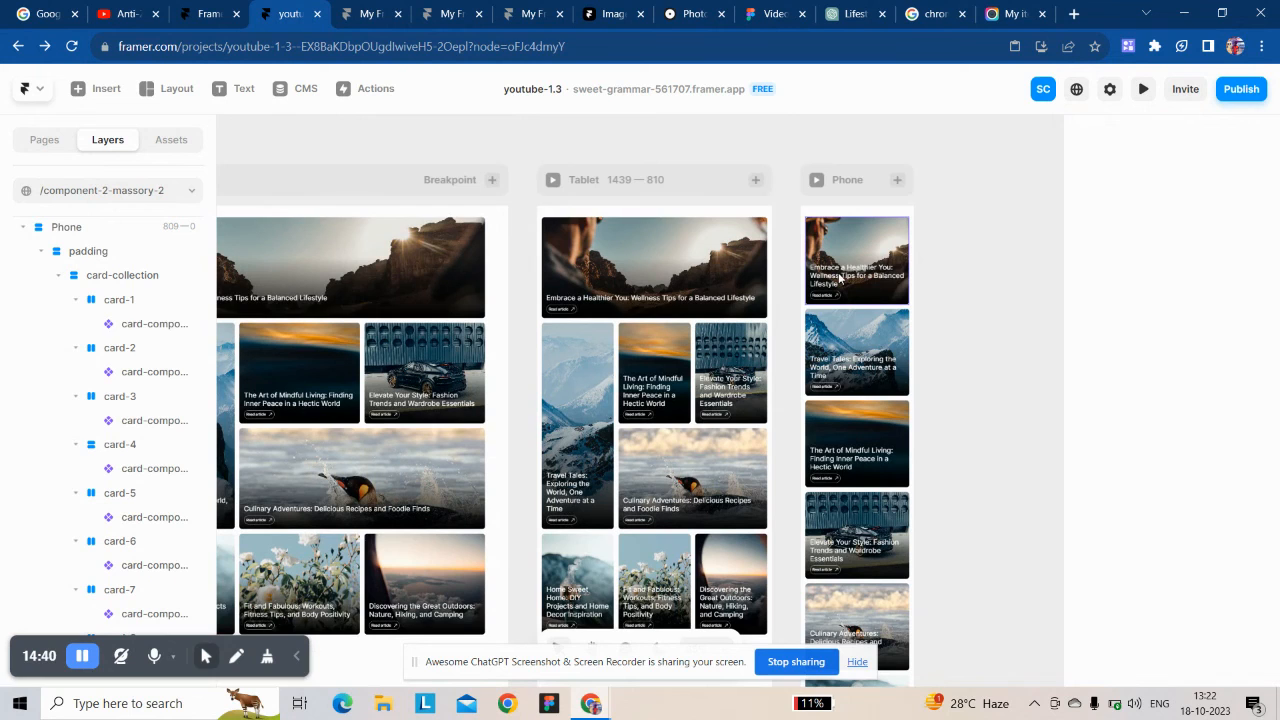
click(833, 262)
scroll(1152, 600, down, 3)
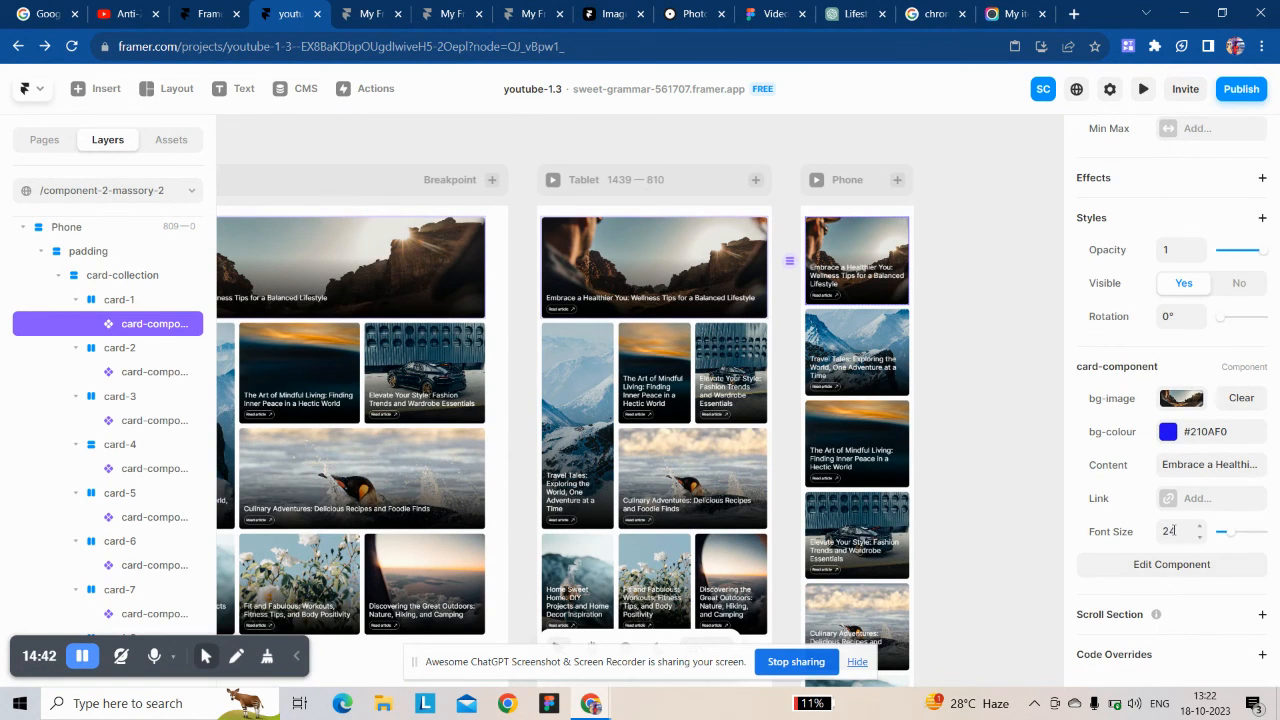
key(Return)
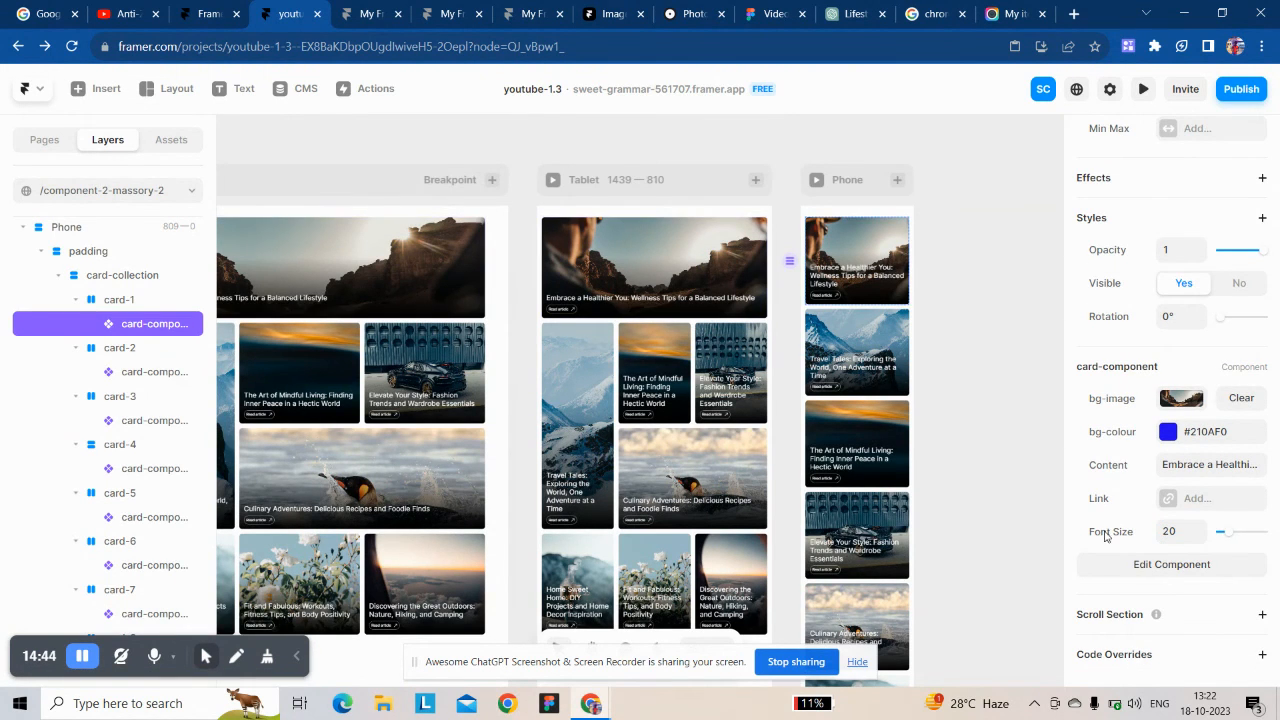
Step: Reduce the Font Size to 20 on the remaining Phone card components, from card-2 through card-8
click(857, 373)
scroll(1160, 520, down, 3)
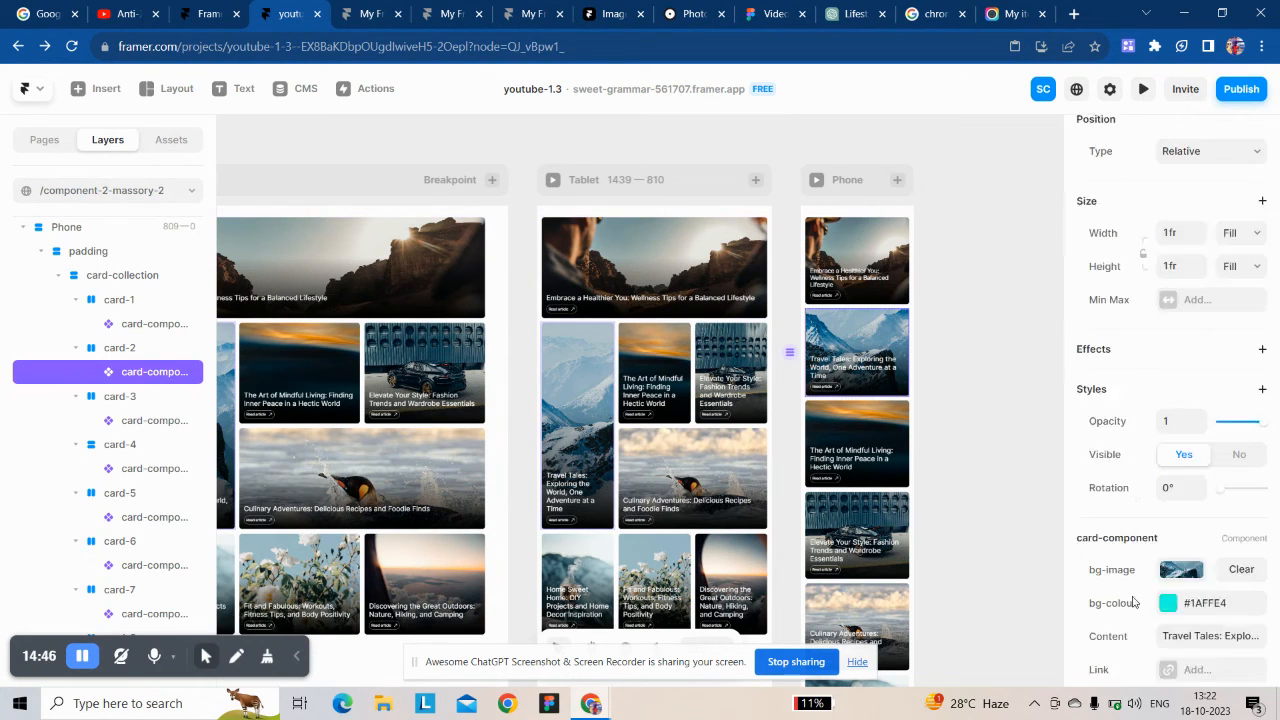
key(Return)
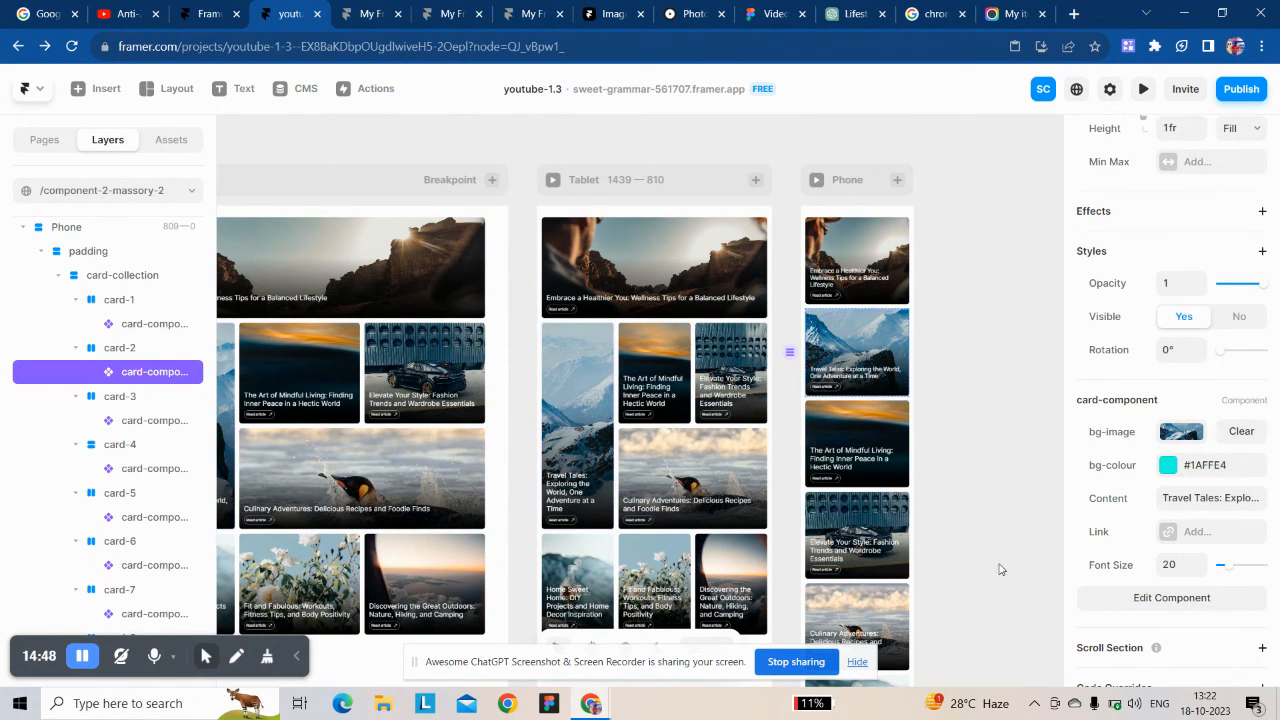
click(77, 662)
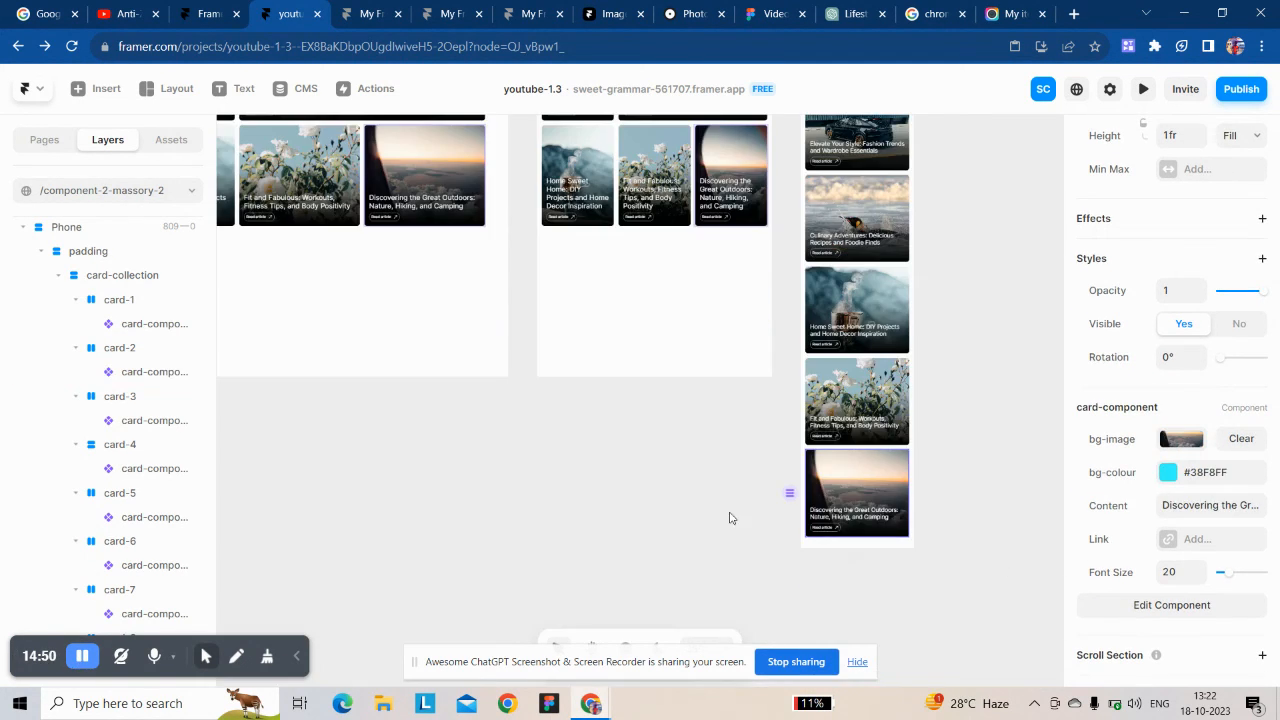
scroll(765, 474, up, 6)
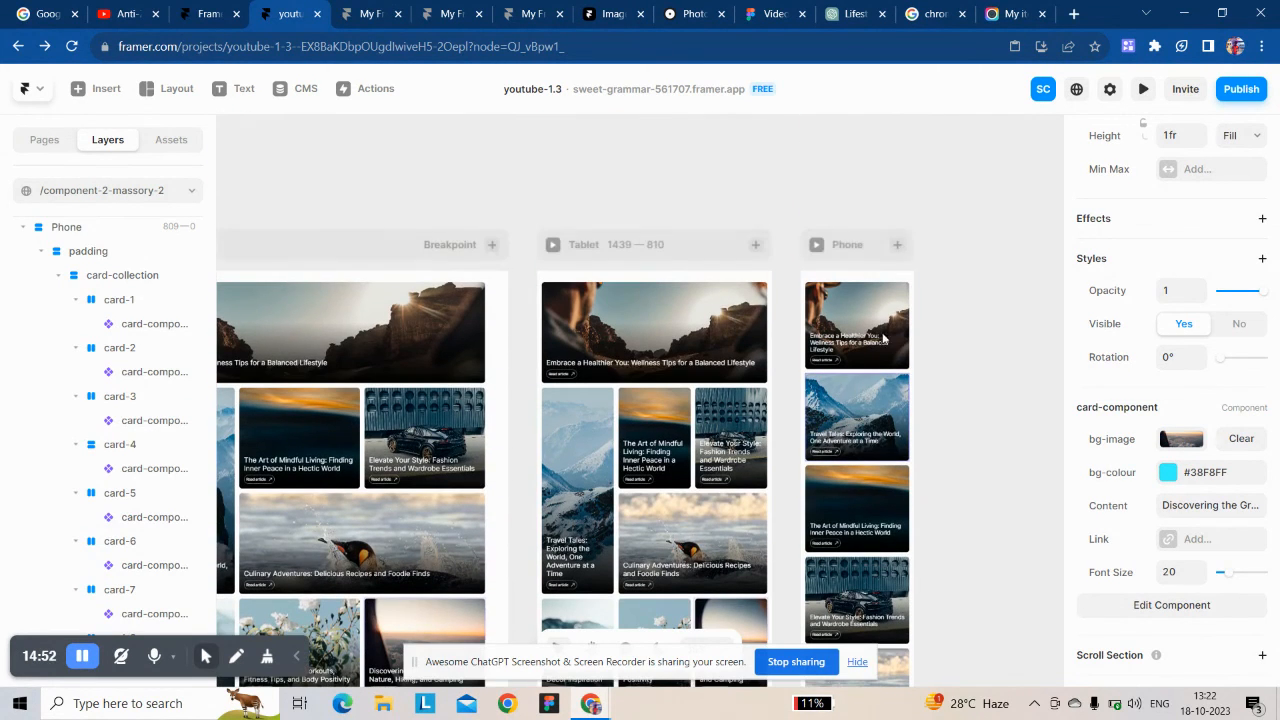
Step: Publish the changed masonry page to the framer.app domain and reload the live page
click(1241, 92)
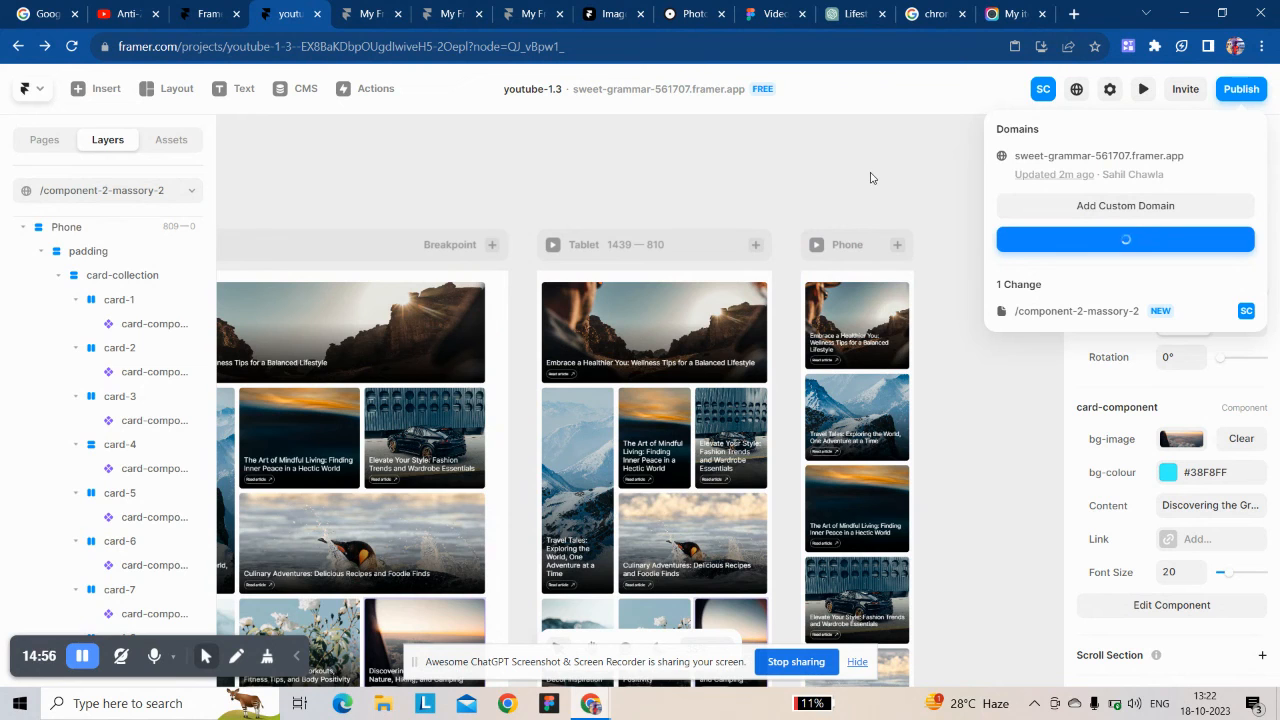
click(355, 22)
key(F5)
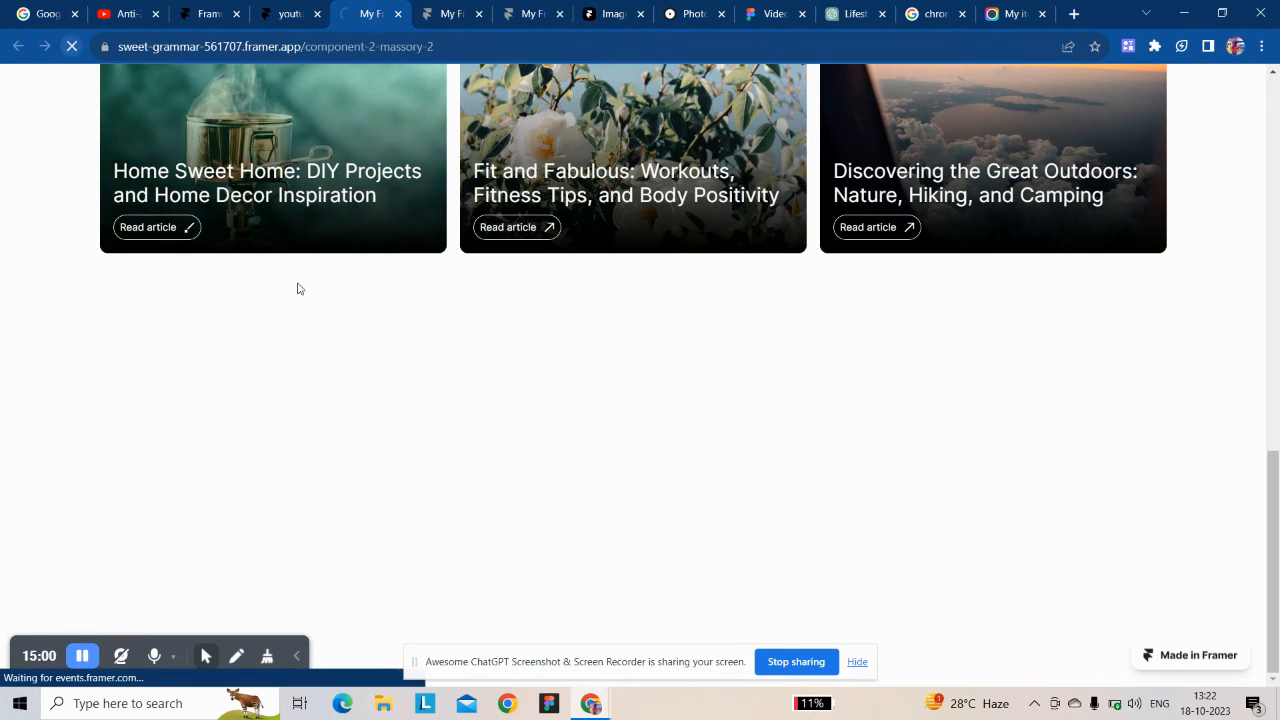
Step: Look over the reloaded masonry page at desktop width from top to bottom
scroll(297, 288, up, 10)
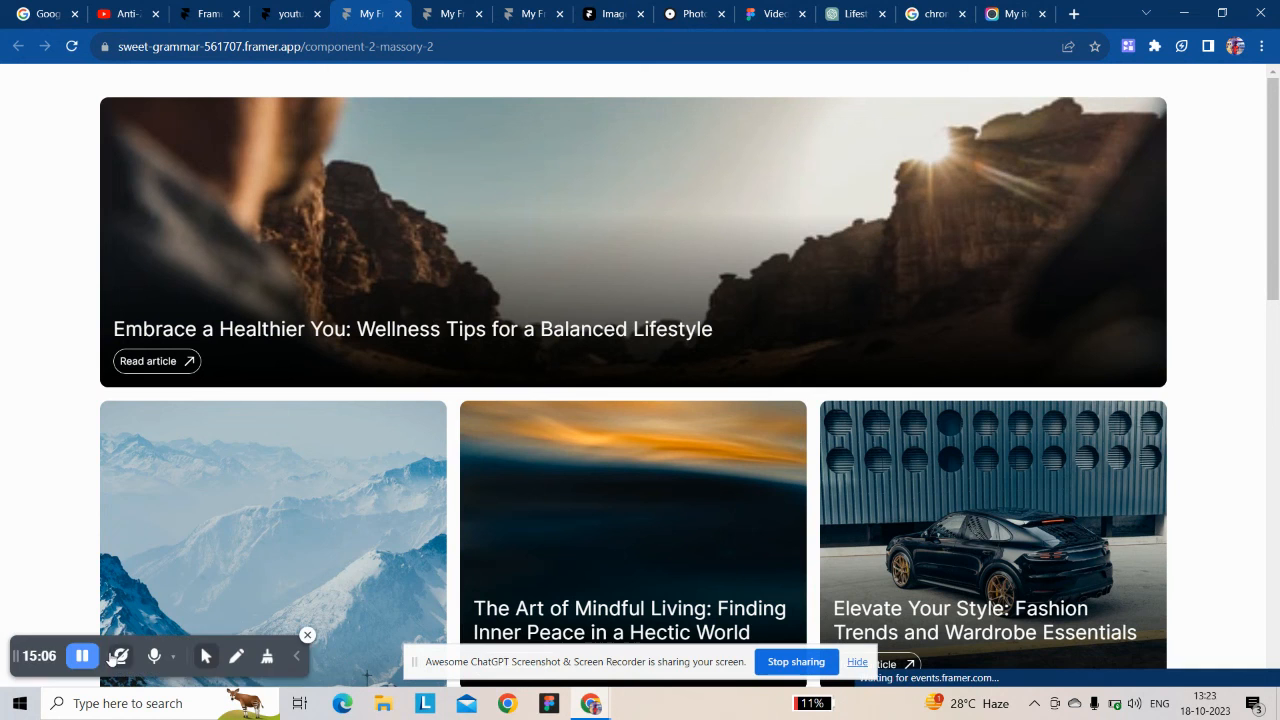
scroll(603, 306, down, 10)
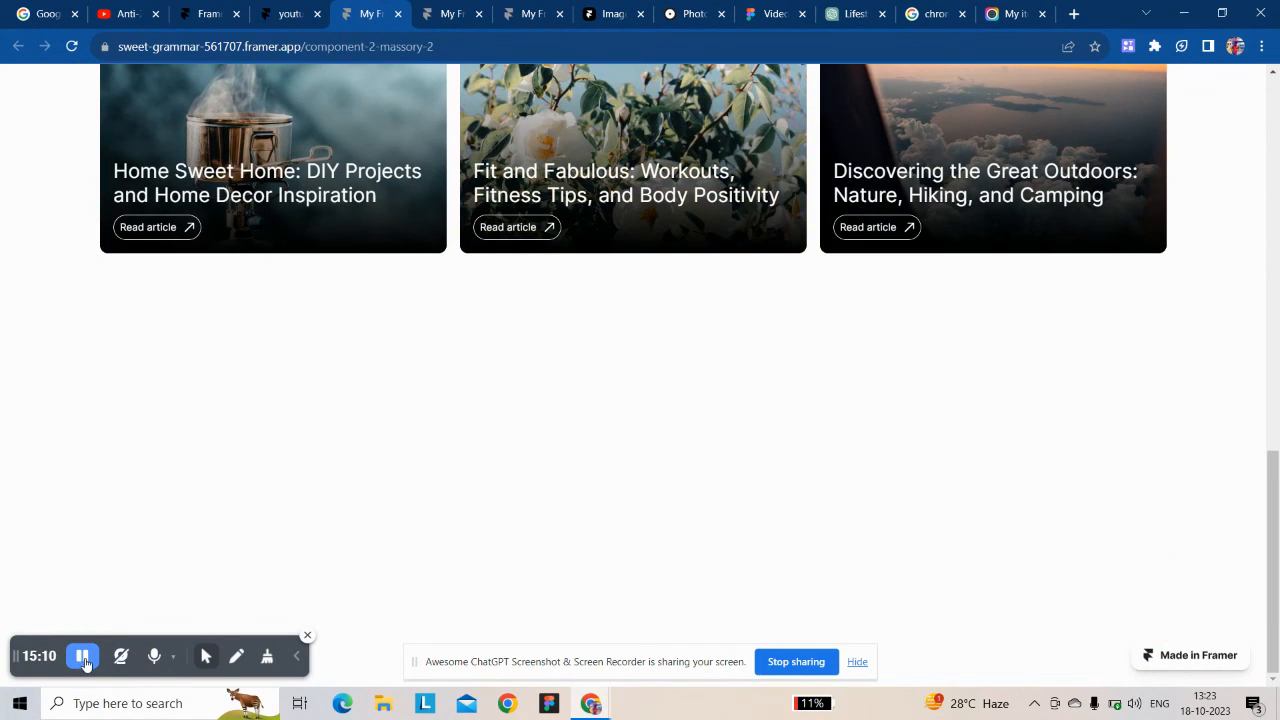
scroll(603, 330, up, 10)
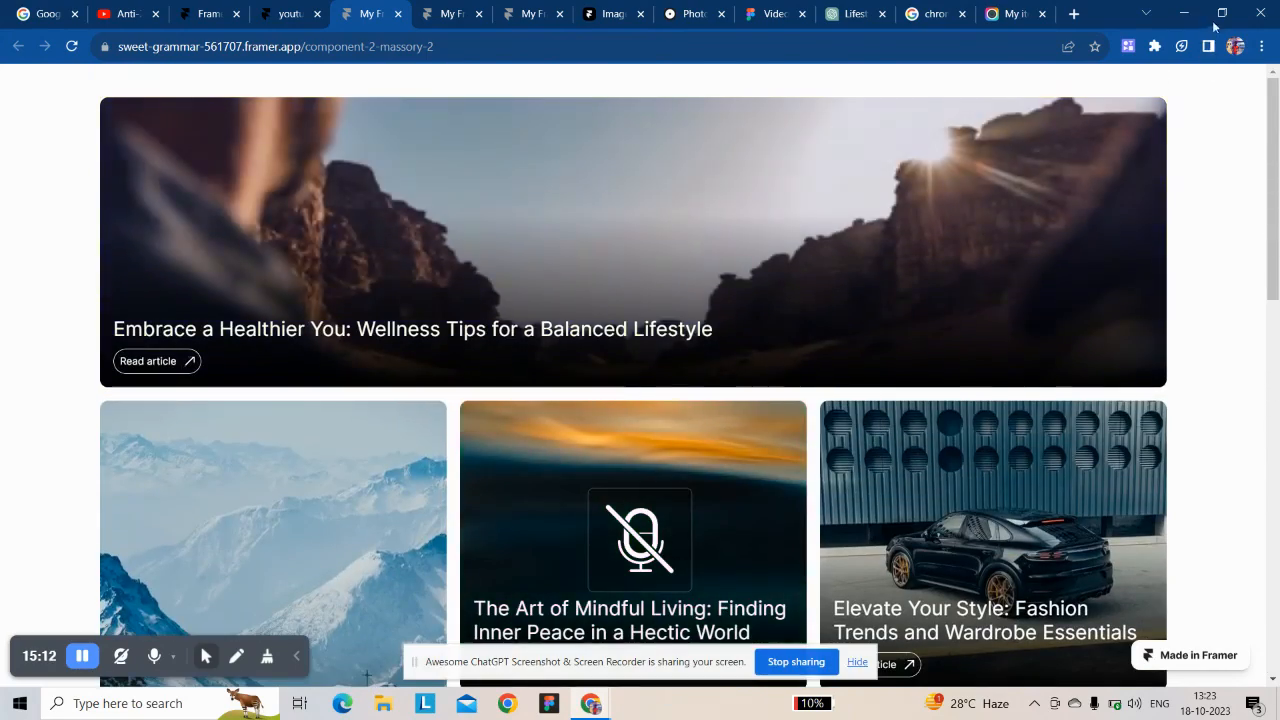
Step: Examine all the published cards in a phone-width browser window, and dismiss the low-battery alert
click(1217, 20)
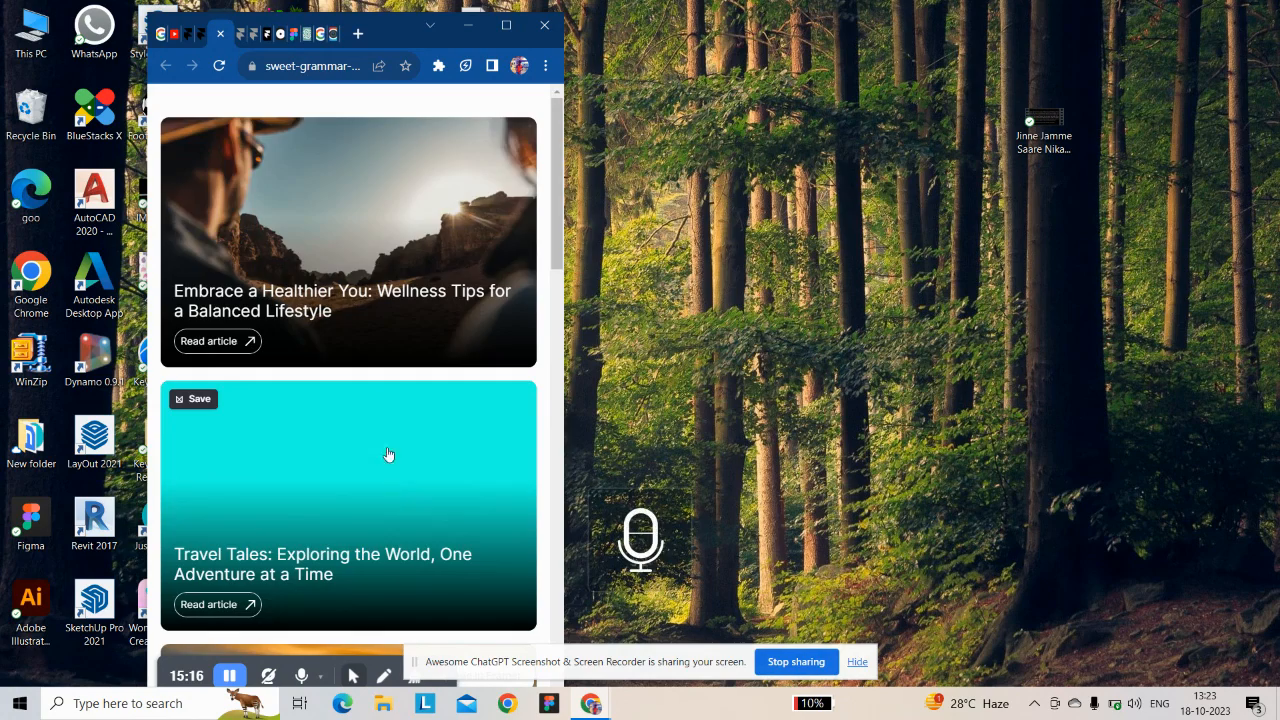
scroll(338, 289, down, 6)
scroll(338, 289, down, 9)
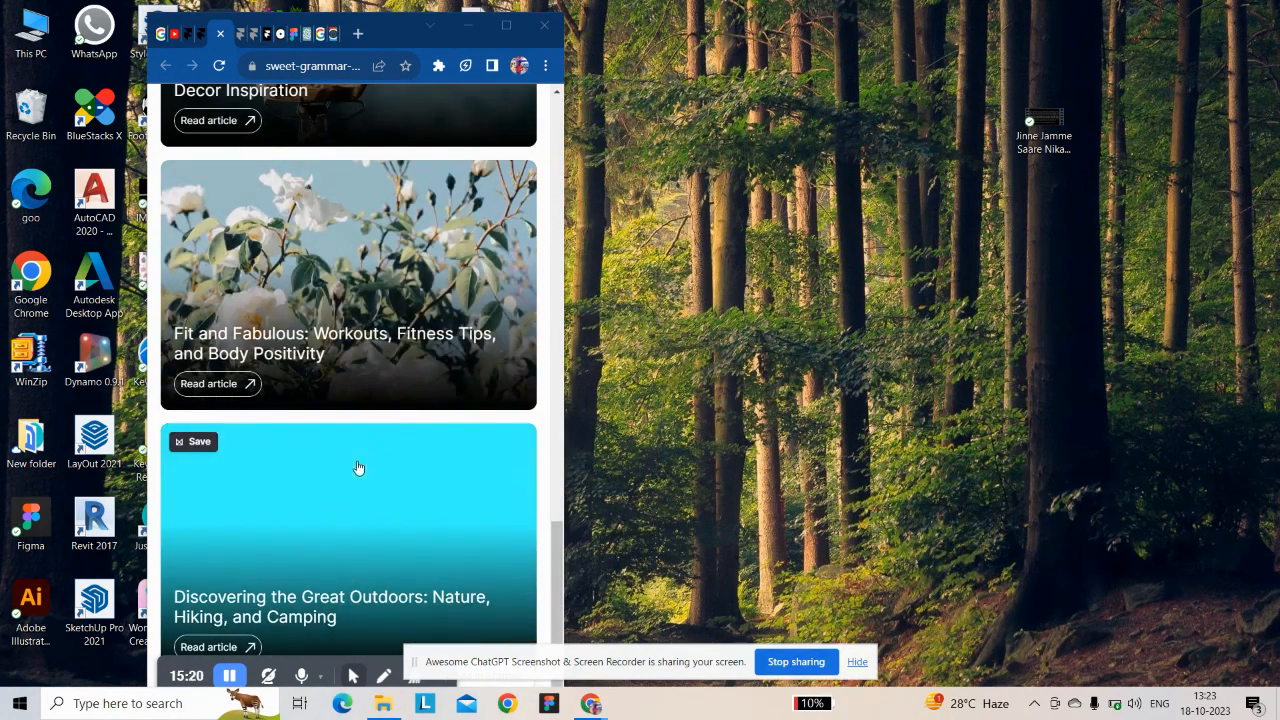
scroll(391, 369, up, 13)
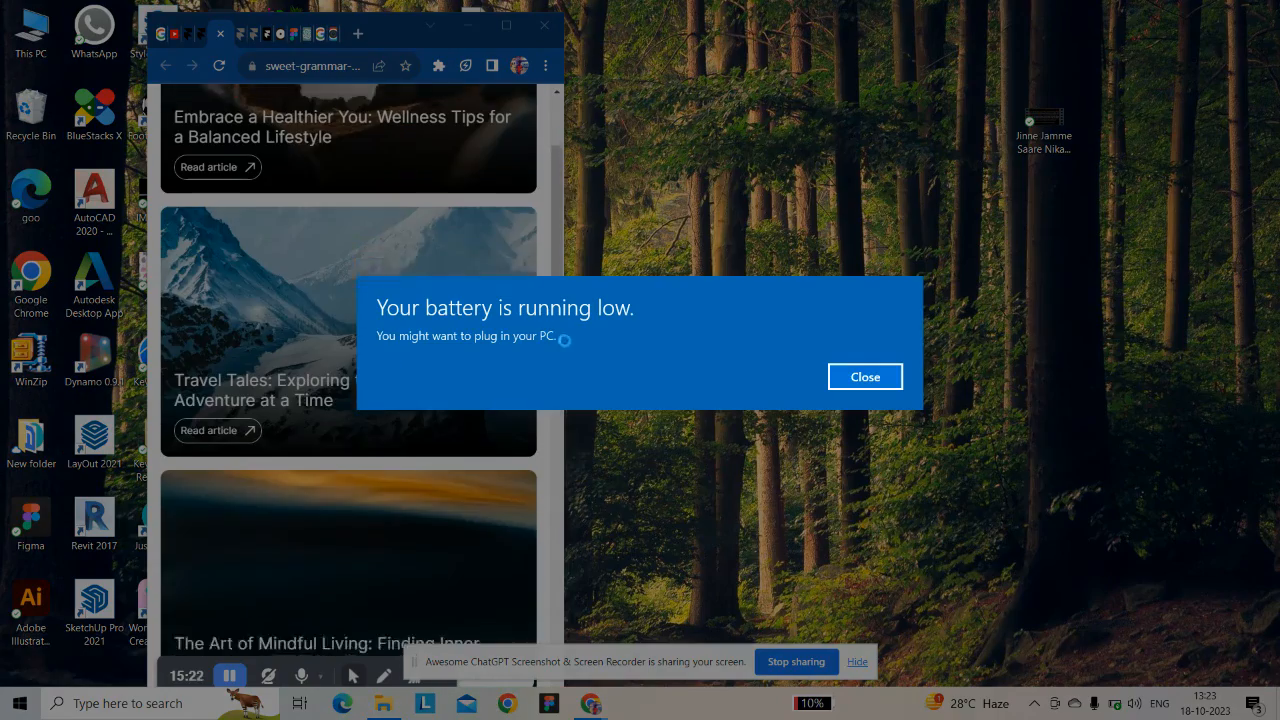
click(861, 377)
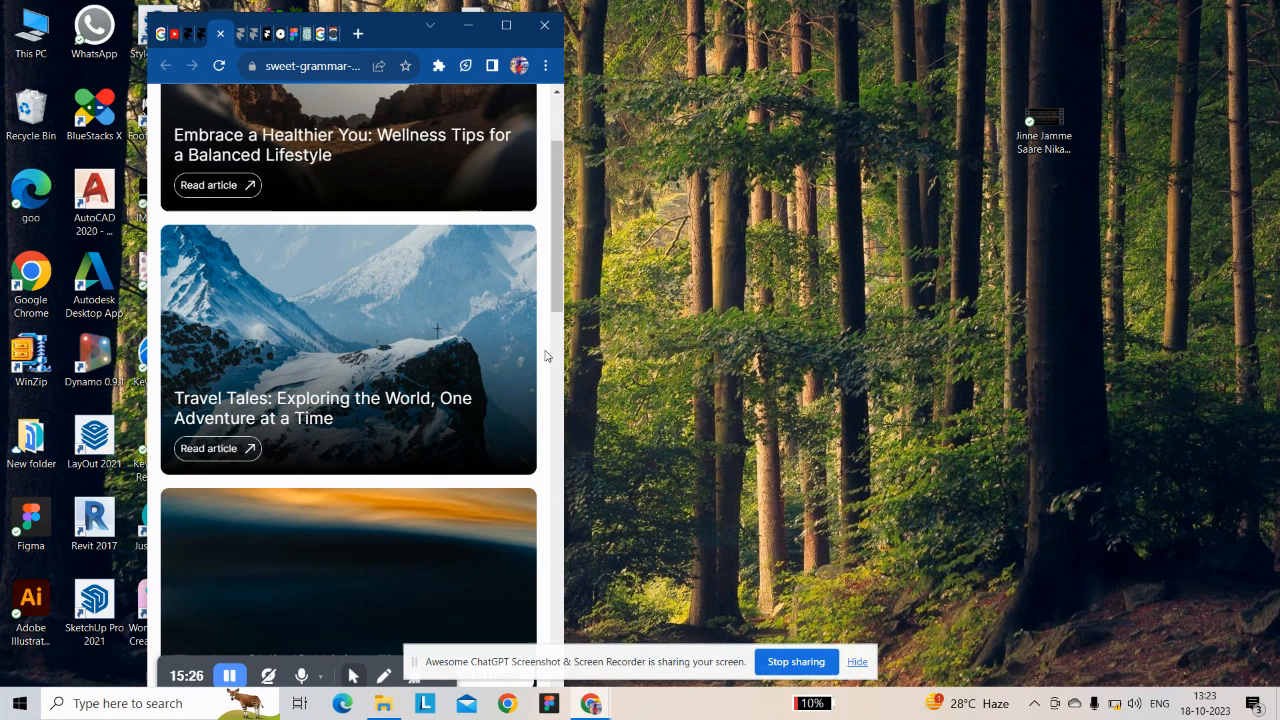
Step: Widen the browser window to tablet width to check the masonry layout, and restore the maximized window
drag(573, 355, 1040, 360)
scroll(522, 412, down, 8)
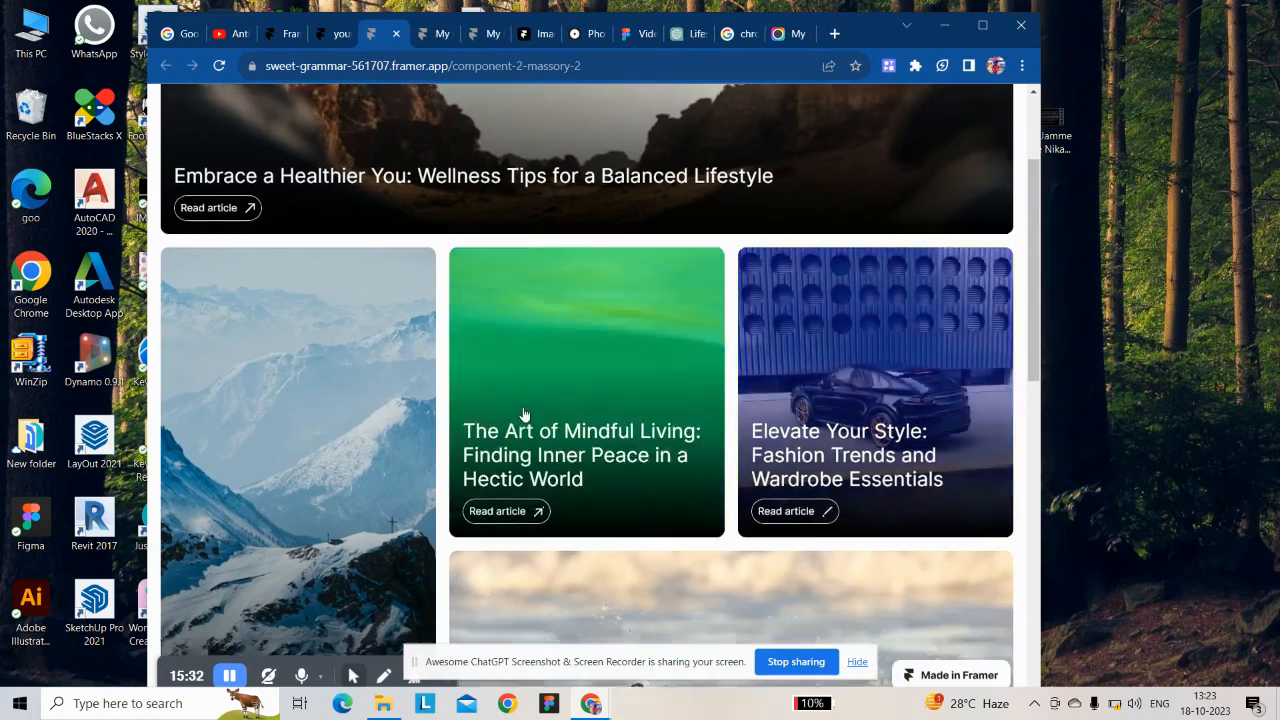
scroll(522, 412, up, 10)
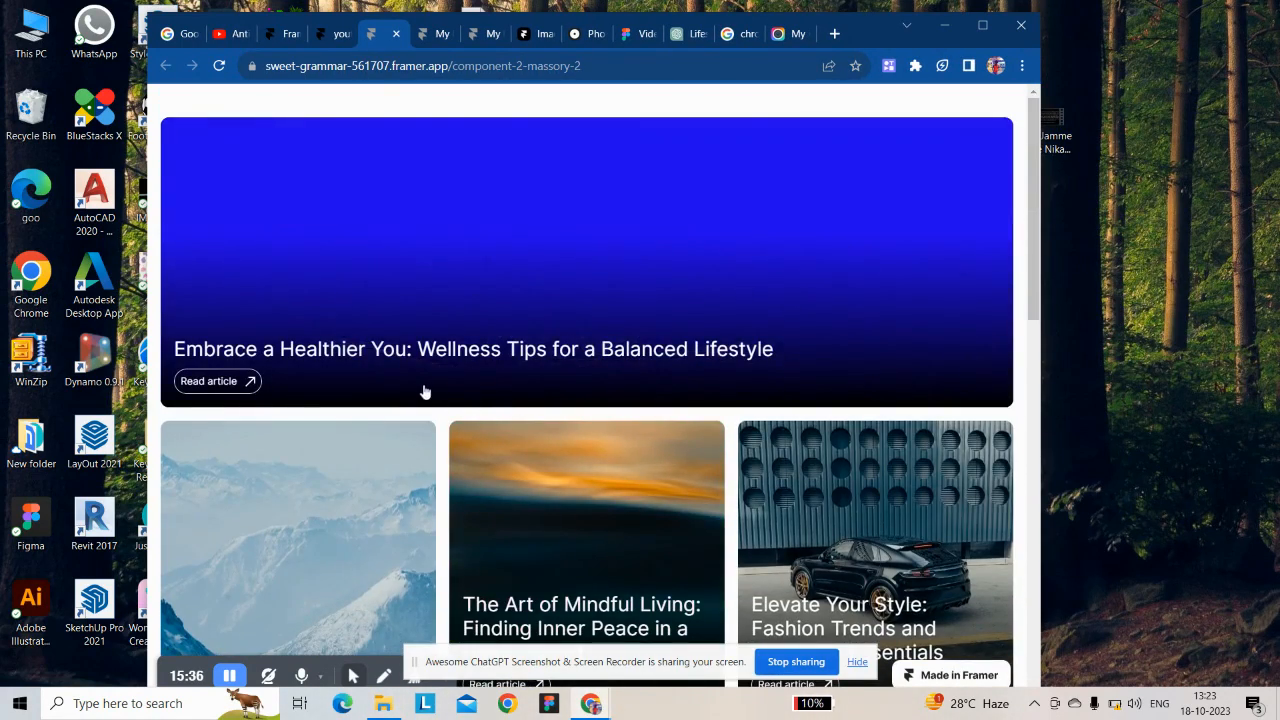
click(982, 25)
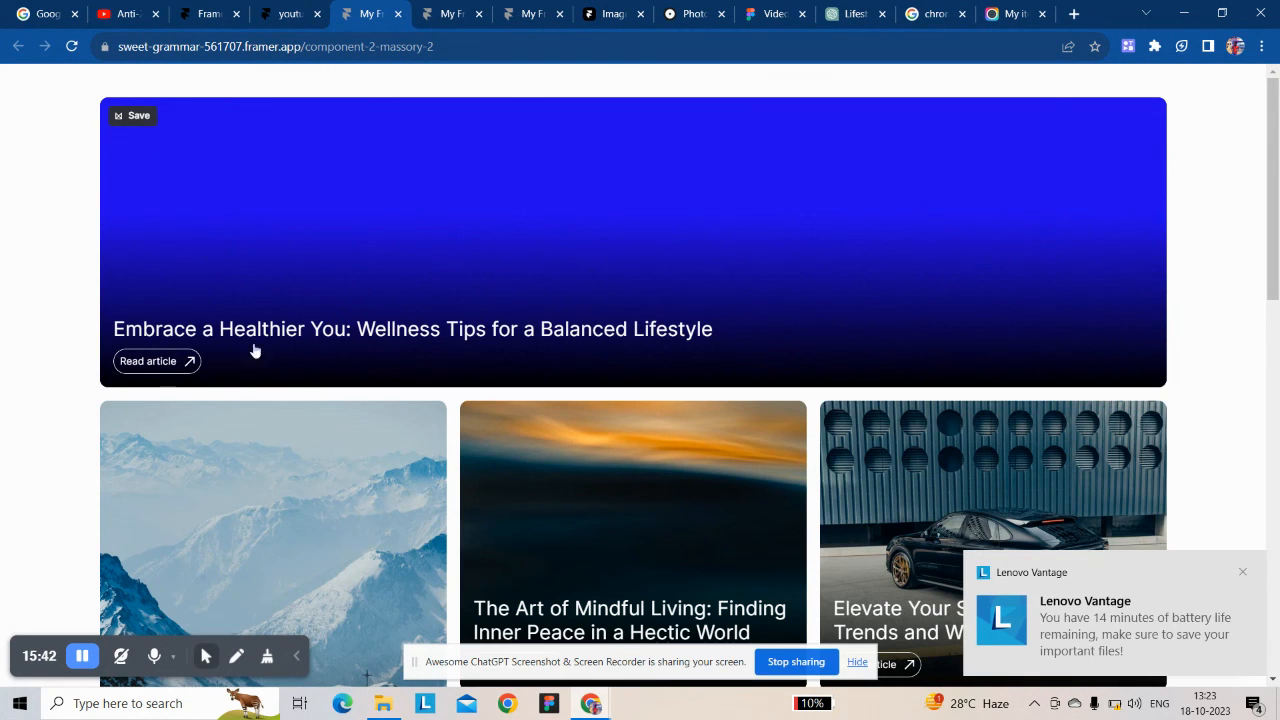
click(1241, 574)
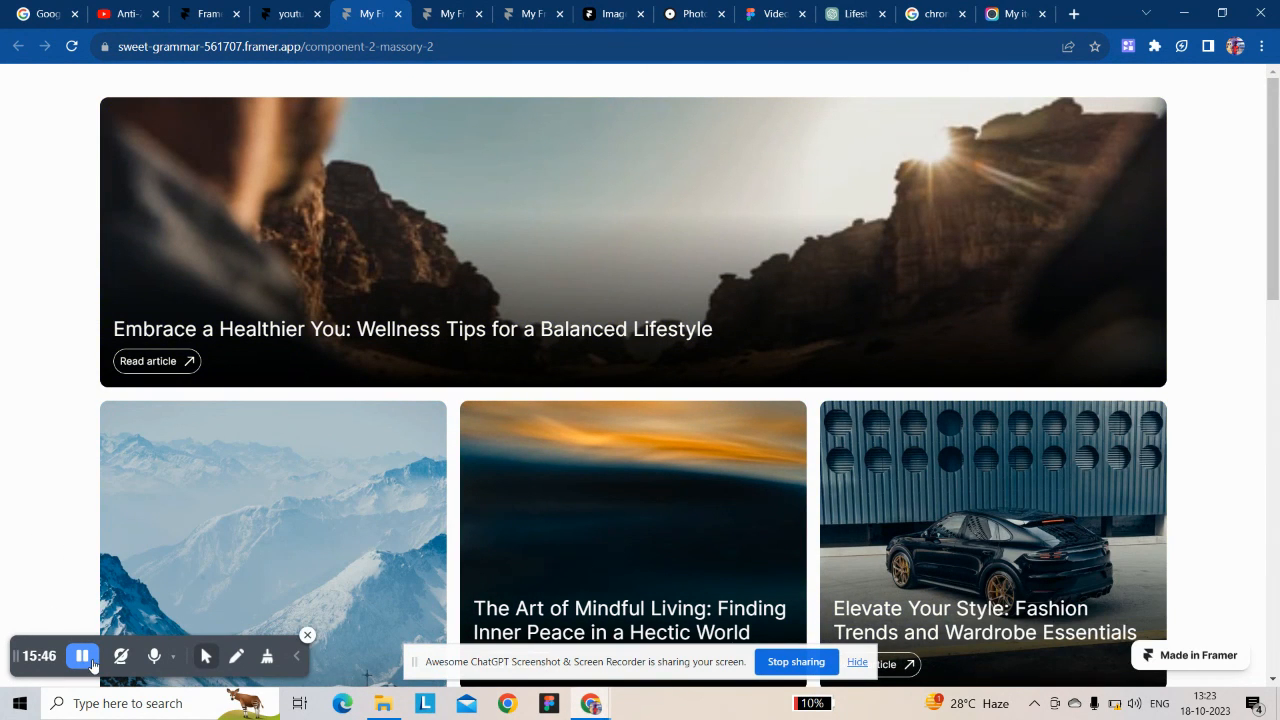